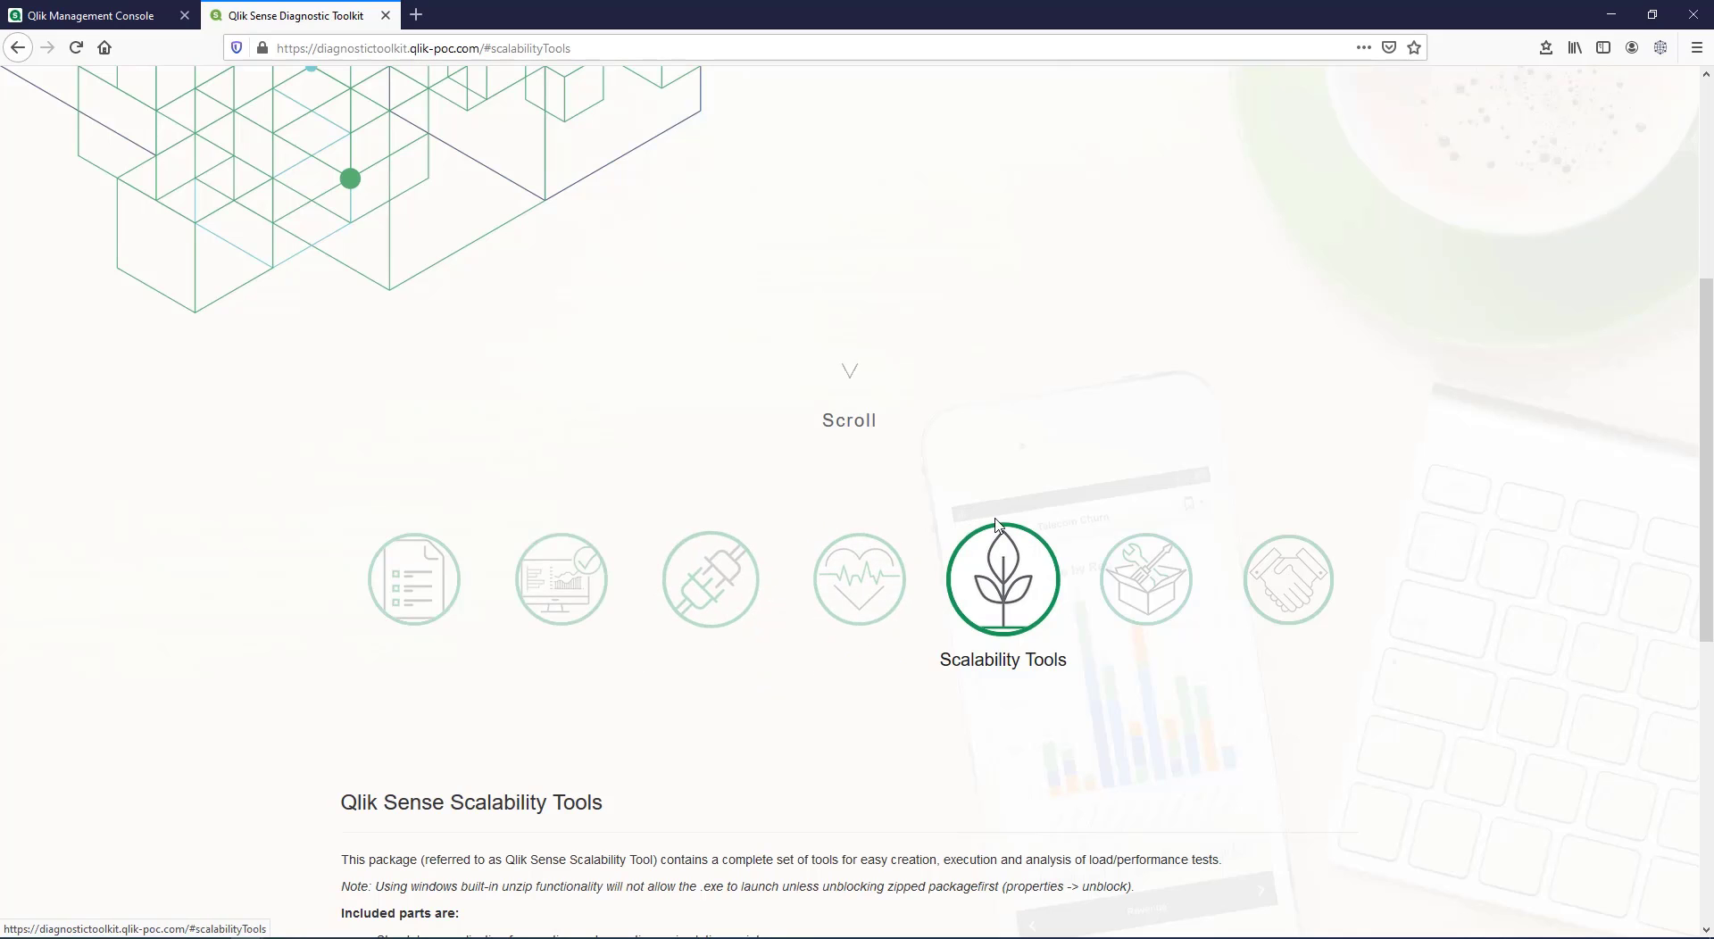
# Step: Review the Qlik Sense Scalability Tools section and expand the Part 1 video of its YouTube series
pyautogui.scroll(-5, 997, 525)
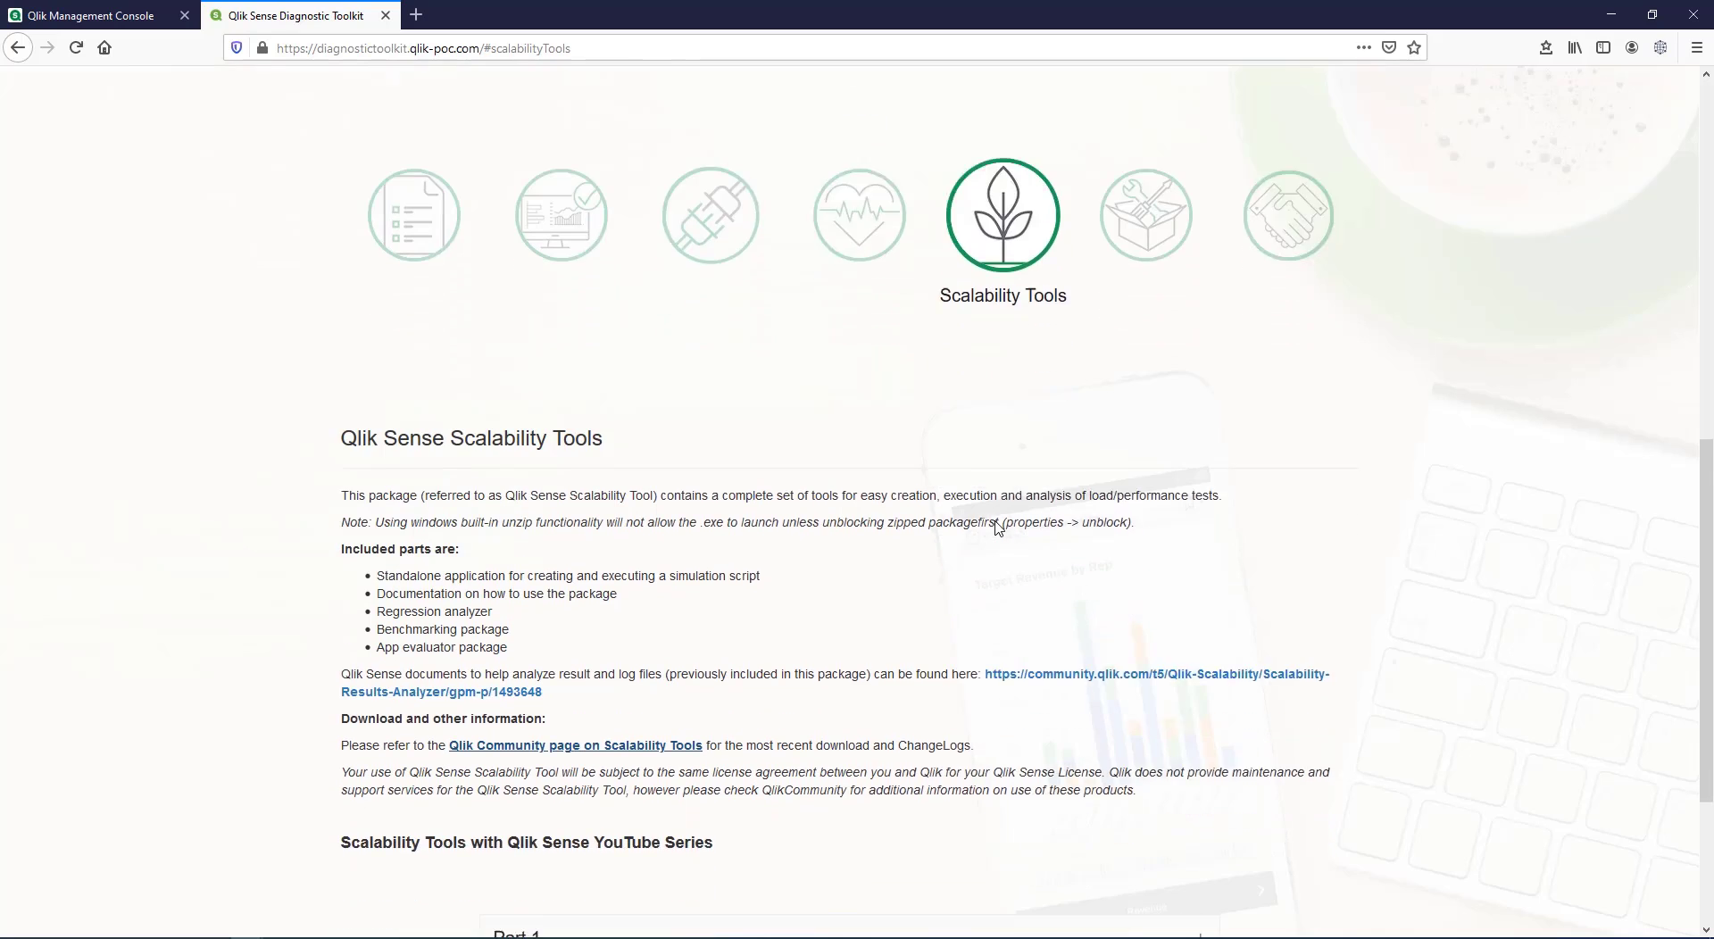
pyautogui.scroll(-2, 870, 505)
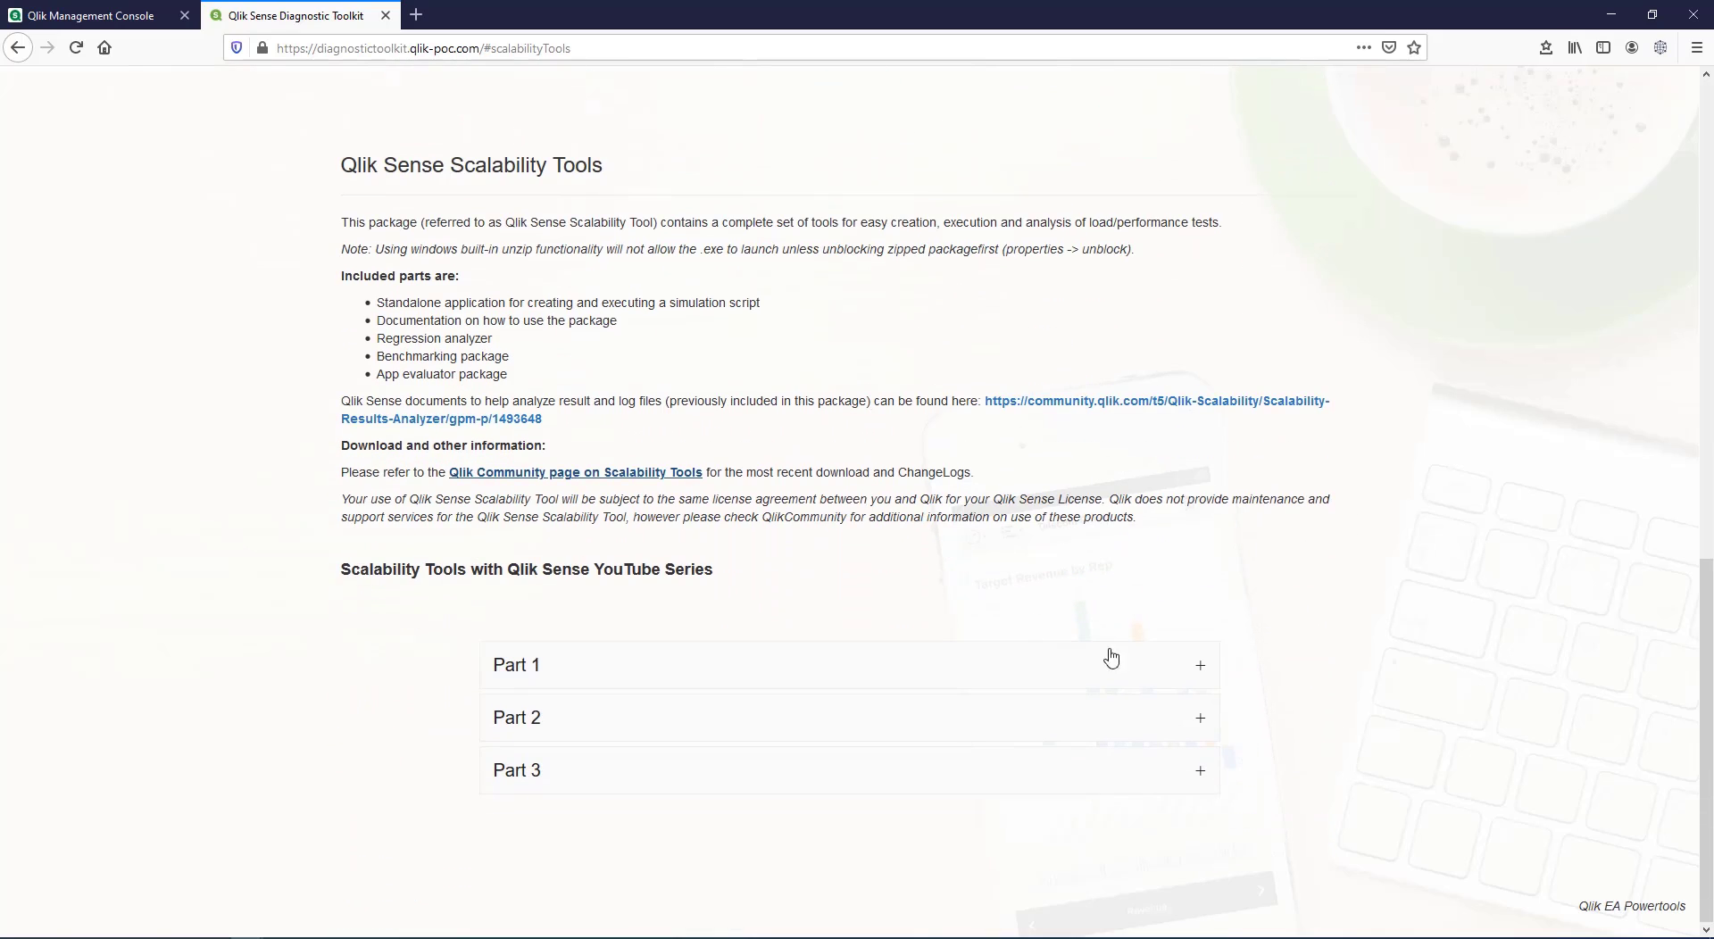
pyautogui.click(1201, 668)
pyautogui.scroll(-5, 1277, 649)
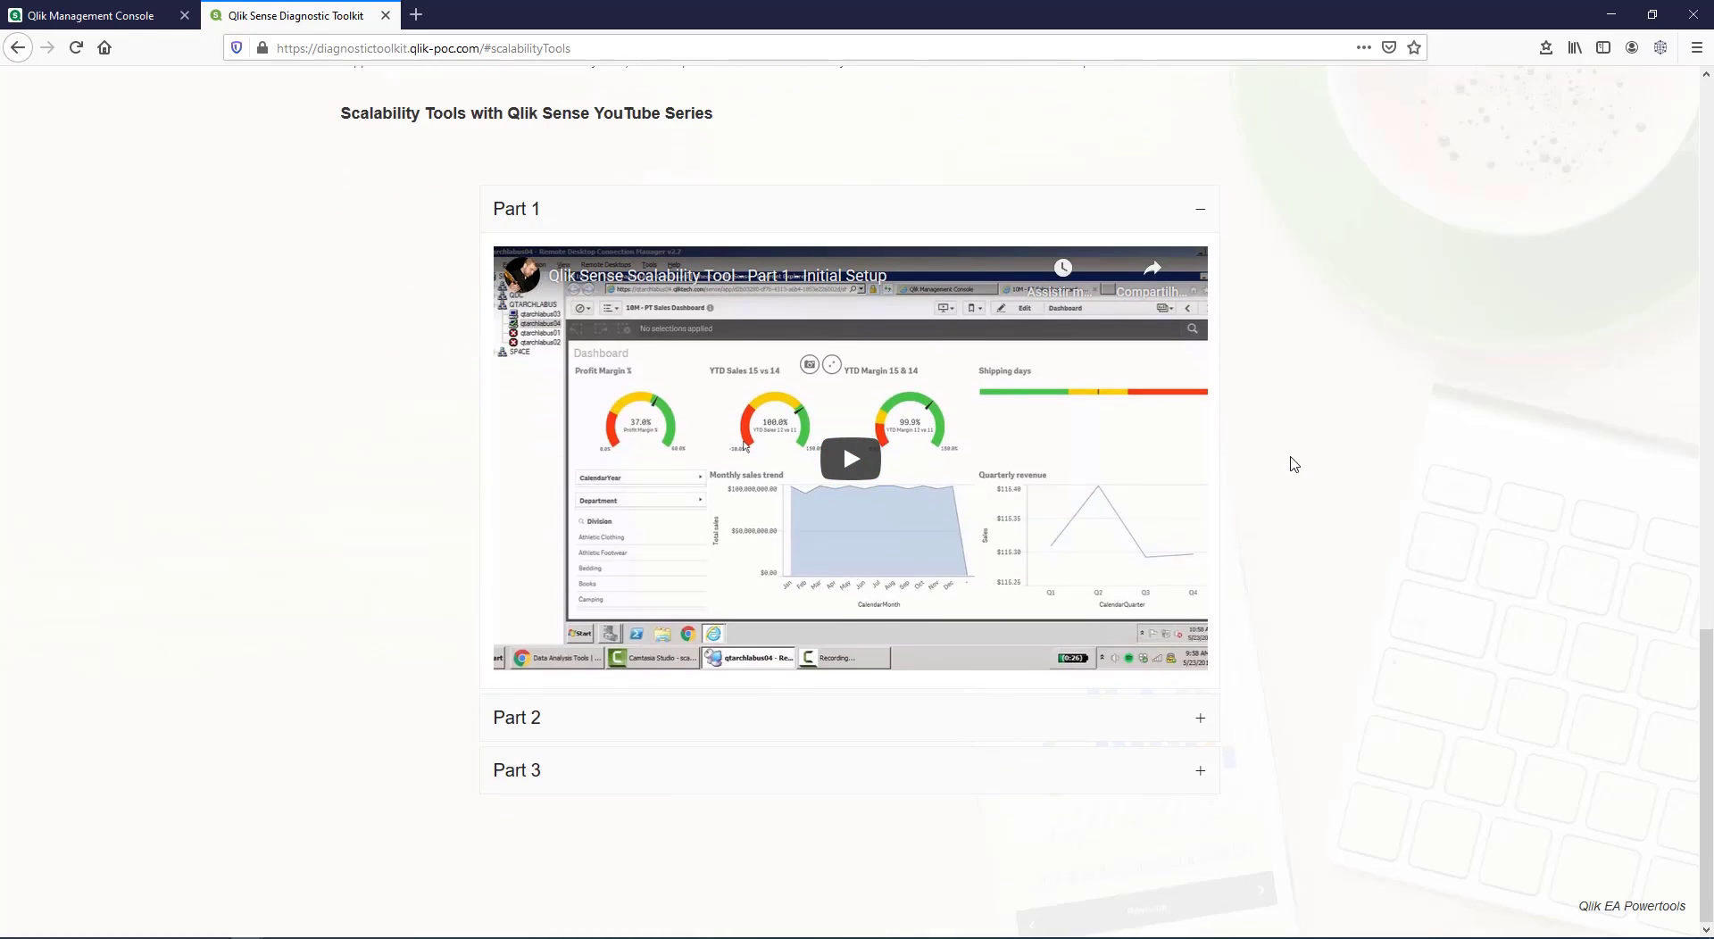
pyautogui.scroll(4, 1294, 461)
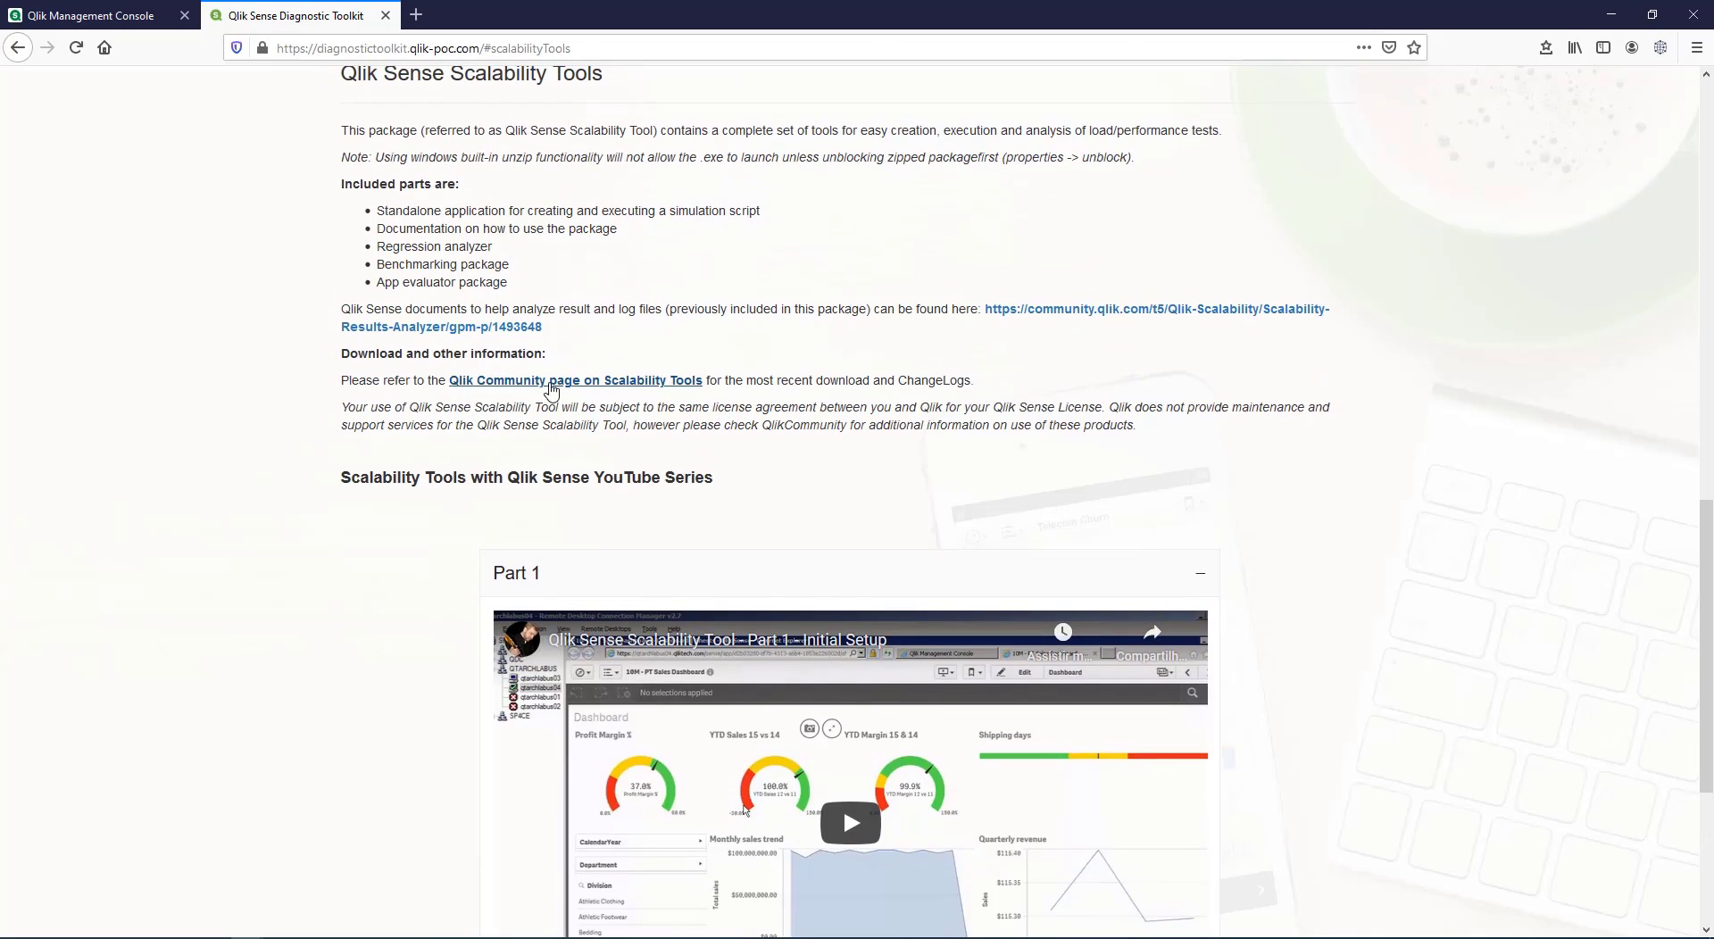
# Step: Open the Qlik Community page on Scalability Tools and review its included parts, change log and downloadable packages
pyautogui.click(499, 390)
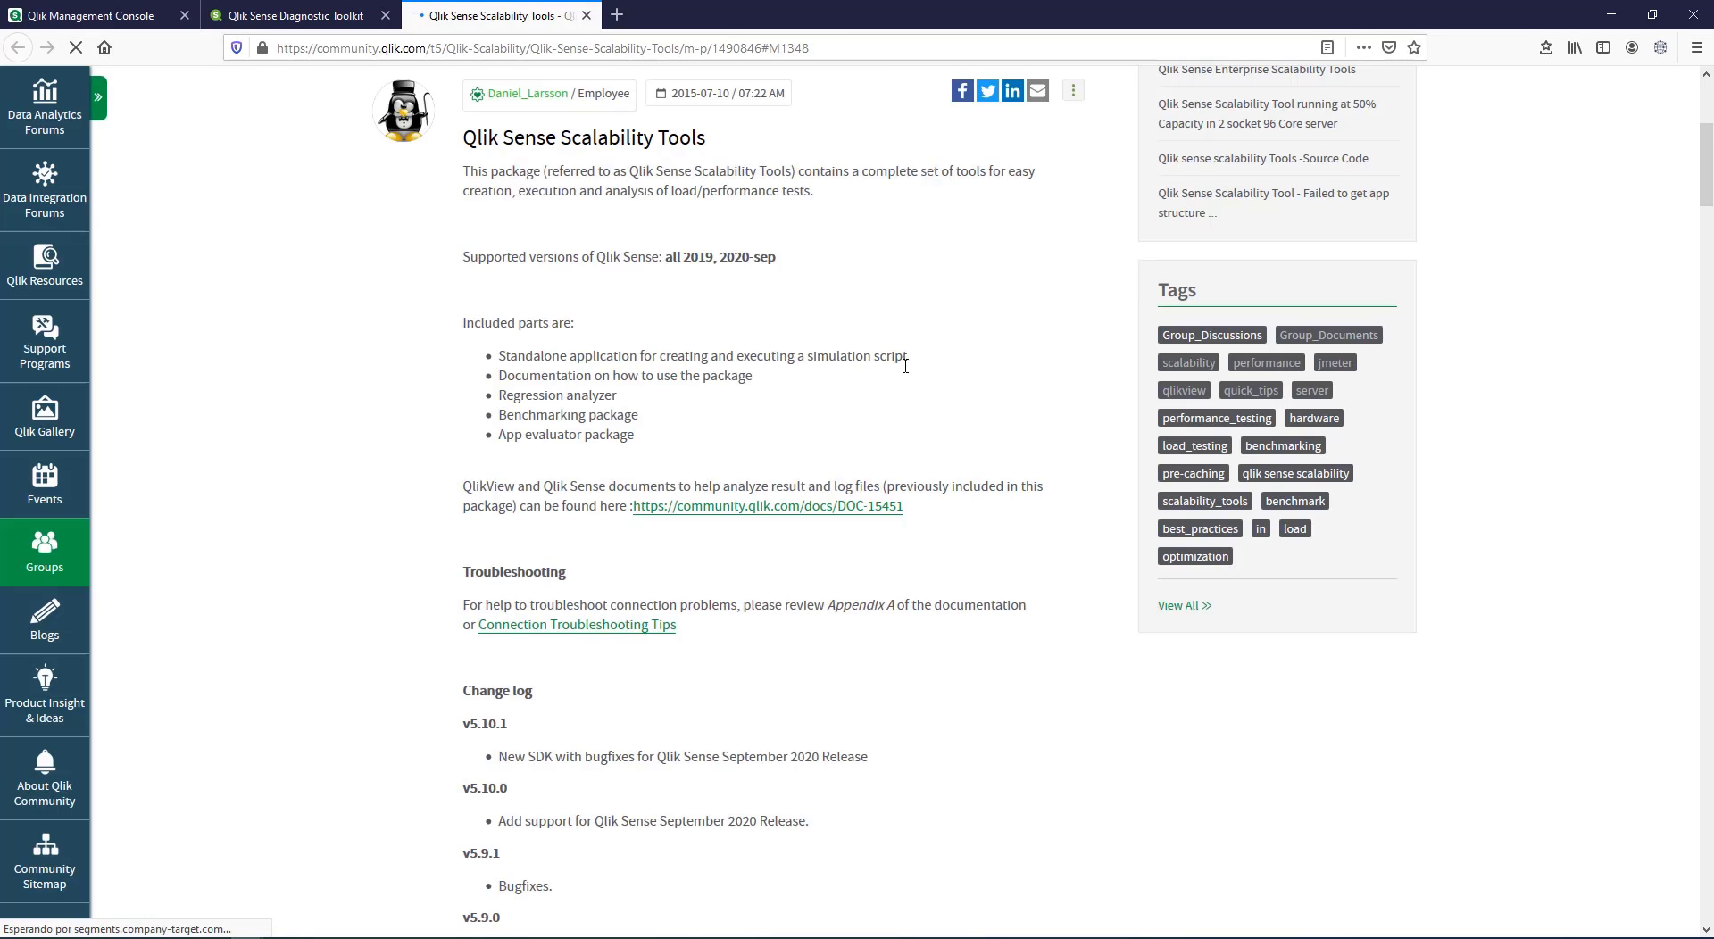
pyautogui.scroll(-2, 893, 361)
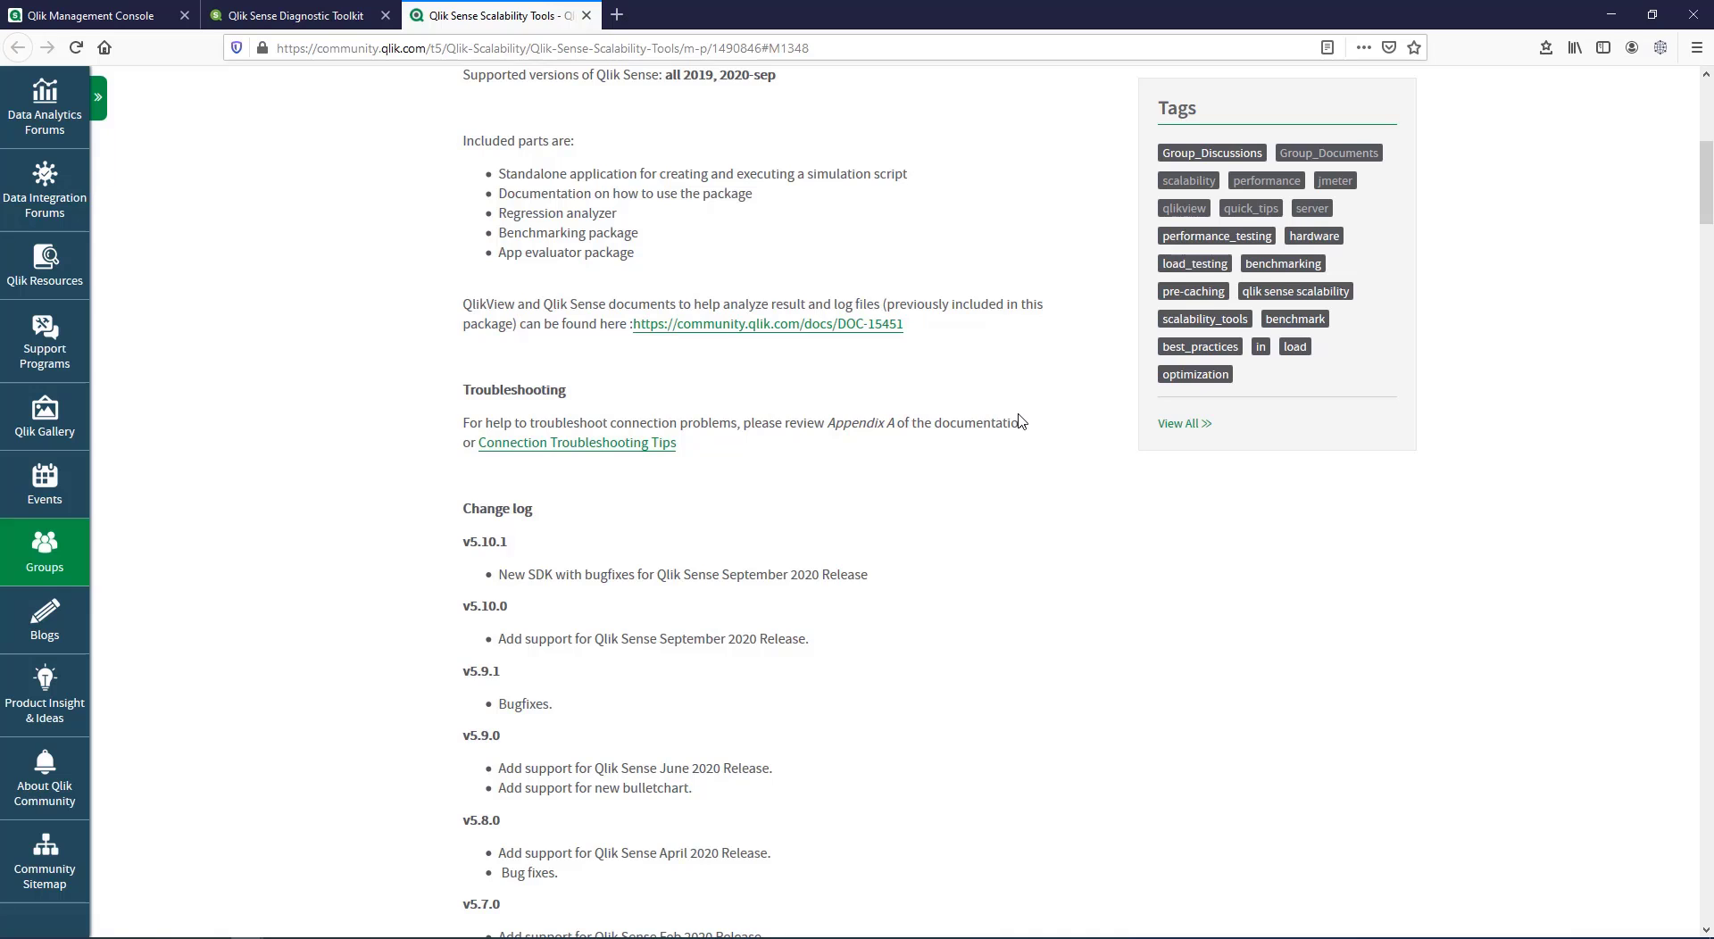
pyautogui.scroll(-1, 1019, 420)
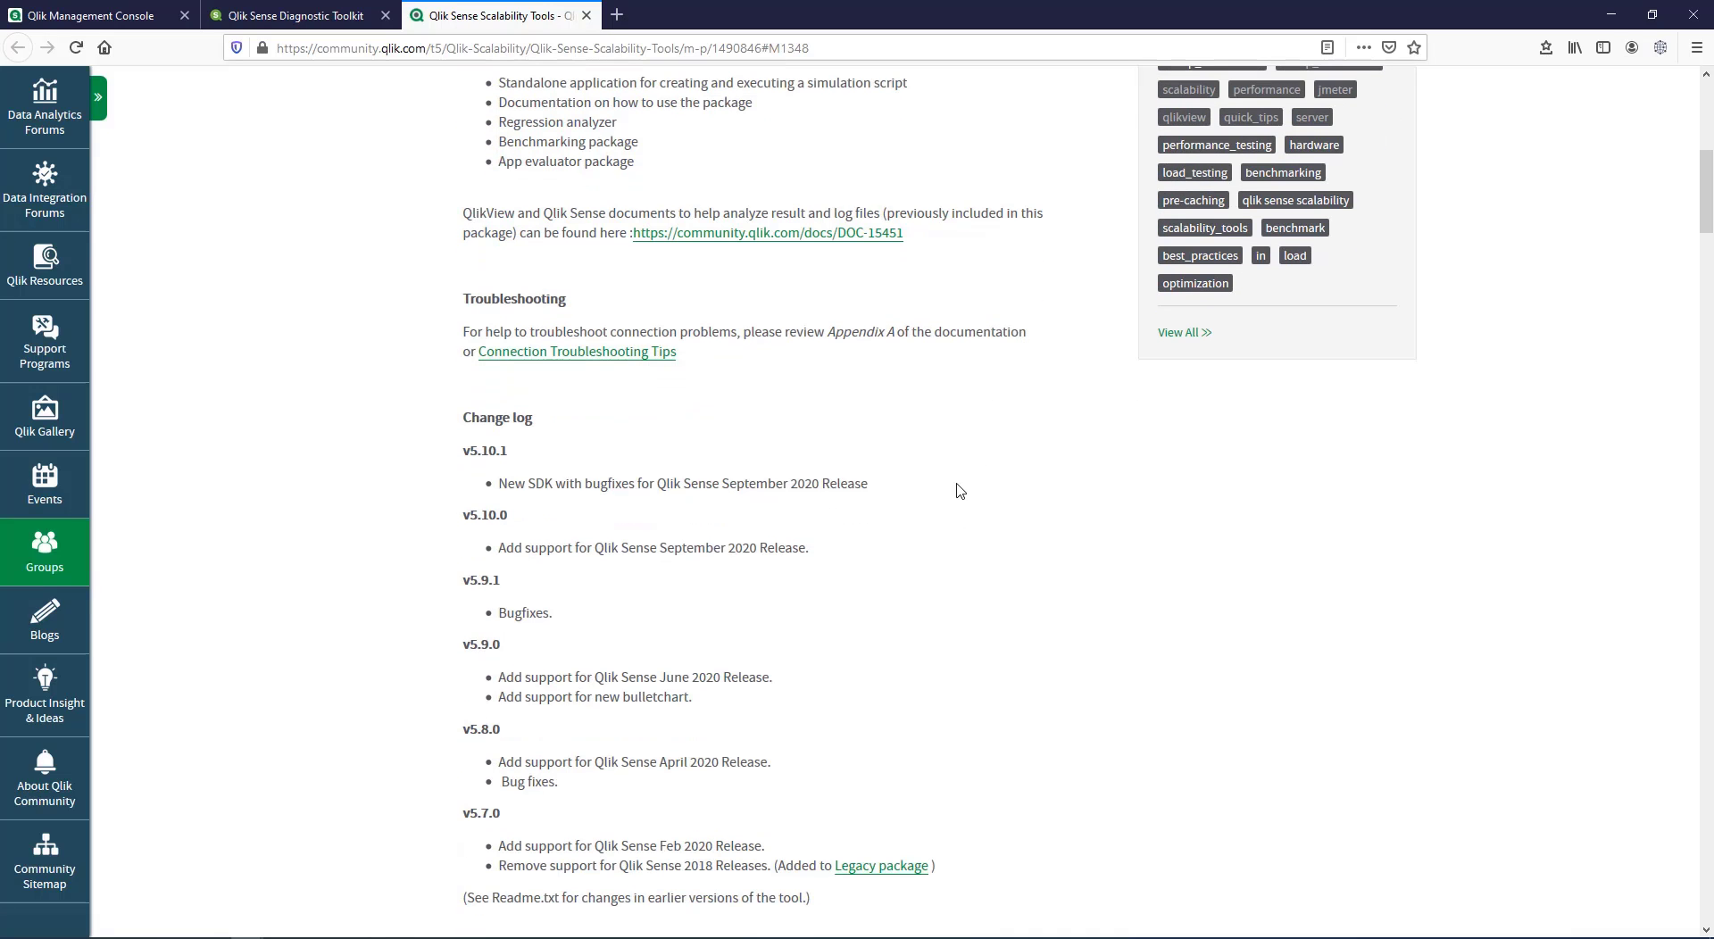
pyautogui.scroll(4, 964, 473)
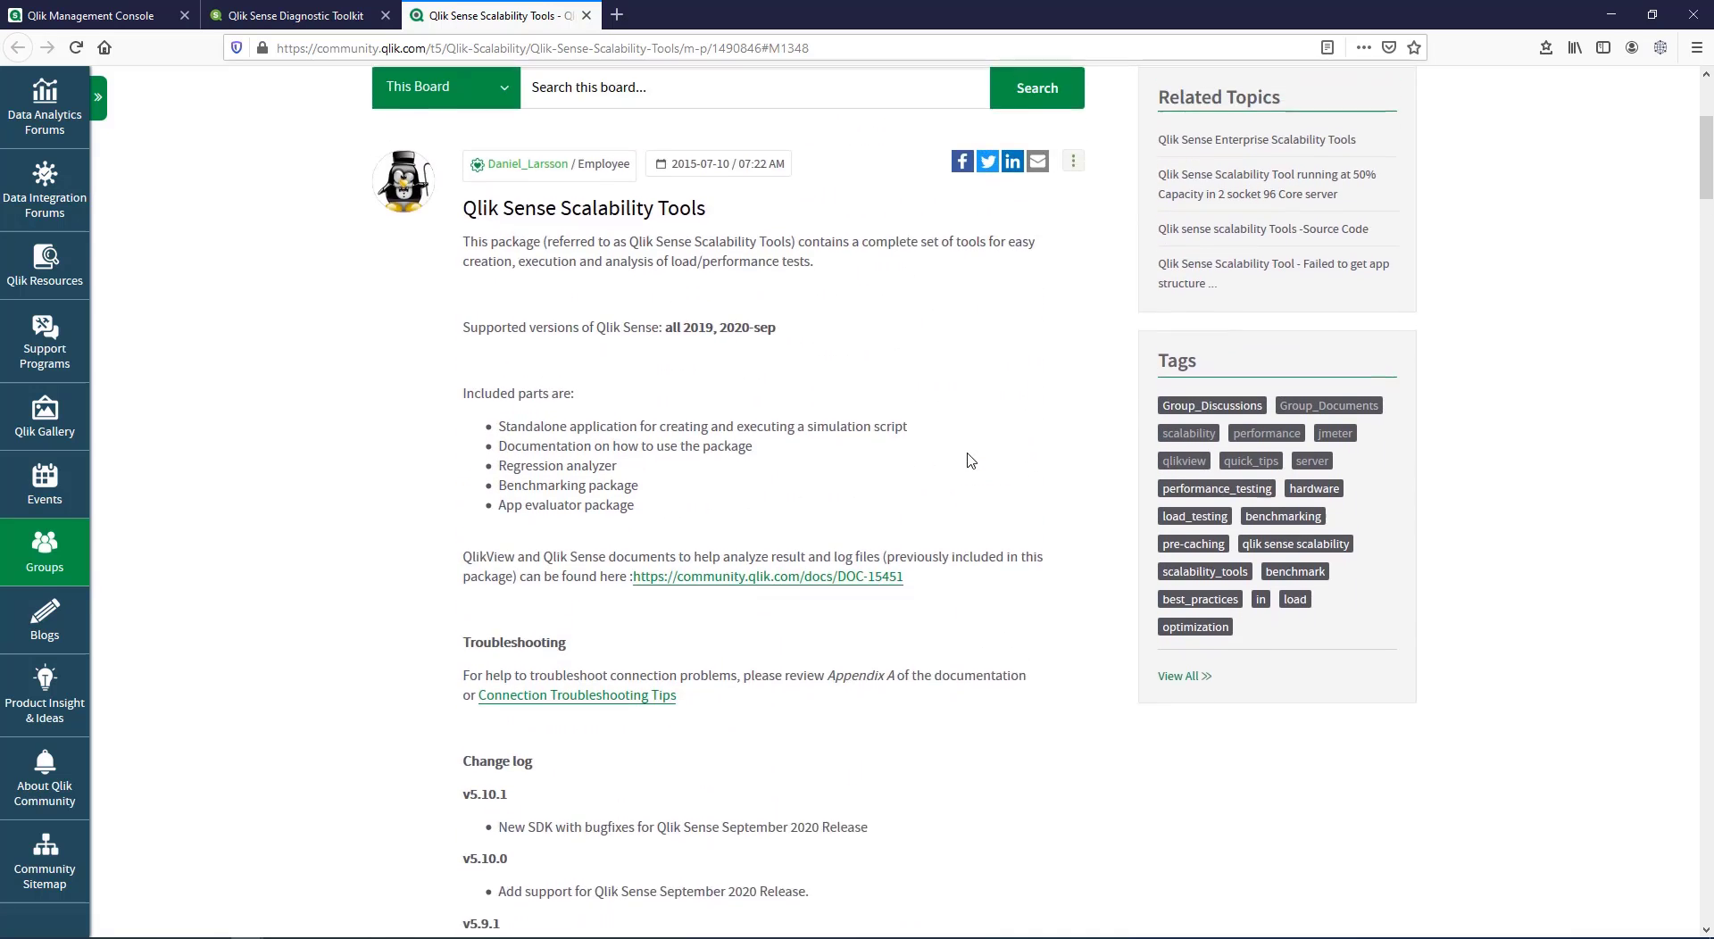
pyautogui.scroll(-7, 970, 460)
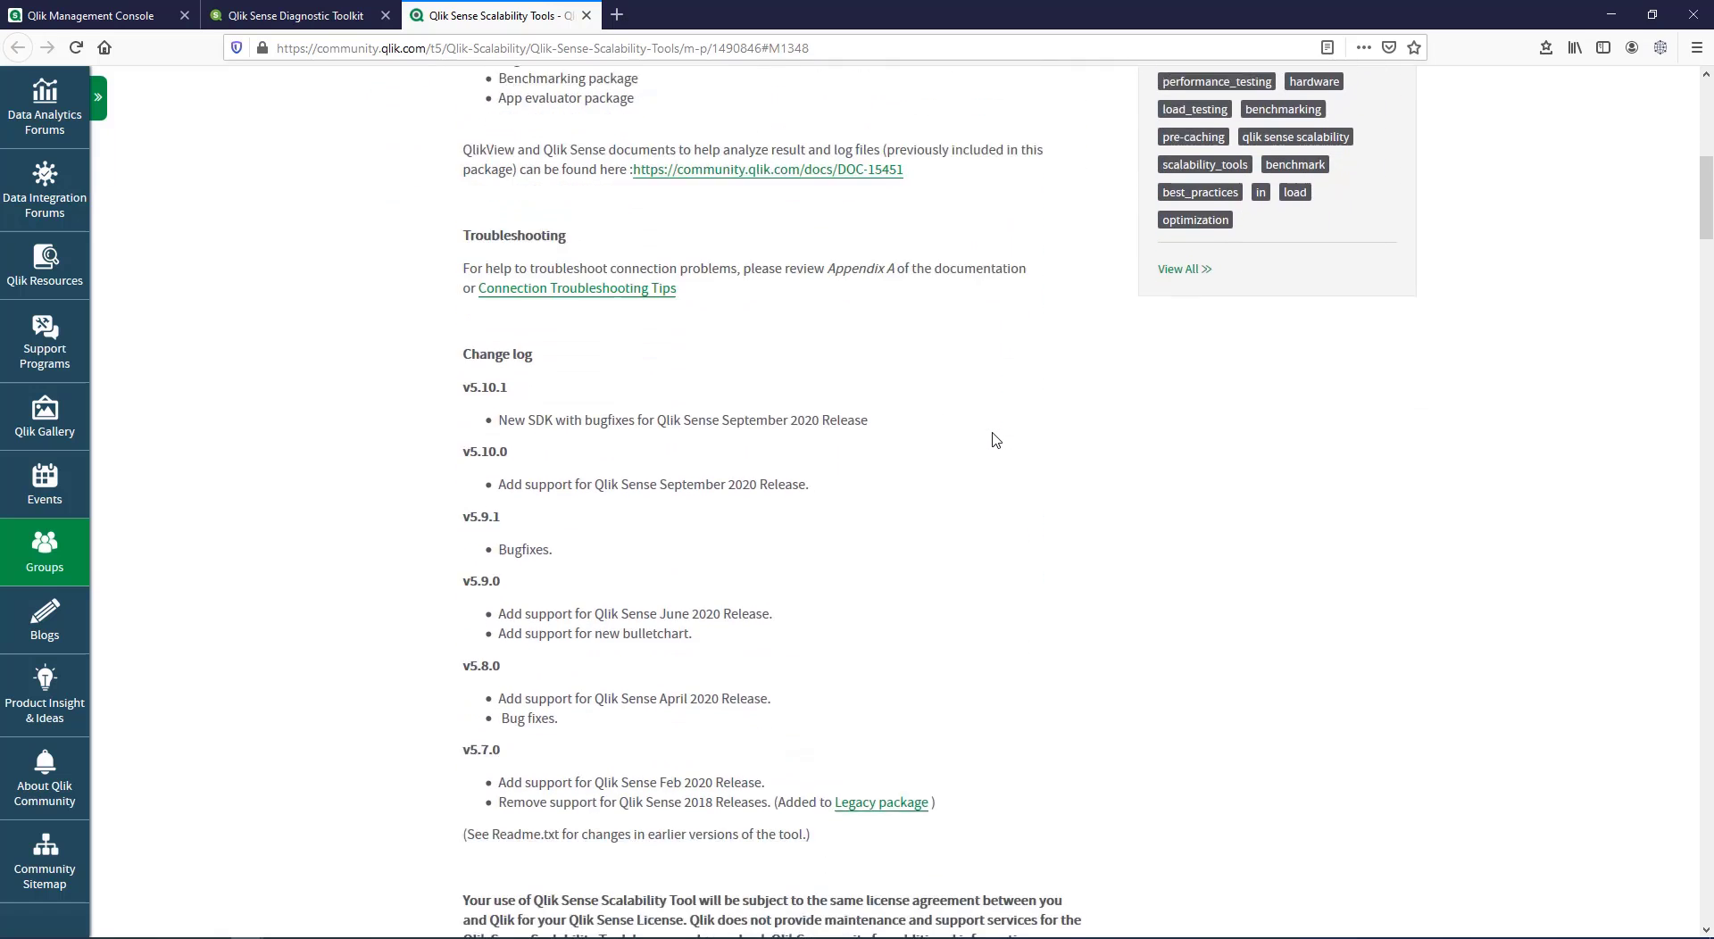
pyautogui.scroll(-3, 995, 440)
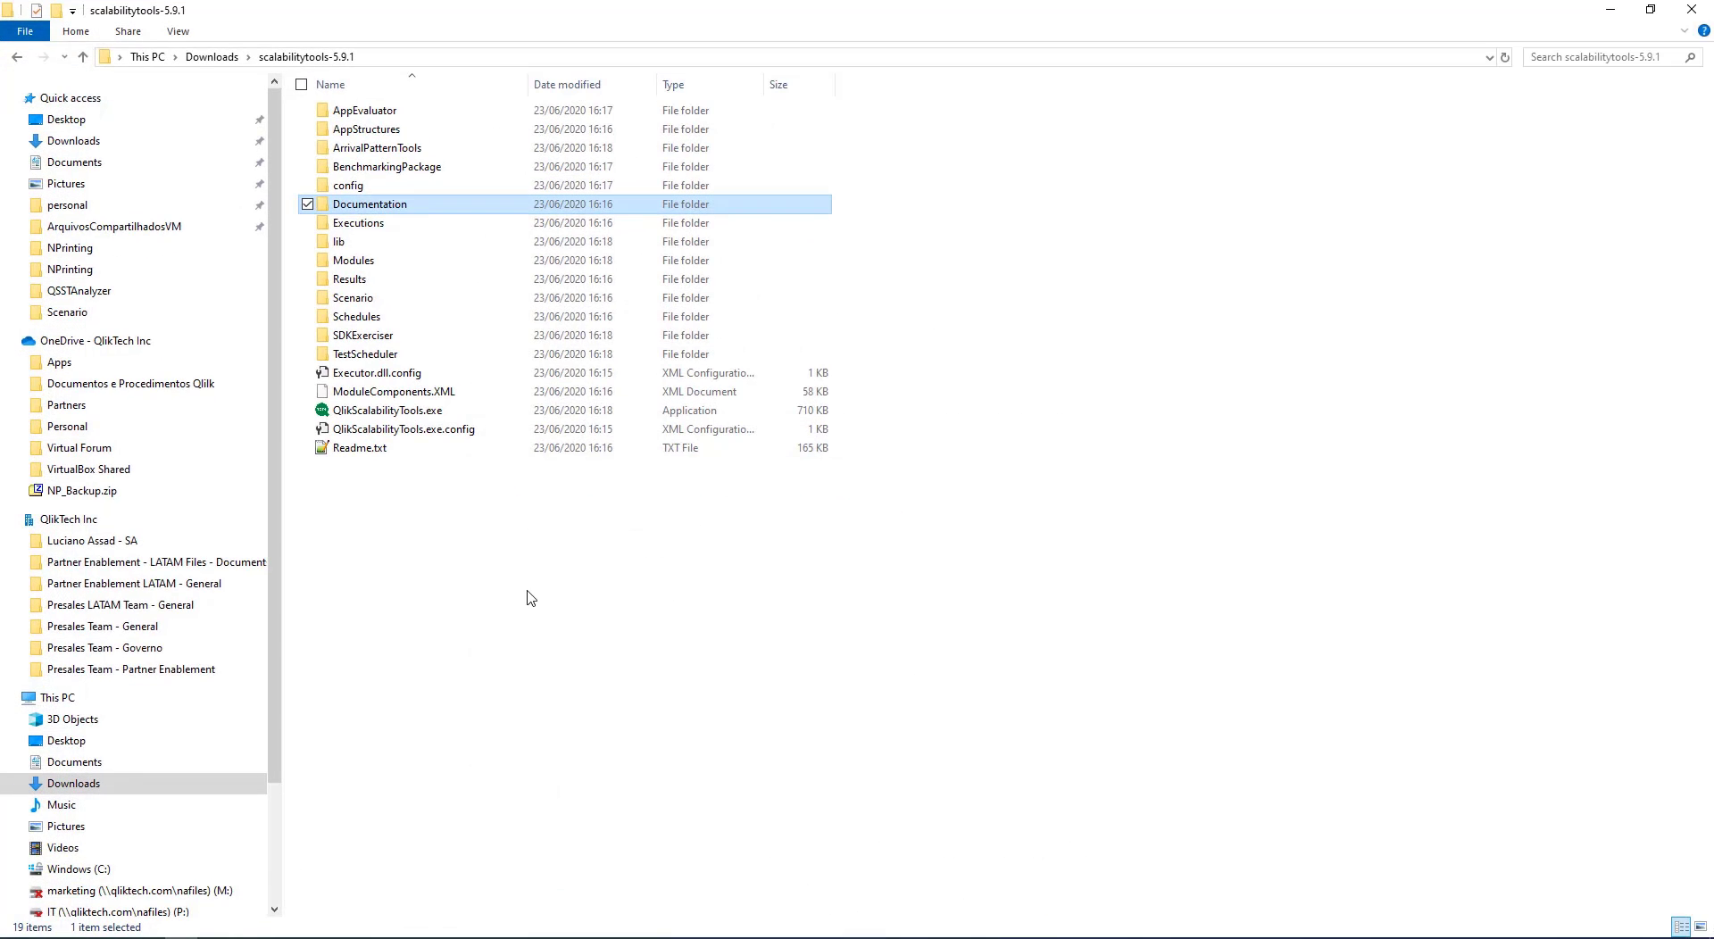
# Step: Go to the Downloads folder, open scalabilitytools-5.9.1 and look over its files and subfolders
pyautogui.click(213, 57)
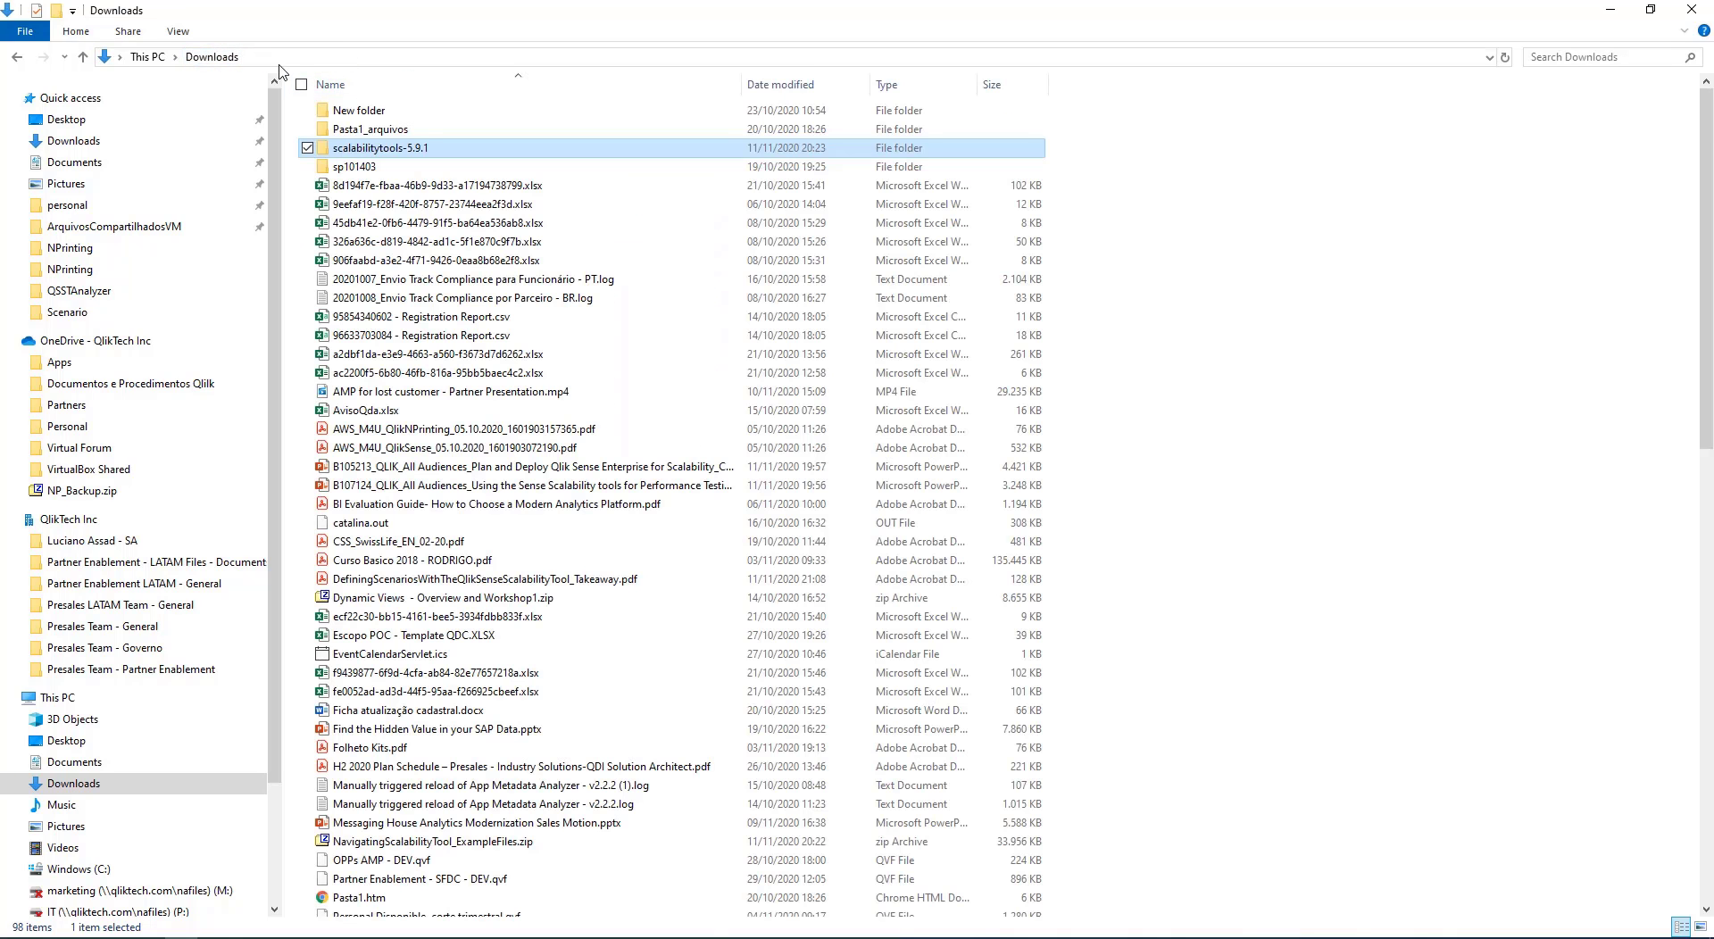
pyautogui.doubleClick(385, 152)
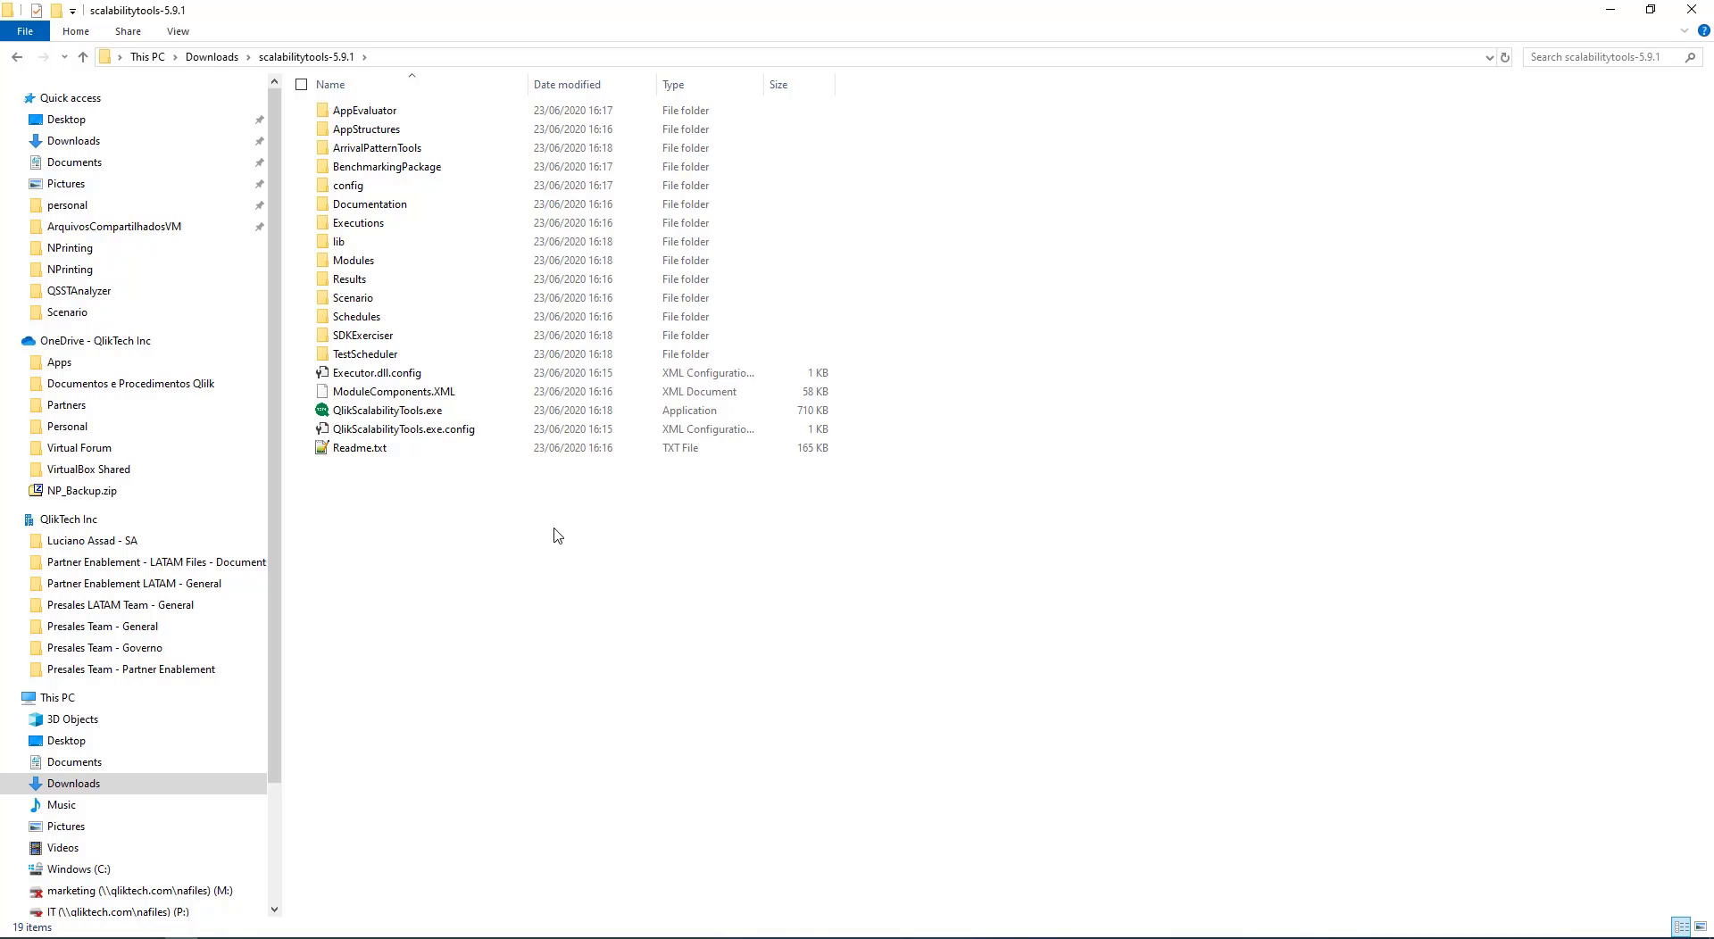
pyautogui.moveTo(633, 635); pyautogui.dragTo(371, 82)
pyautogui.click(681, 591)
# Step: Return to the browser, close the Qlik Community page and switch to the Qlik Management Console
pyautogui.moveTo(248, 938)
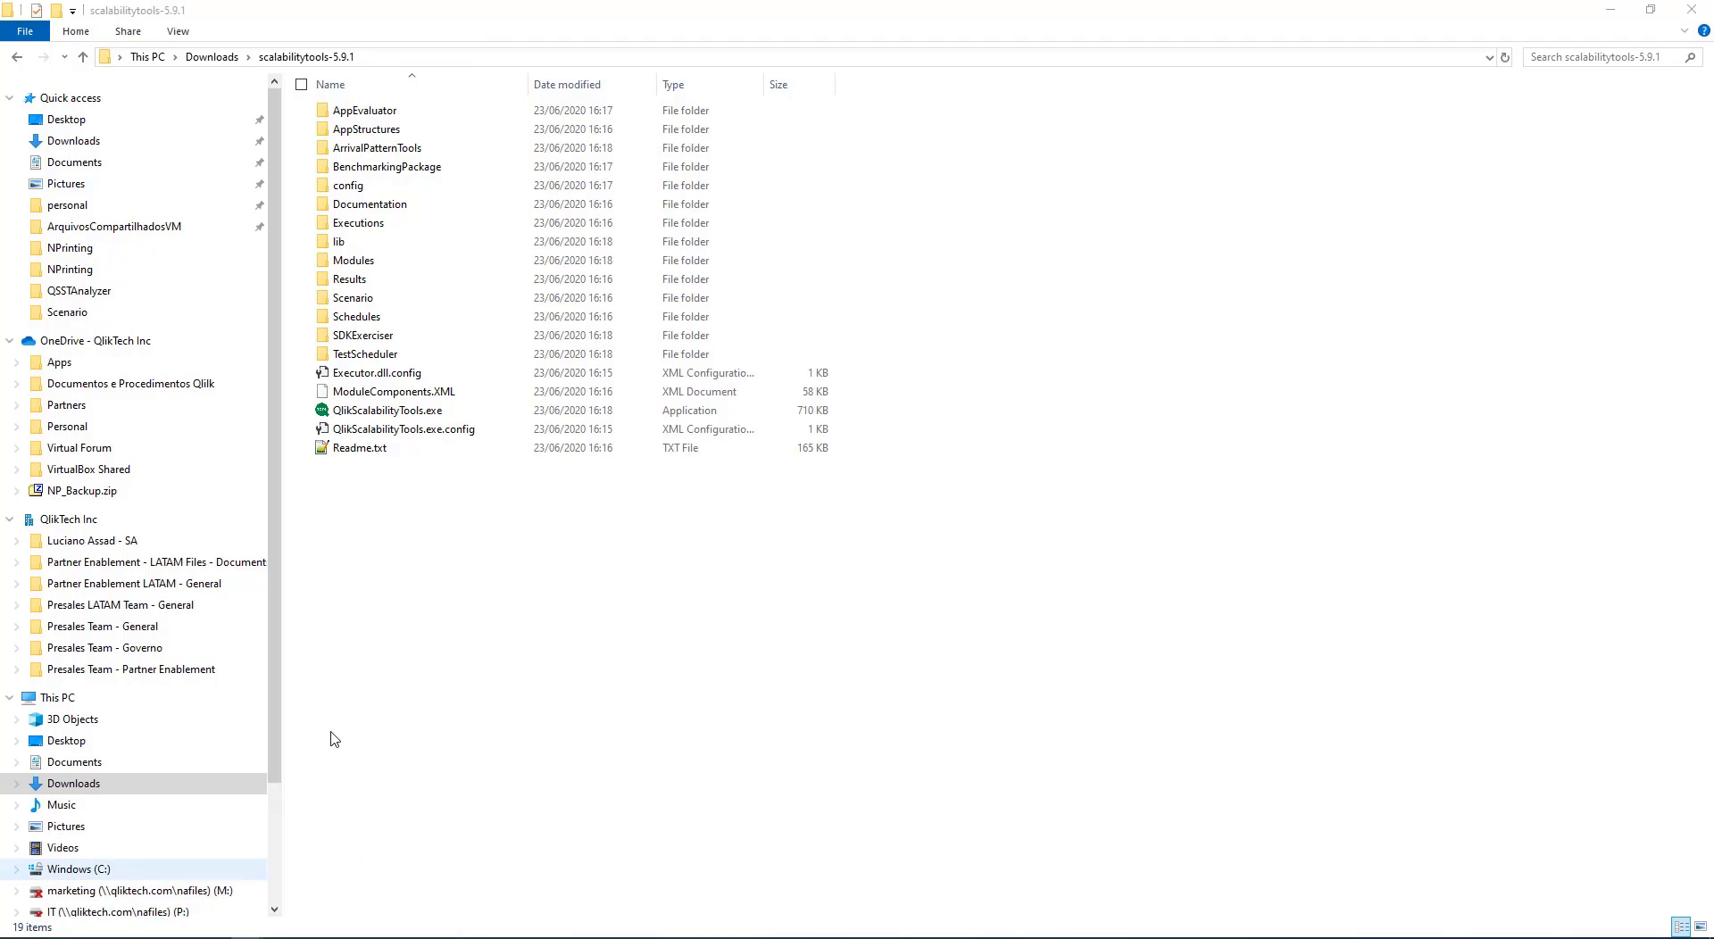
pyautogui.click(337, 888)
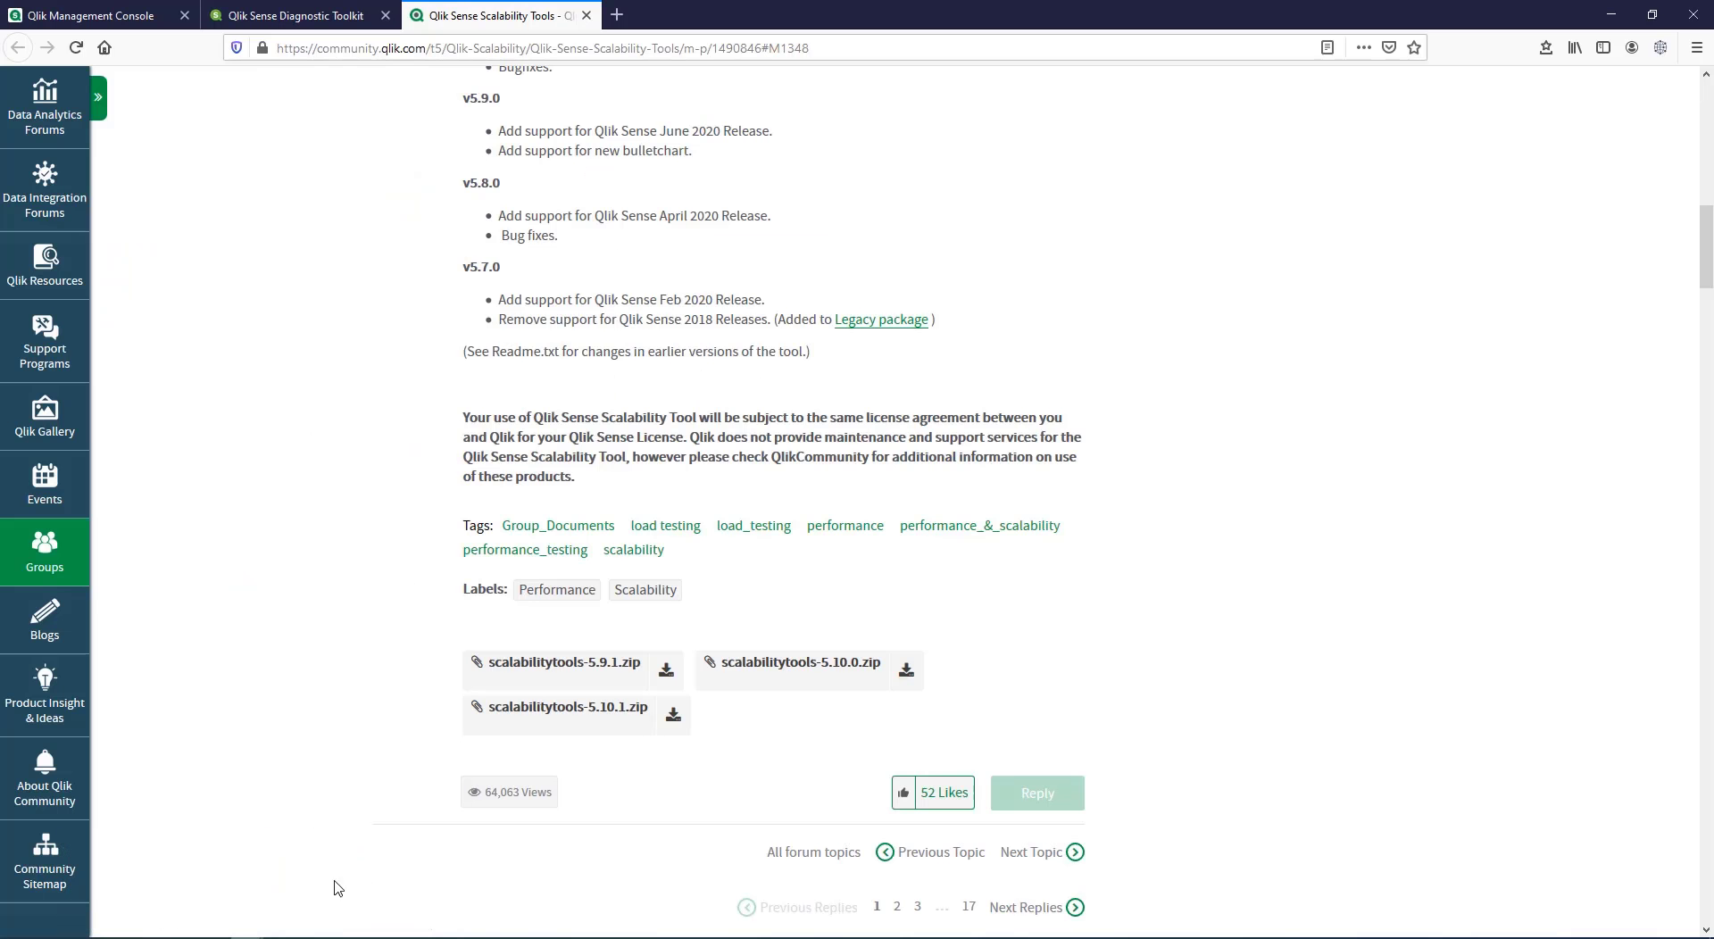
pyautogui.click(587, 15)
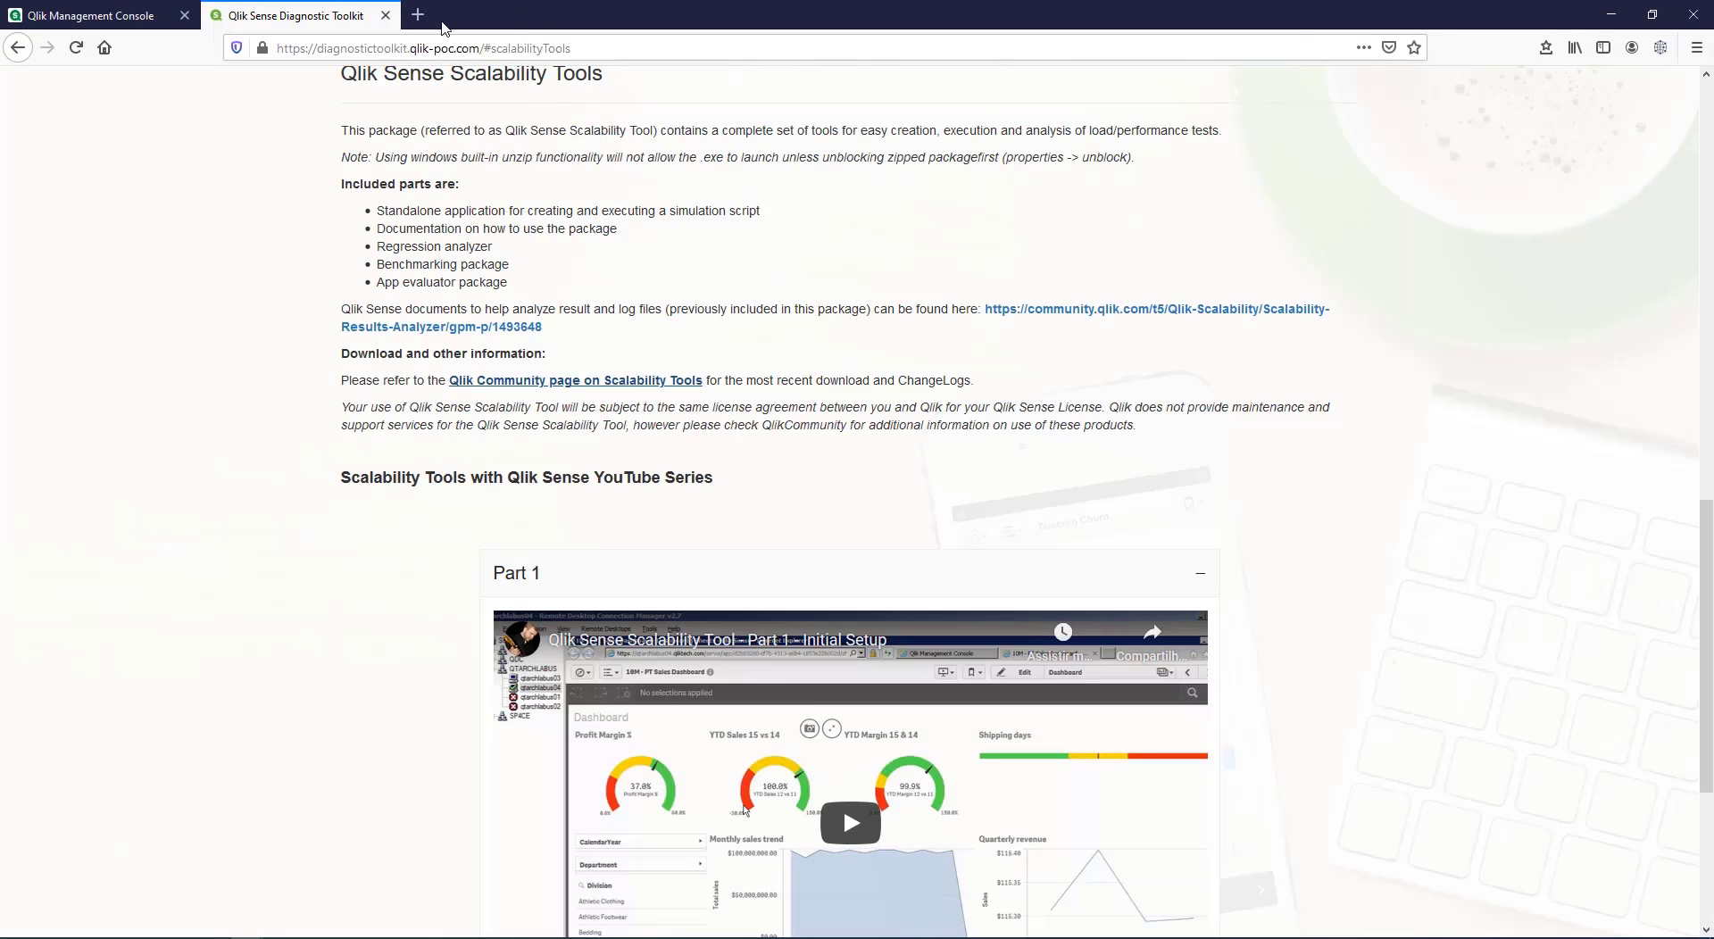
pyautogui.click(134, 15)
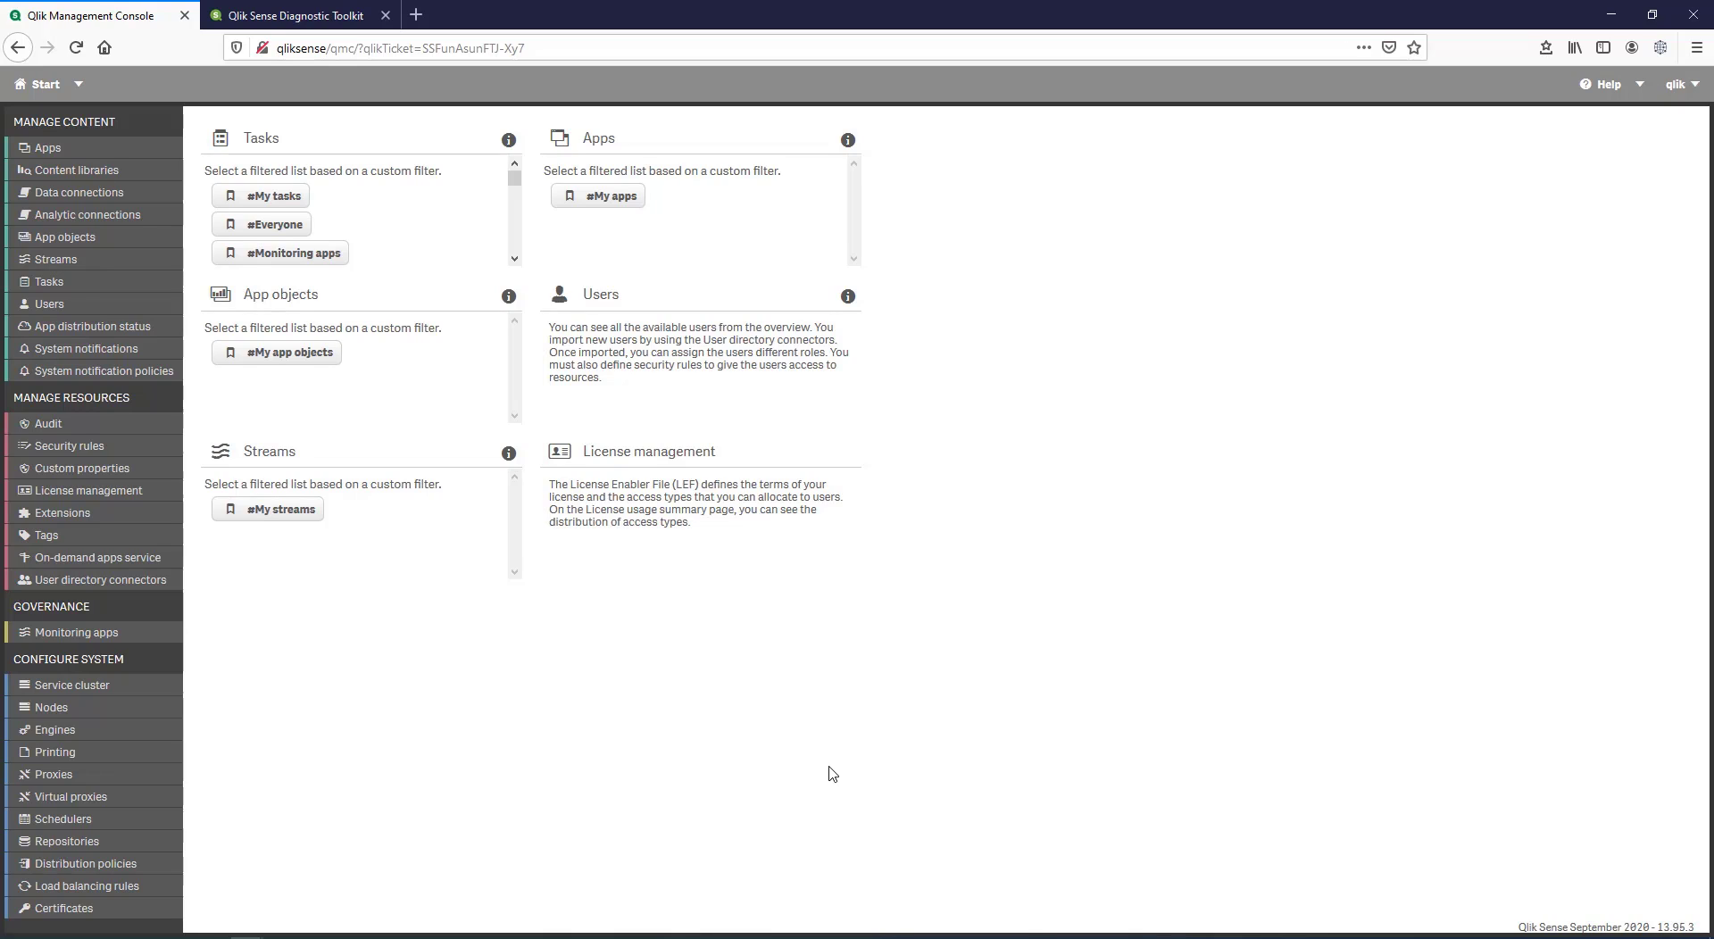
# Step: Open the header virtual proxy and review its identification, authentication settings and associated proxies
pyautogui.click(141, 808)
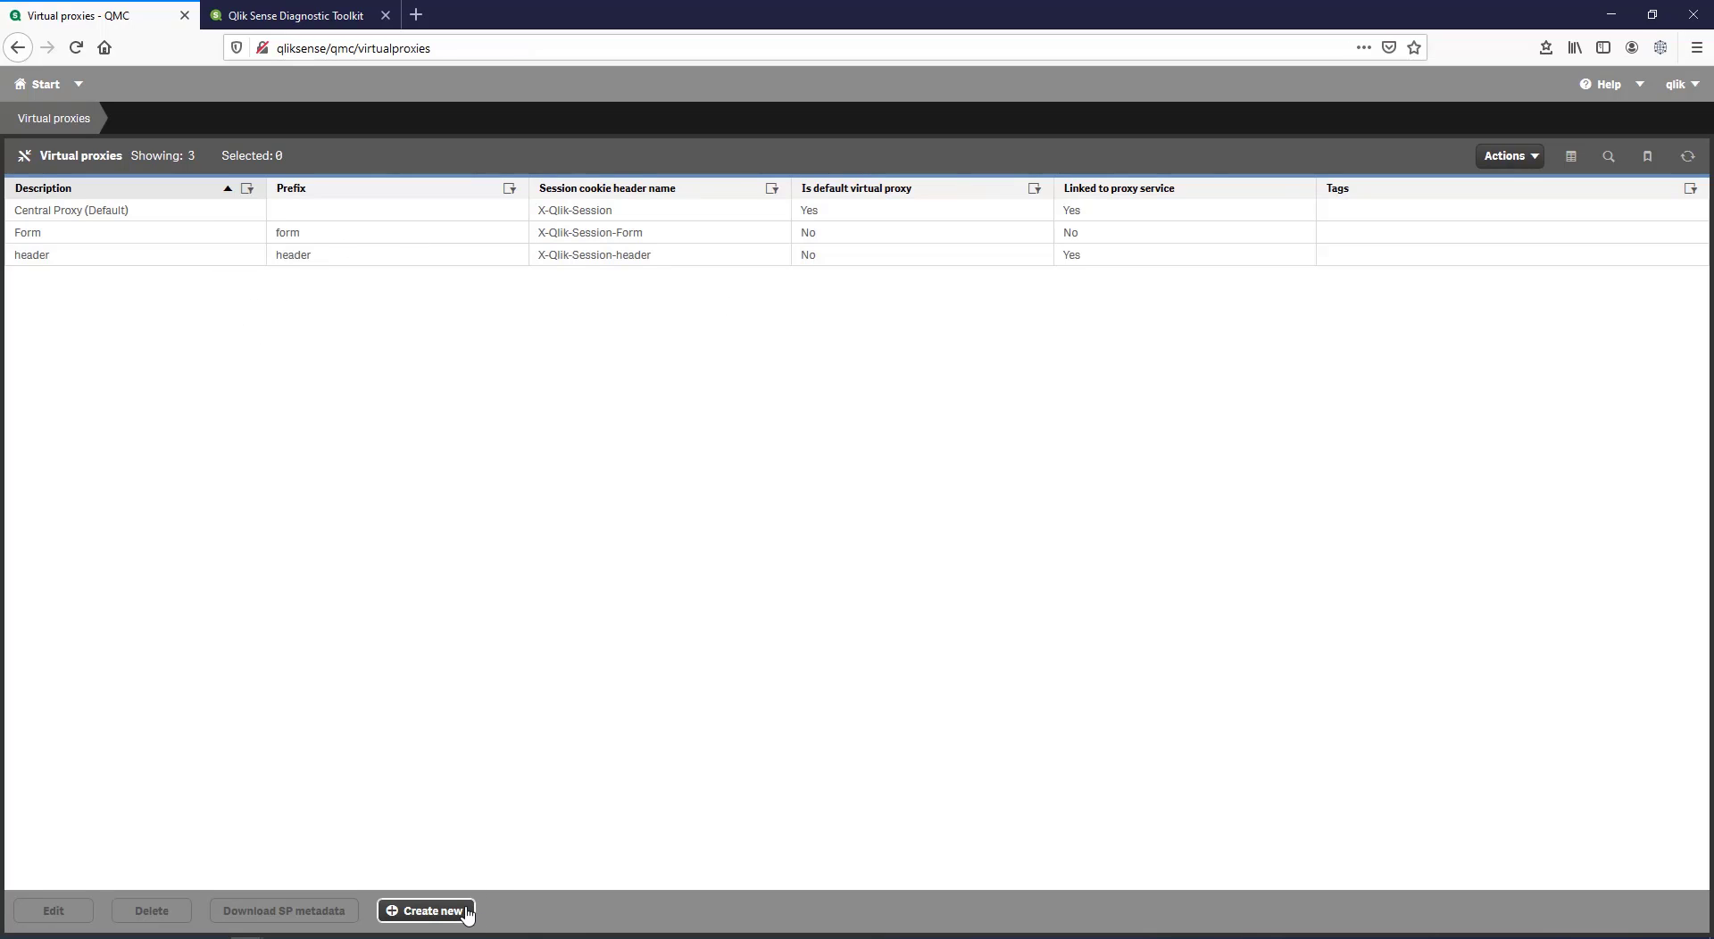
pyautogui.doubleClick(462, 259)
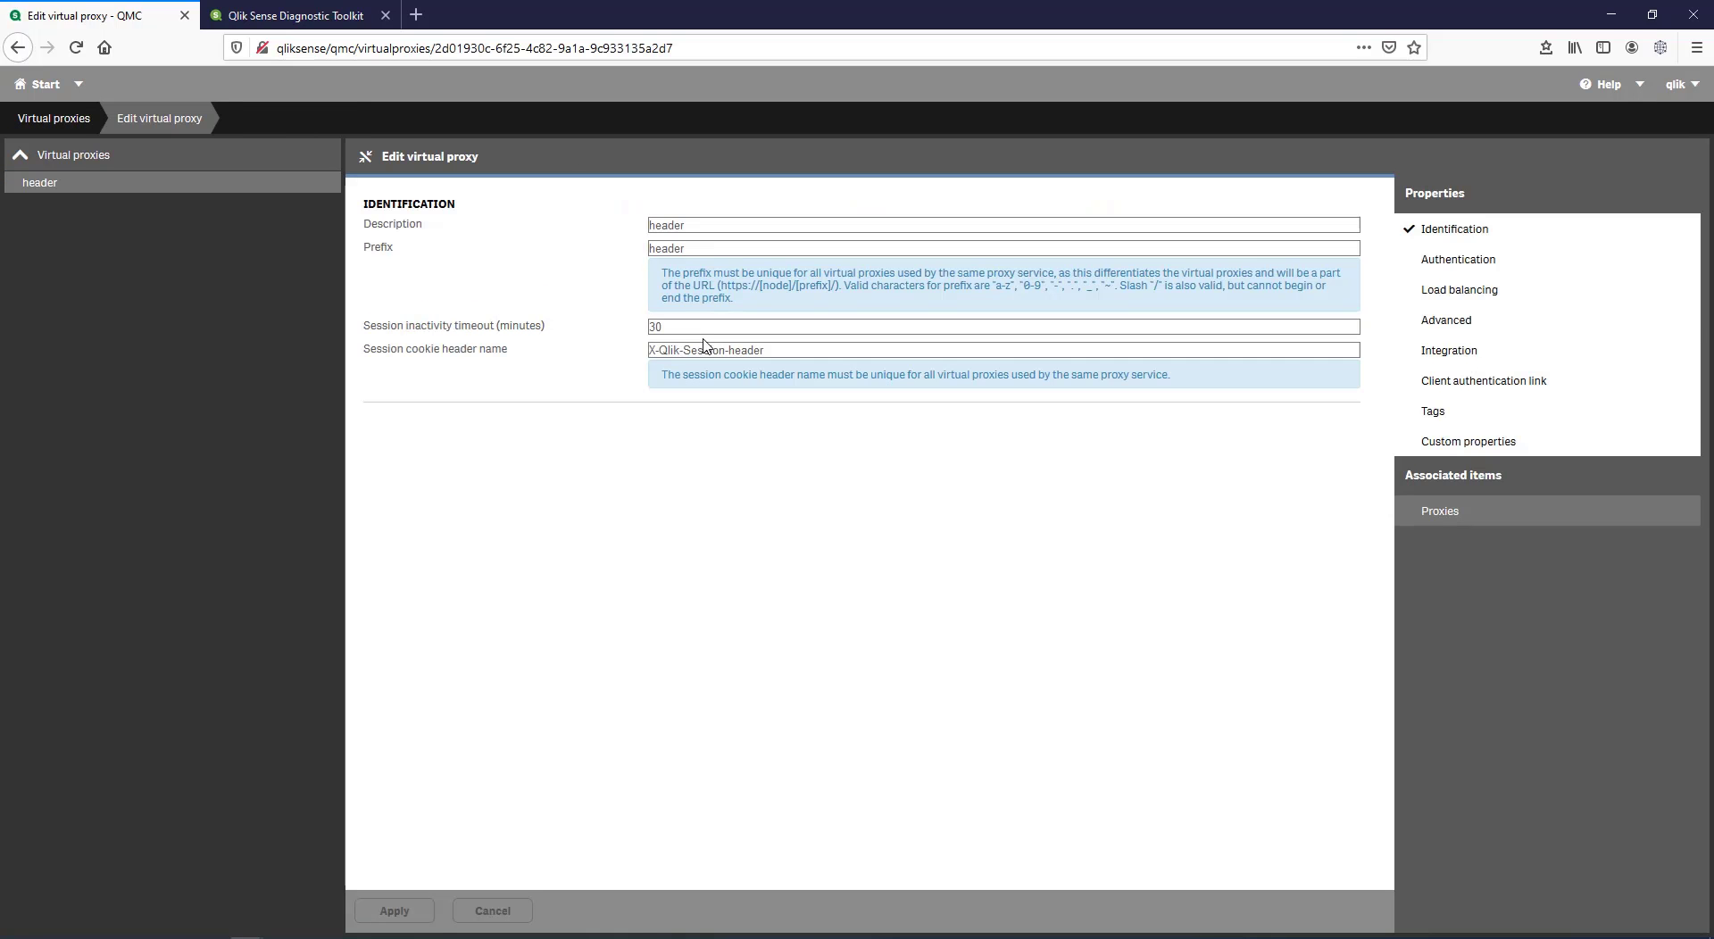
pyautogui.click(1478, 262)
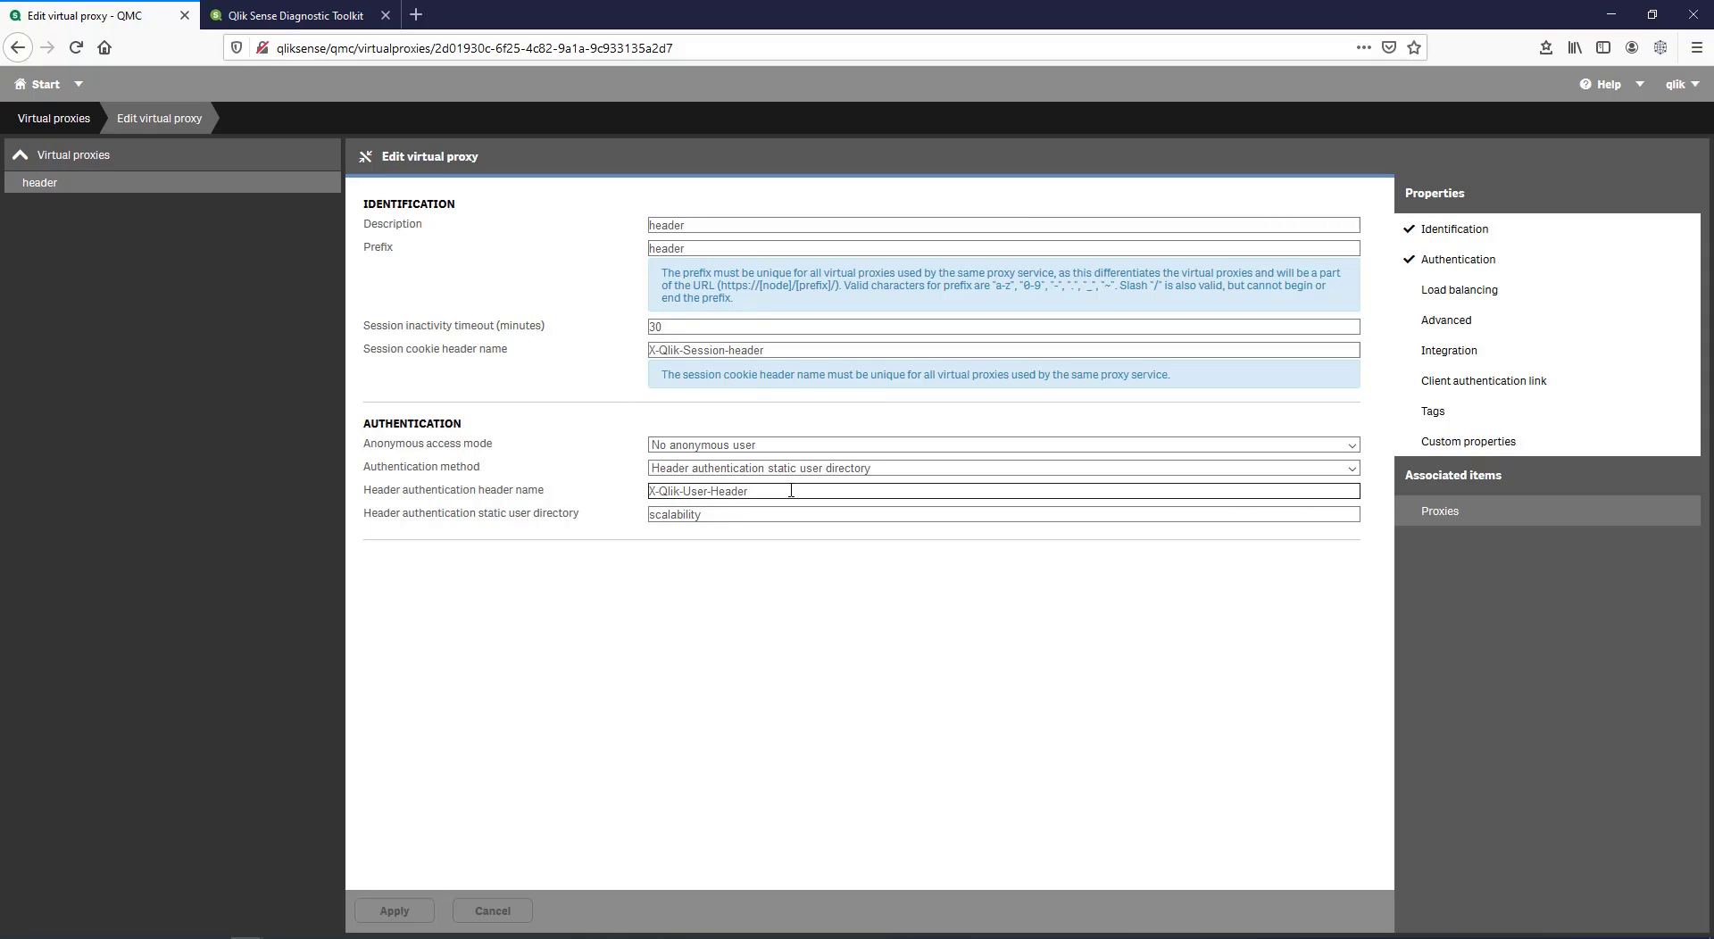
pyautogui.moveTo(754, 515); pyautogui.dragTo(596, 556)
pyautogui.click(738, 515)
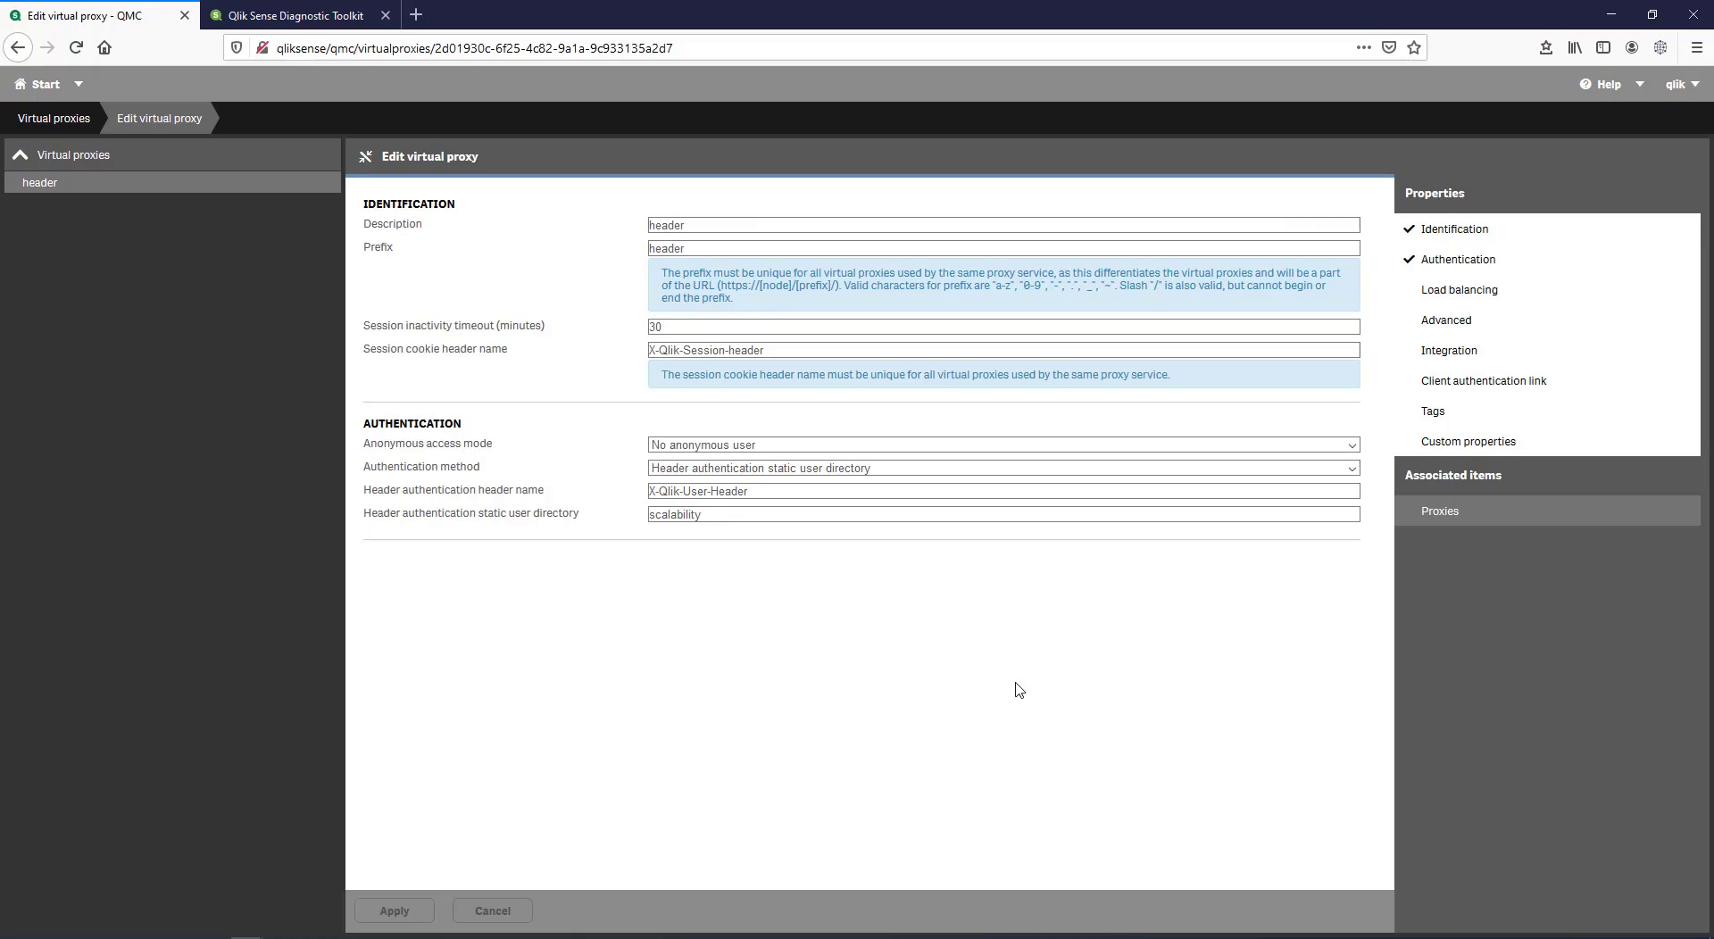
pyautogui.click(1485, 518)
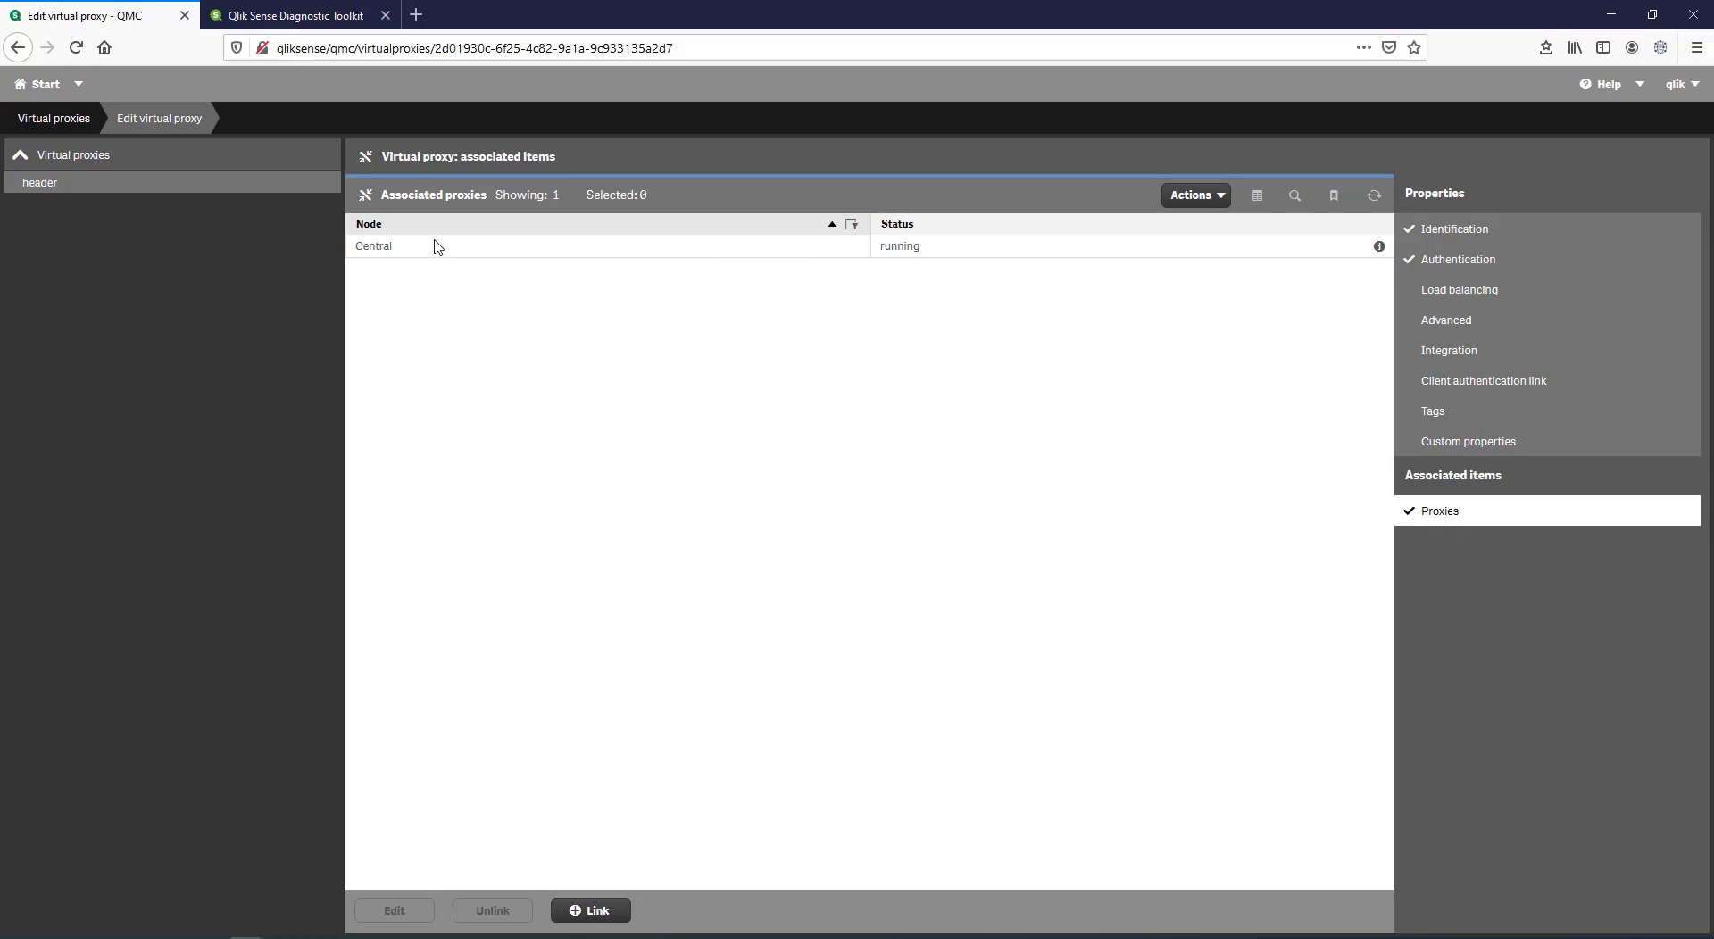
# Step: Review the basic and advanced conditions of the analyzer access rule for testing QS Scalability Tools, then return to the console's start page
pyautogui.click(45, 85)
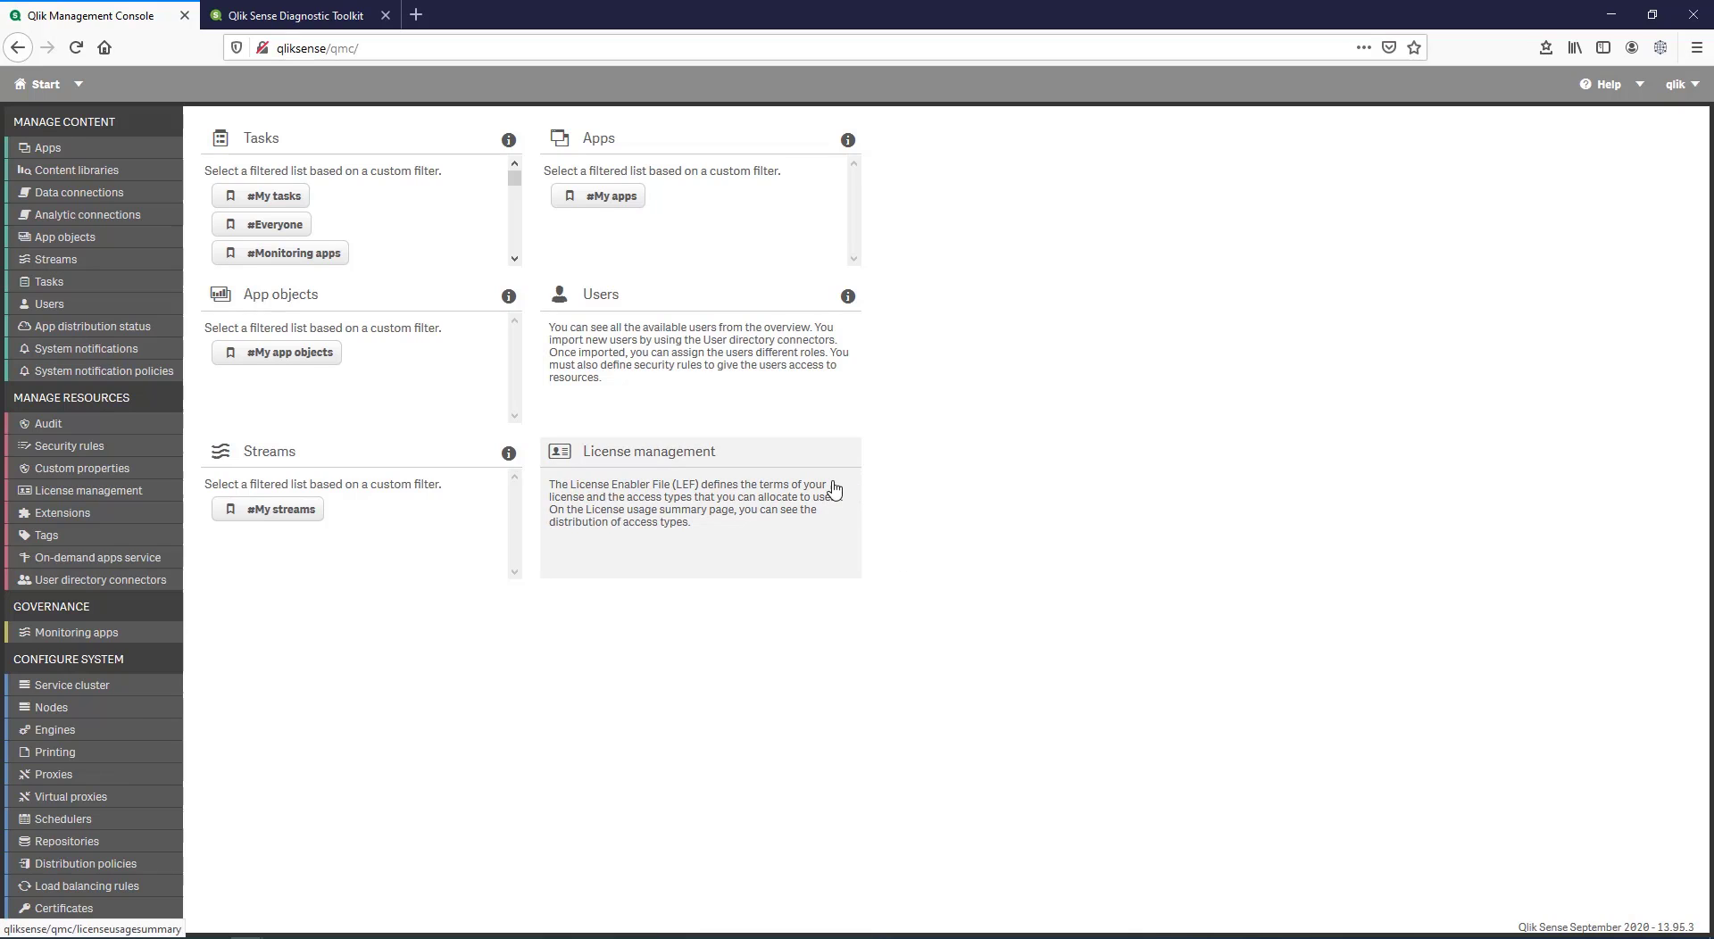
pyautogui.click(792, 495)
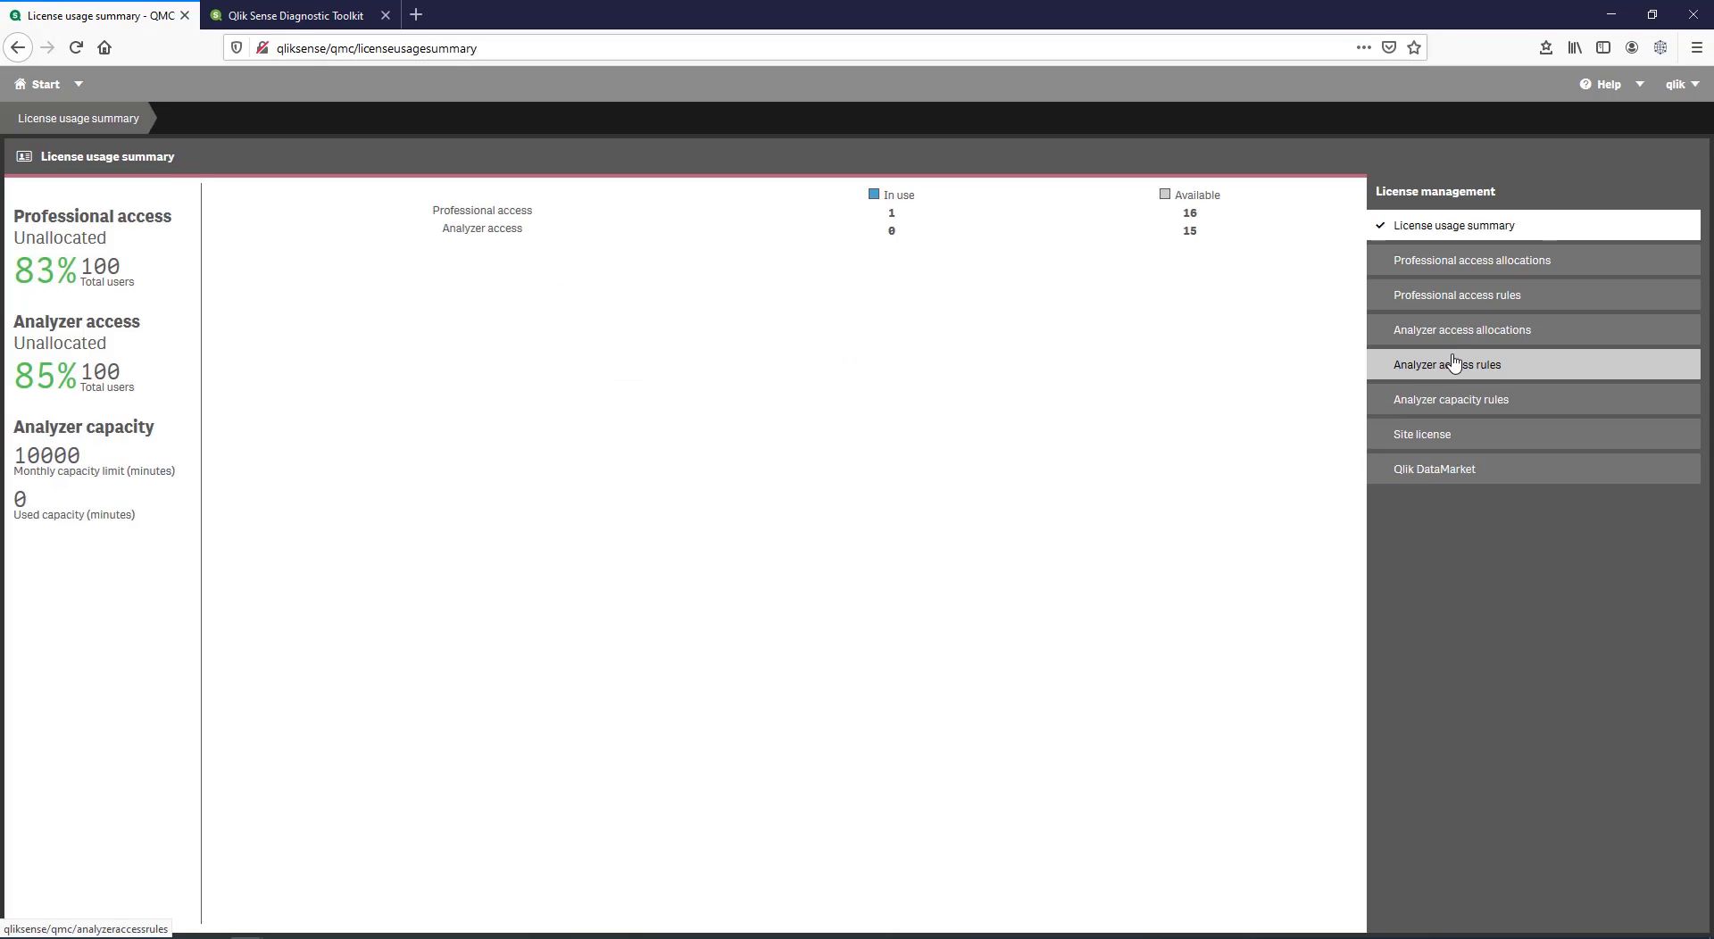
pyautogui.click(1481, 378)
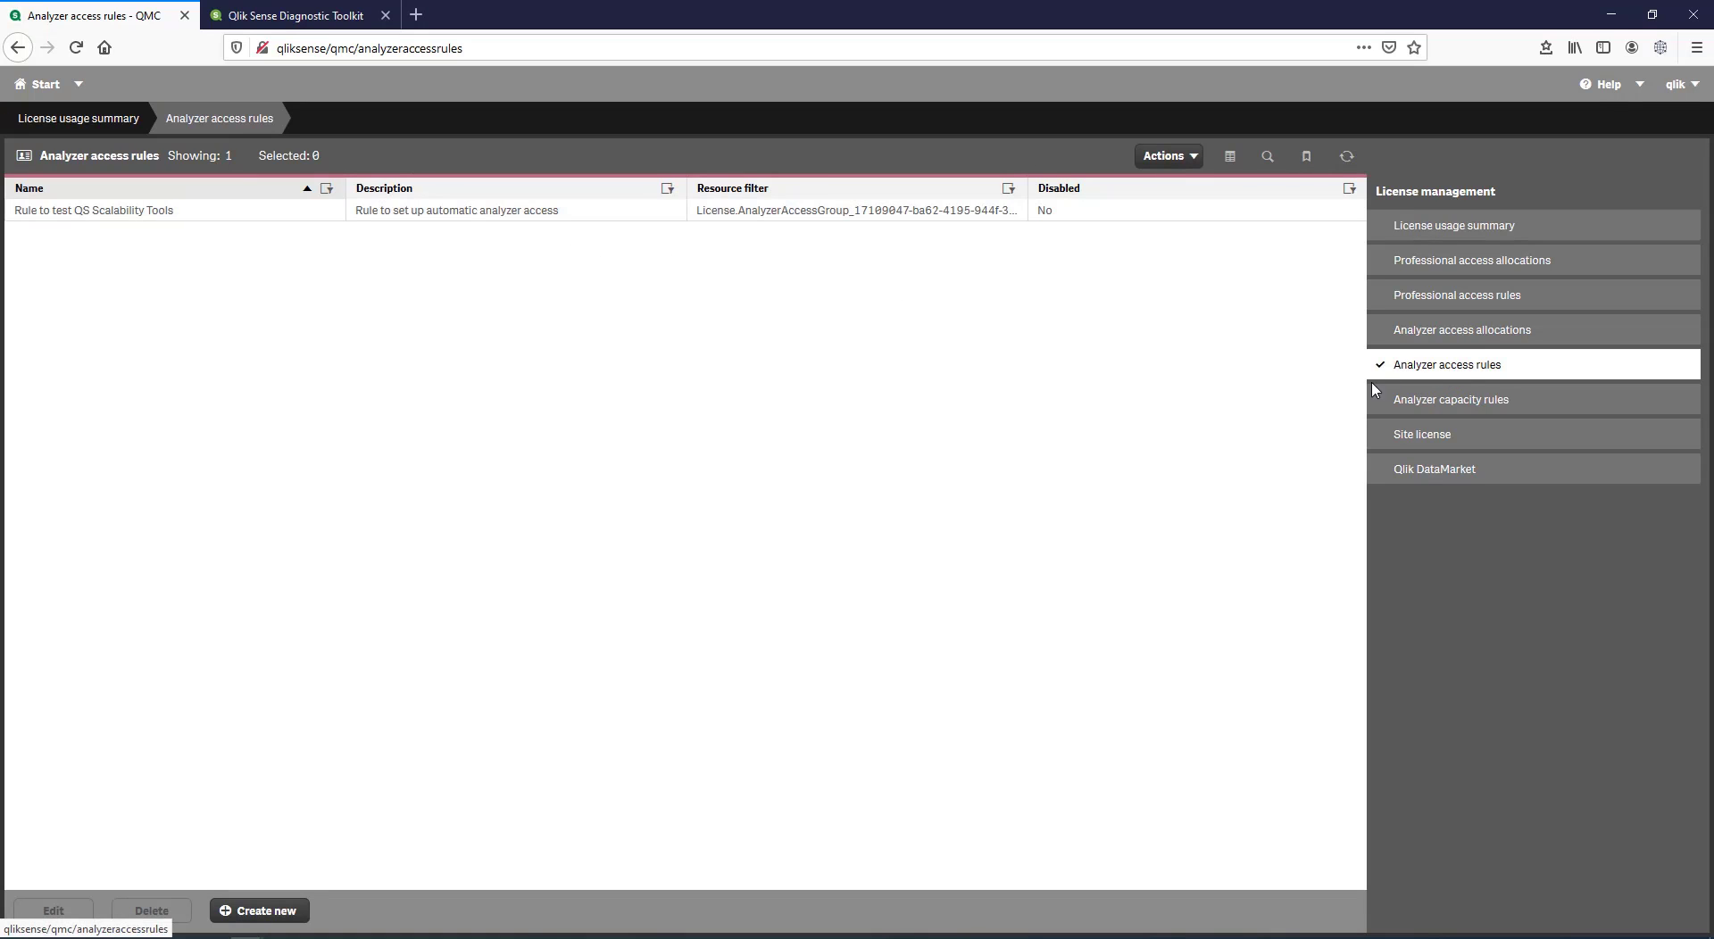
pyautogui.doubleClick(630, 213)
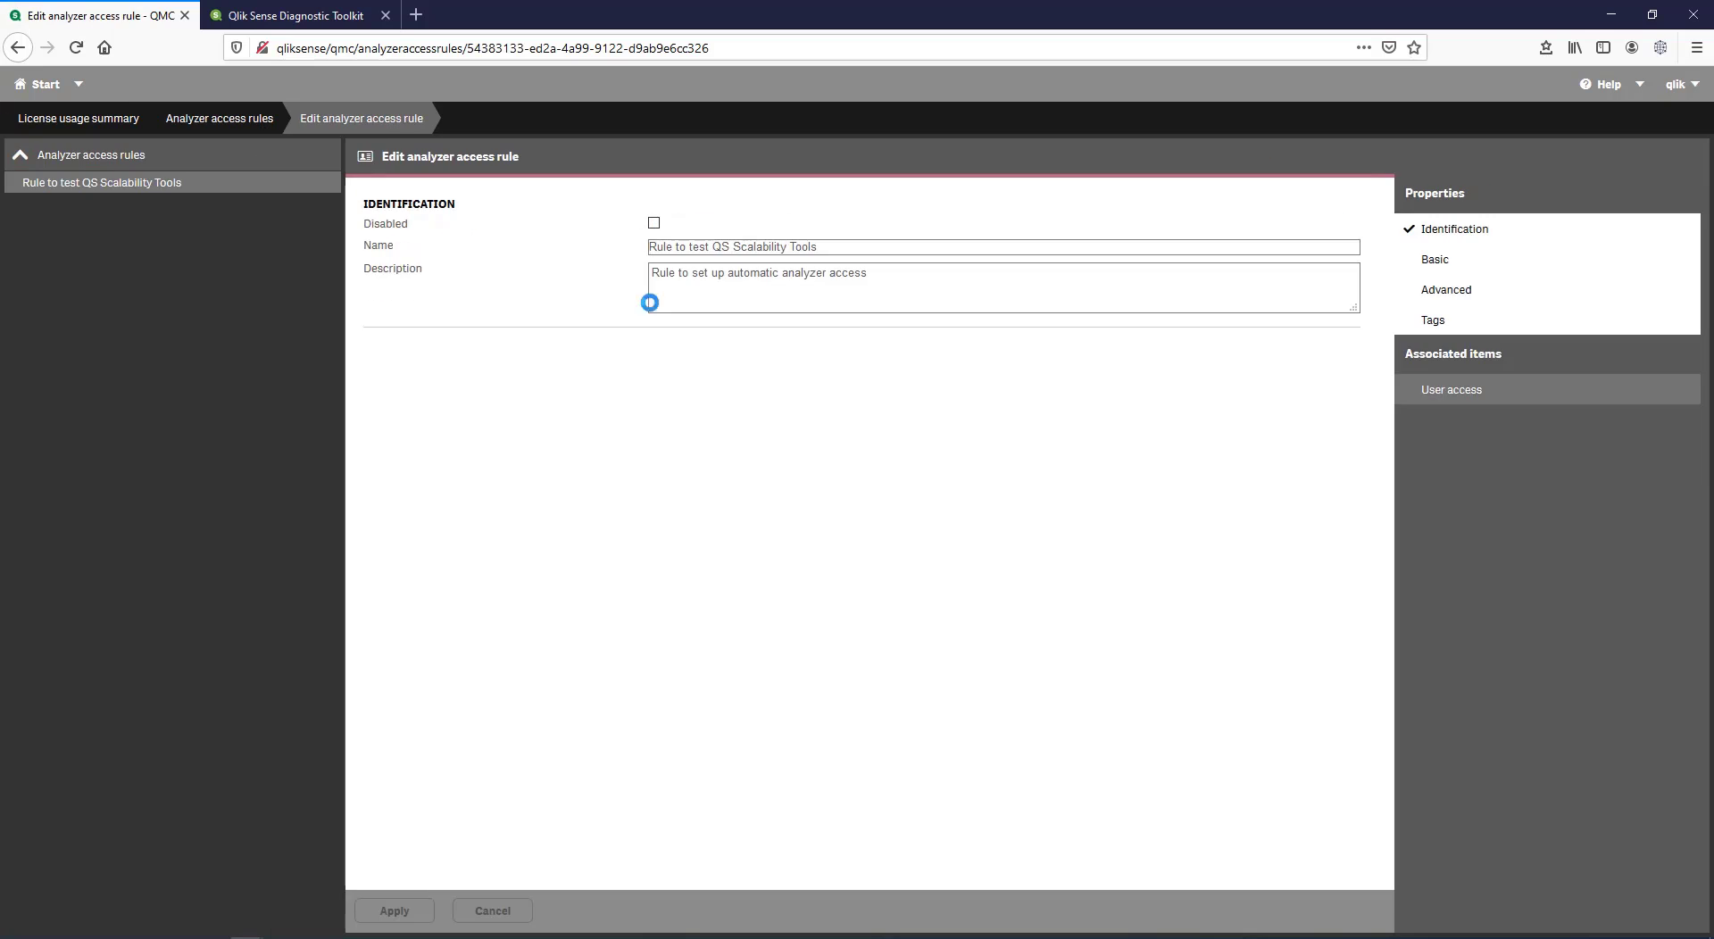
pyautogui.click(1446, 265)
pyautogui.click(1462, 298)
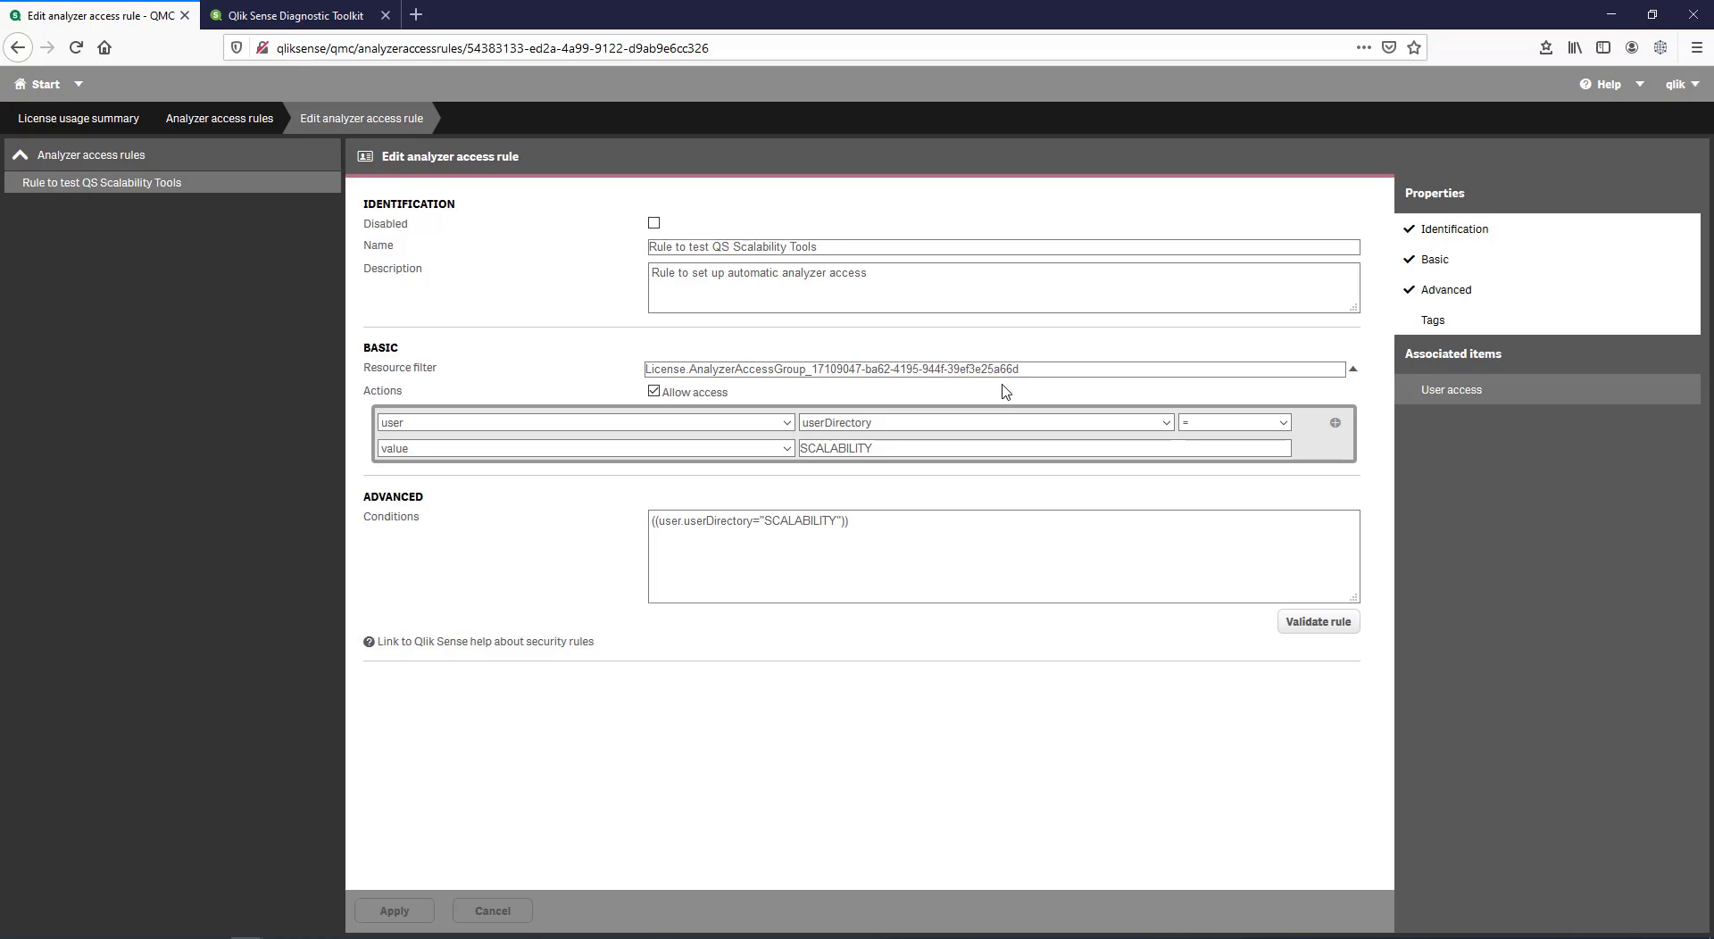
pyautogui.click(53, 123)
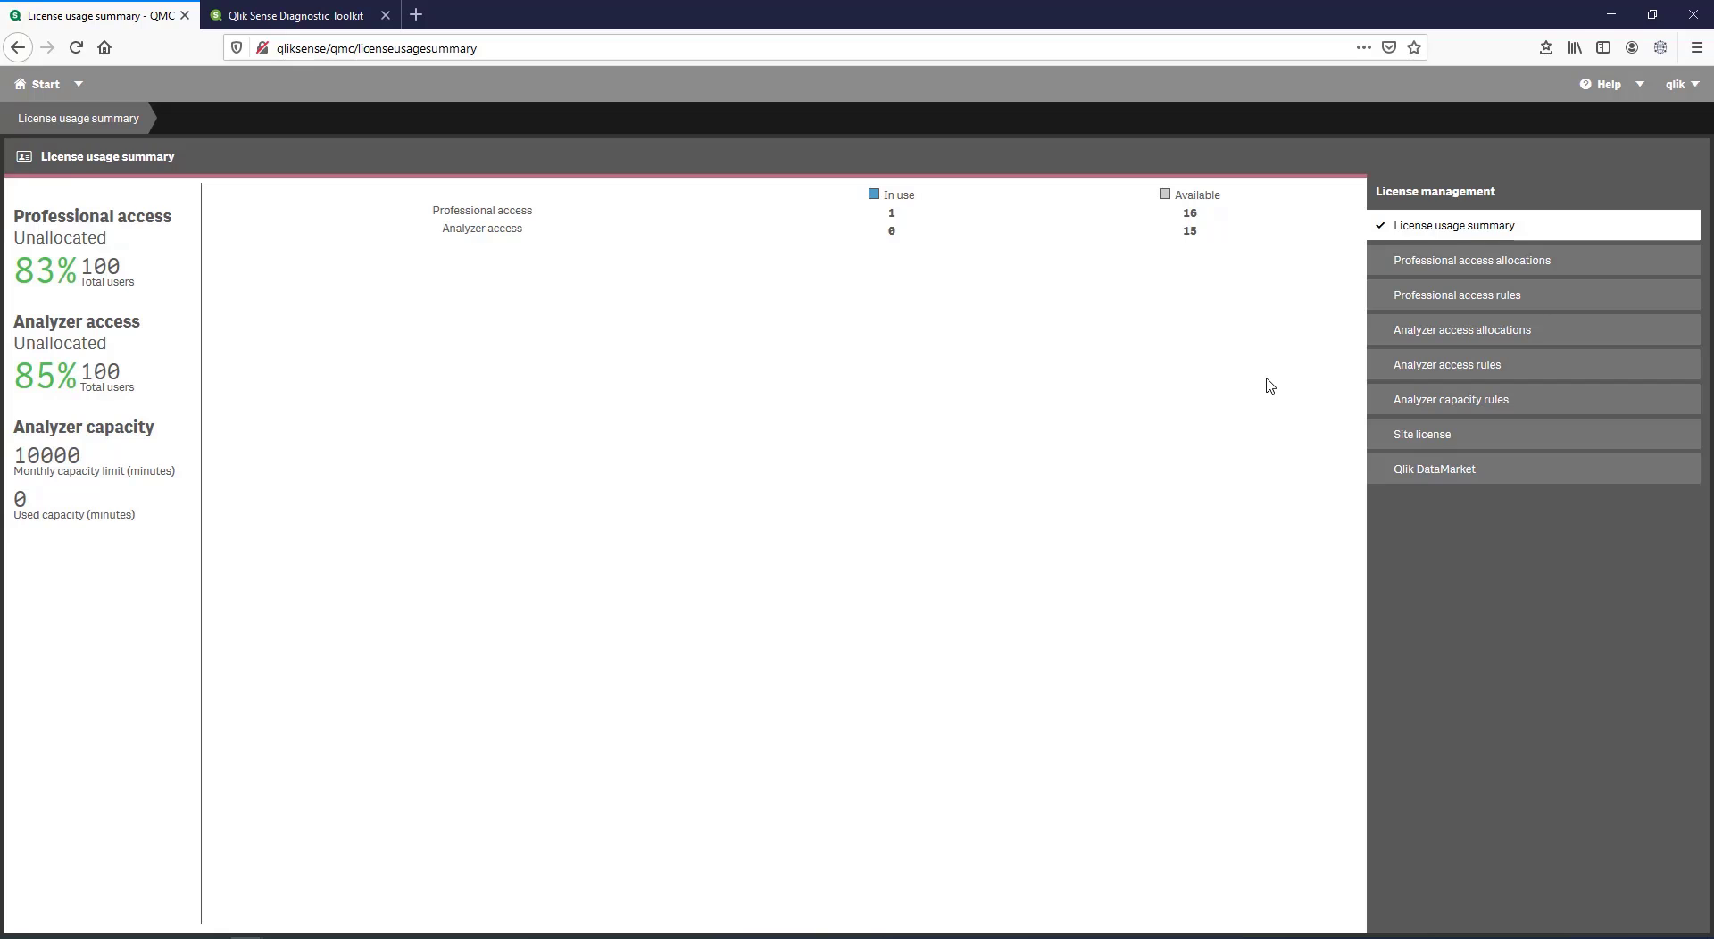
pyautogui.click(31, 86)
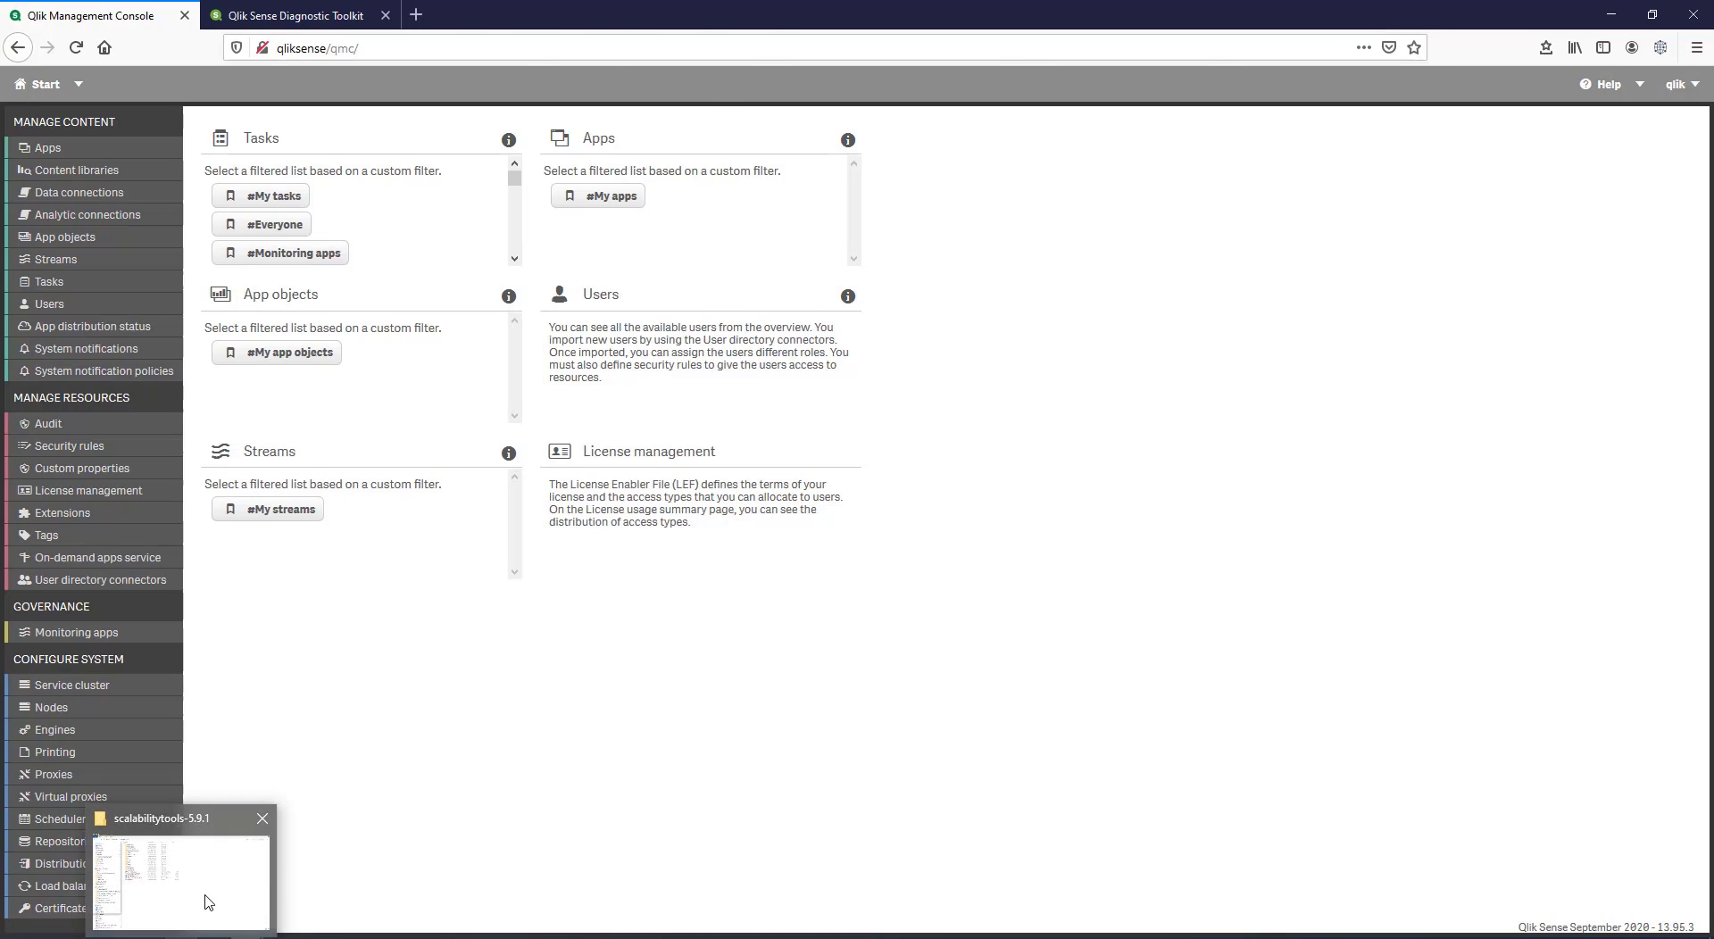
# Step: Switch to Qlik Sense Scalability Tools and close the open qs.json scenario
pyautogui.click(209, 902)
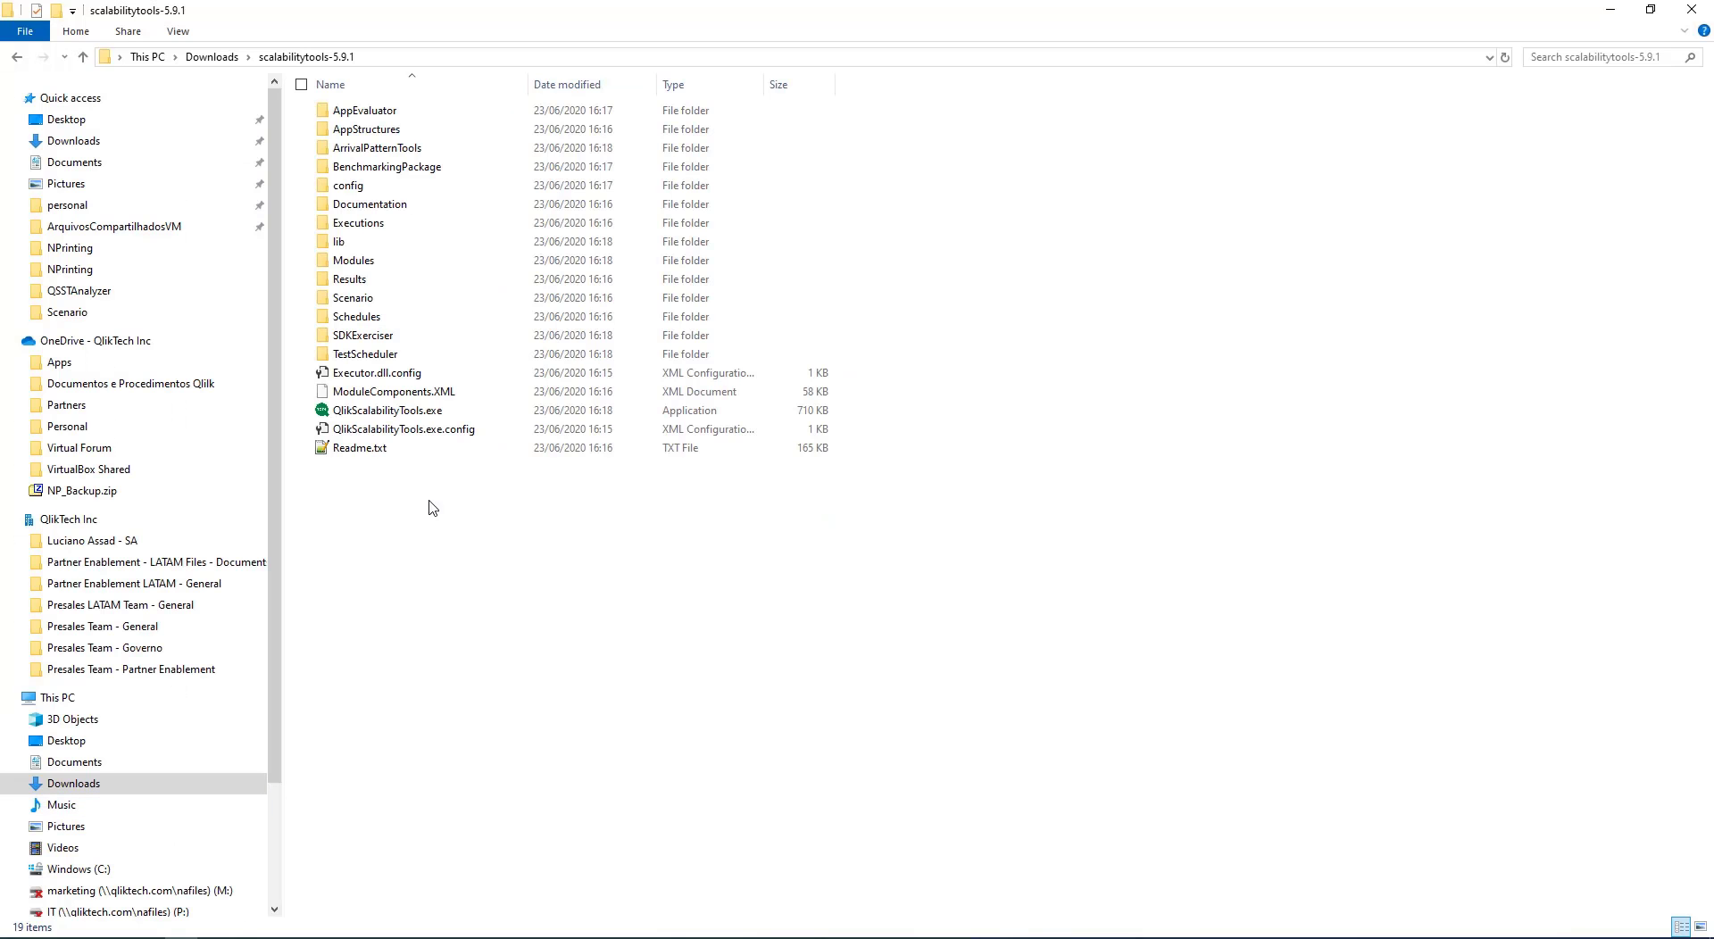
pyautogui.click(1611, 10)
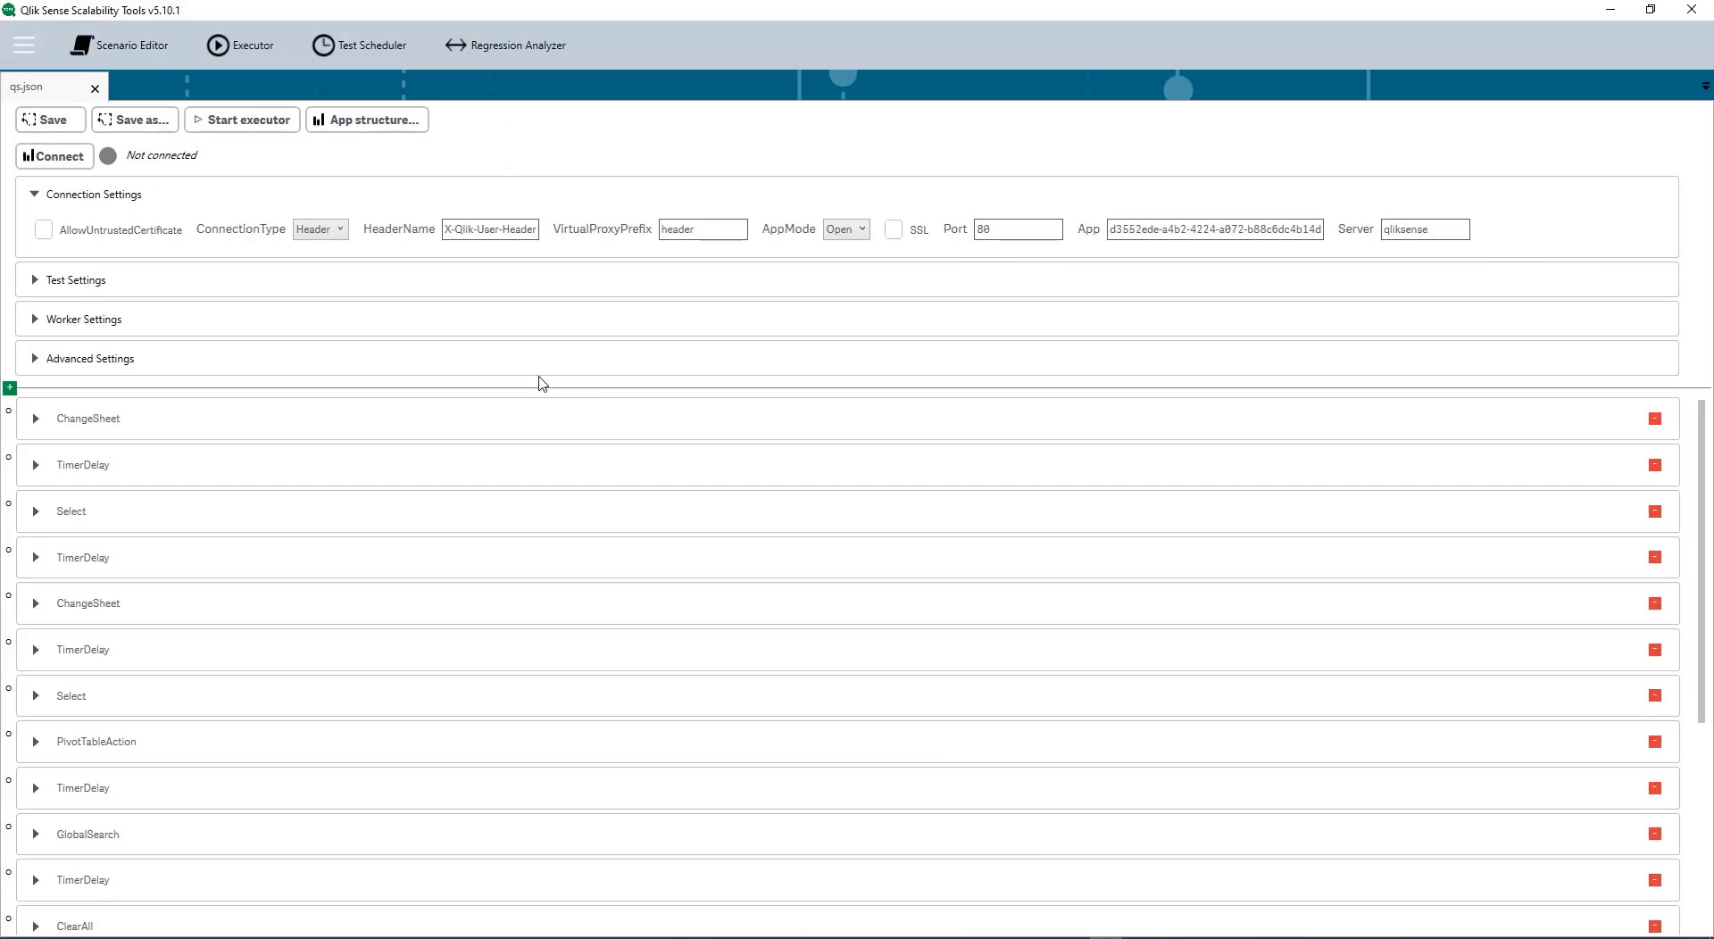
pyautogui.click(94, 89)
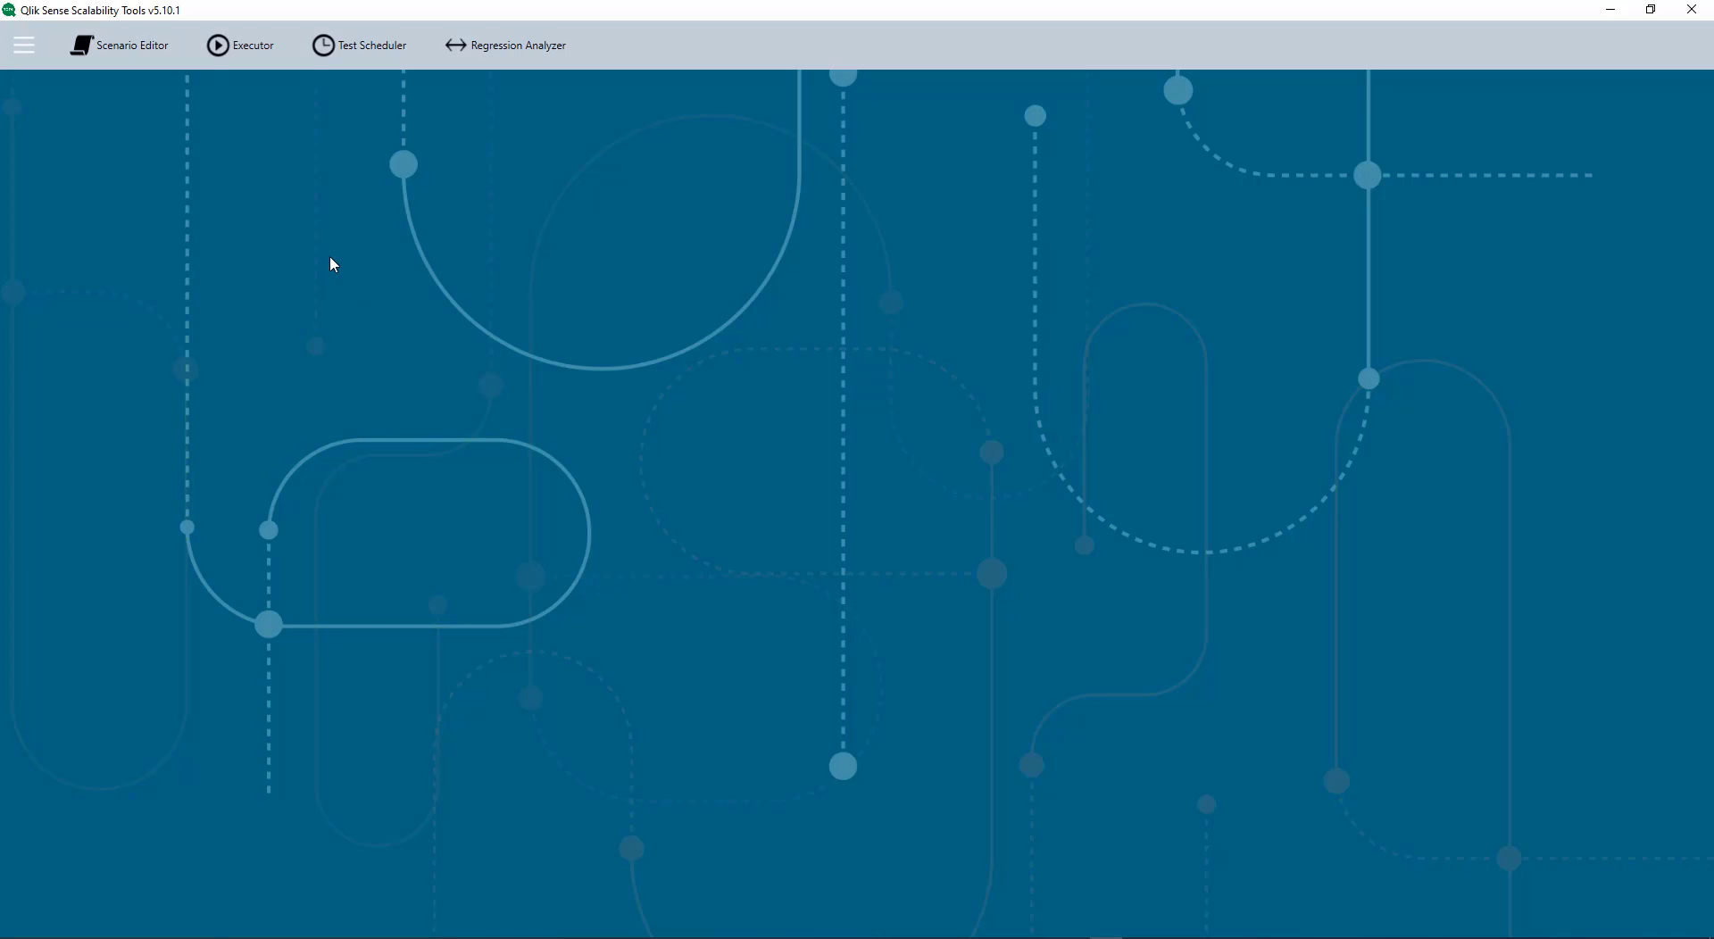
# Step: Create a new scenario in the Scenario Editor for the Sep2020 version of Qlik Sense
pyautogui.click(157, 52)
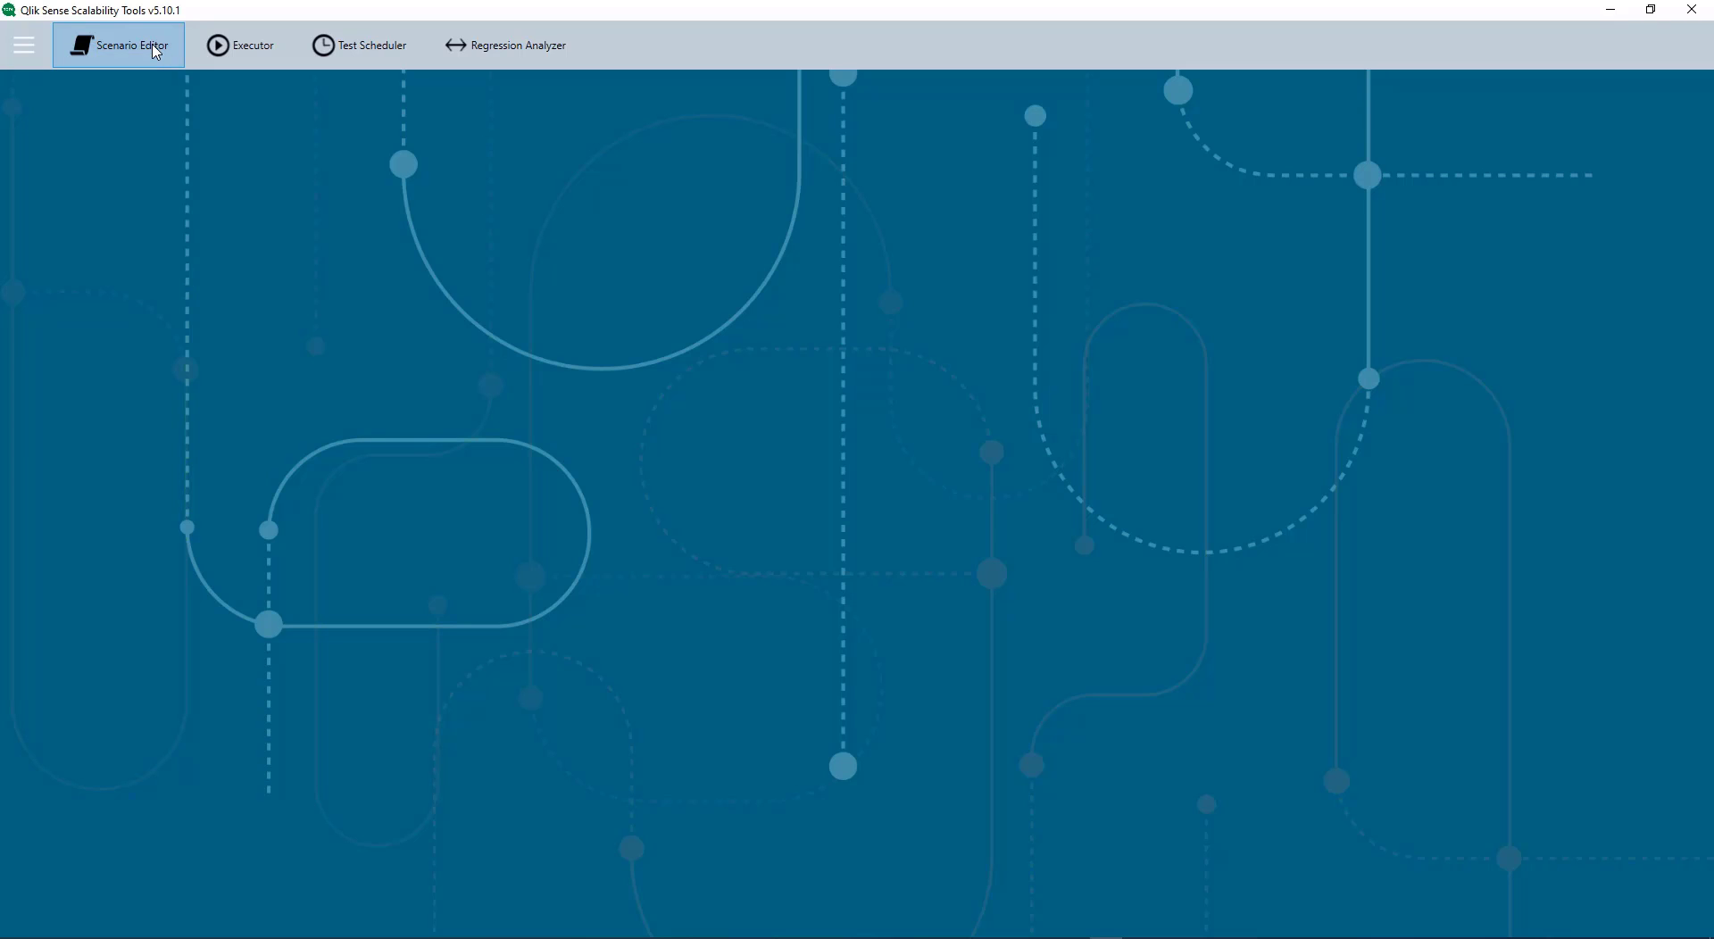
pyautogui.moveTo(136, 86)
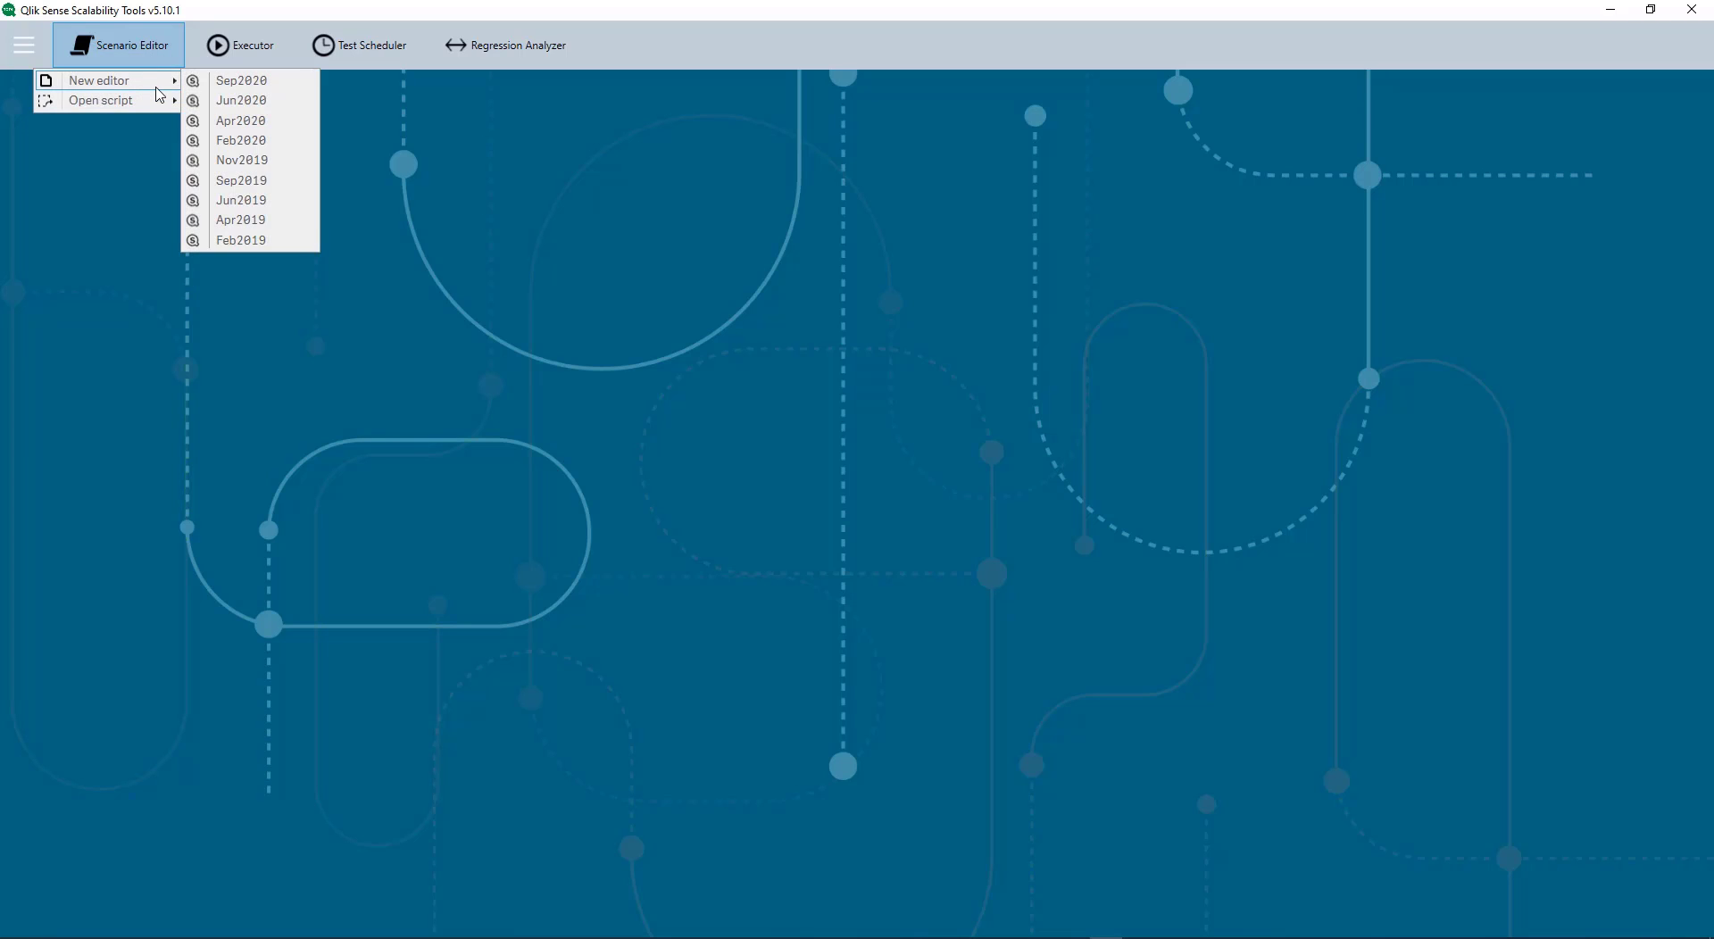
pyautogui.click(293, 89)
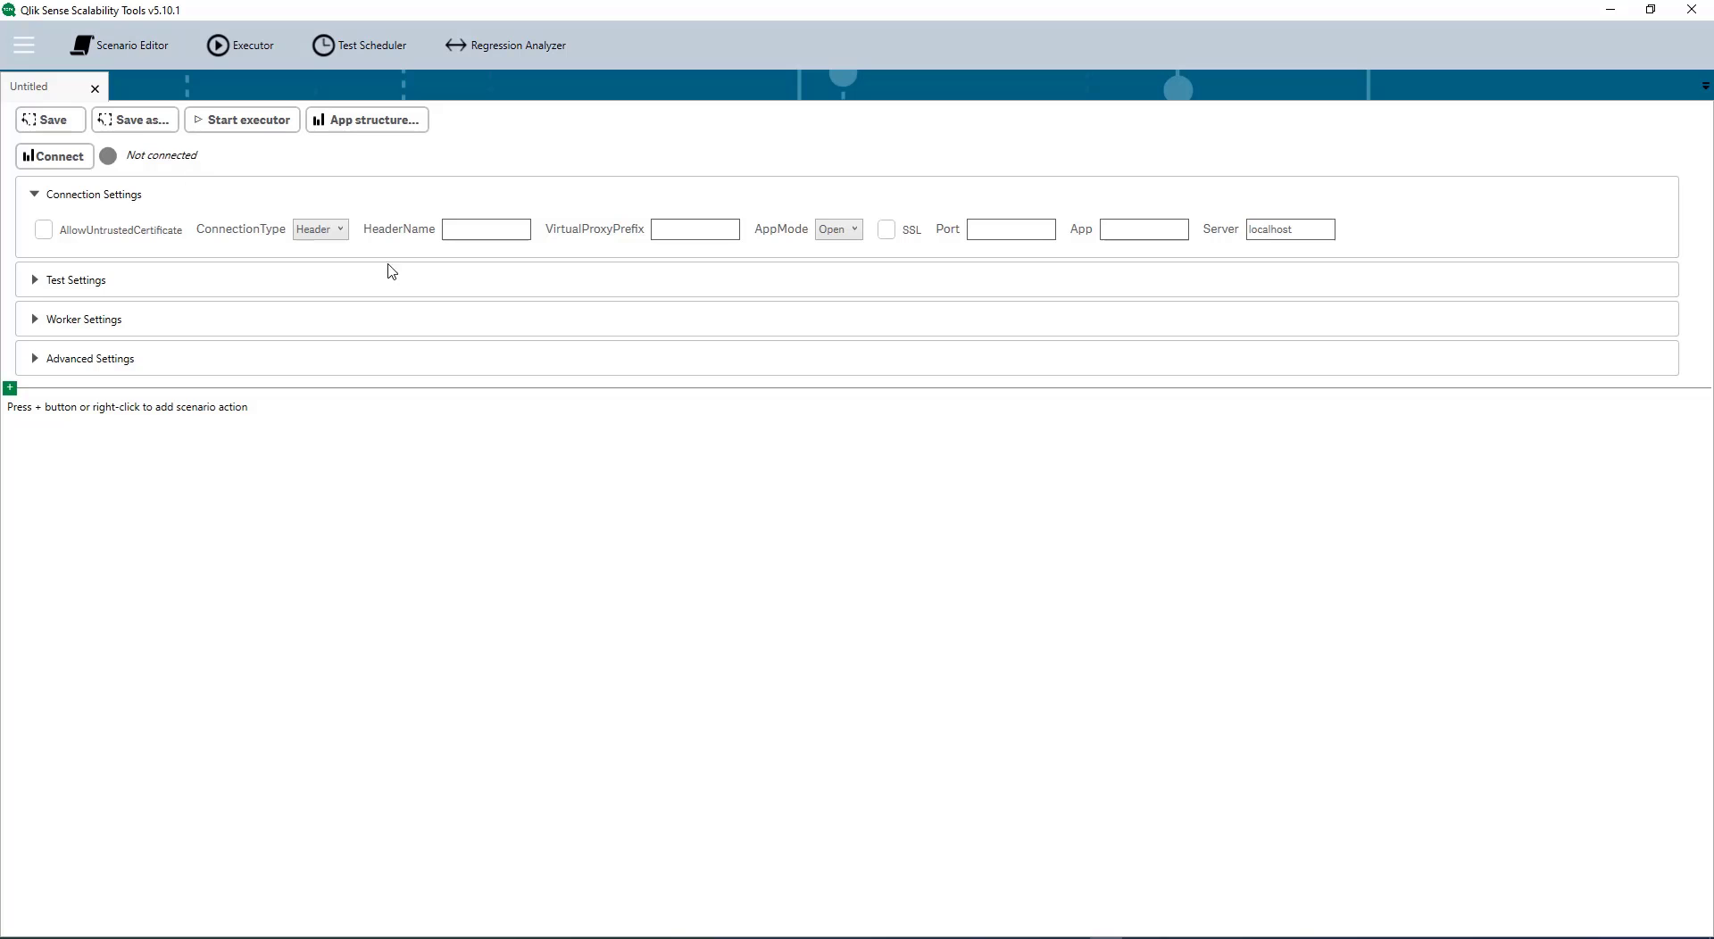
# Step: Copy the header authentication header name X-Qlik-User-Header from the header virtual proxy in Qlik Management Console into the scenario's HeaderName setting
pyautogui.click(491, 226)
pyautogui.click(250, 936)
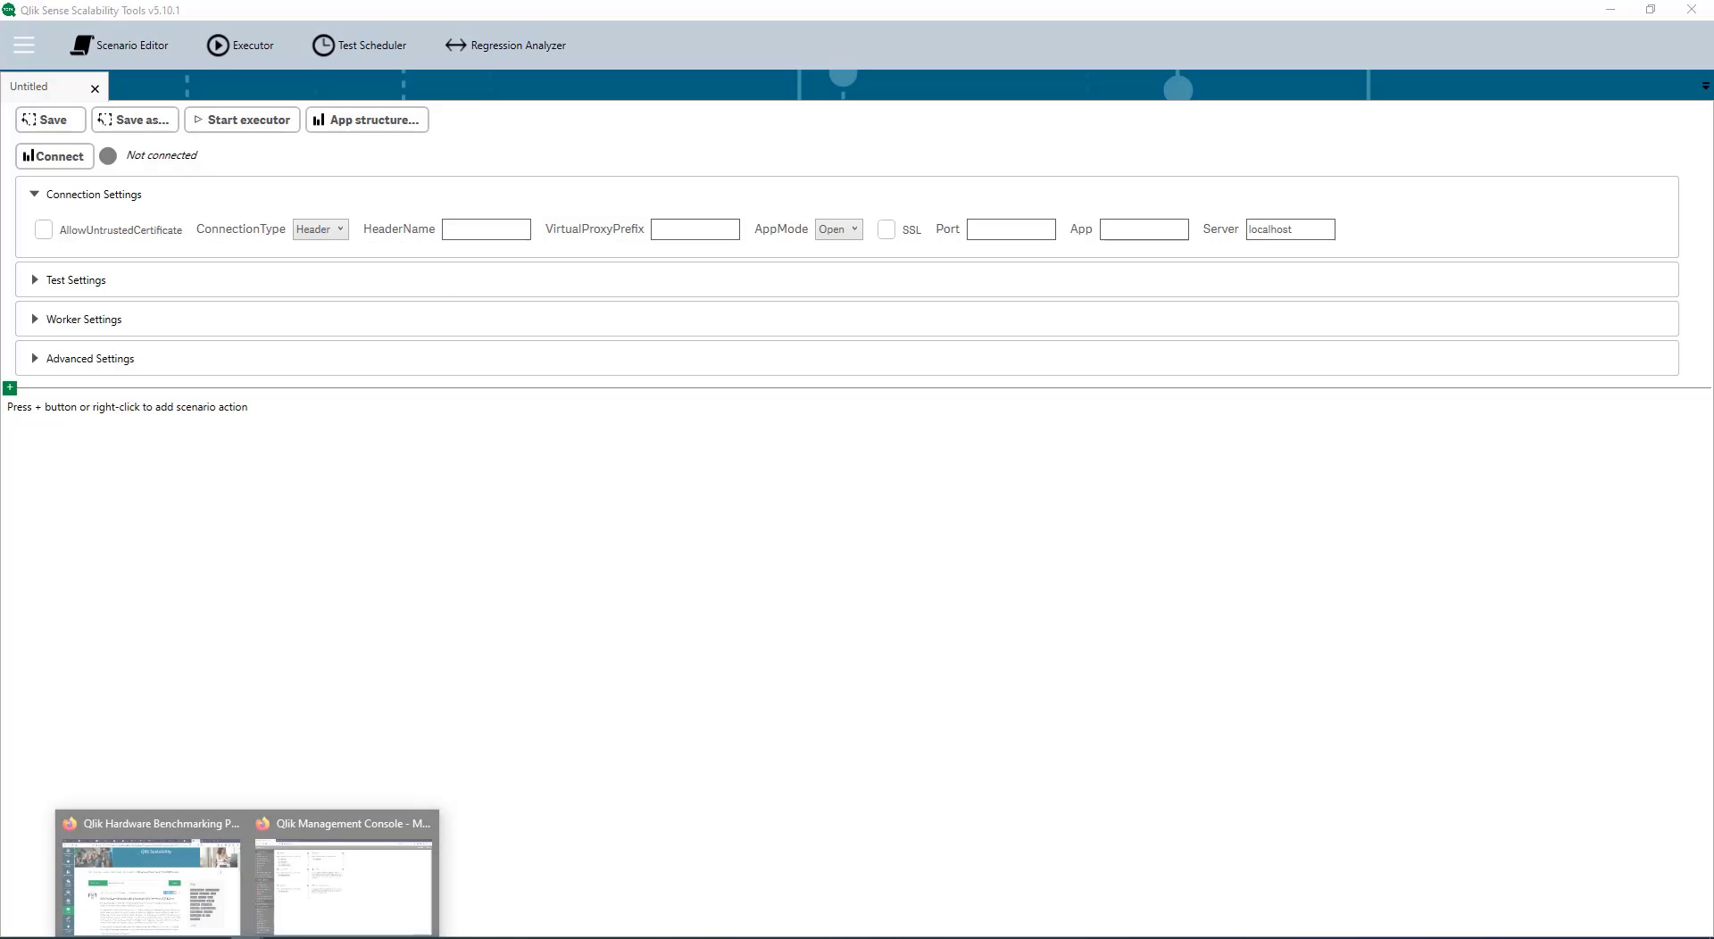
pyautogui.click(287, 873)
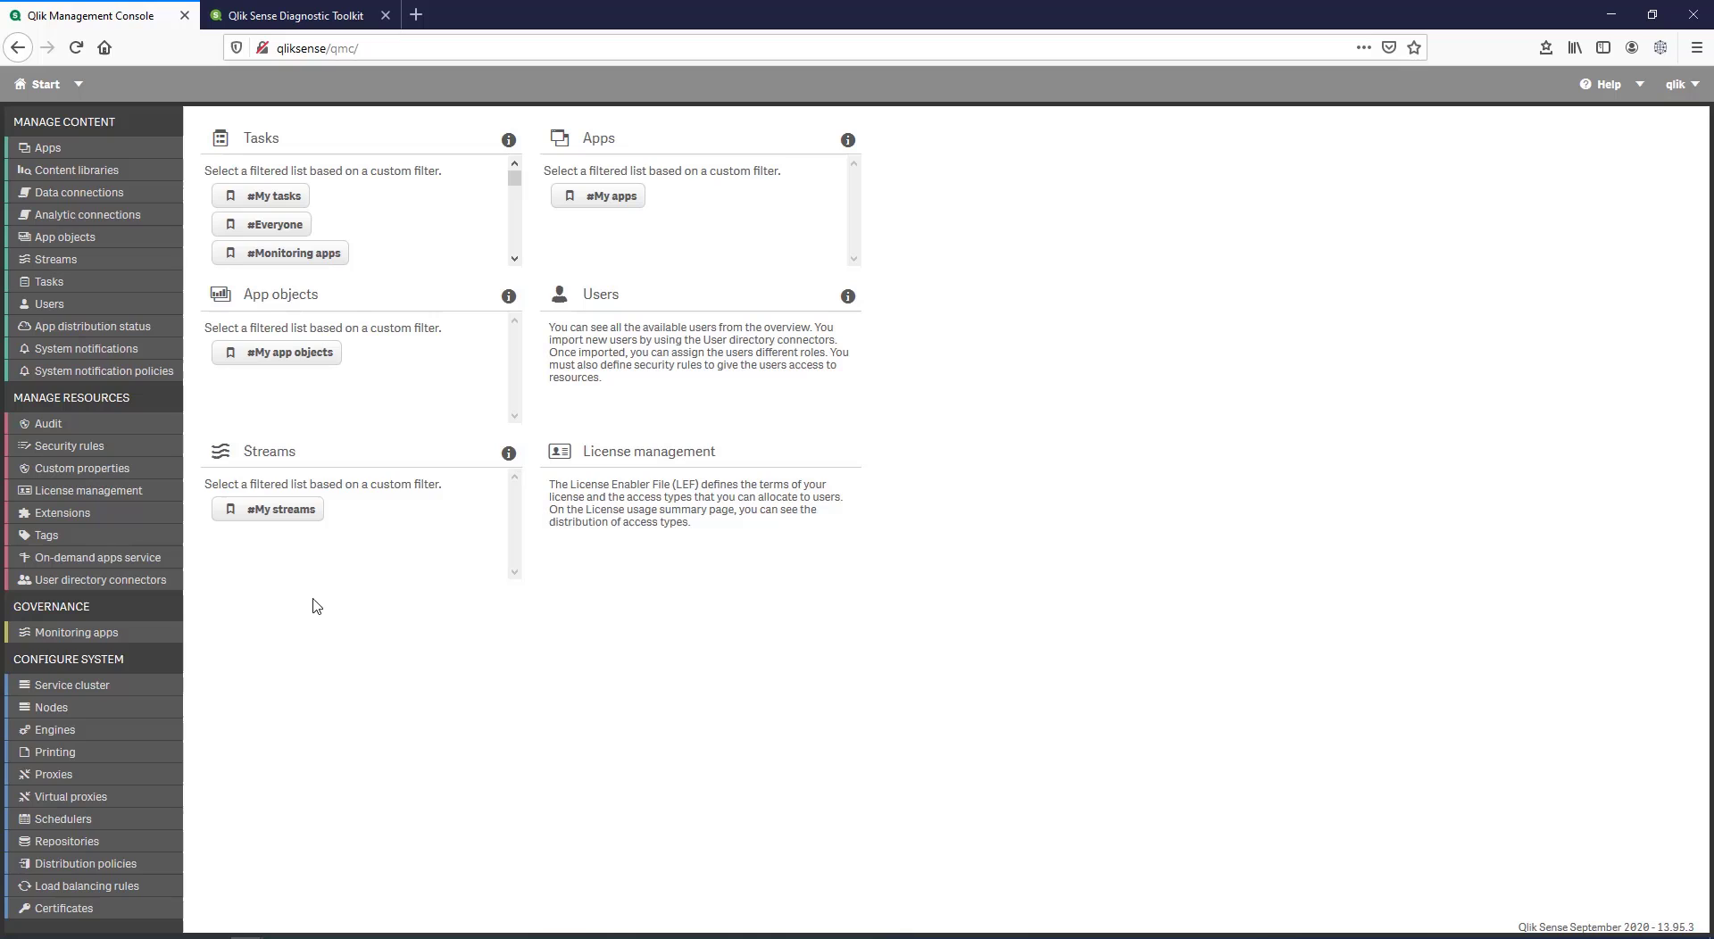
pyautogui.click(126, 798)
pyautogui.doubleClick(563, 257)
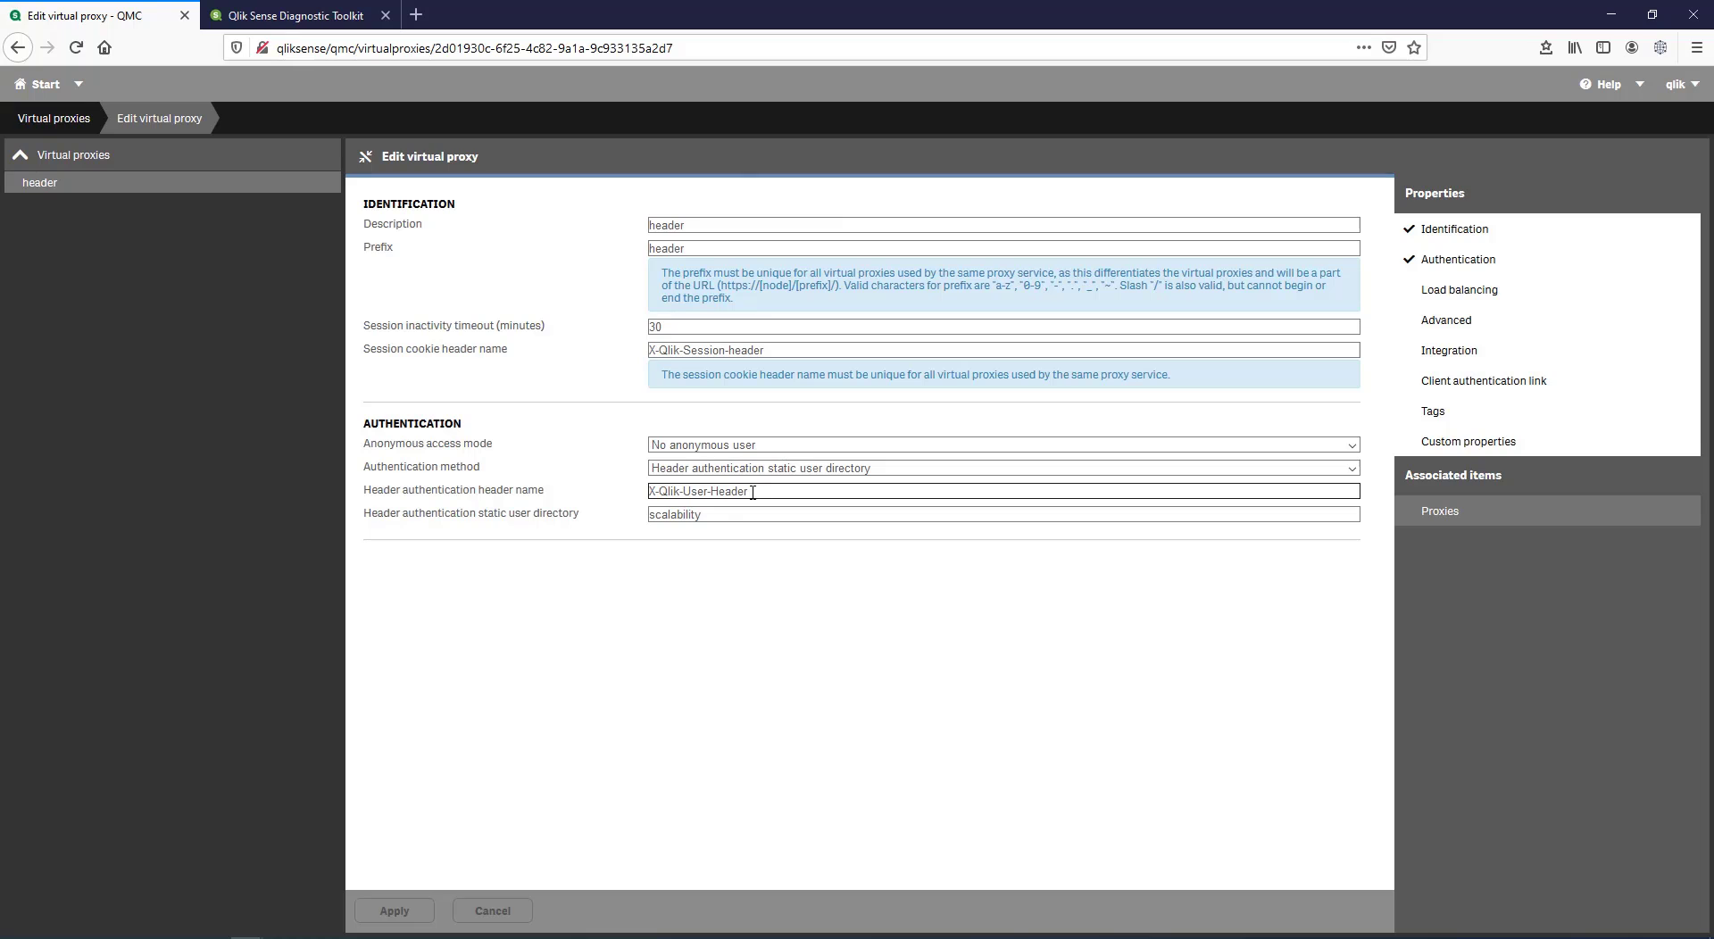
pyautogui.tripleClick(754, 493)
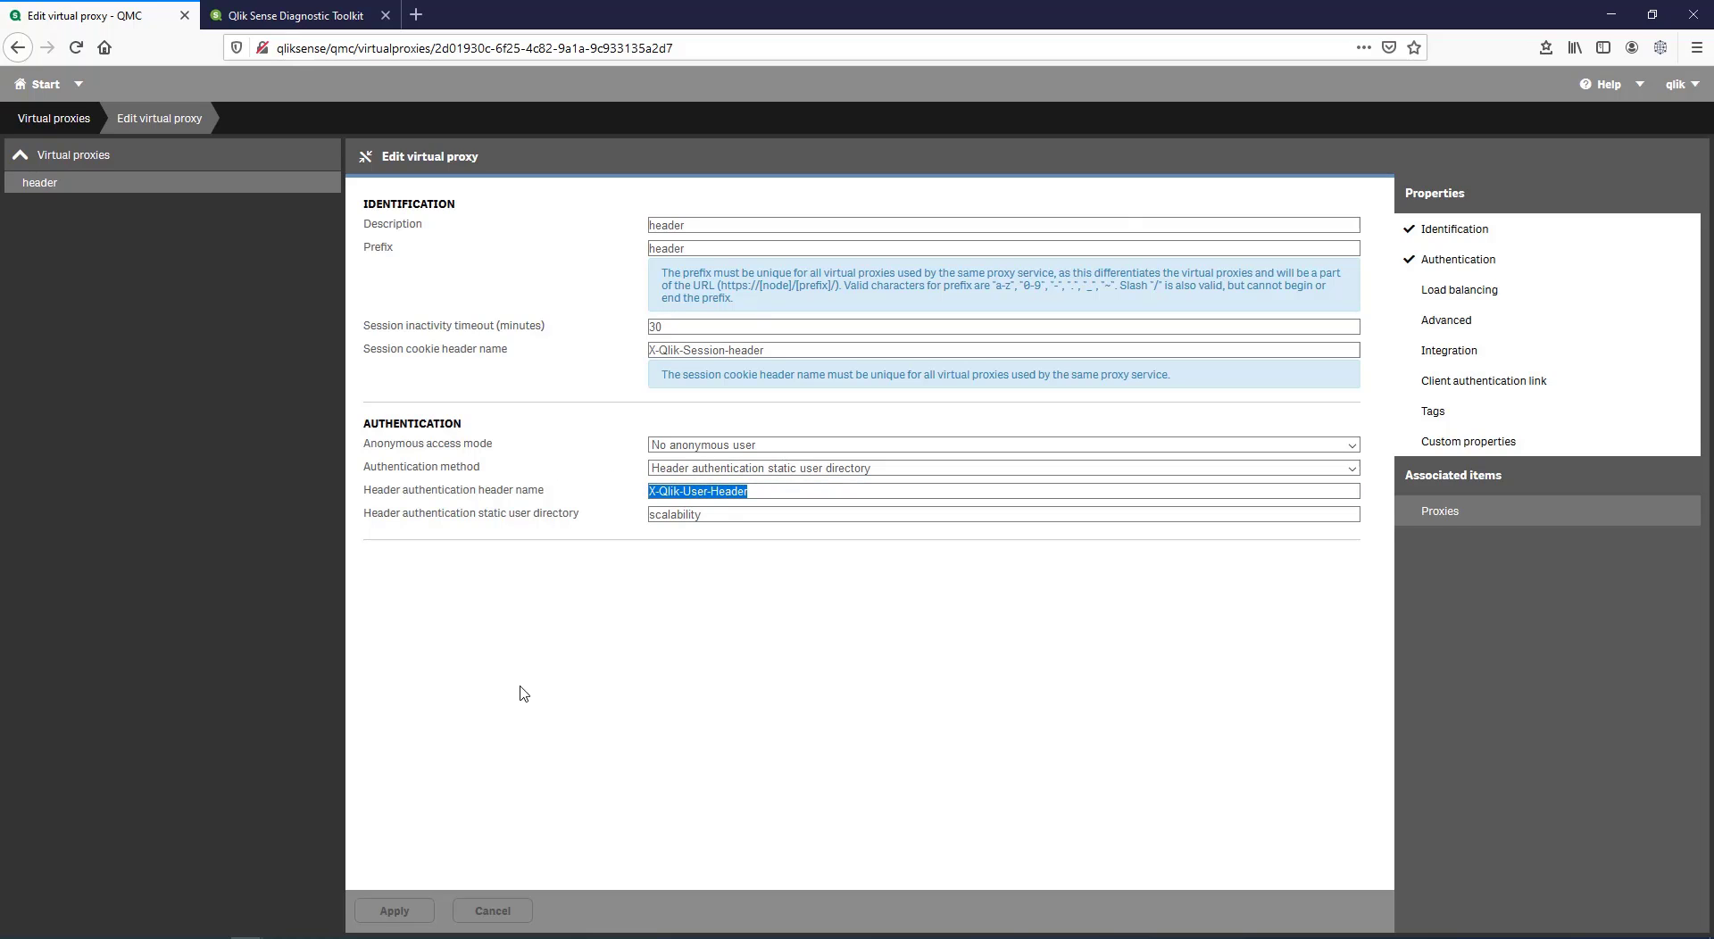
pyautogui.hotkey('ctrl', 'c')
pyautogui.hotkey('alt', 'Tab')
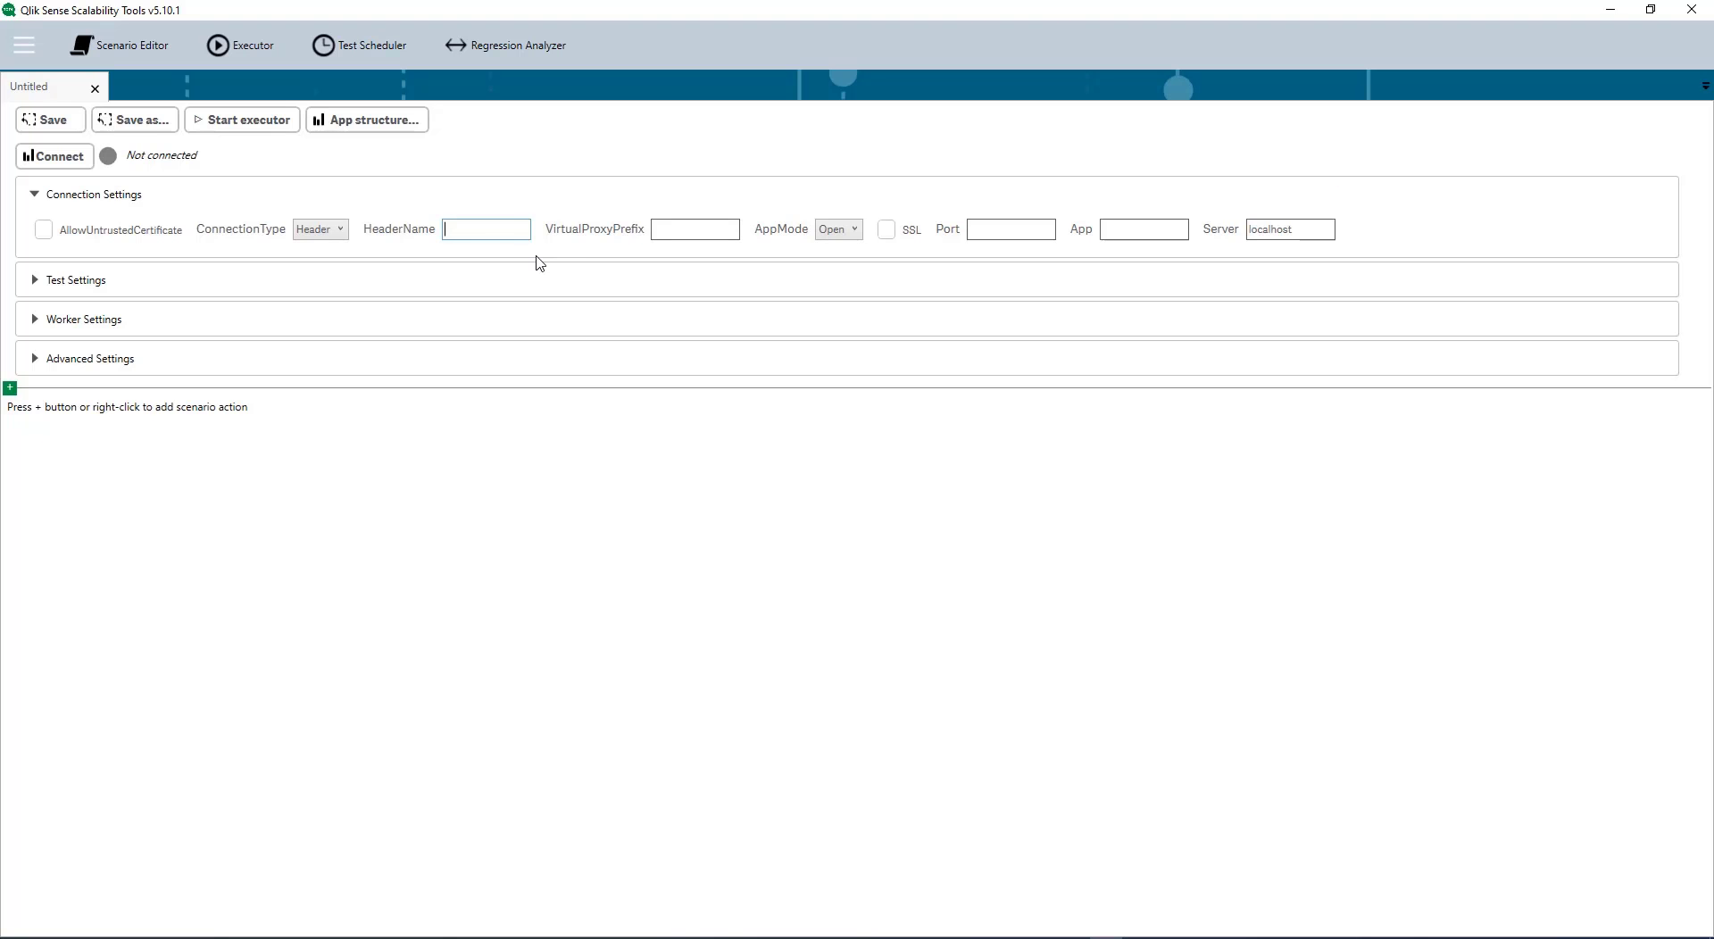
pyautogui.hotkey('ctrl', 'v')
# Step: Copy the prefix "header" from the console's virtual proxy into the scenario's VirtualProxyPrefix setting
pyautogui.click(728, 230)
pyautogui.hotkey('alt', 'Tab')
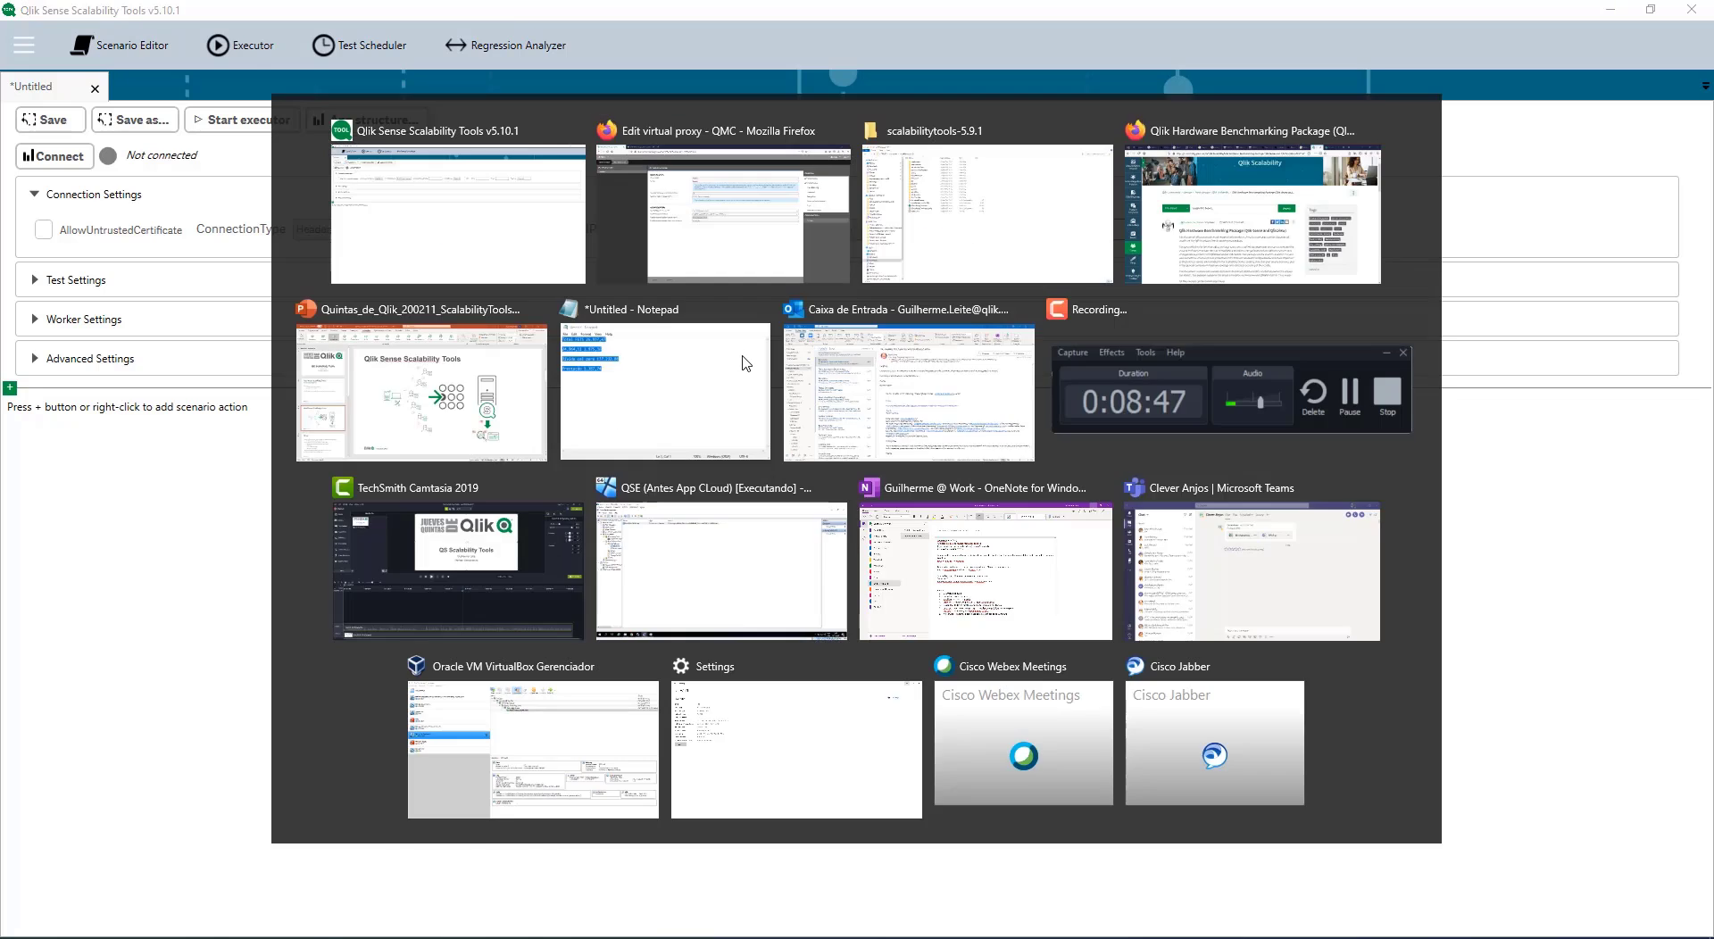
pyautogui.moveTo(719, 252); pyautogui.dragTo(399, 256)
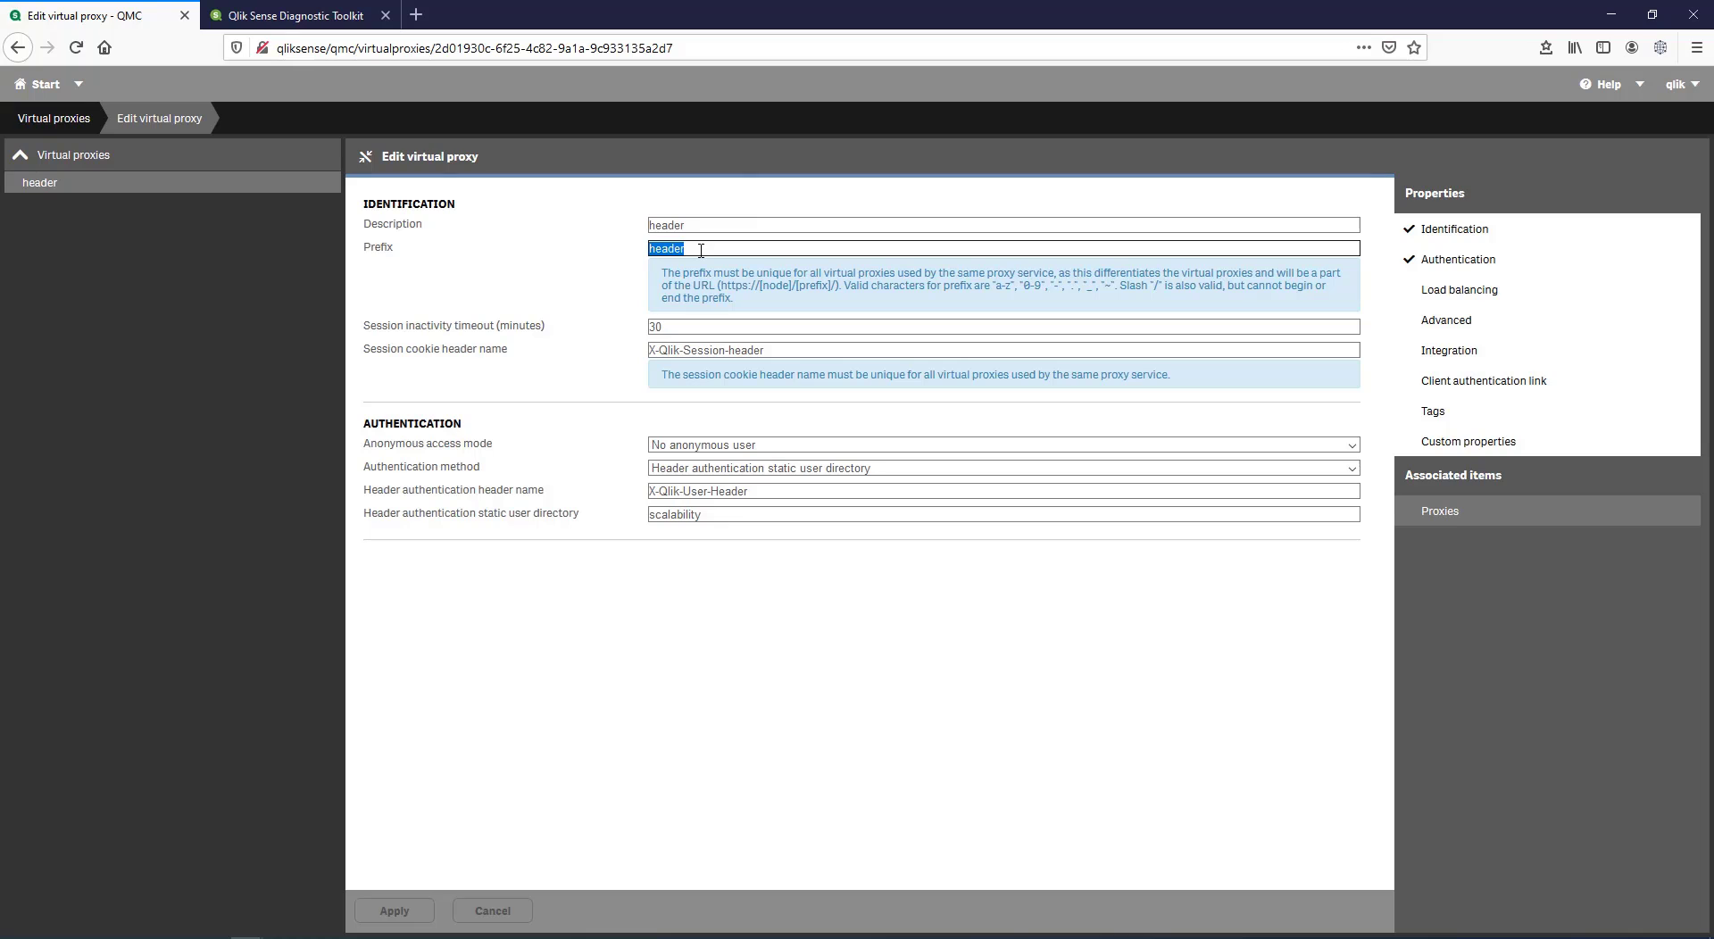
pyautogui.hotkey('alt', 'Tab')
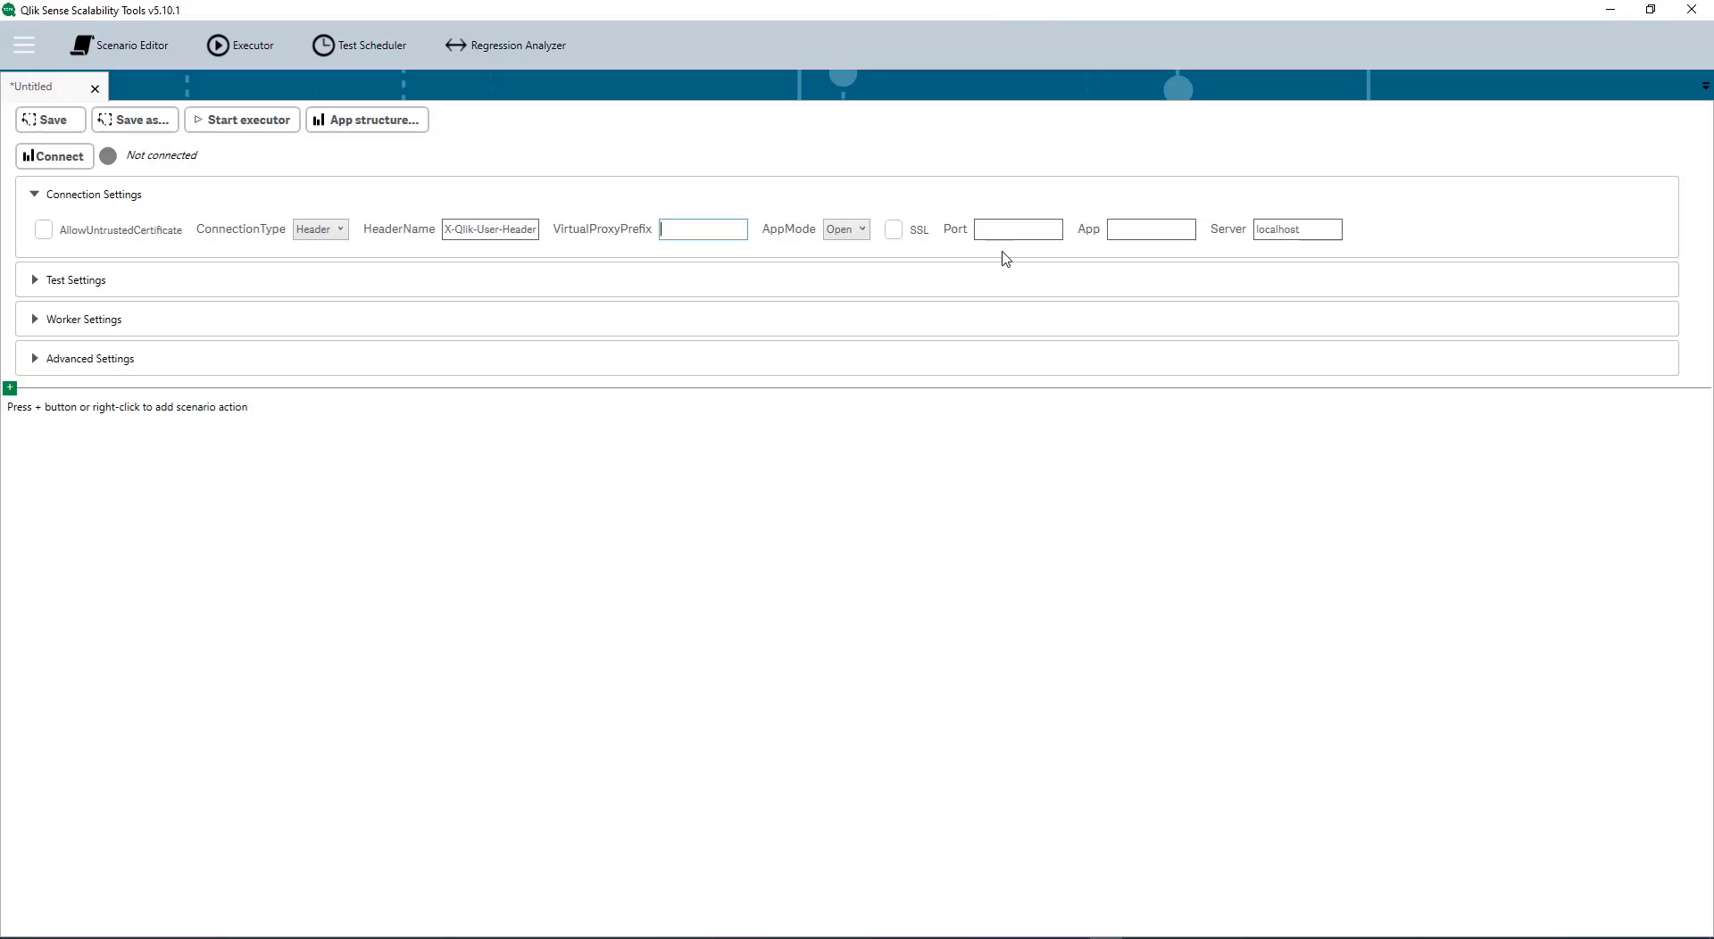
pyautogui.hotkey('ctrl', 'v')
# Step: Set the scenario's Server connection setting to qliksense
pyautogui.click(1036, 229)
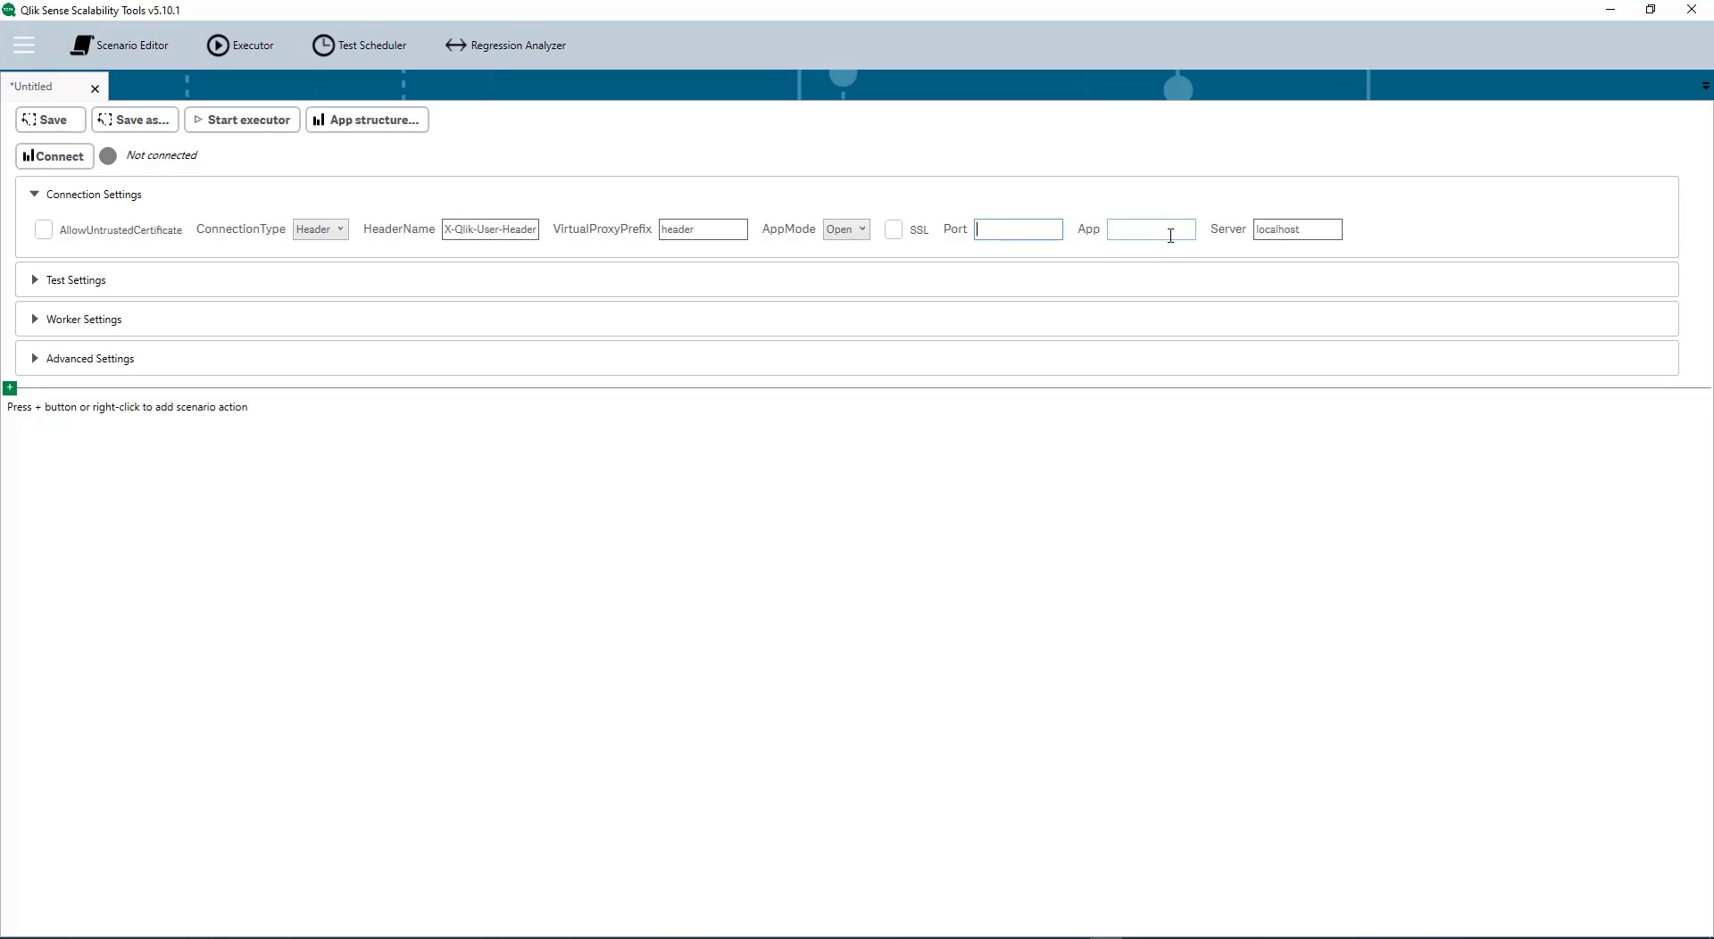
pyautogui.doubleClick(1313, 230)
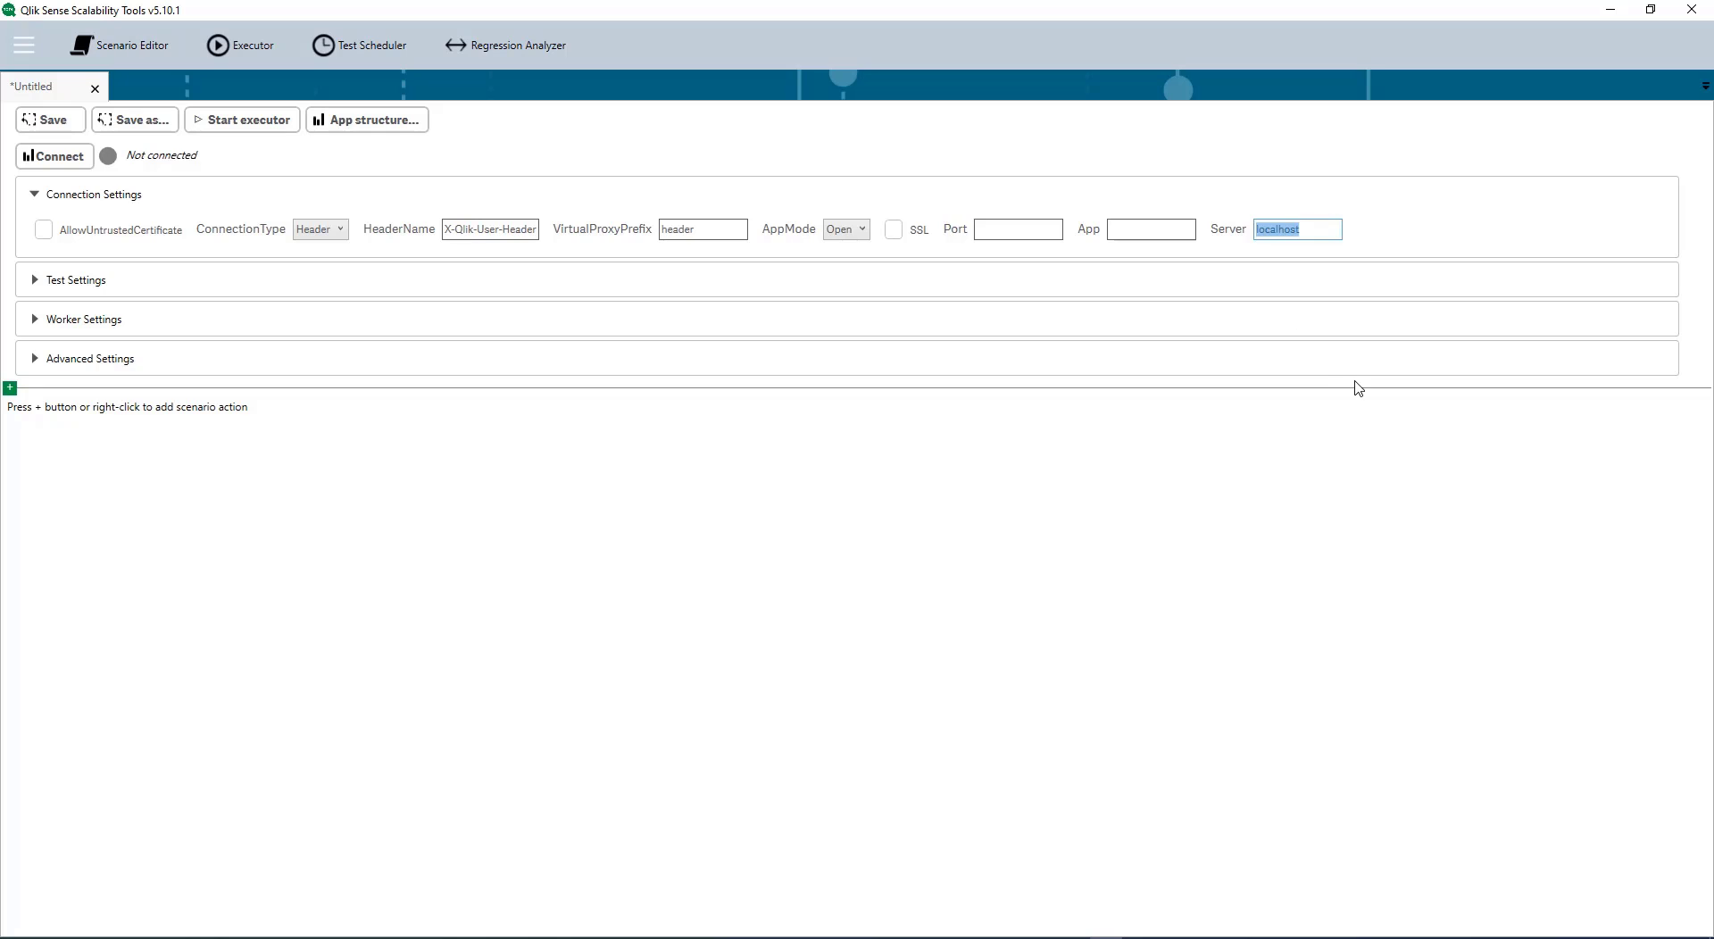
pyautogui.write('qliksense')
# Step: Open the apps overview in Qlik Management Console and filter the Stream column by "eve" to find an app for the scenario
pyautogui.click(1170, 233)
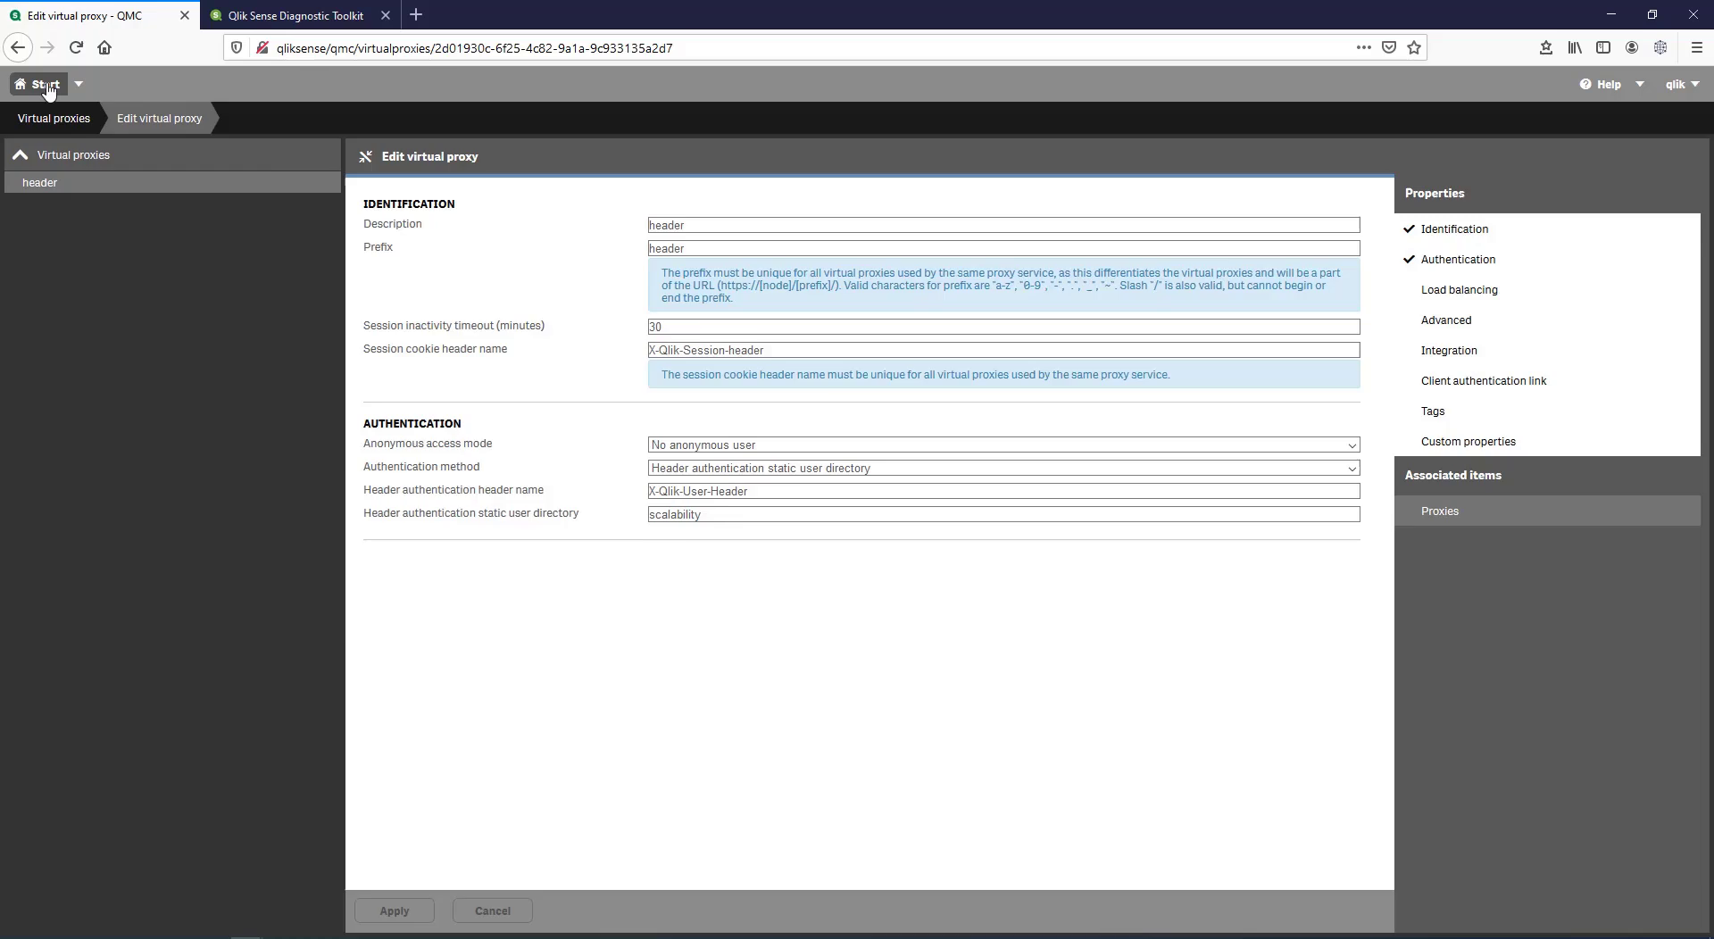
pyautogui.click(46, 87)
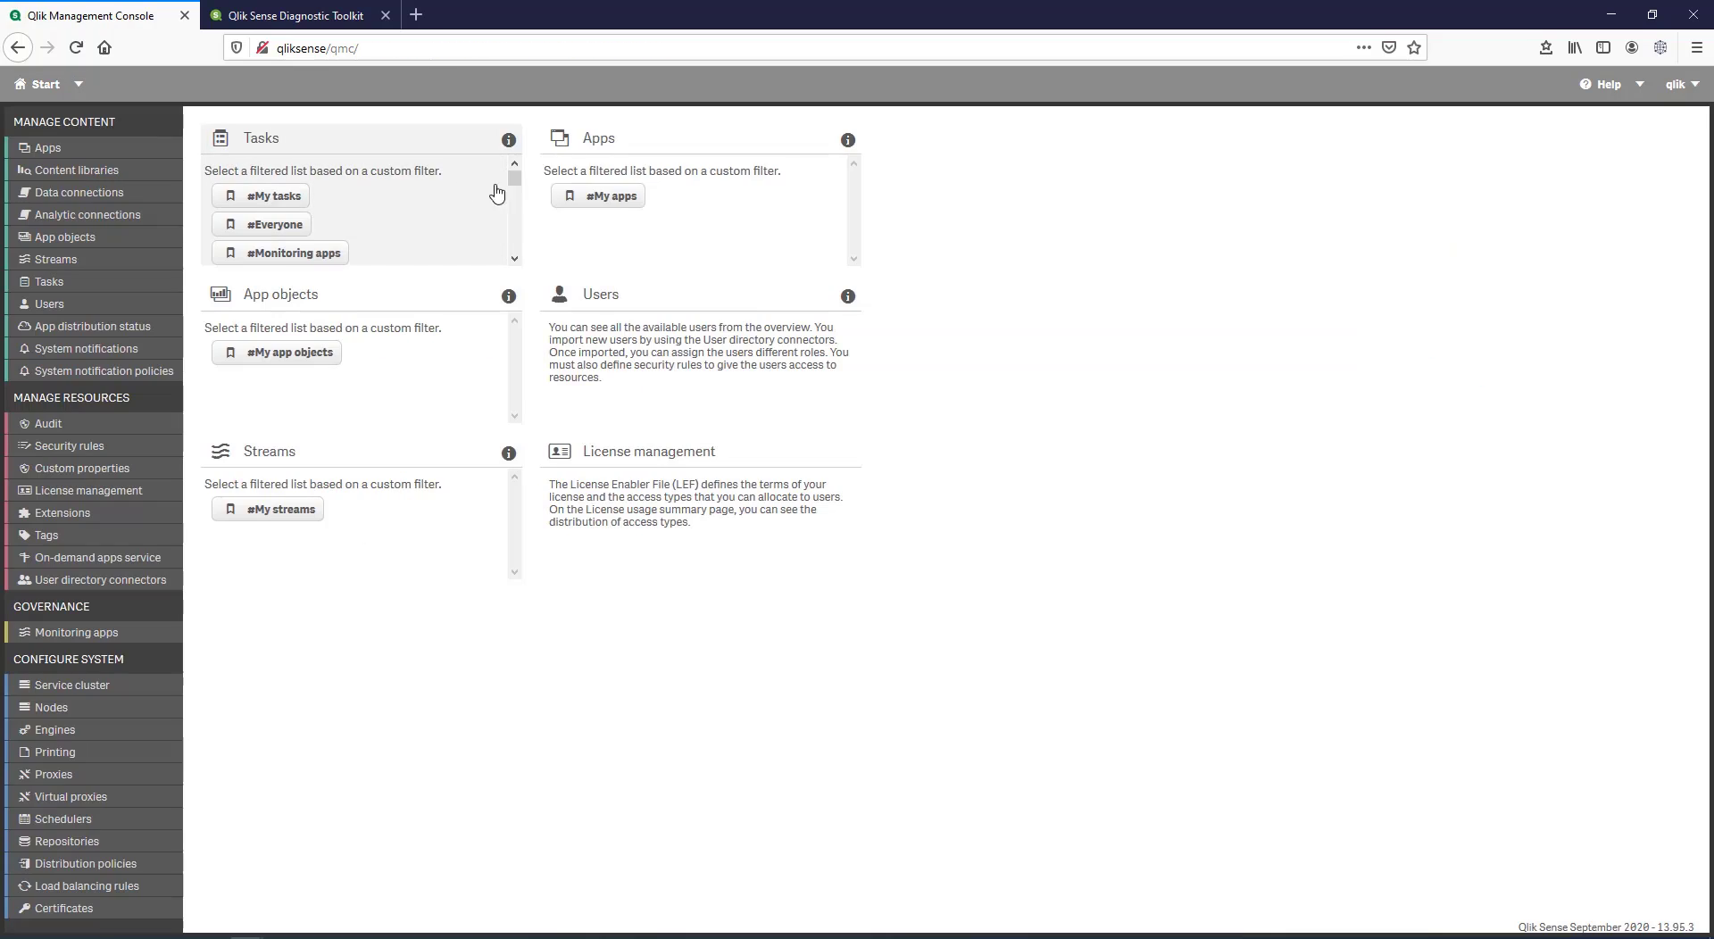
pyautogui.click(720, 172)
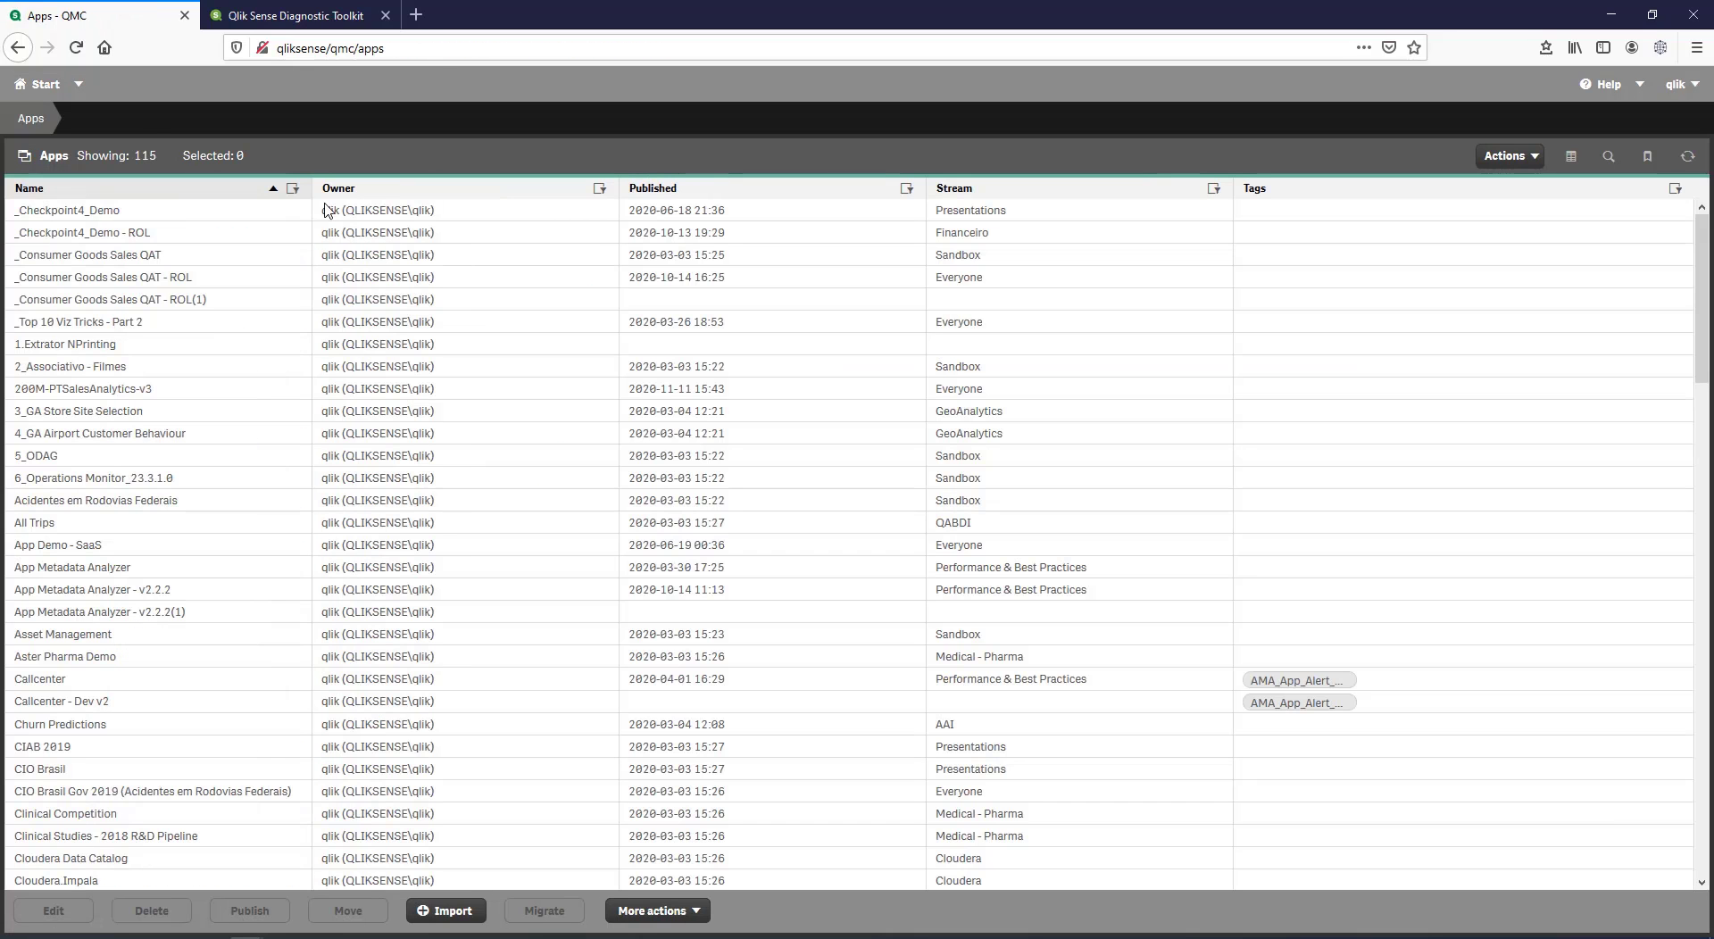
pyautogui.click(1214, 190)
pyautogui.write('eve')
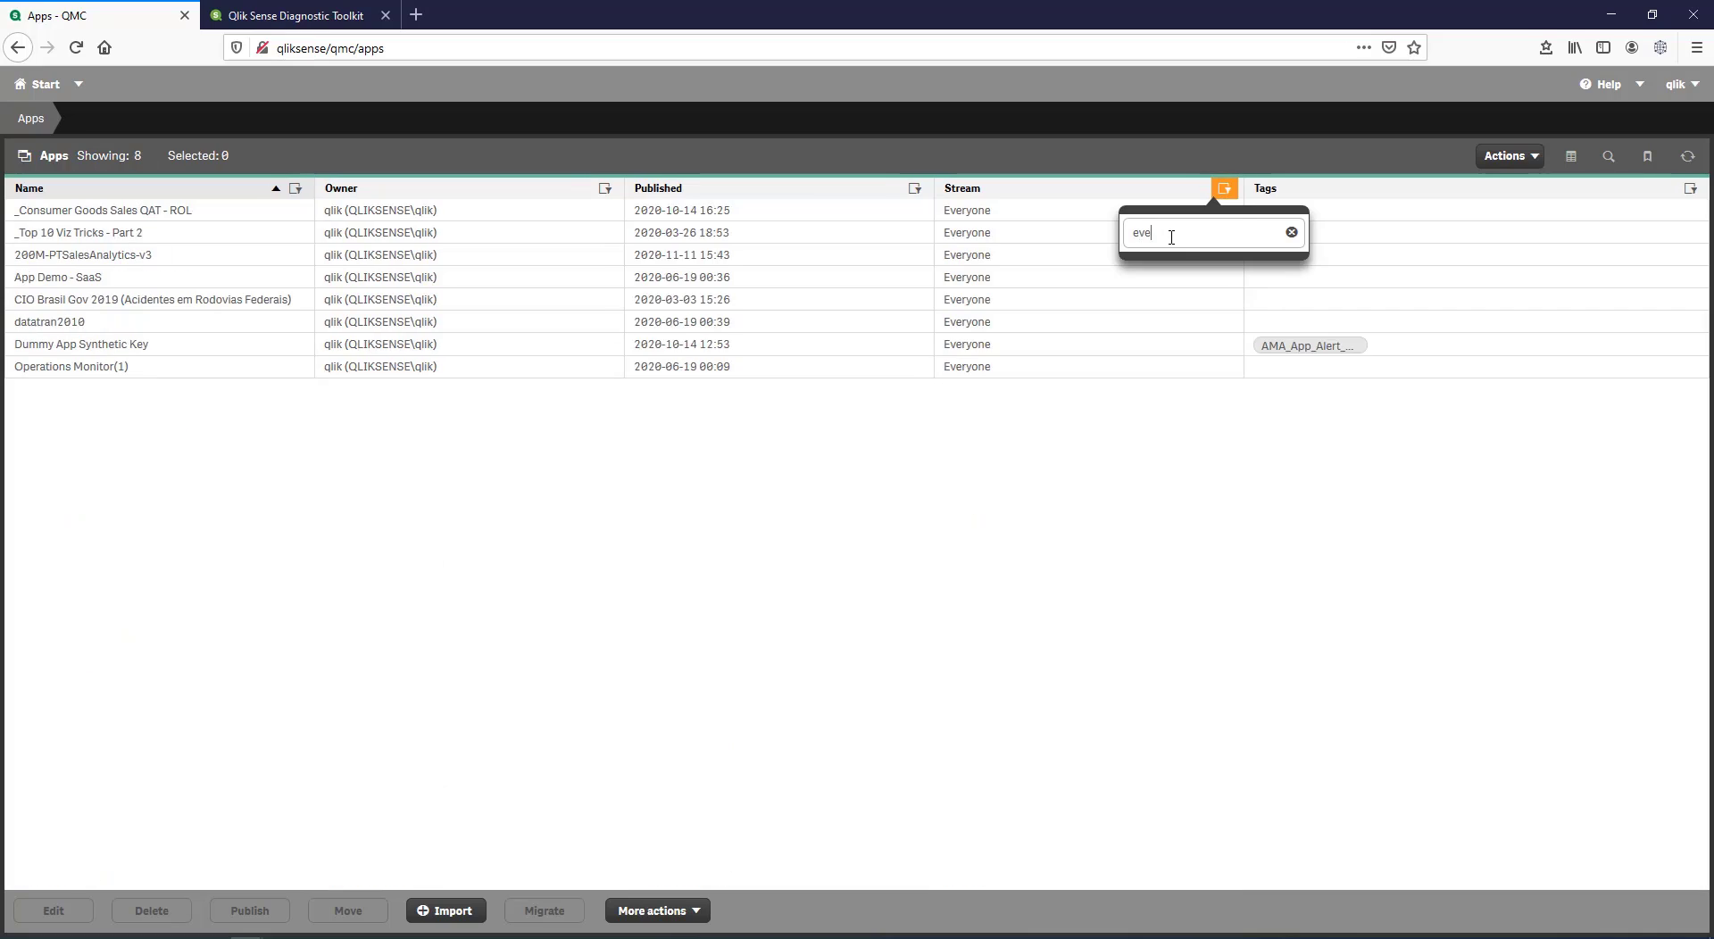
pyautogui.click(317, 590)
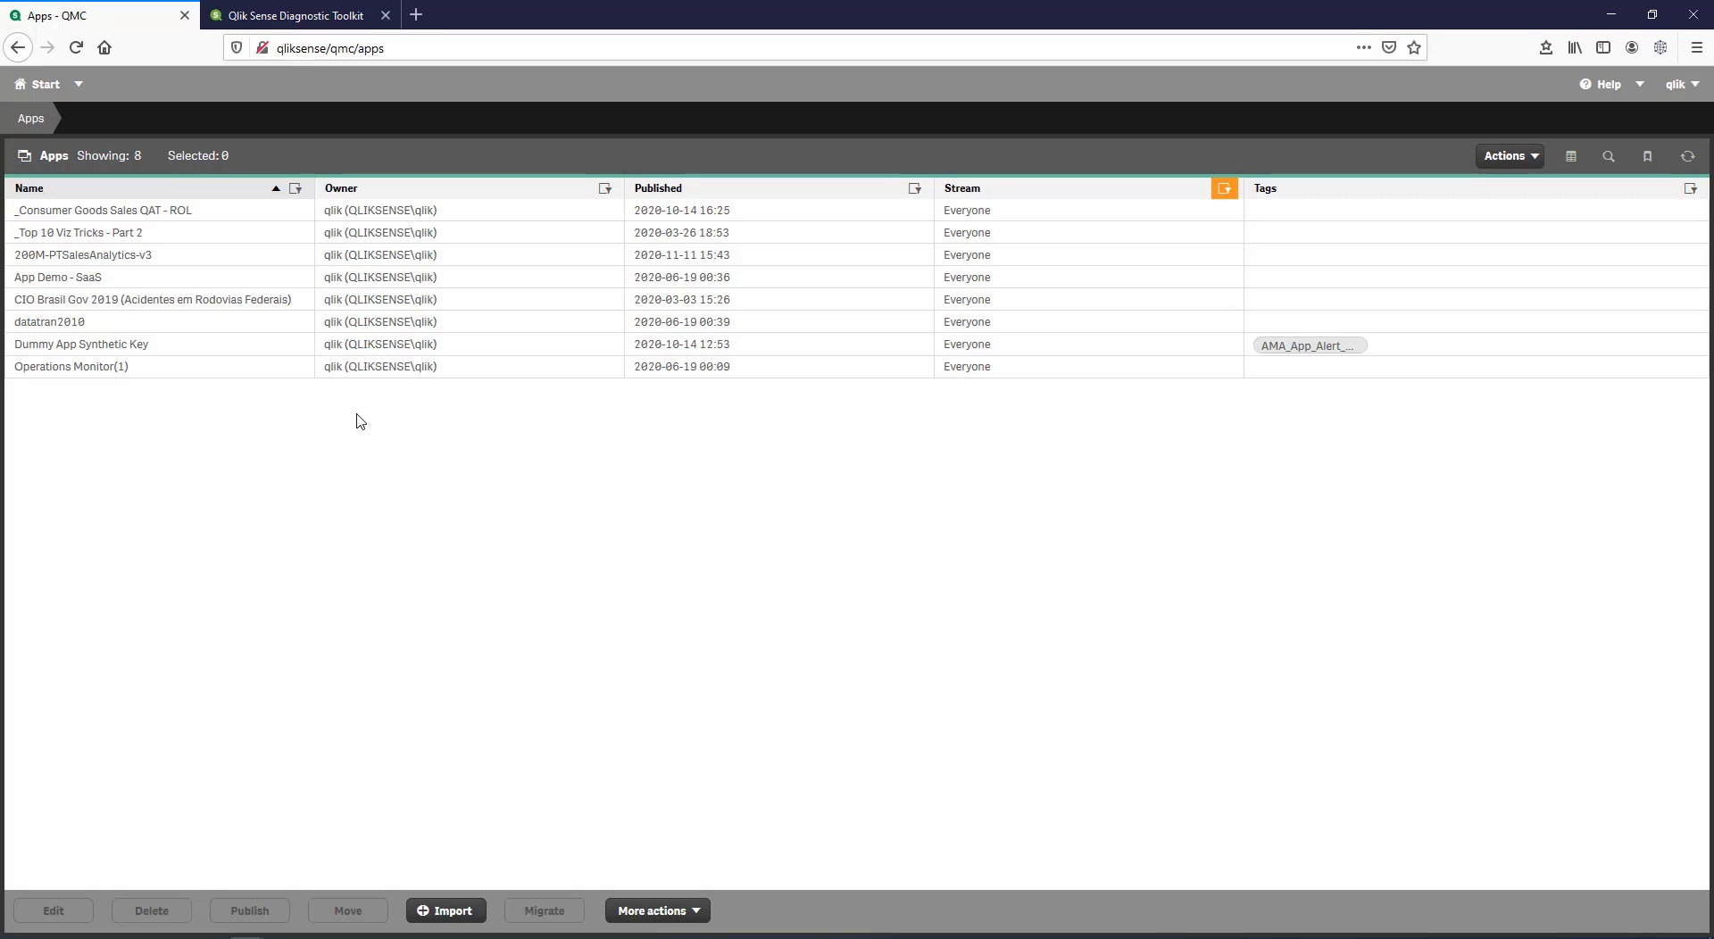
# Step: Check the details of the CIO Brasil Gov 2019 app, then add the ID column to the apps overview
pyautogui.doubleClick(296, 302)
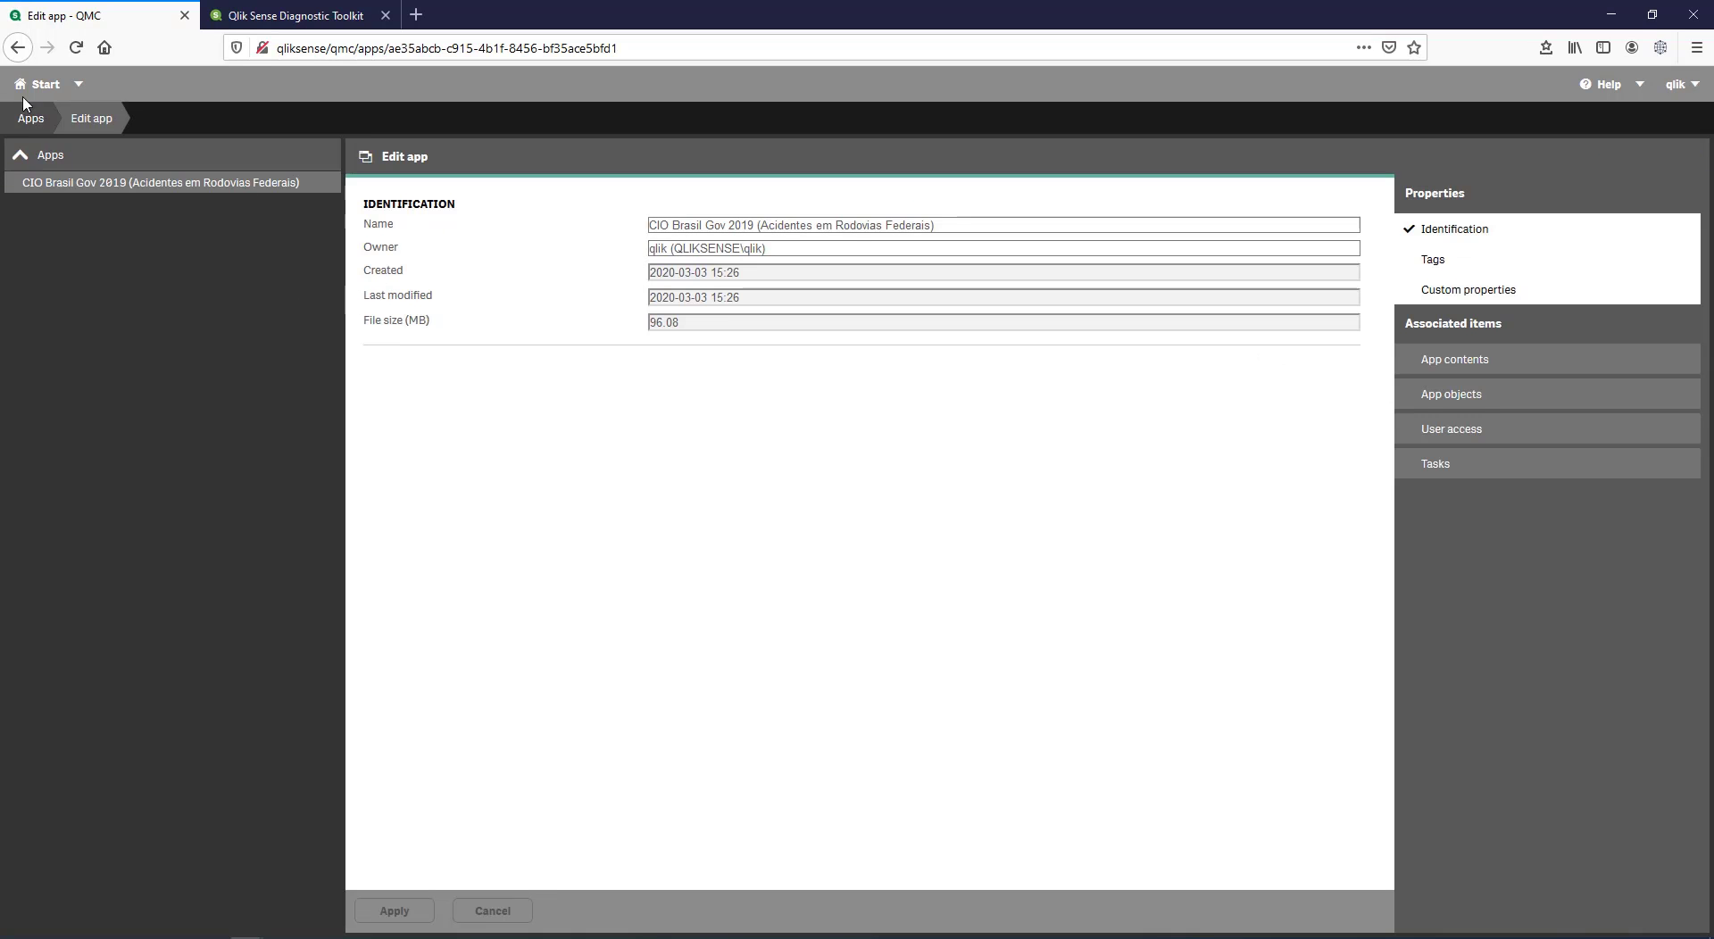
pyautogui.click(18, 47)
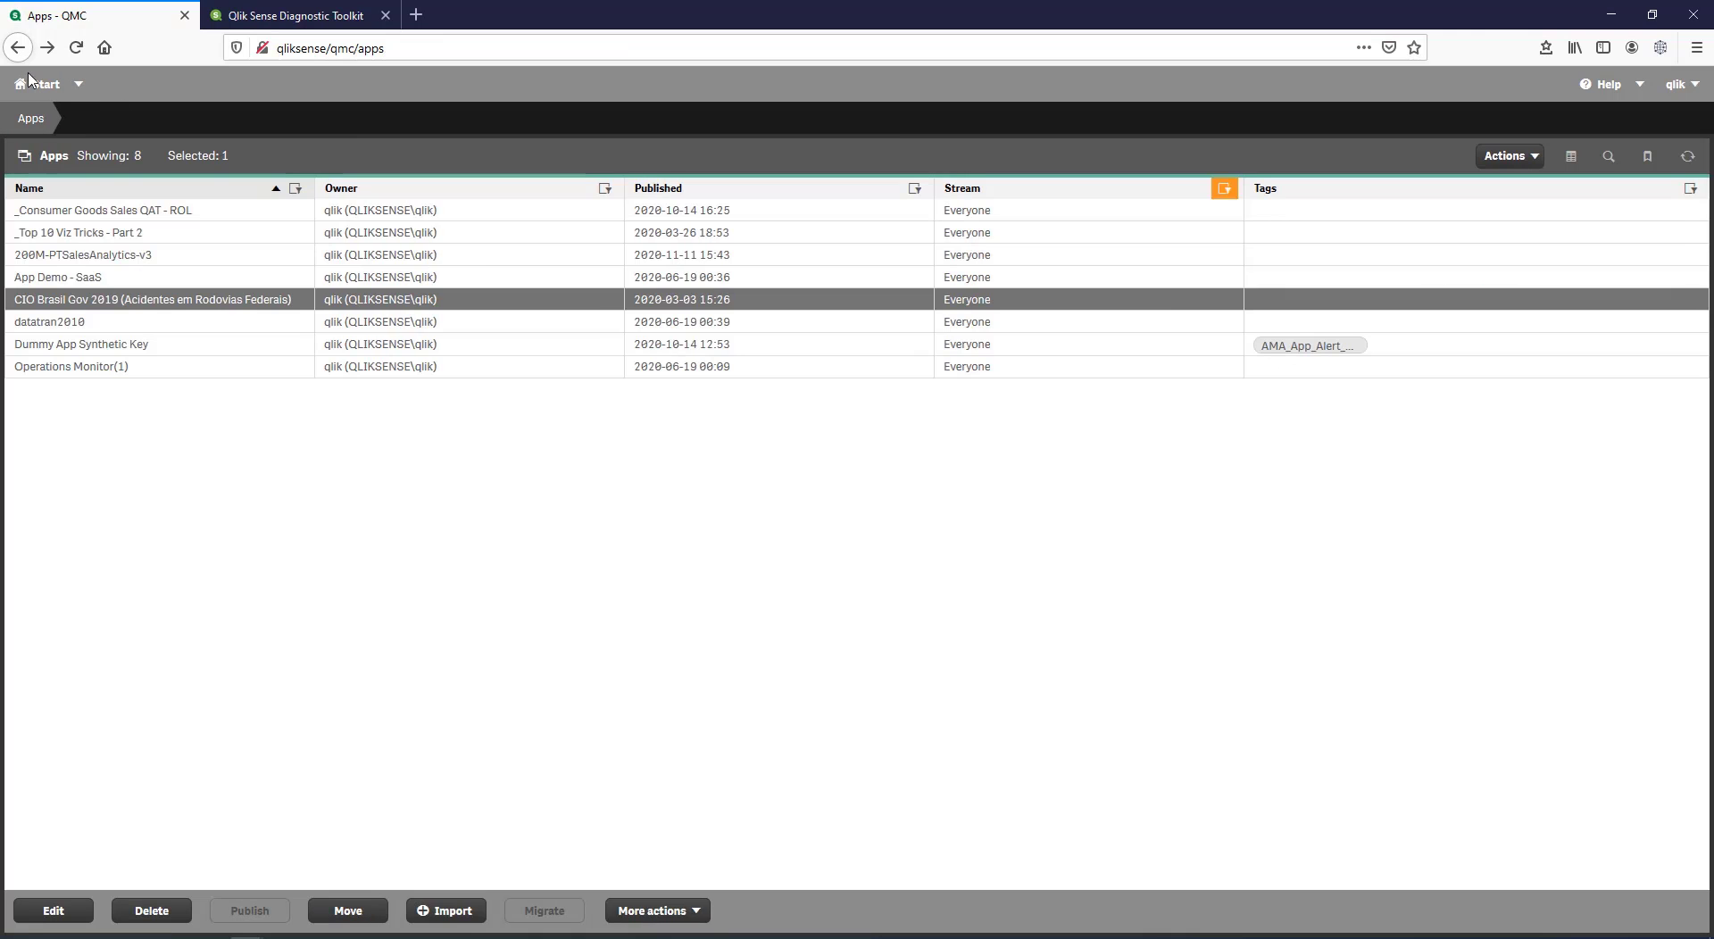
pyautogui.click(1572, 157)
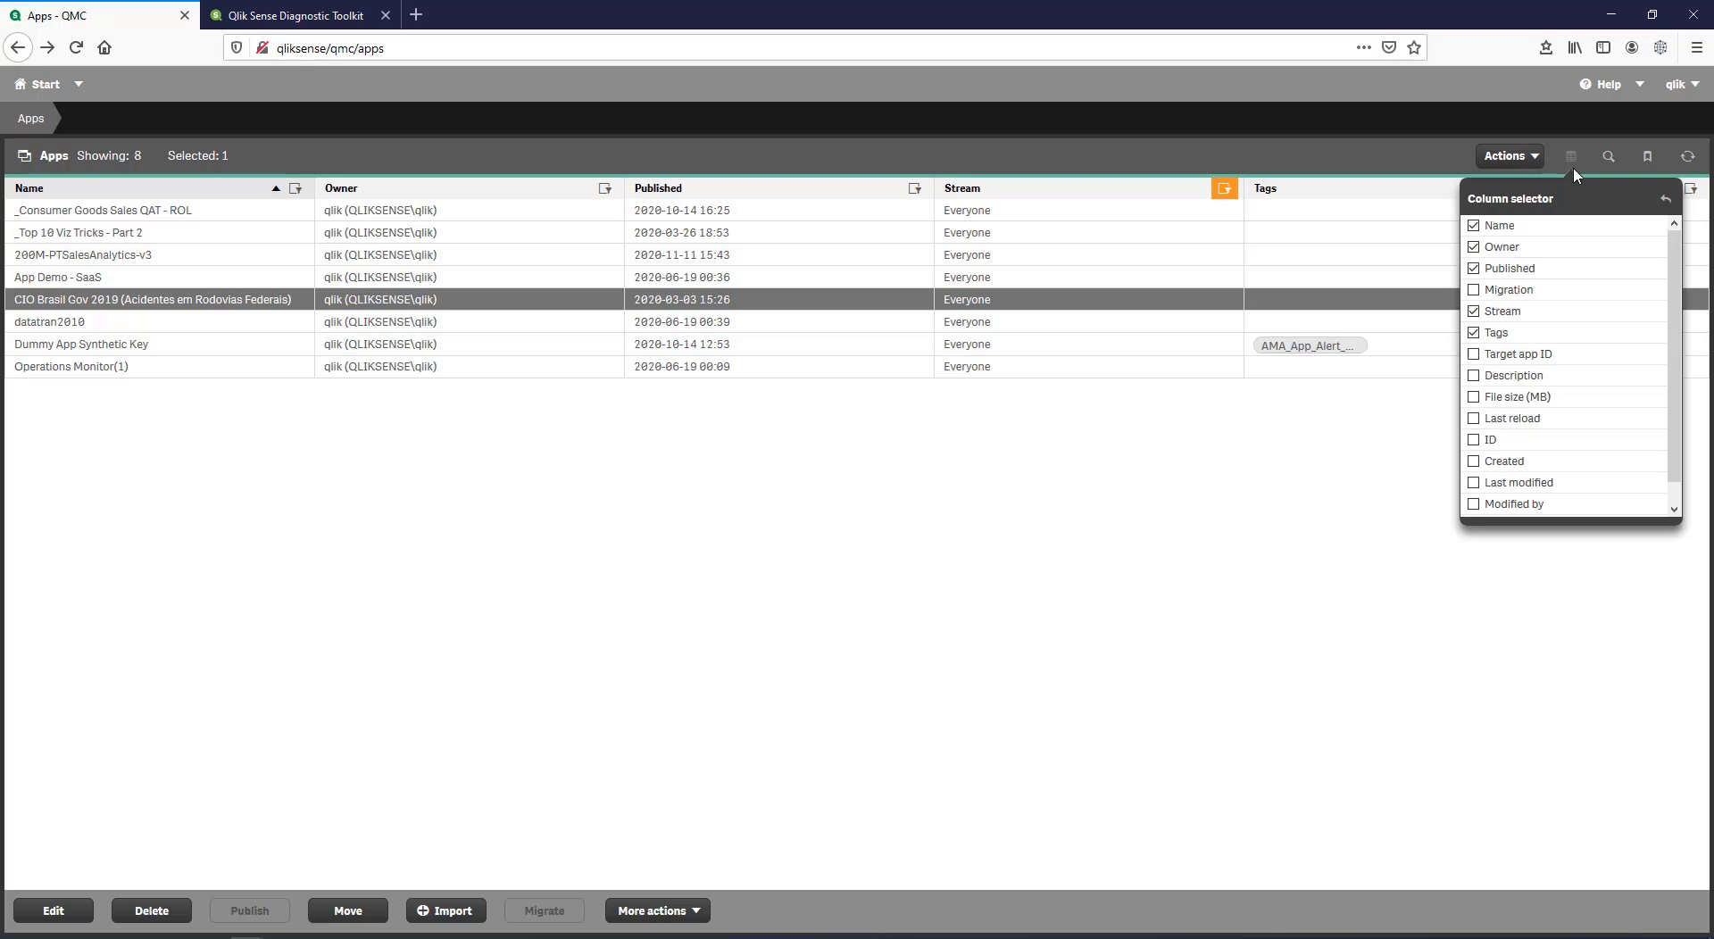
pyautogui.click(1509, 443)
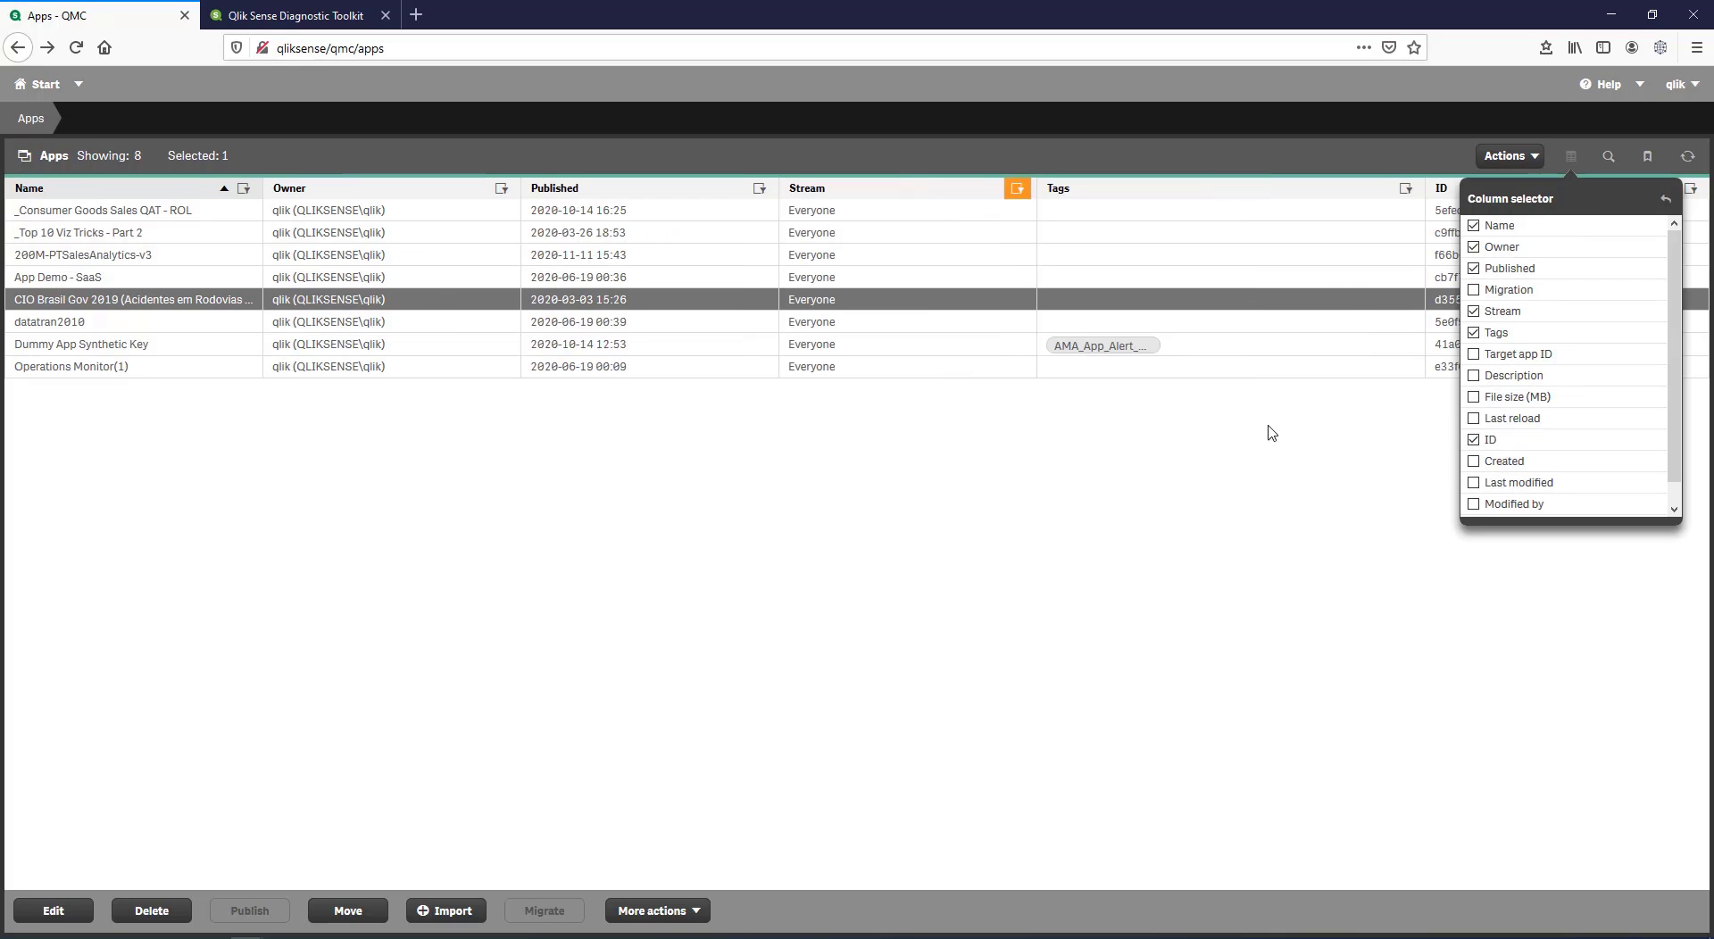
pyautogui.click(1471, 311)
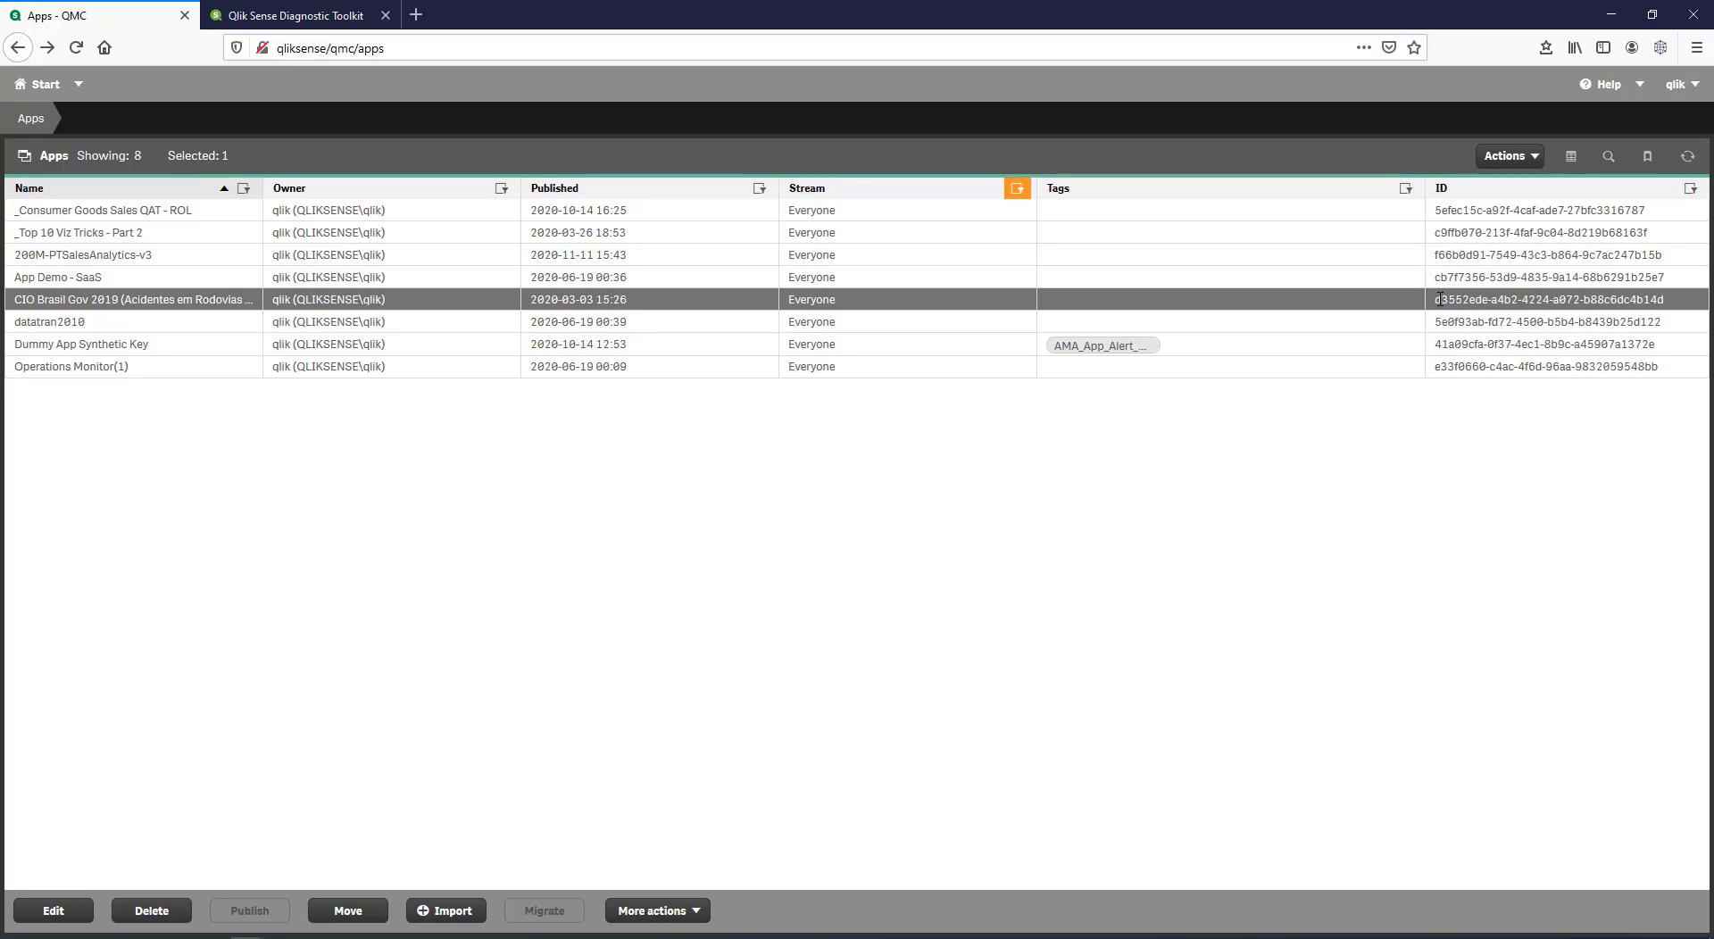
# Step: Copy the app name "CIO Brasil Gov 2019 (Acidentes em Rodovias Federais)" from the console into the scenario's App setting
pyautogui.doubleClick(182, 303)
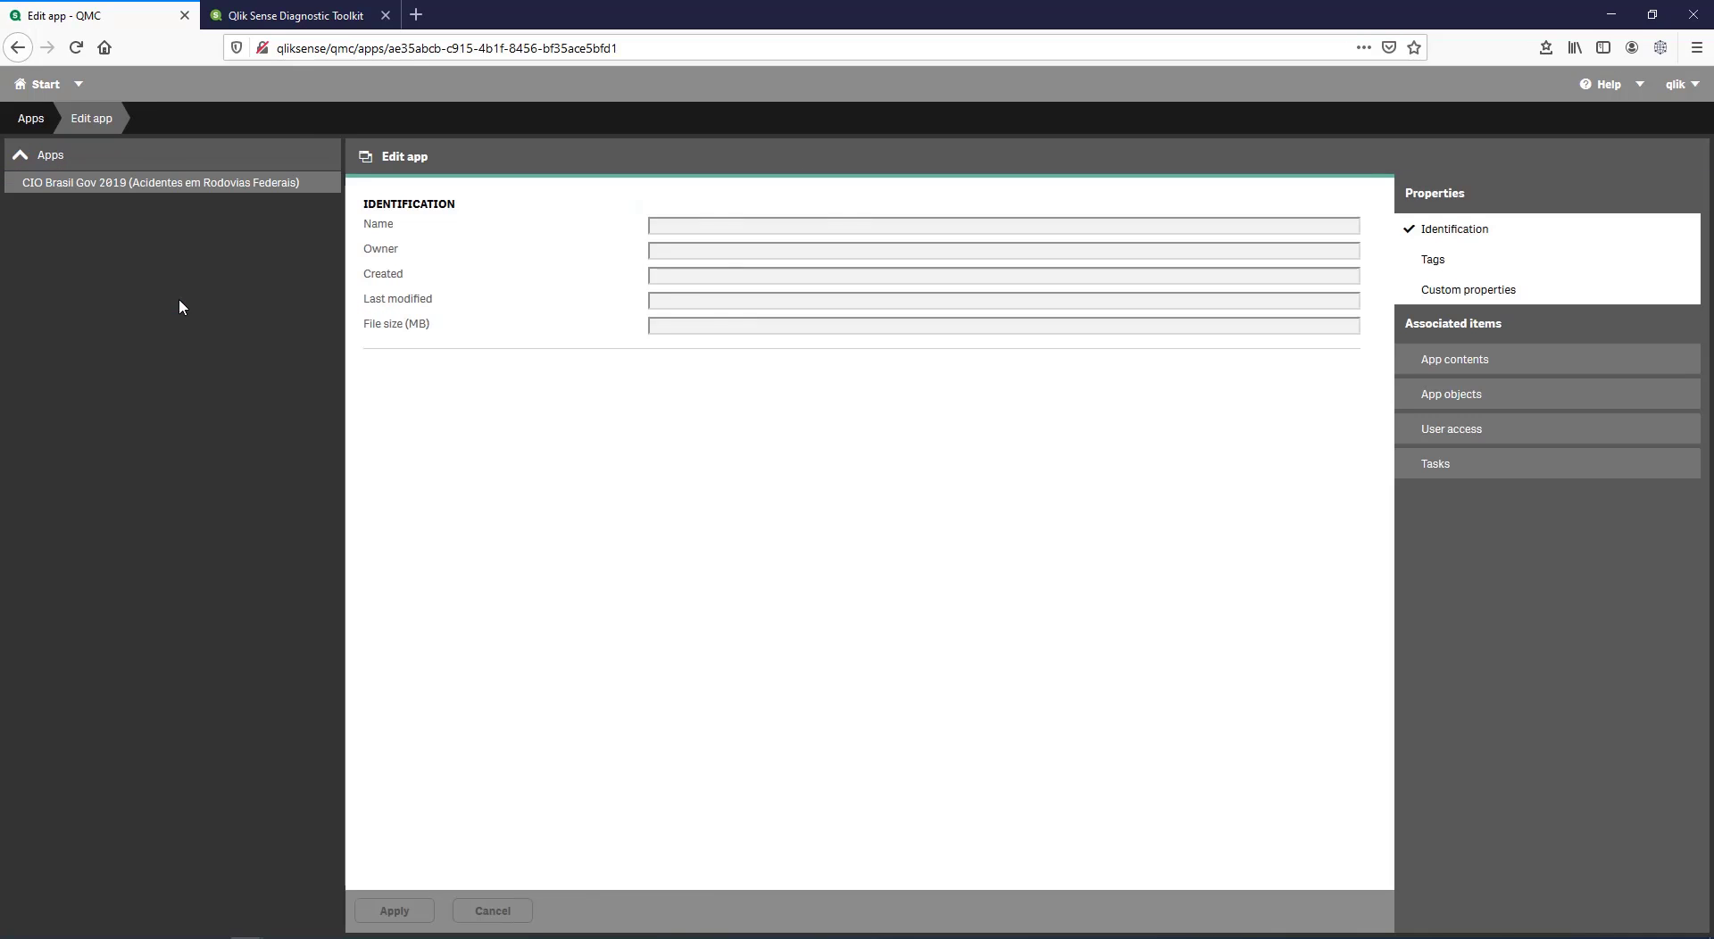
pyautogui.moveTo(942, 225); pyautogui.dragTo(625, 227)
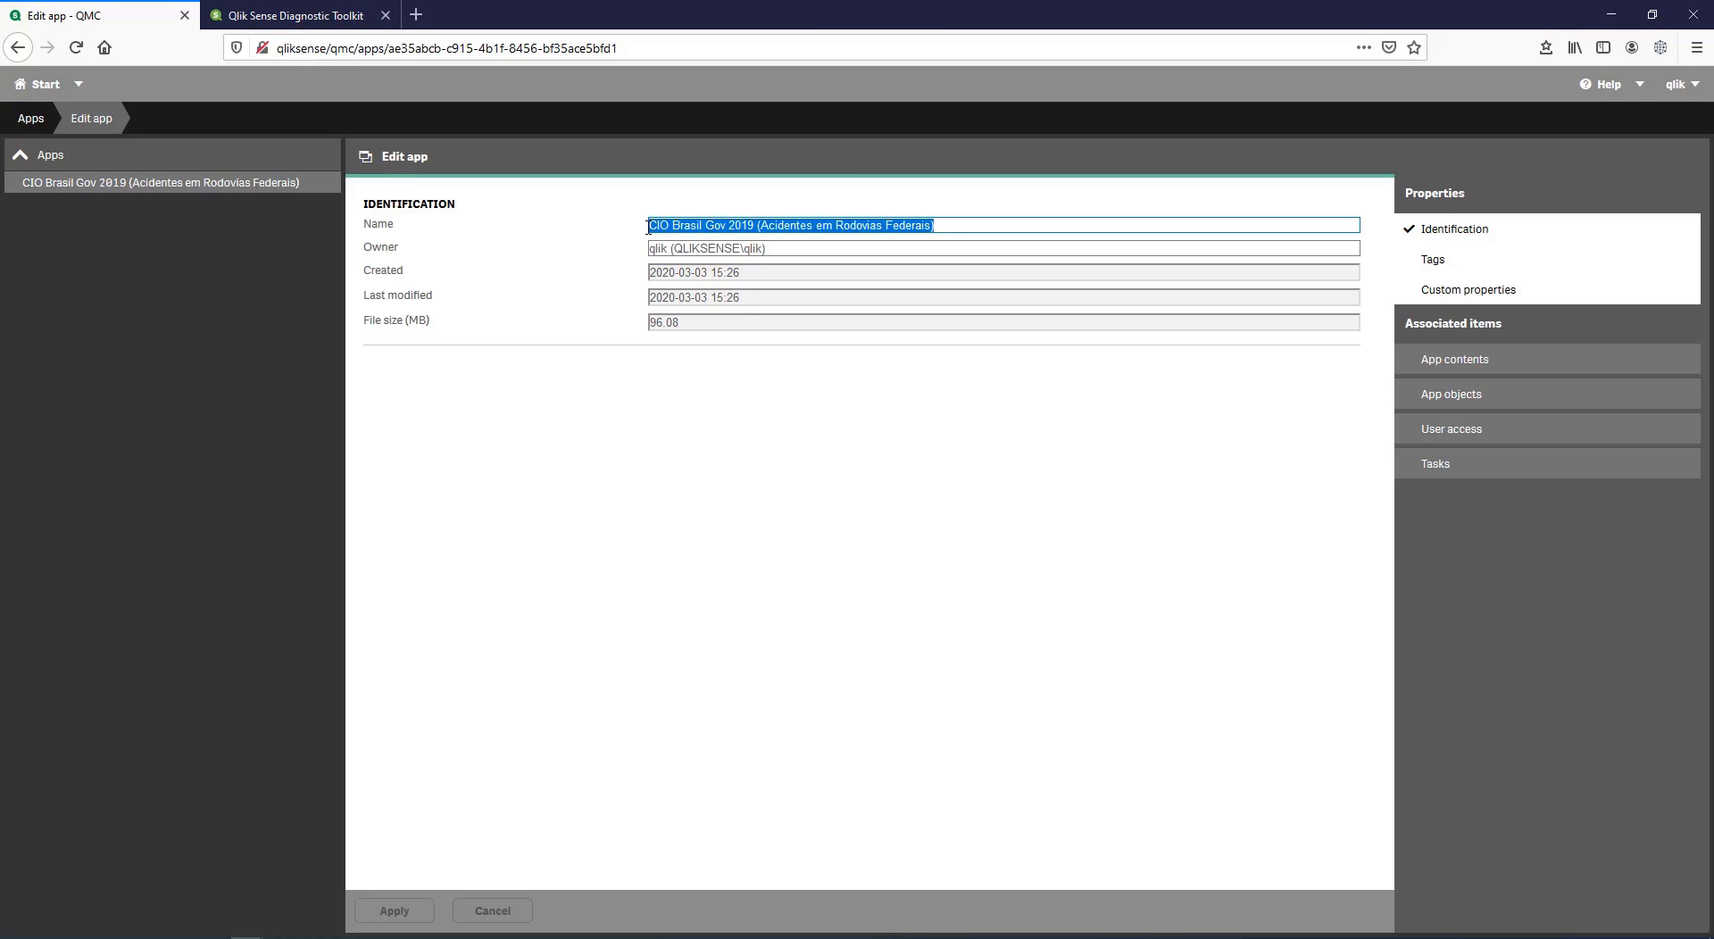
pyautogui.hotkey('alt', 'Tab')
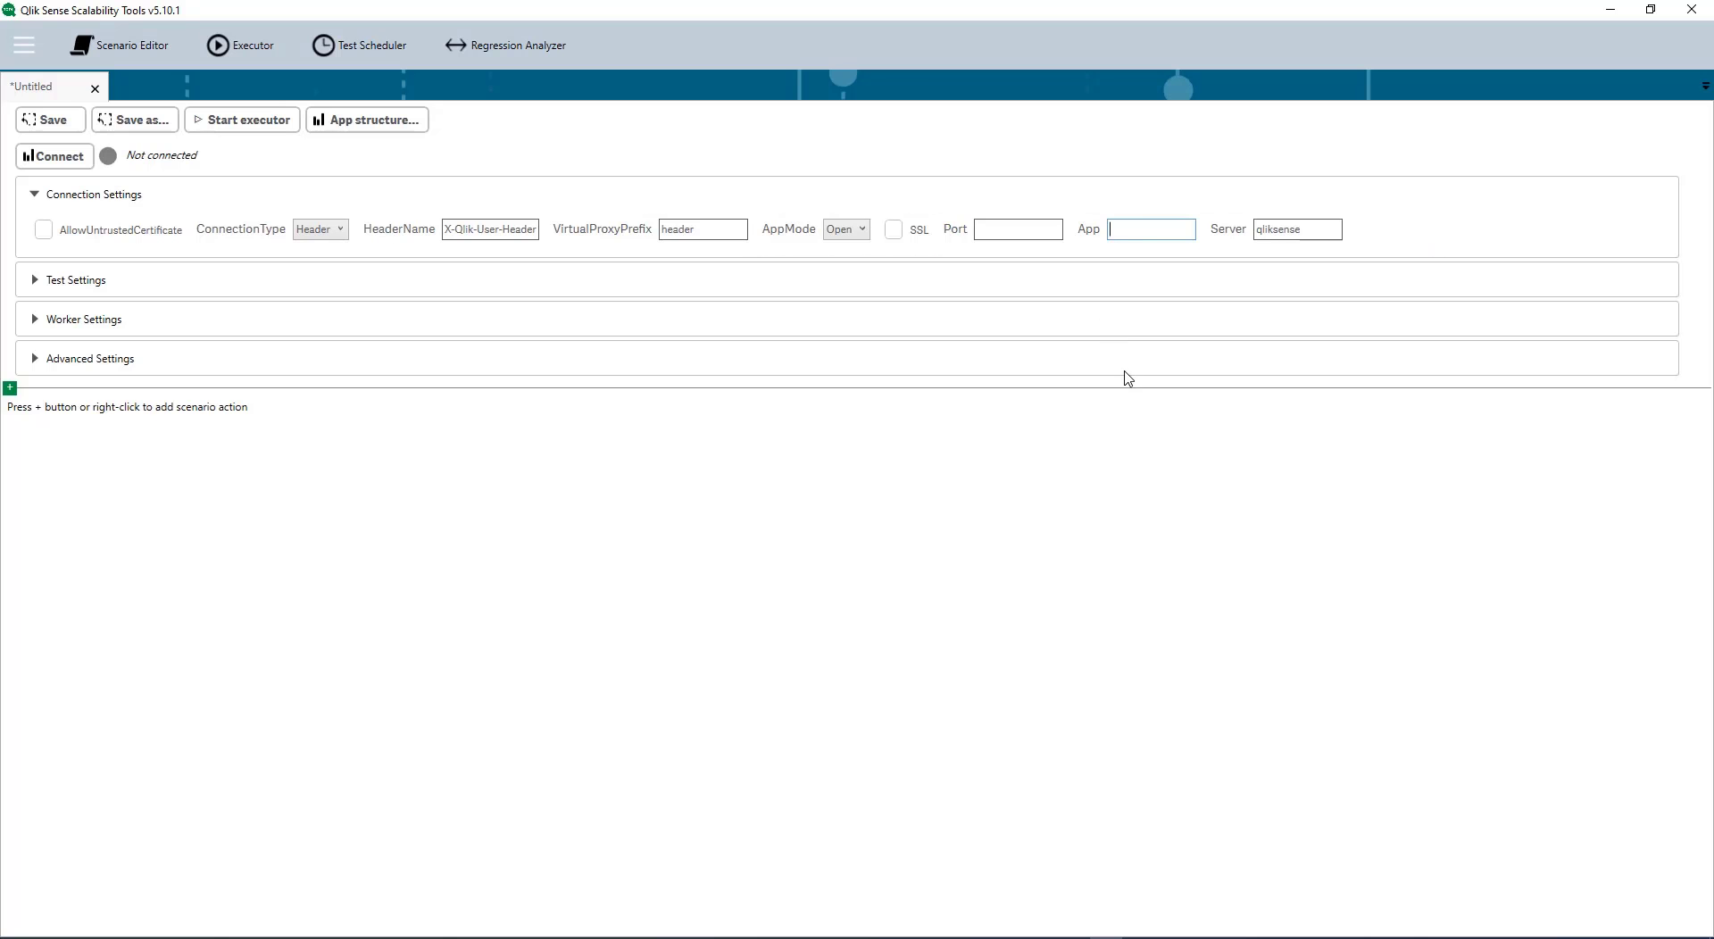
pyautogui.click(1139, 234)
pyautogui.hotkey('ctrl', 'v')
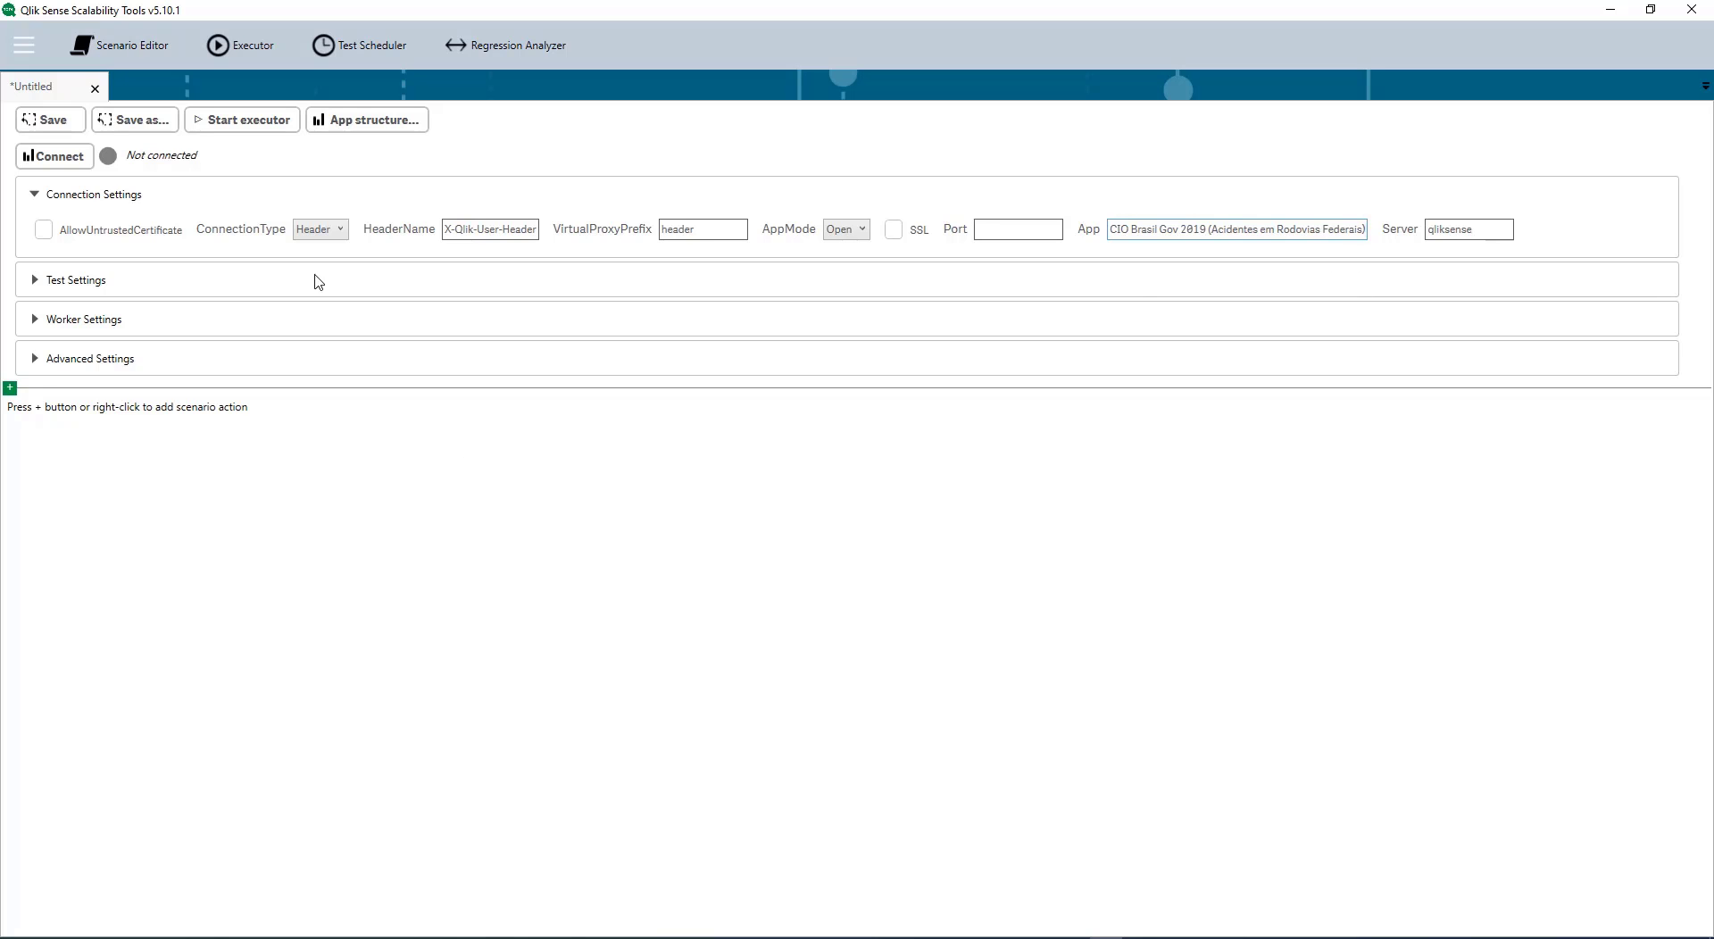
# Step: Save the scenario as quintas_jueves in the Scenario folder as a JSON file
pyautogui.click(49, 122)
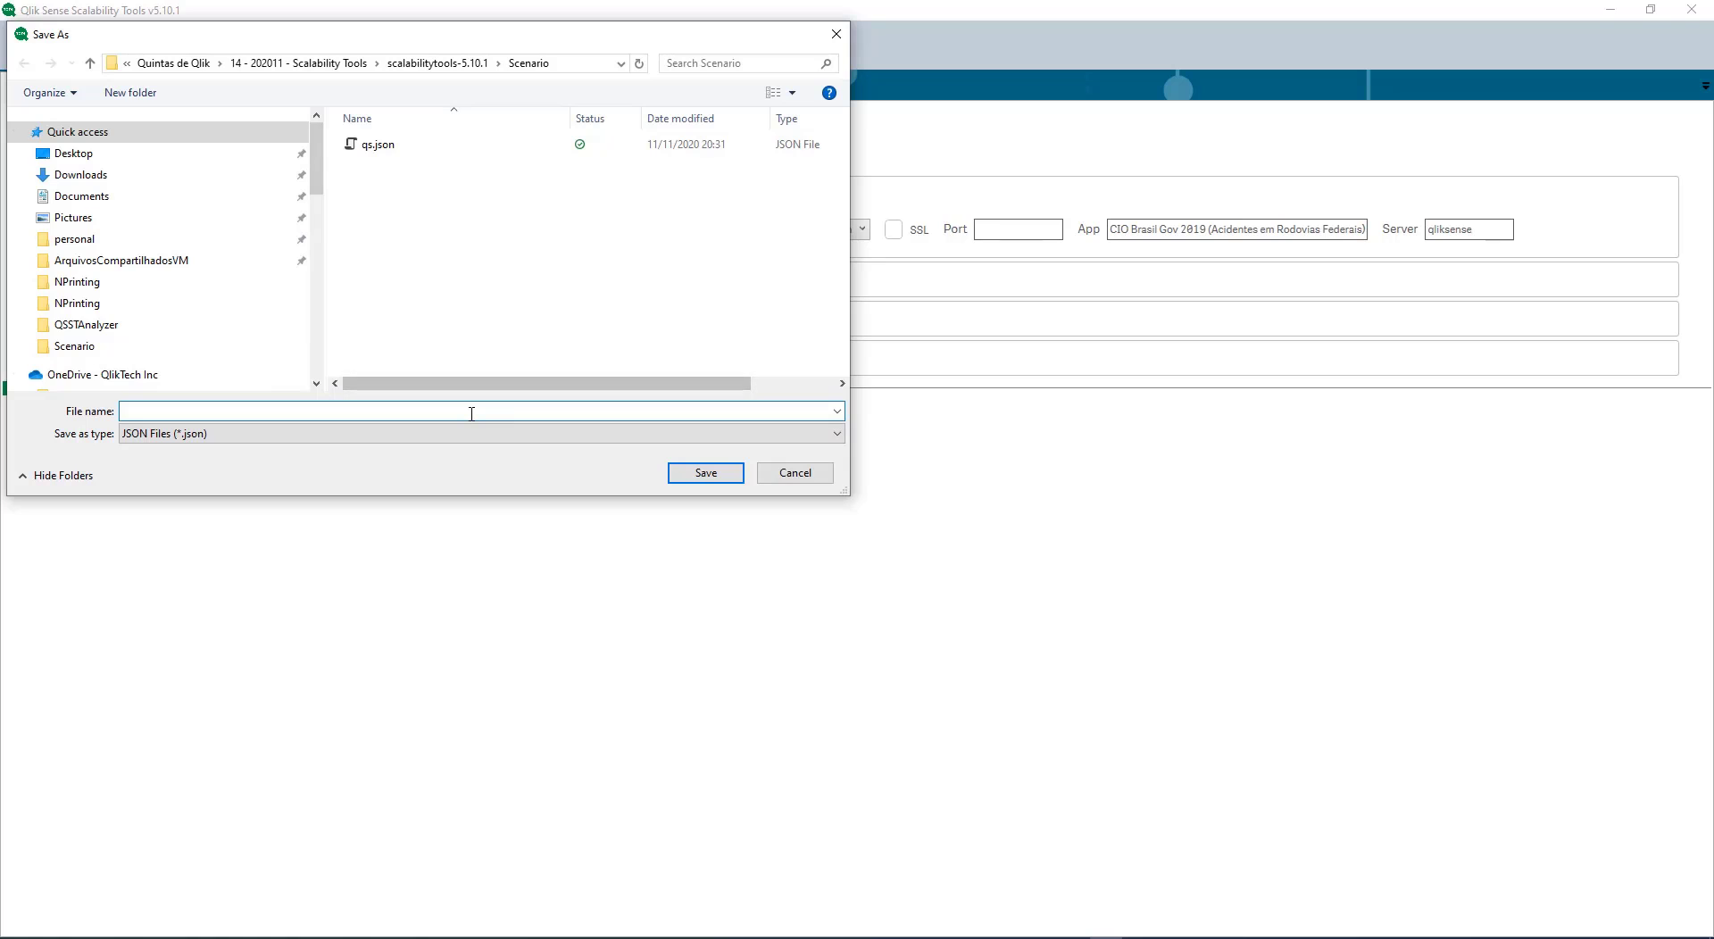
pyautogui.write('quin')
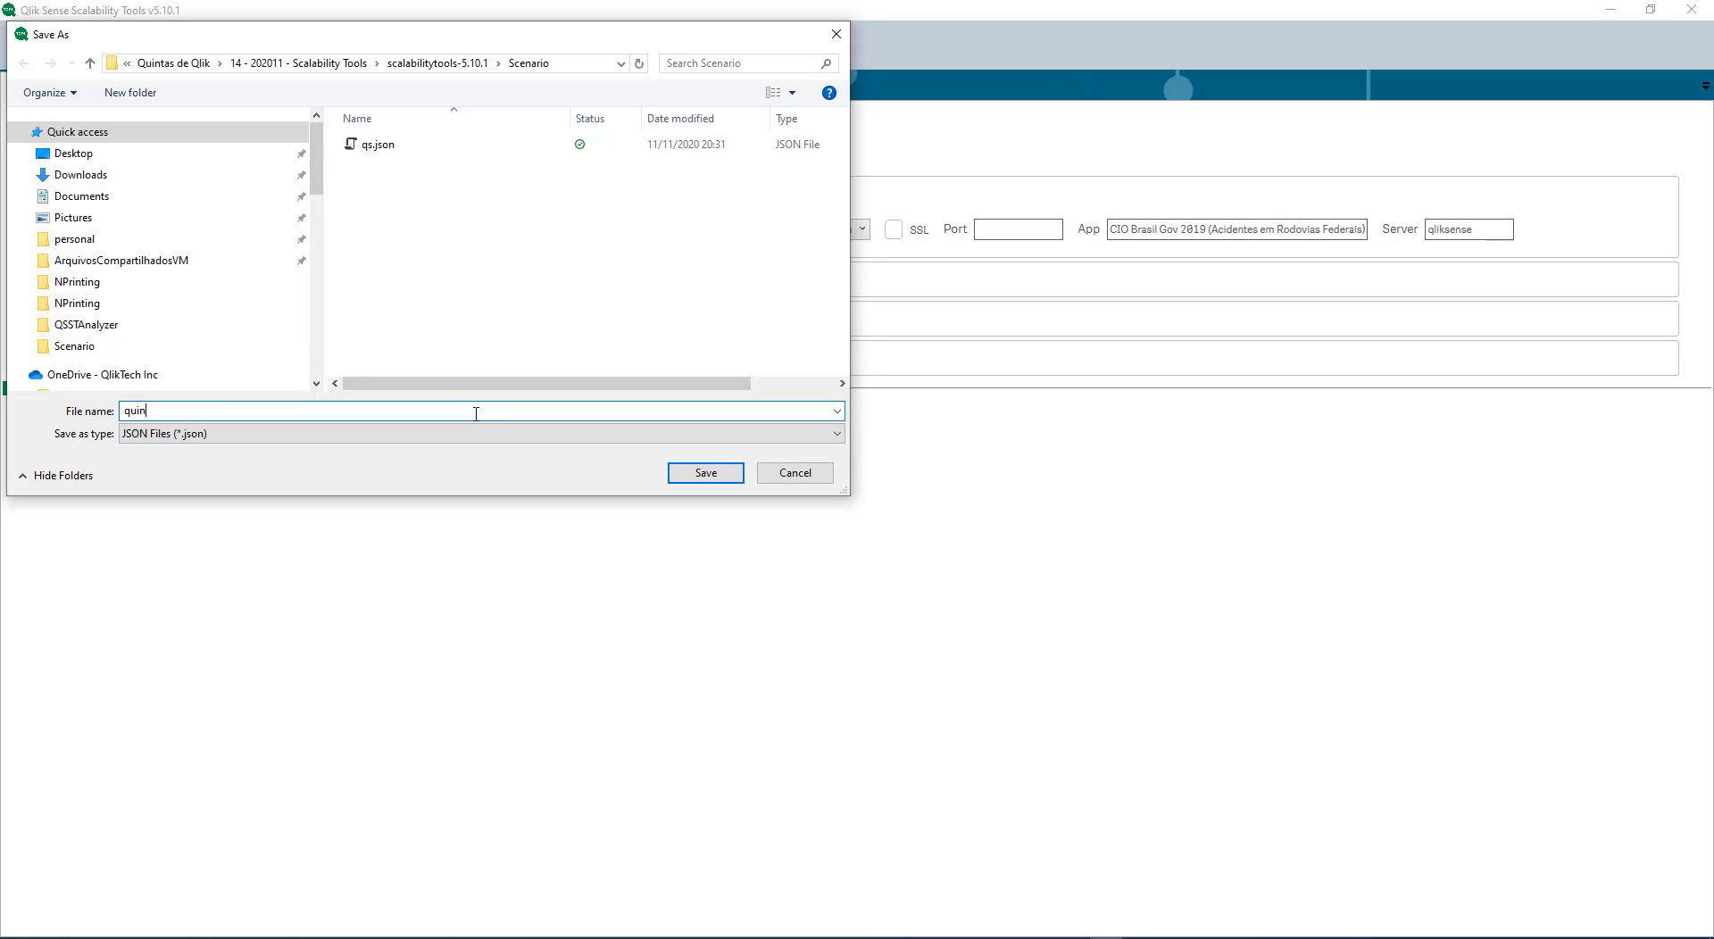
pyautogui.write('tas_jueves')
pyautogui.press('Return')
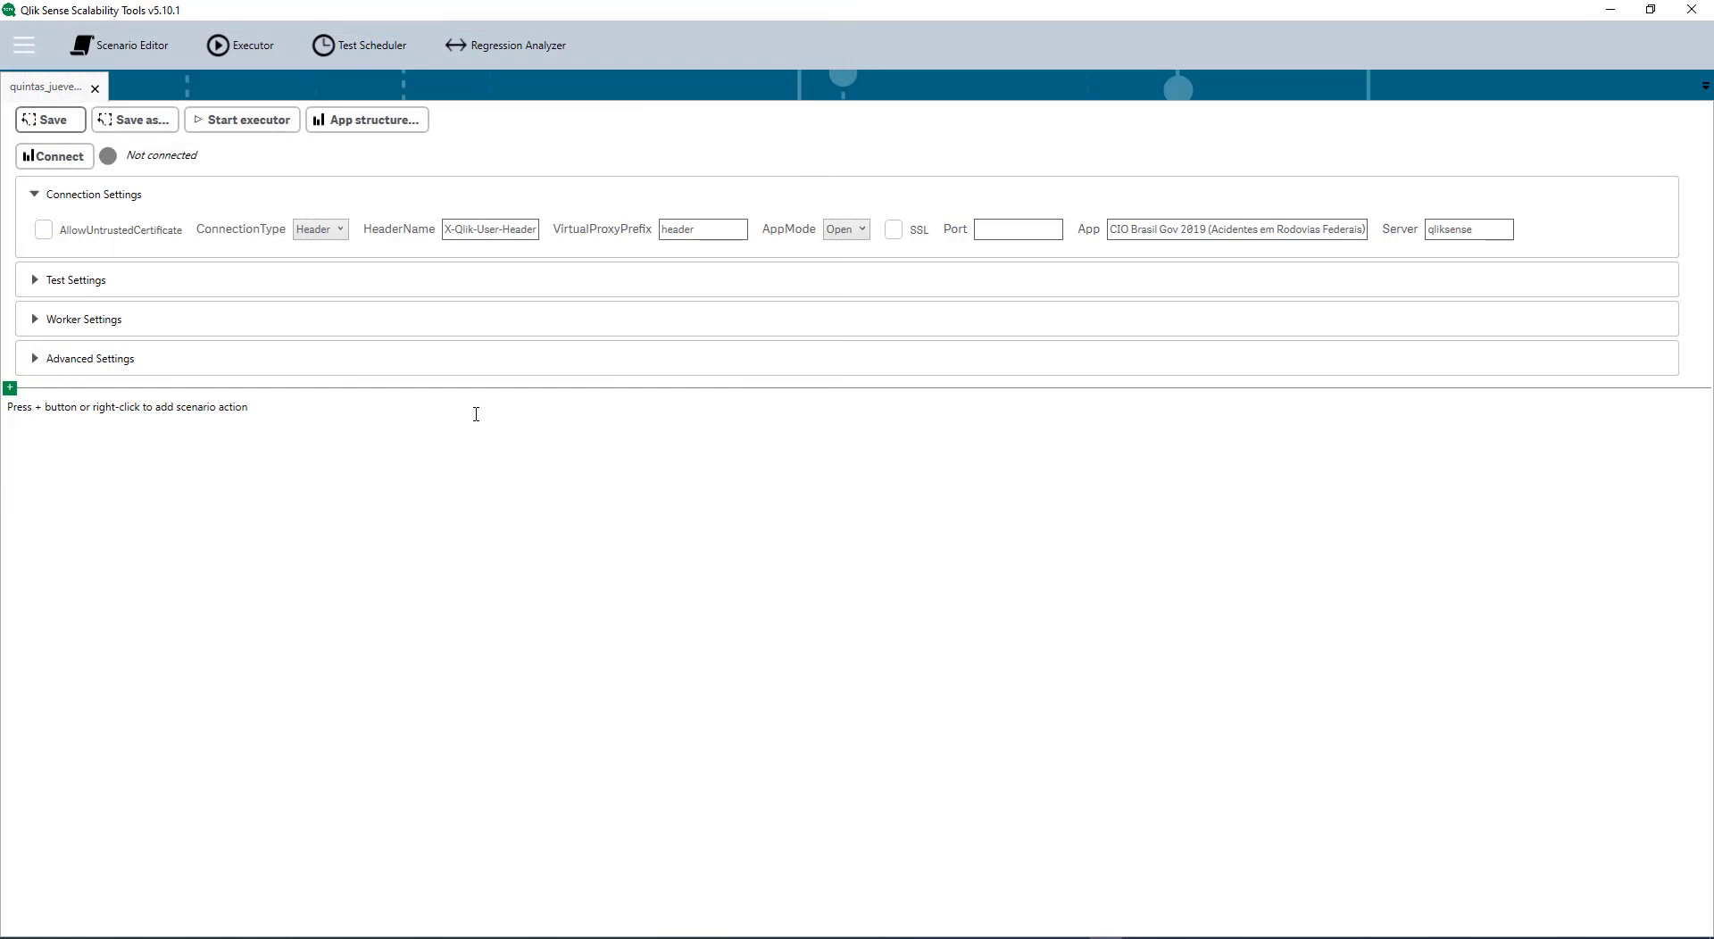
# Step: Connect the scenario to the server and retrieve the app structure by connecting to the defined app
pyautogui.click(73, 163)
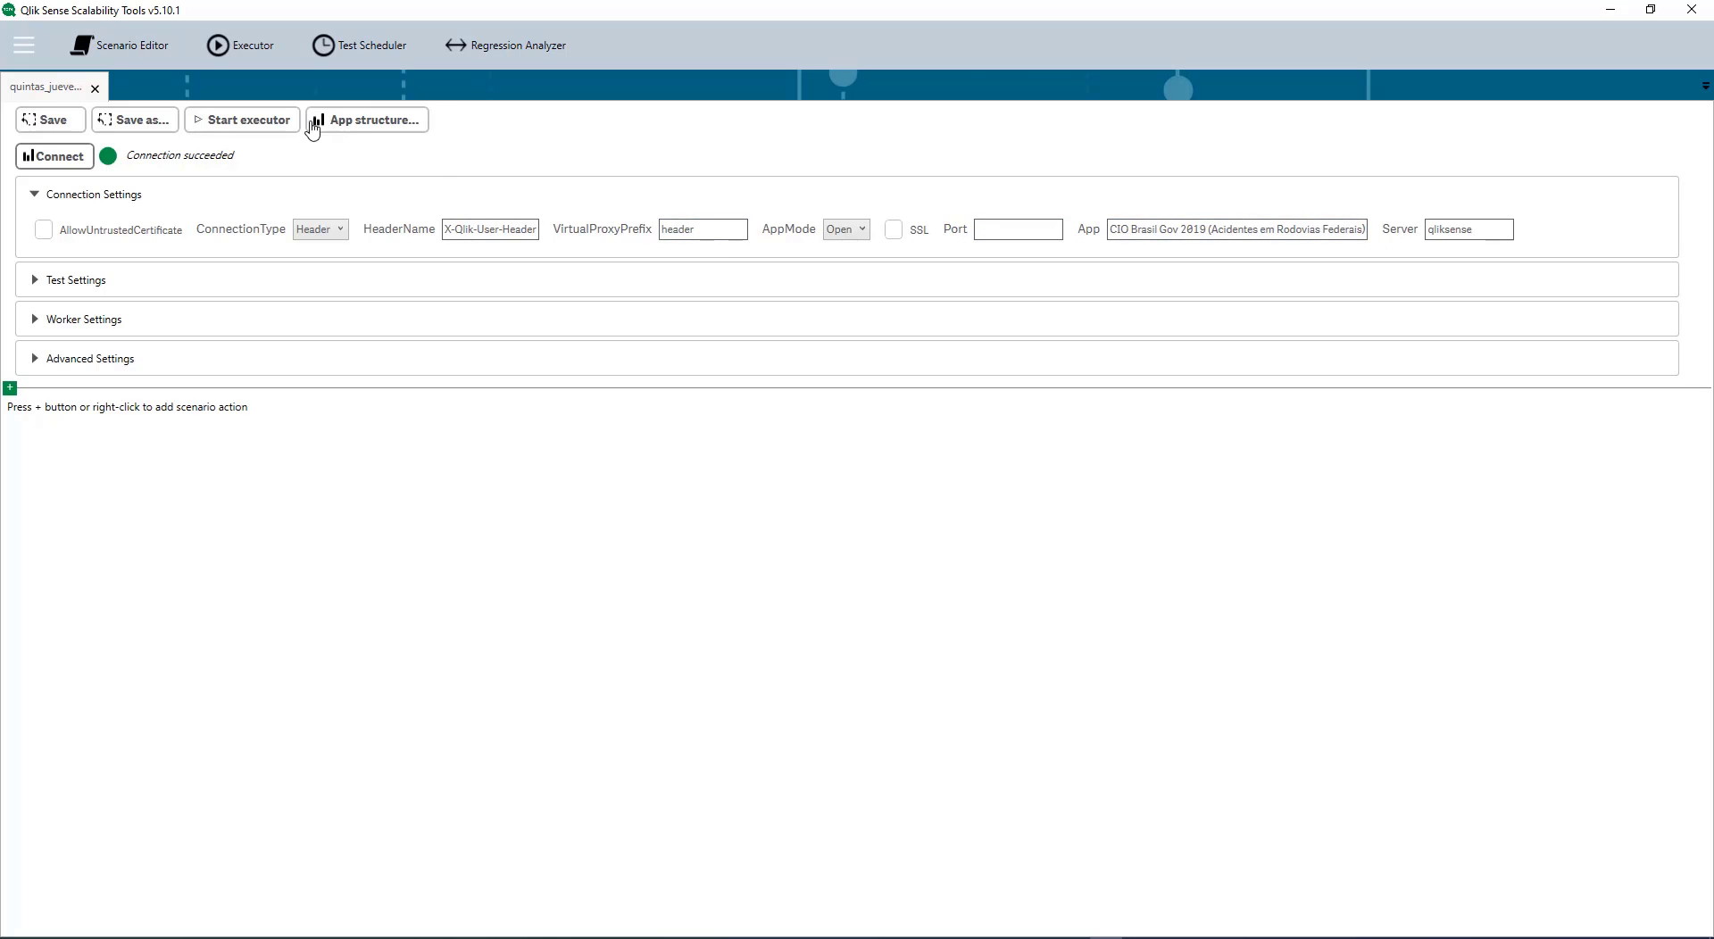
pyautogui.click(369, 126)
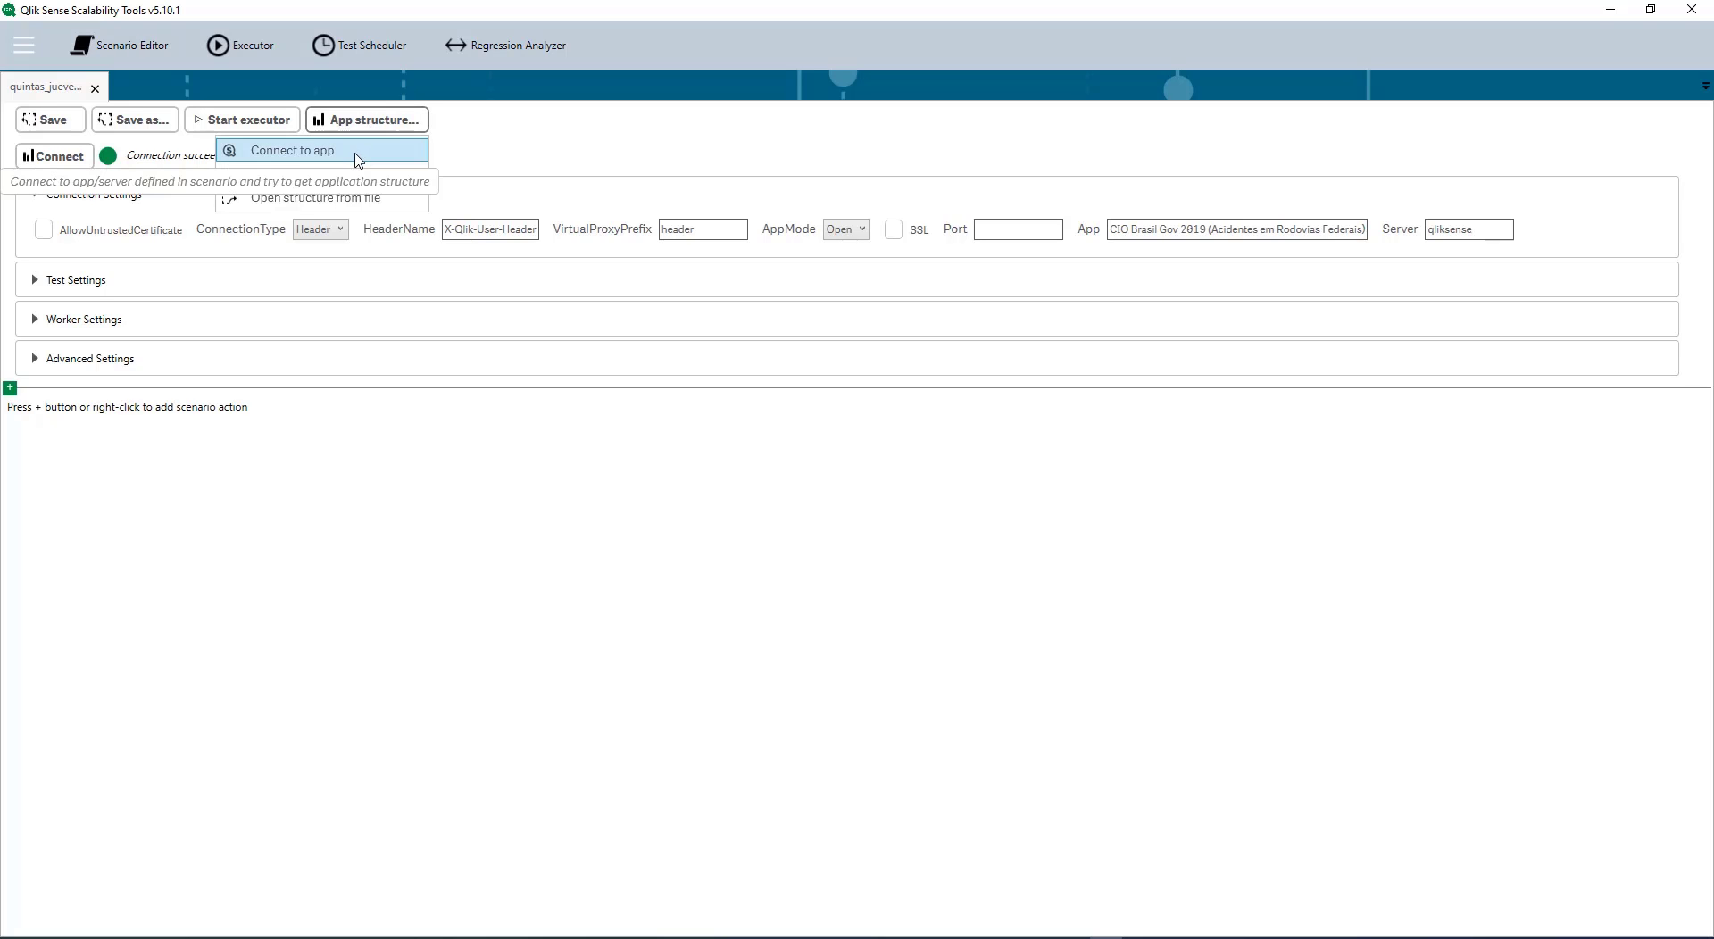
pyautogui.click(358, 160)
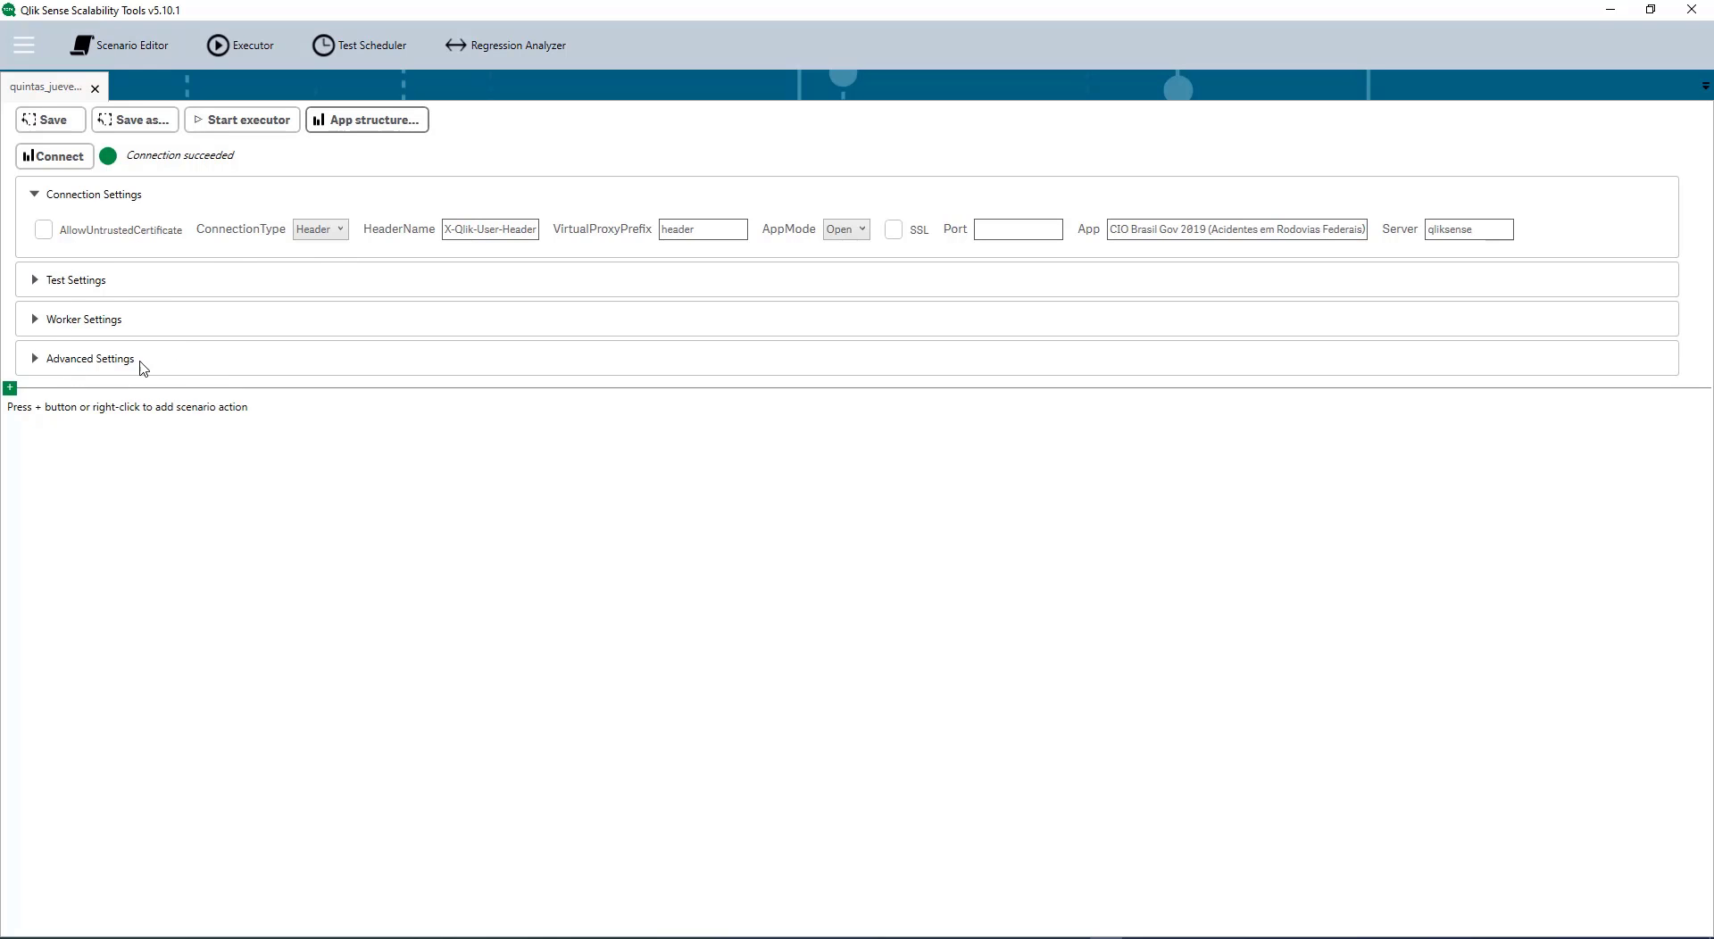
# Step: Set ExecutionTime to 3600 in the scenario's test settings, then collapse that section
pyautogui.click(36, 280)
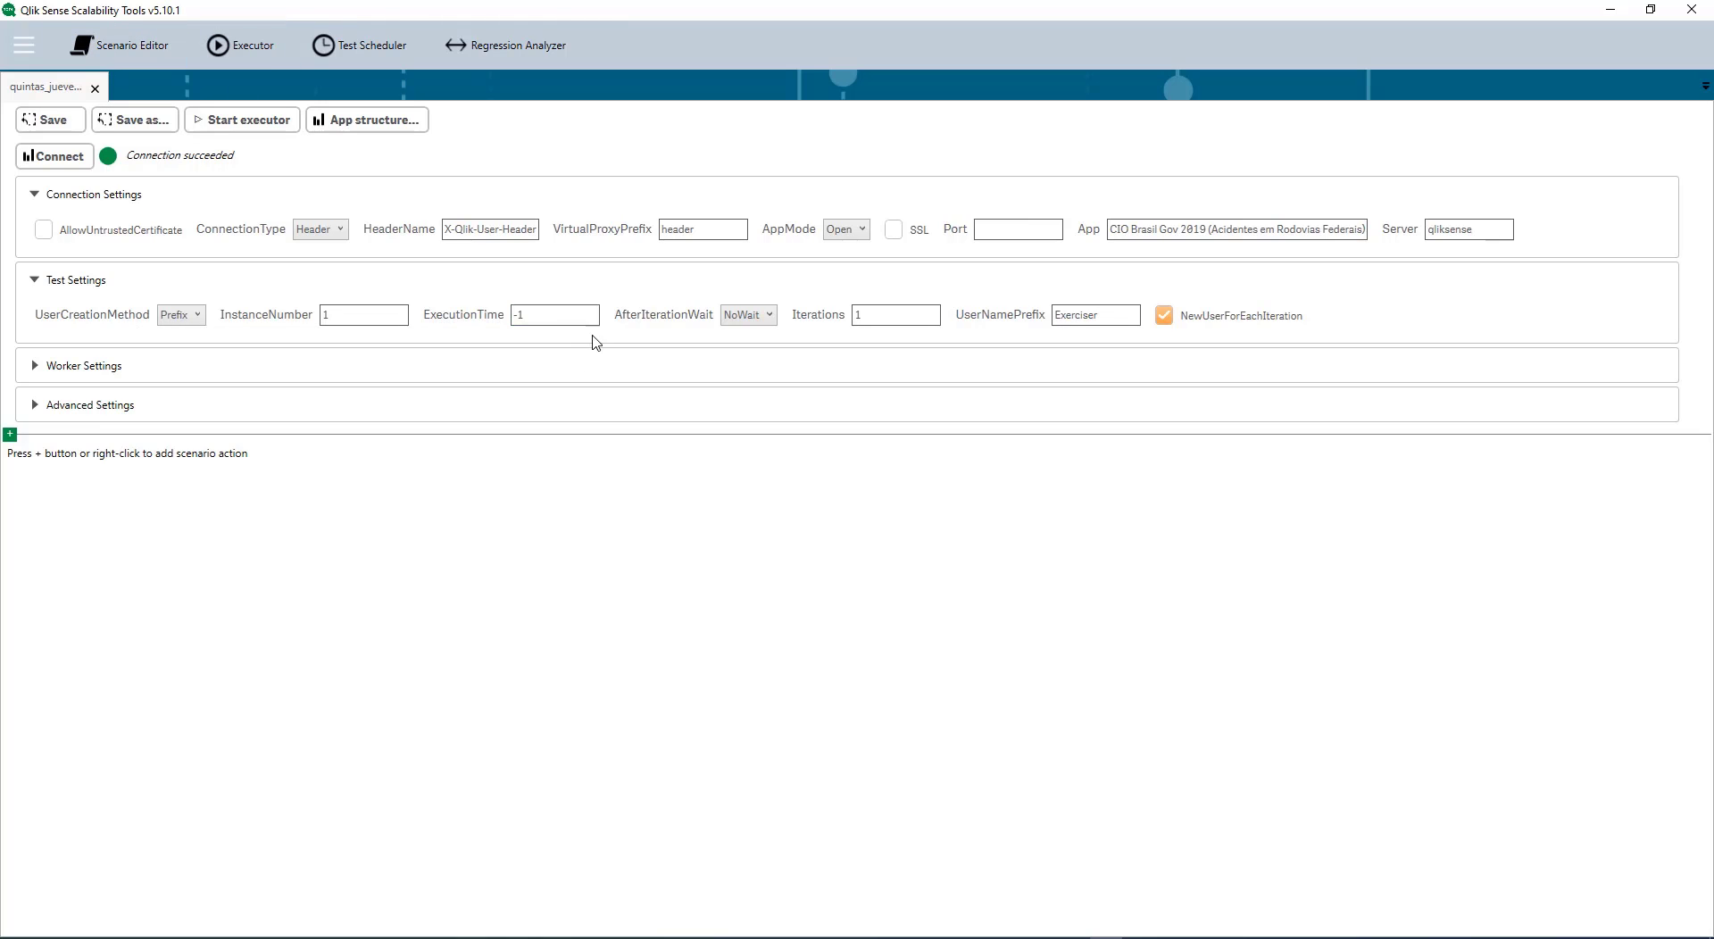
pyautogui.moveTo(557, 315); pyautogui.dragTo(511, 316)
pyautogui.write('3600')
pyautogui.click(582, 280)
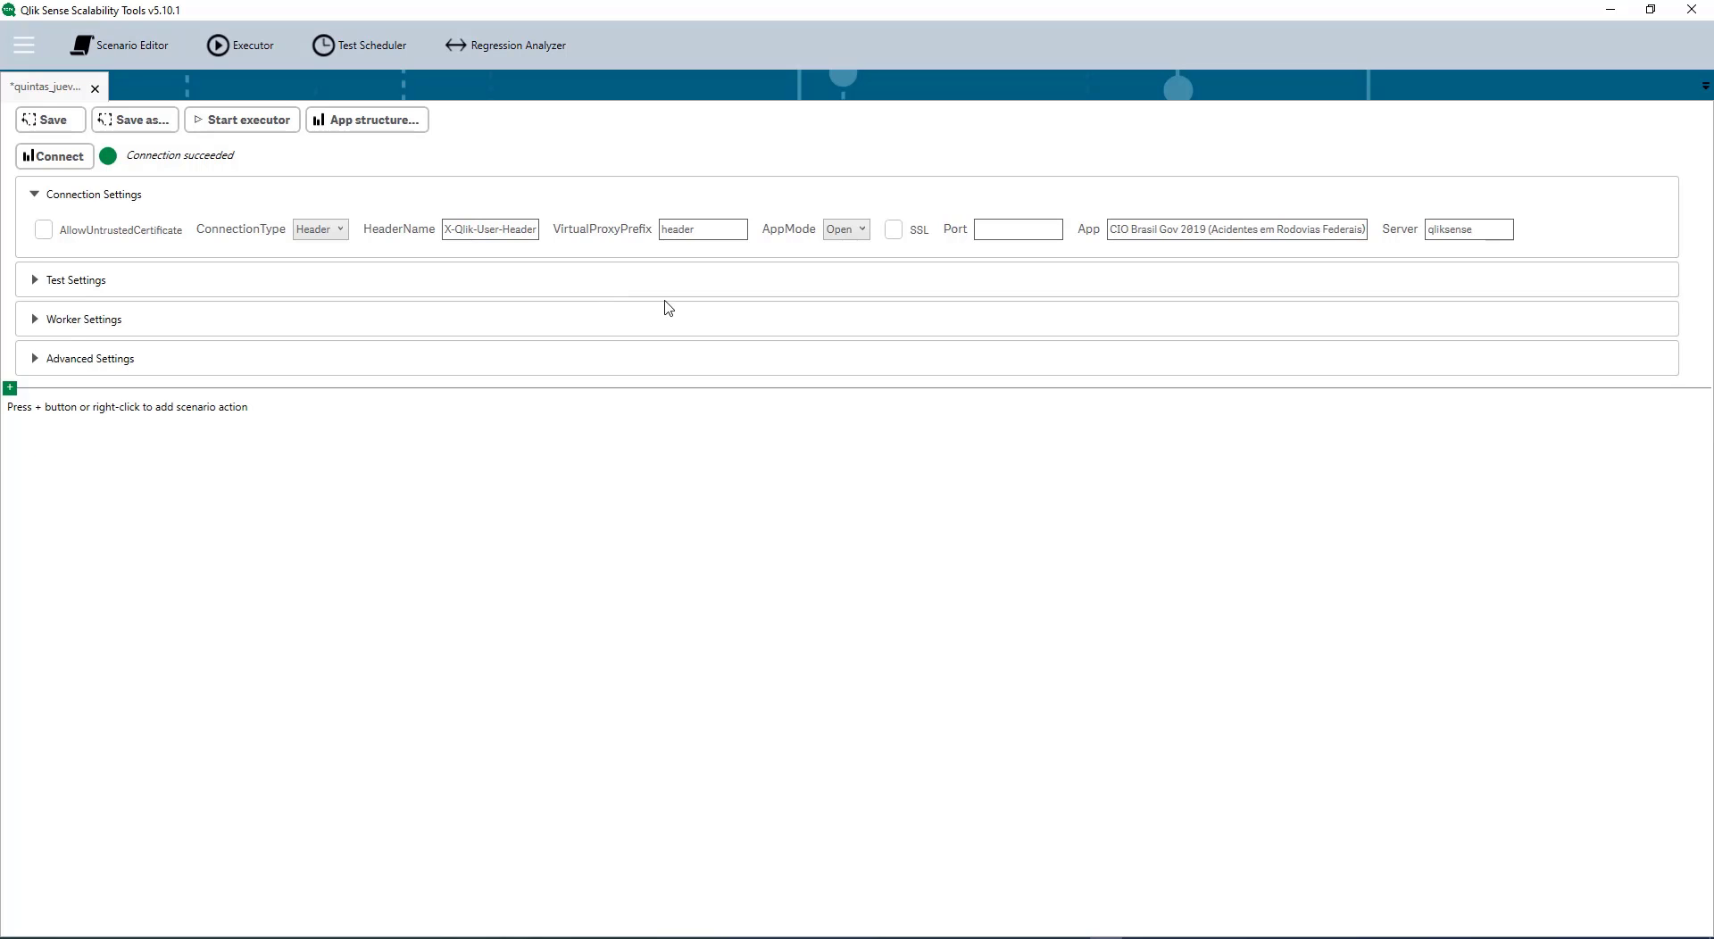
# Step: Review the iterations and user name prefix in the test settings, then expand the worker settings to examine the ramp-up and concurrency options
pyautogui.click(226, 284)
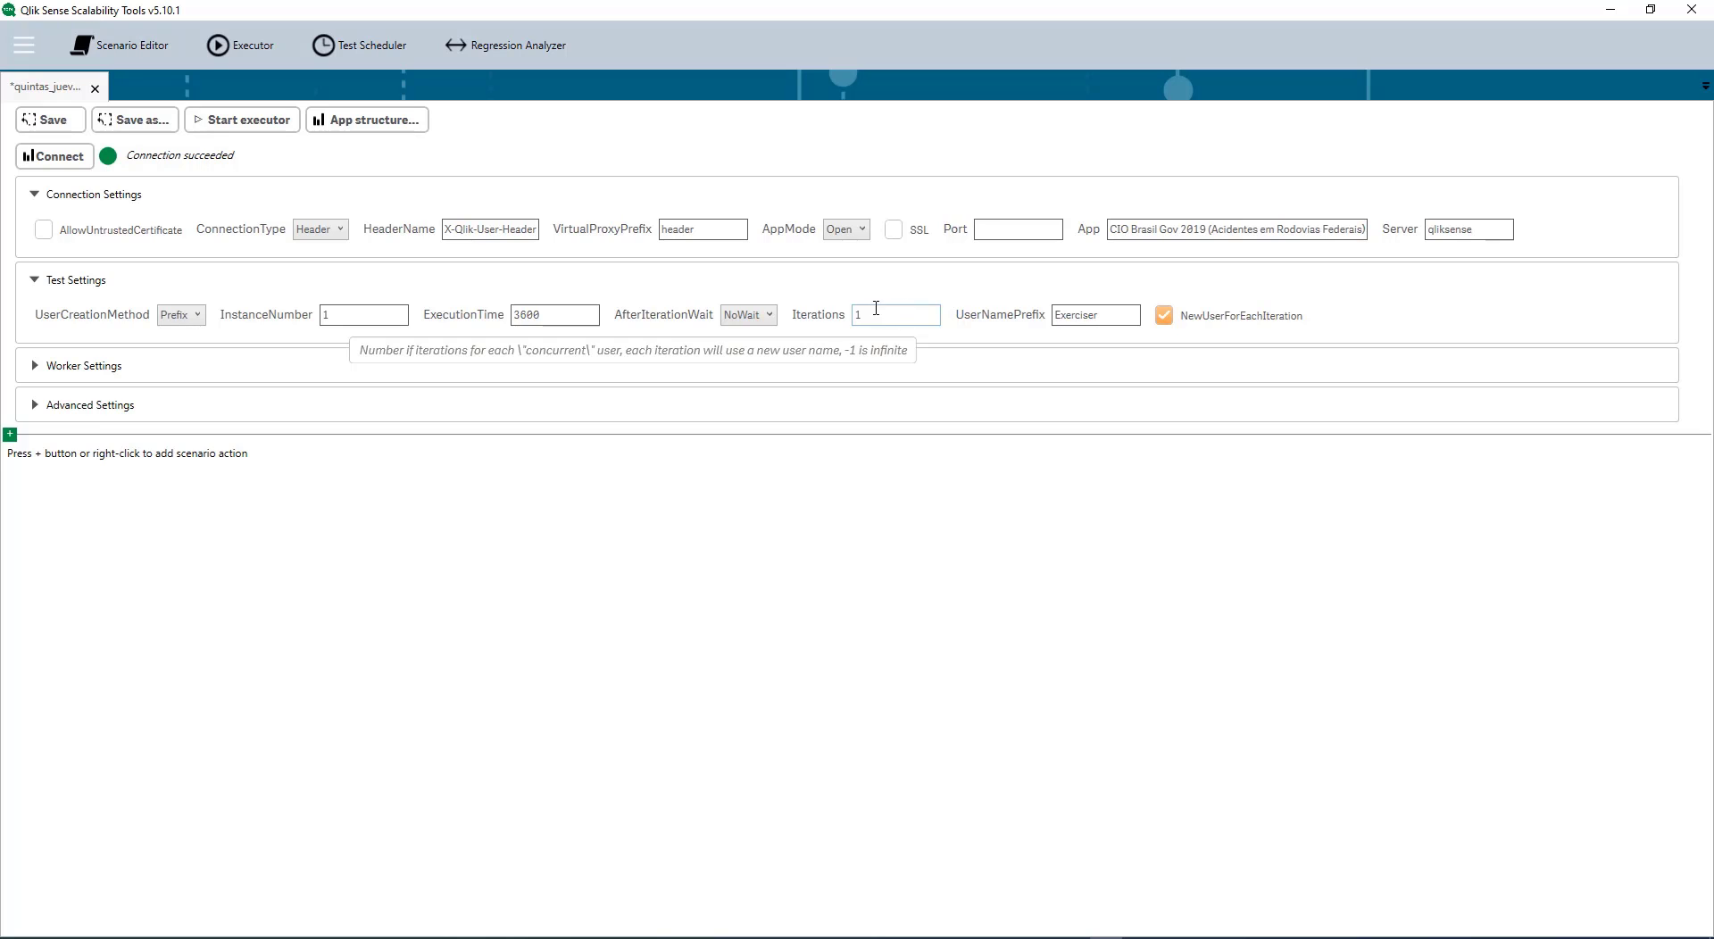
pyautogui.doubleClick(1114, 318)
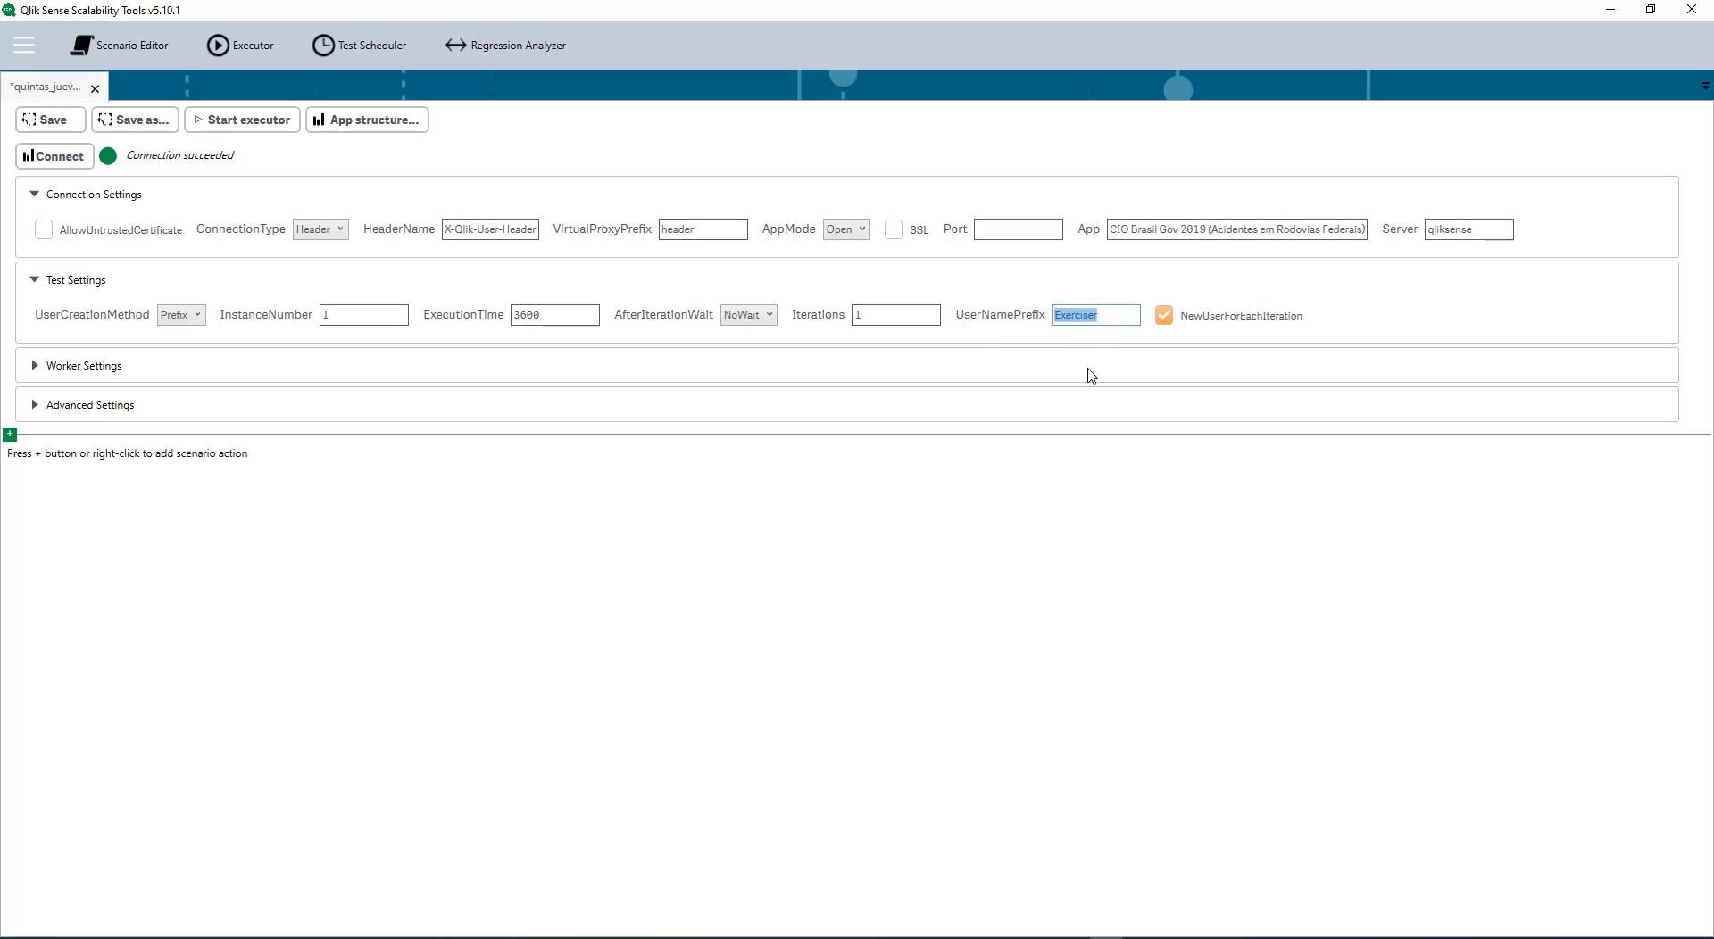
pyautogui.click(1112, 314)
pyautogui.click(35, 366)
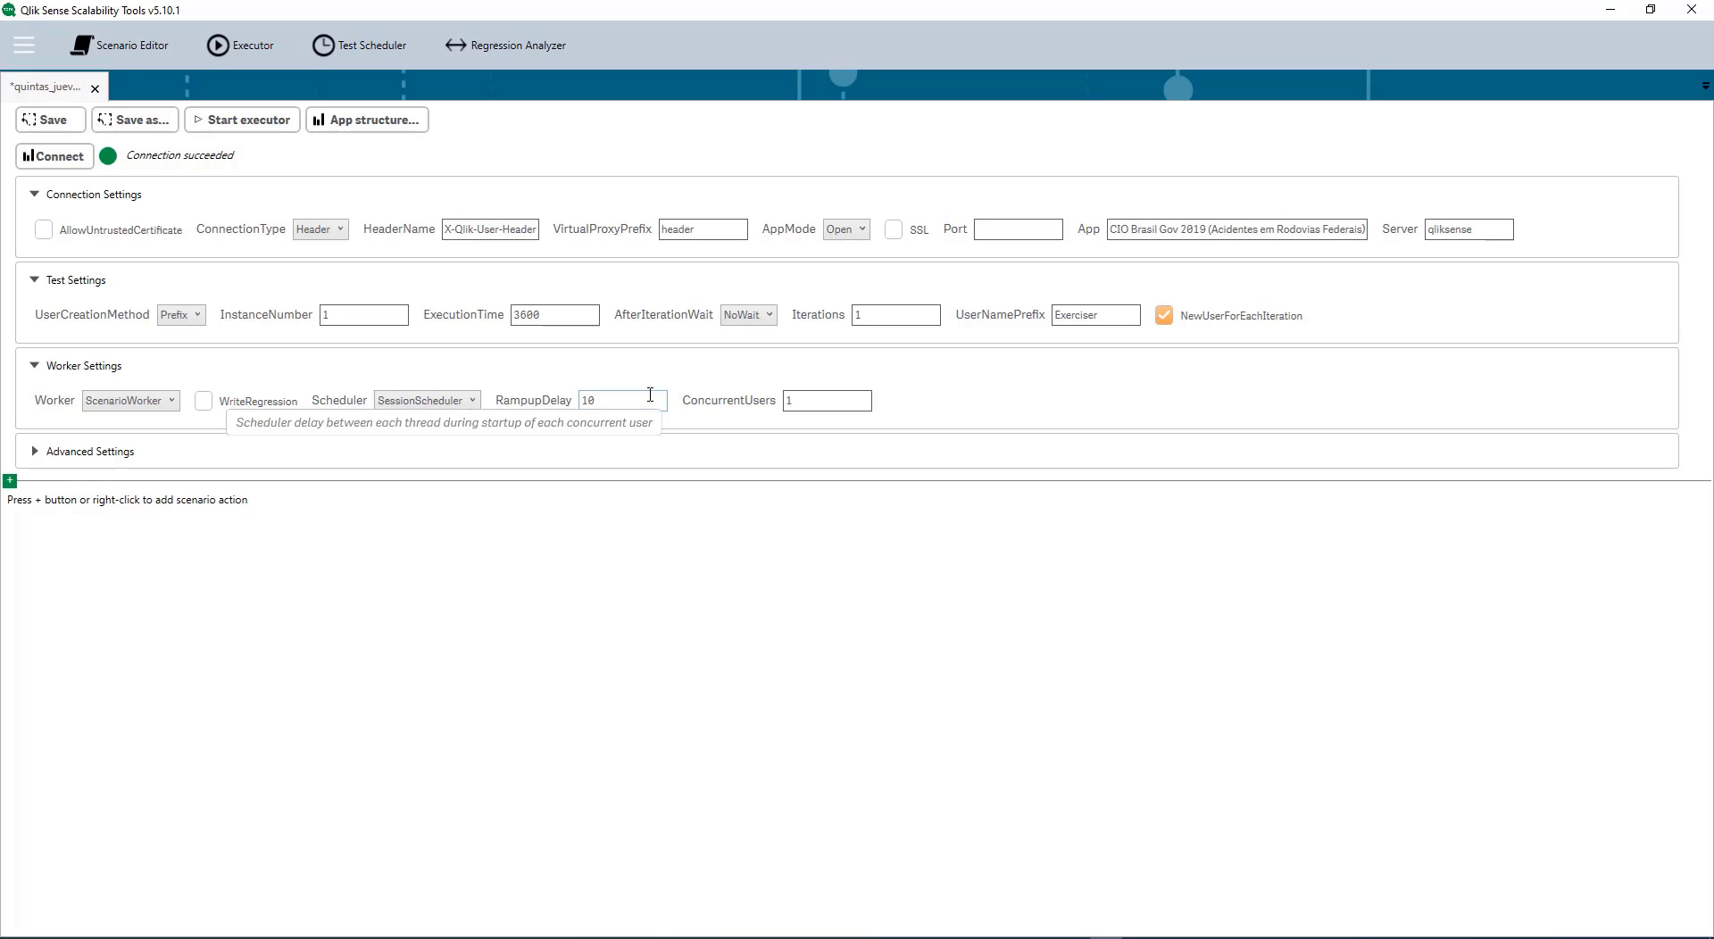
# Step: Set ConcurrentUsers to 100 in the worker settings
pyautogui.click(782, 401)
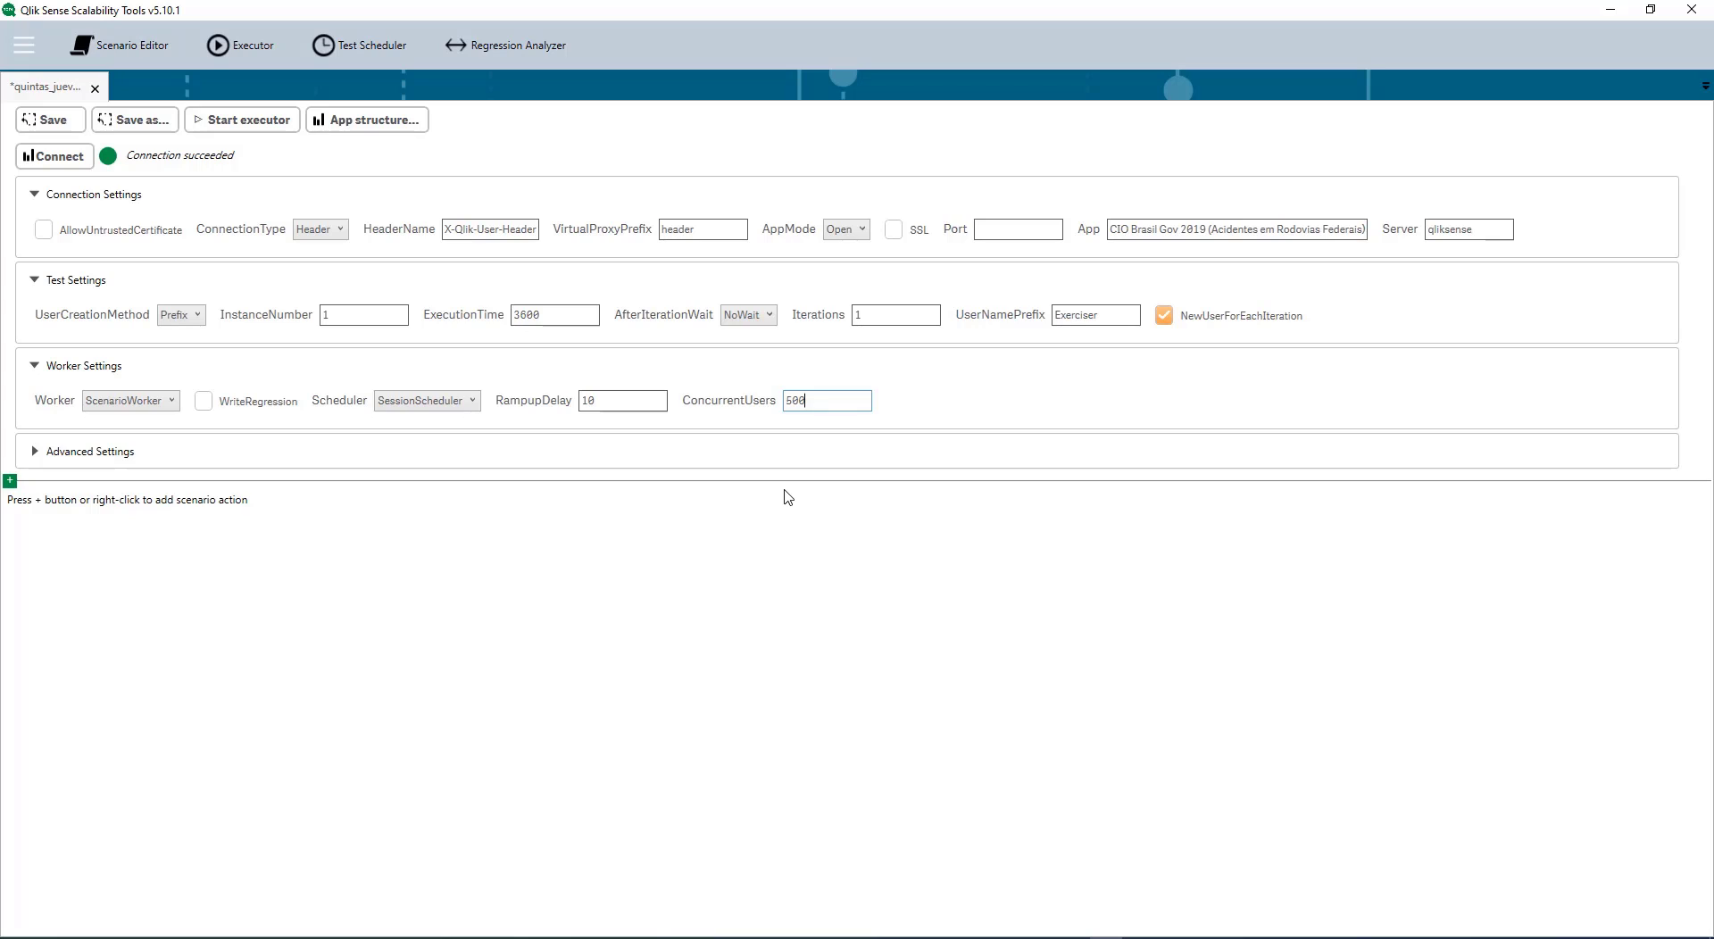
pyautogui.hotkey('shift', 'Left')
pyautogui.hotkey('shift', 'Left')
pyautogui.write('100')
pyautogui.click(58, 450)
# Step: Add a ChangeSheet action to the scenario and point it at the Dashboard sheet
pyautogui.rightClick(48, 505)
pyautogui.moveTo(185, 514)
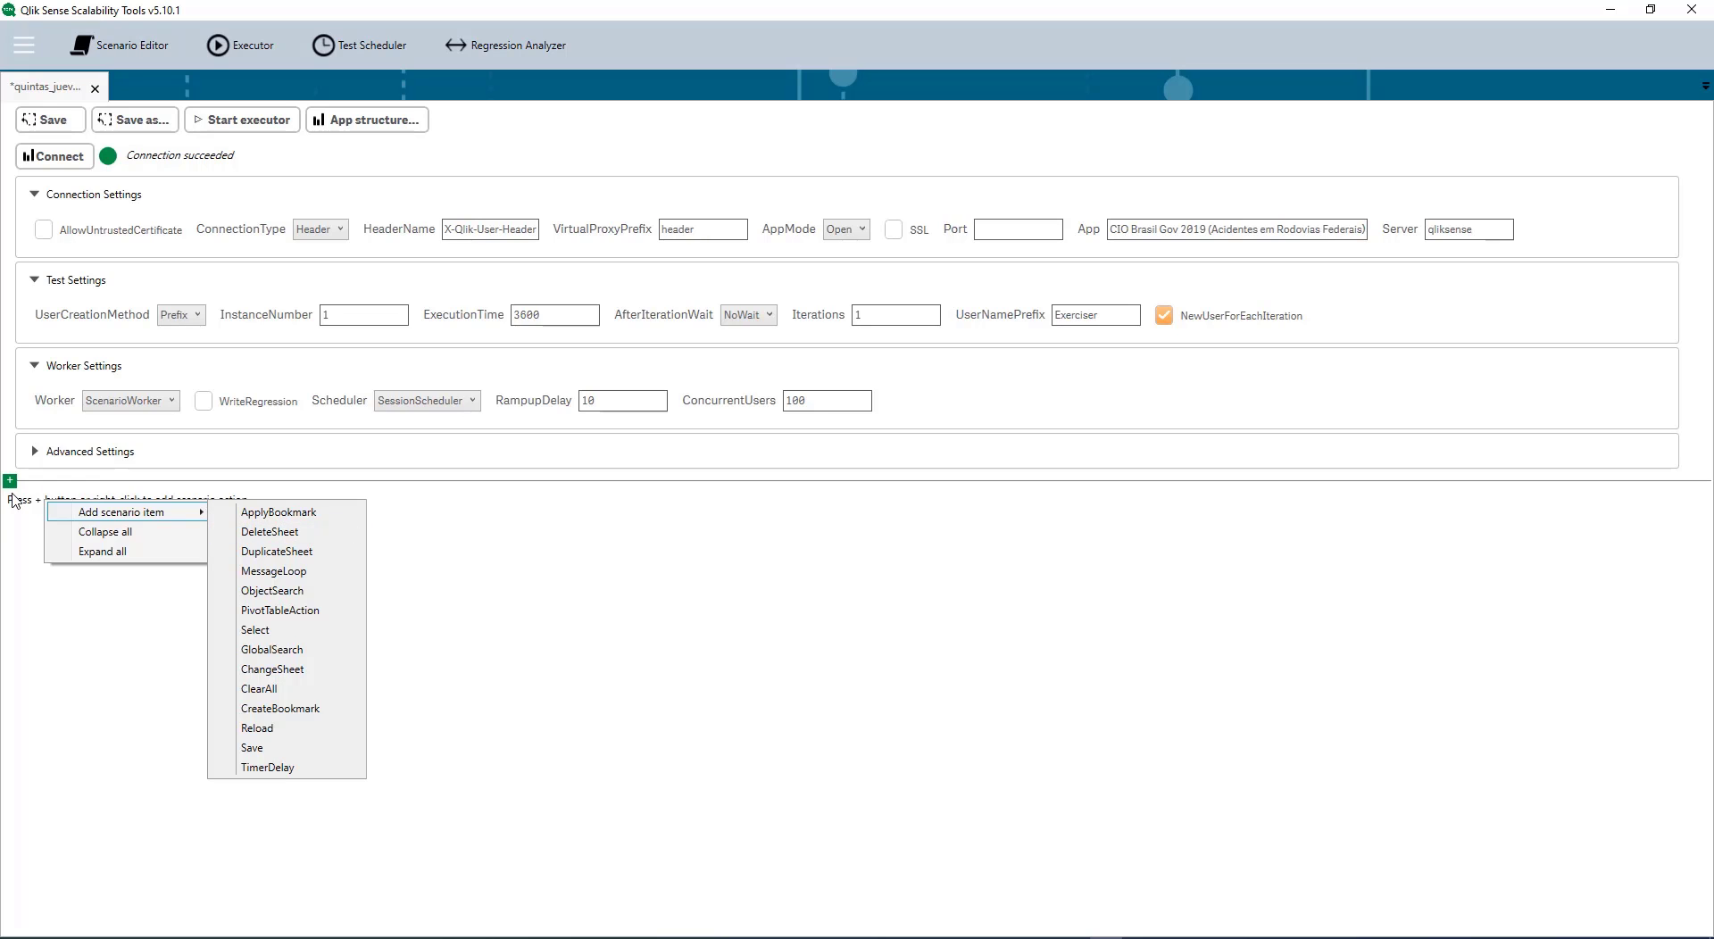
pyautogui.rightClick(466, 547)
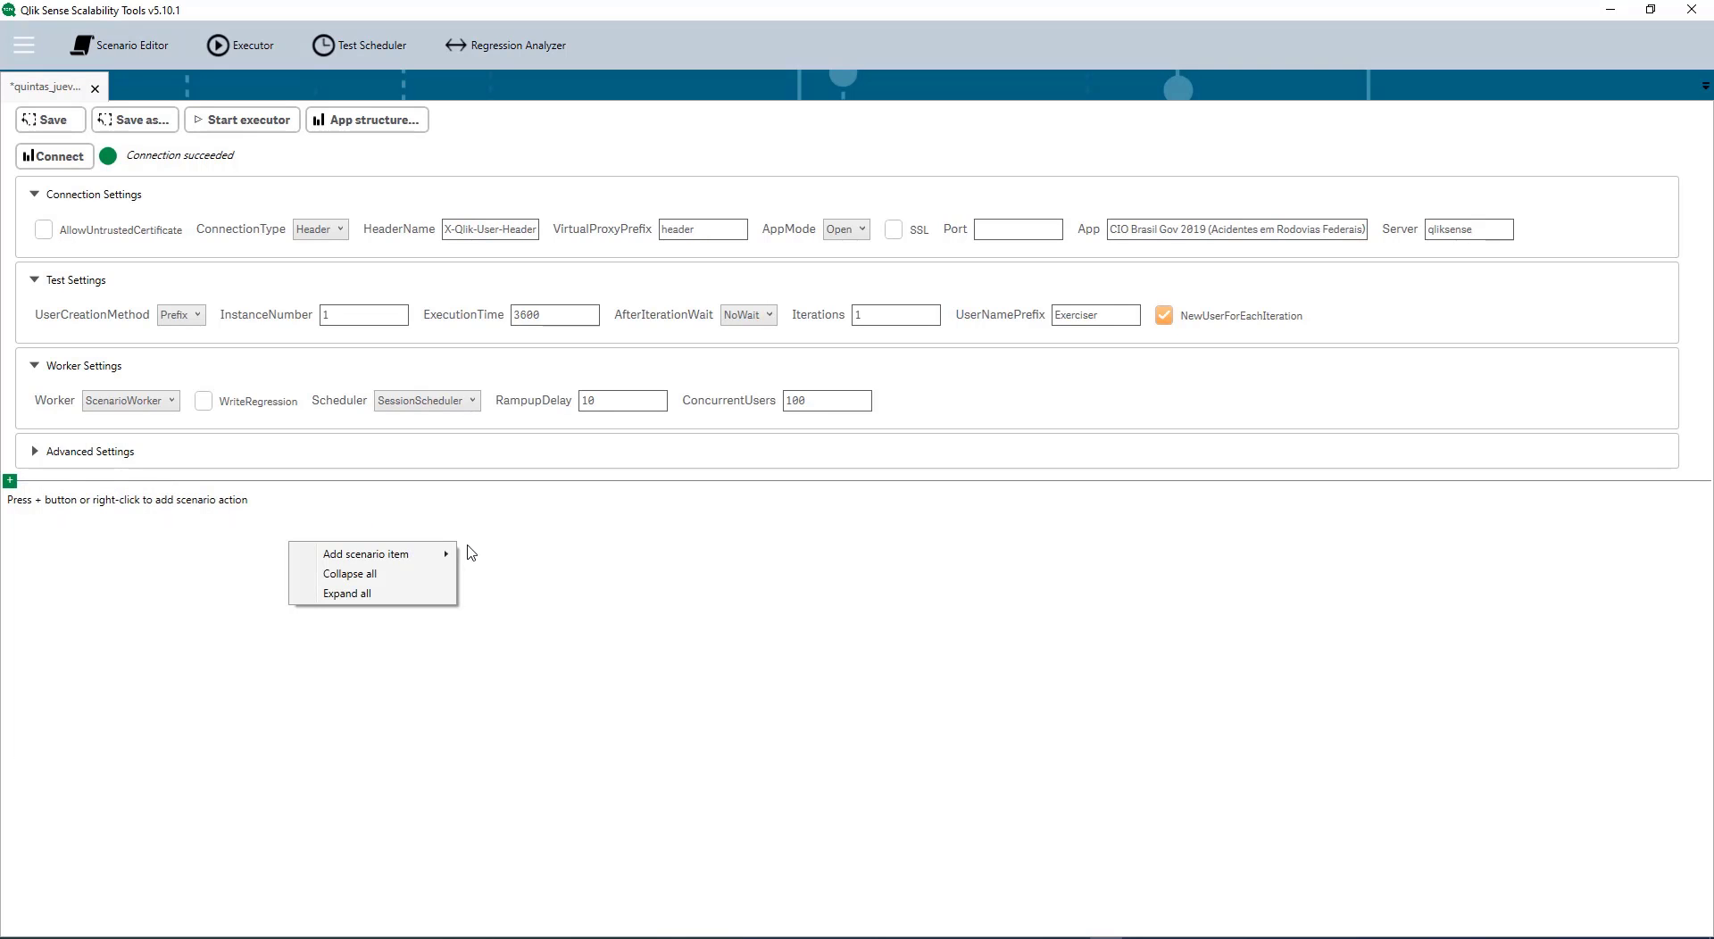
pyautogui.moveTo(444, 552)
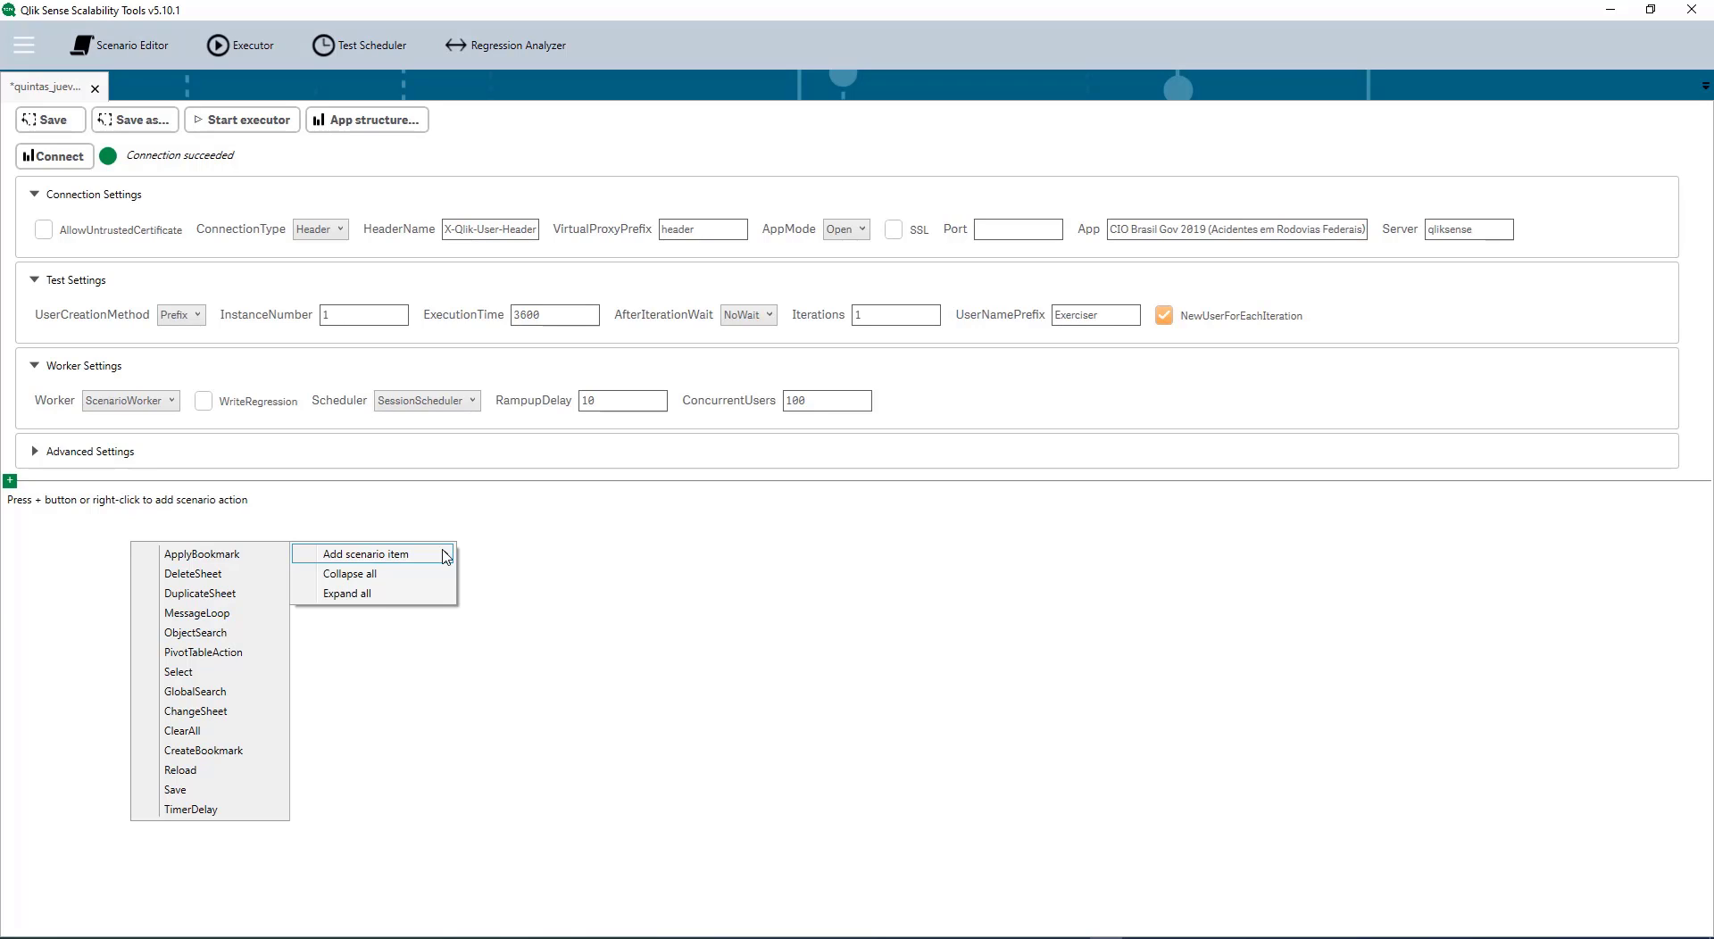
pyautogui.click(225, 711)
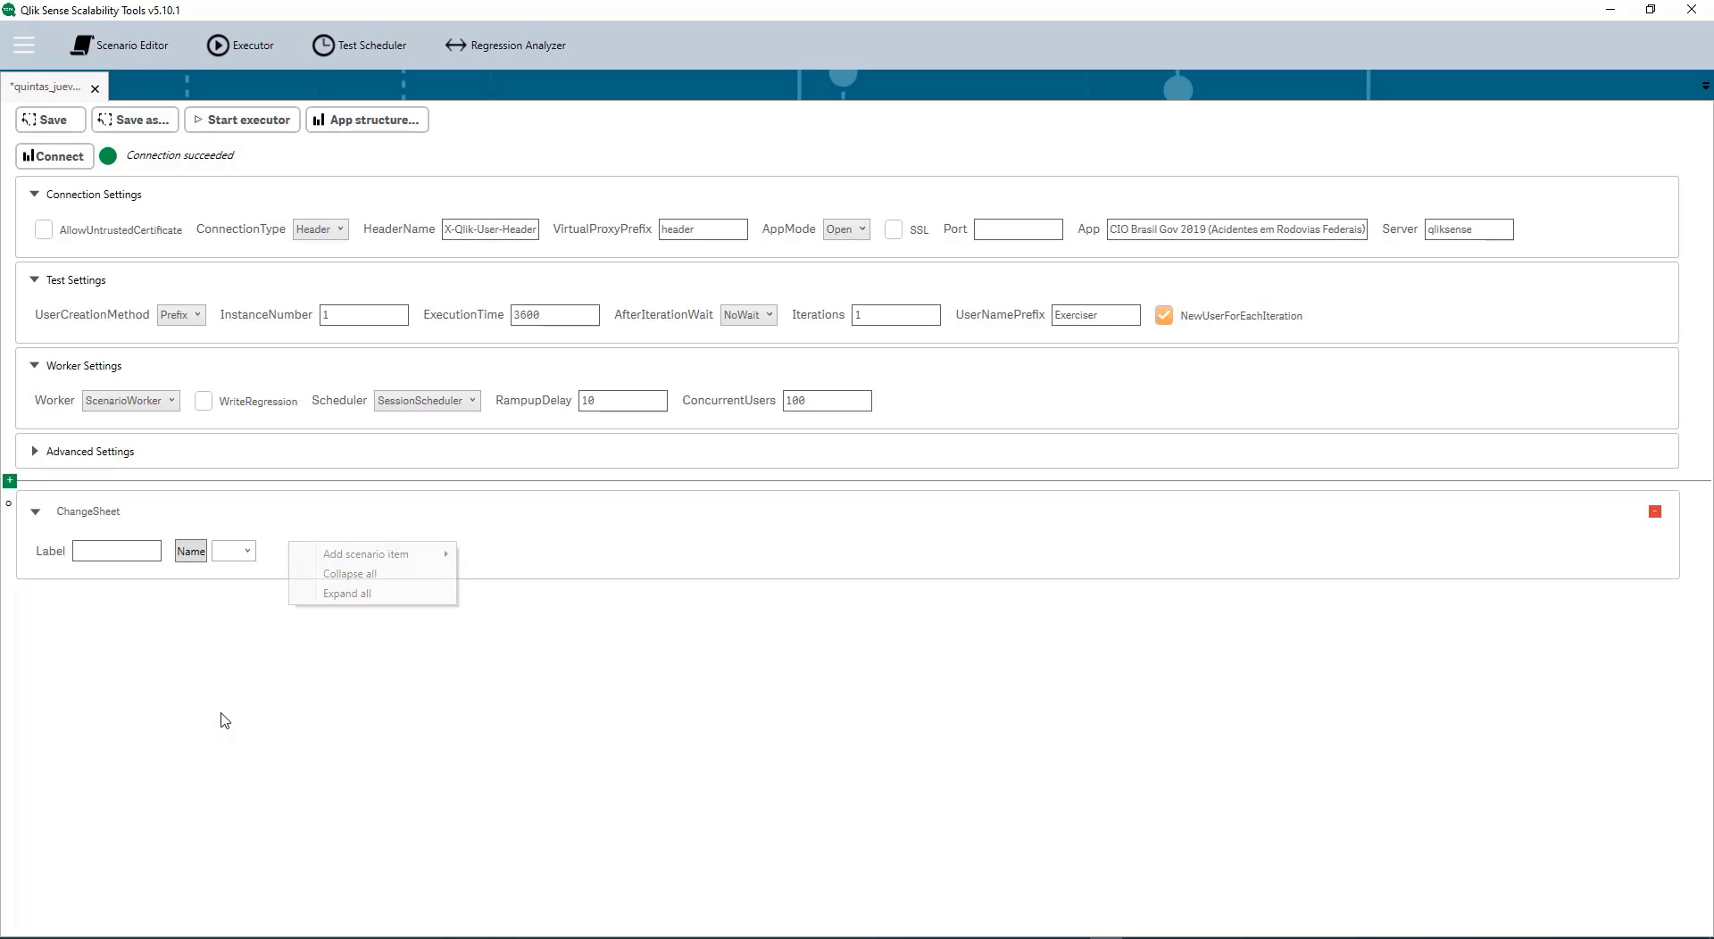
pyautogui.click(248, 551)
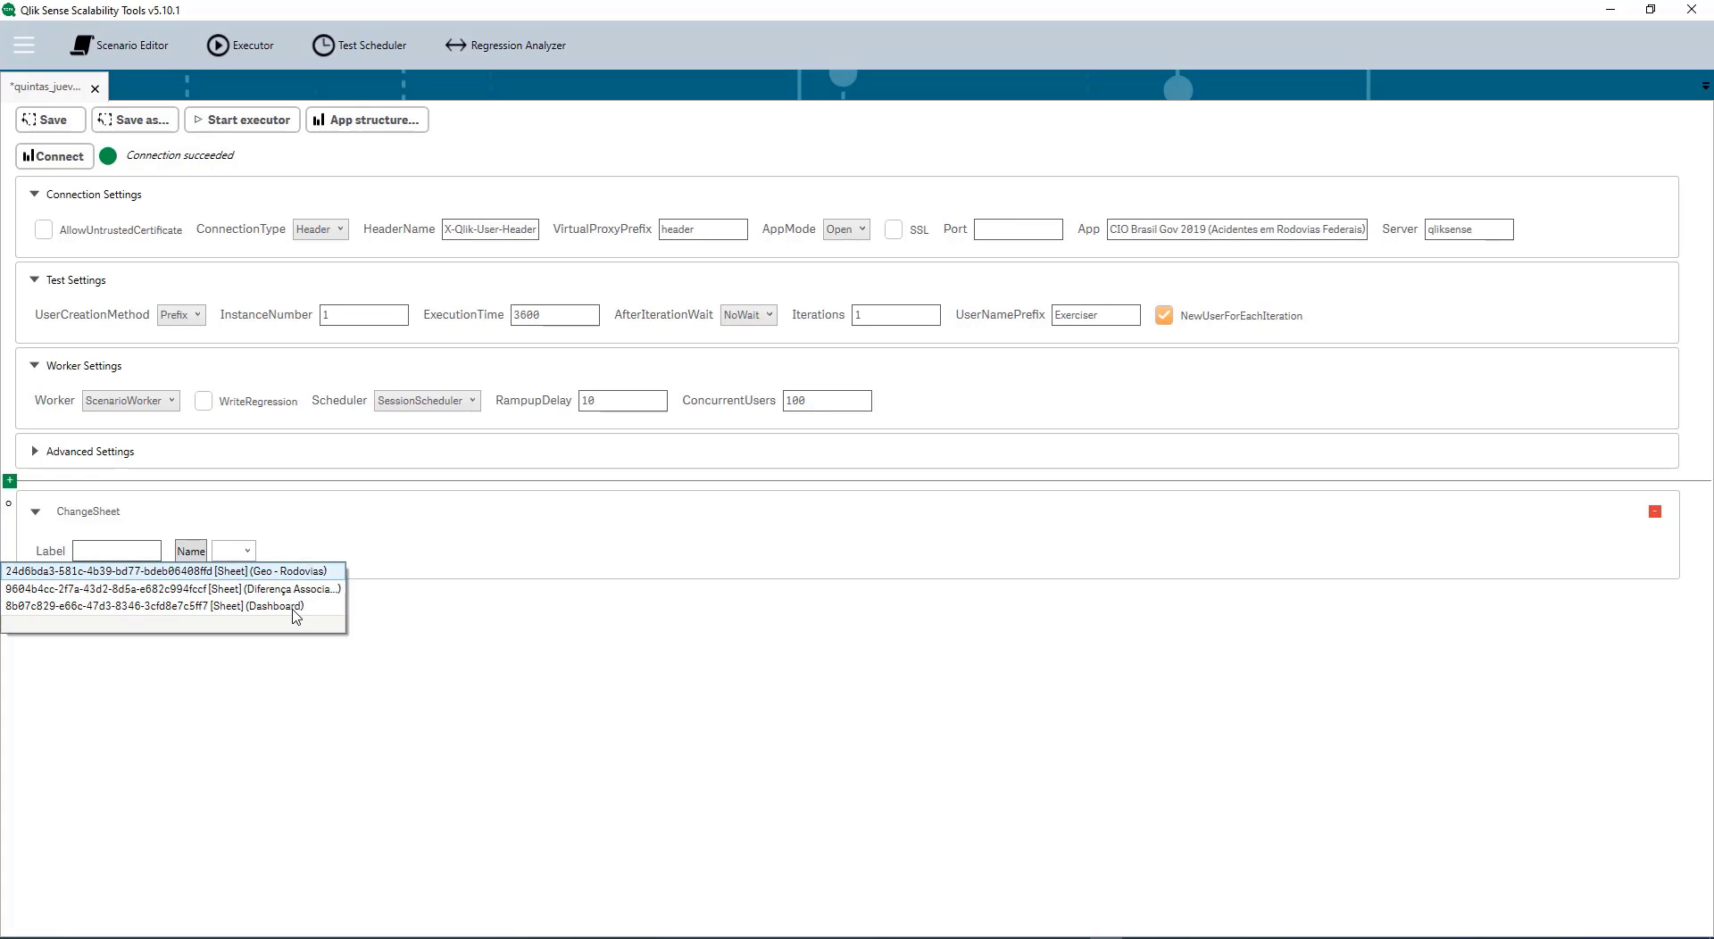
pyautogui.click(336, 612)
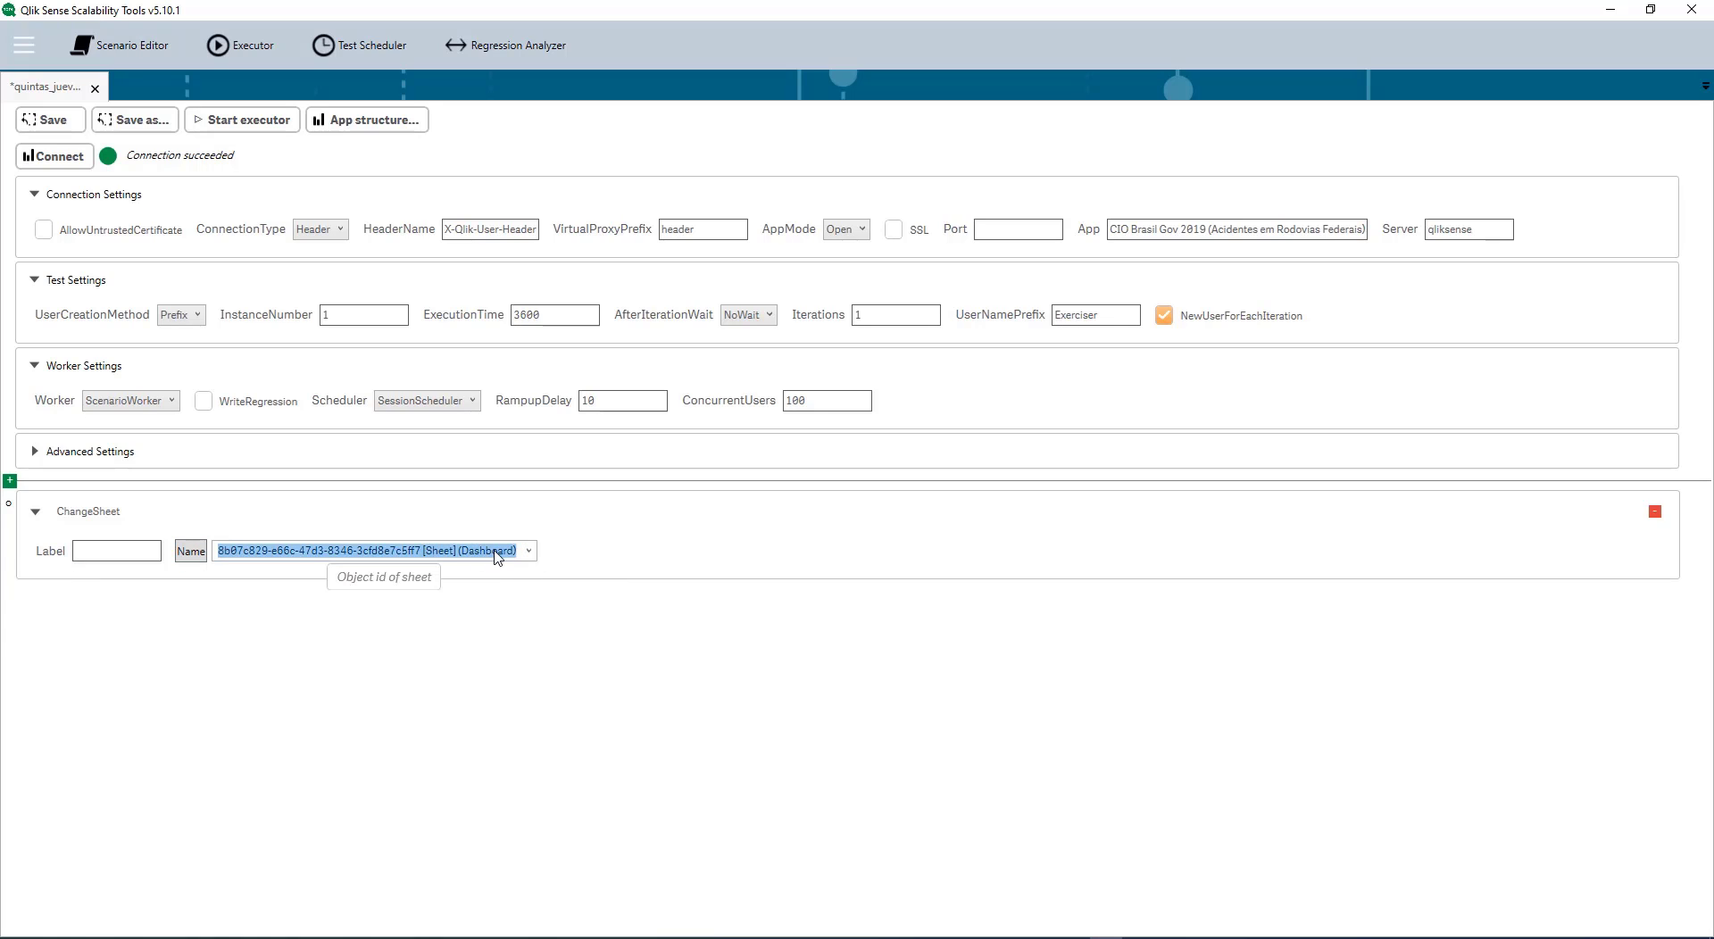
# Step: Add a TimerDelay action after the sheet change and set its Param1 to 27
pyautogui.rightClick(307, 603)
pyautogui.moveTo(265, 616)
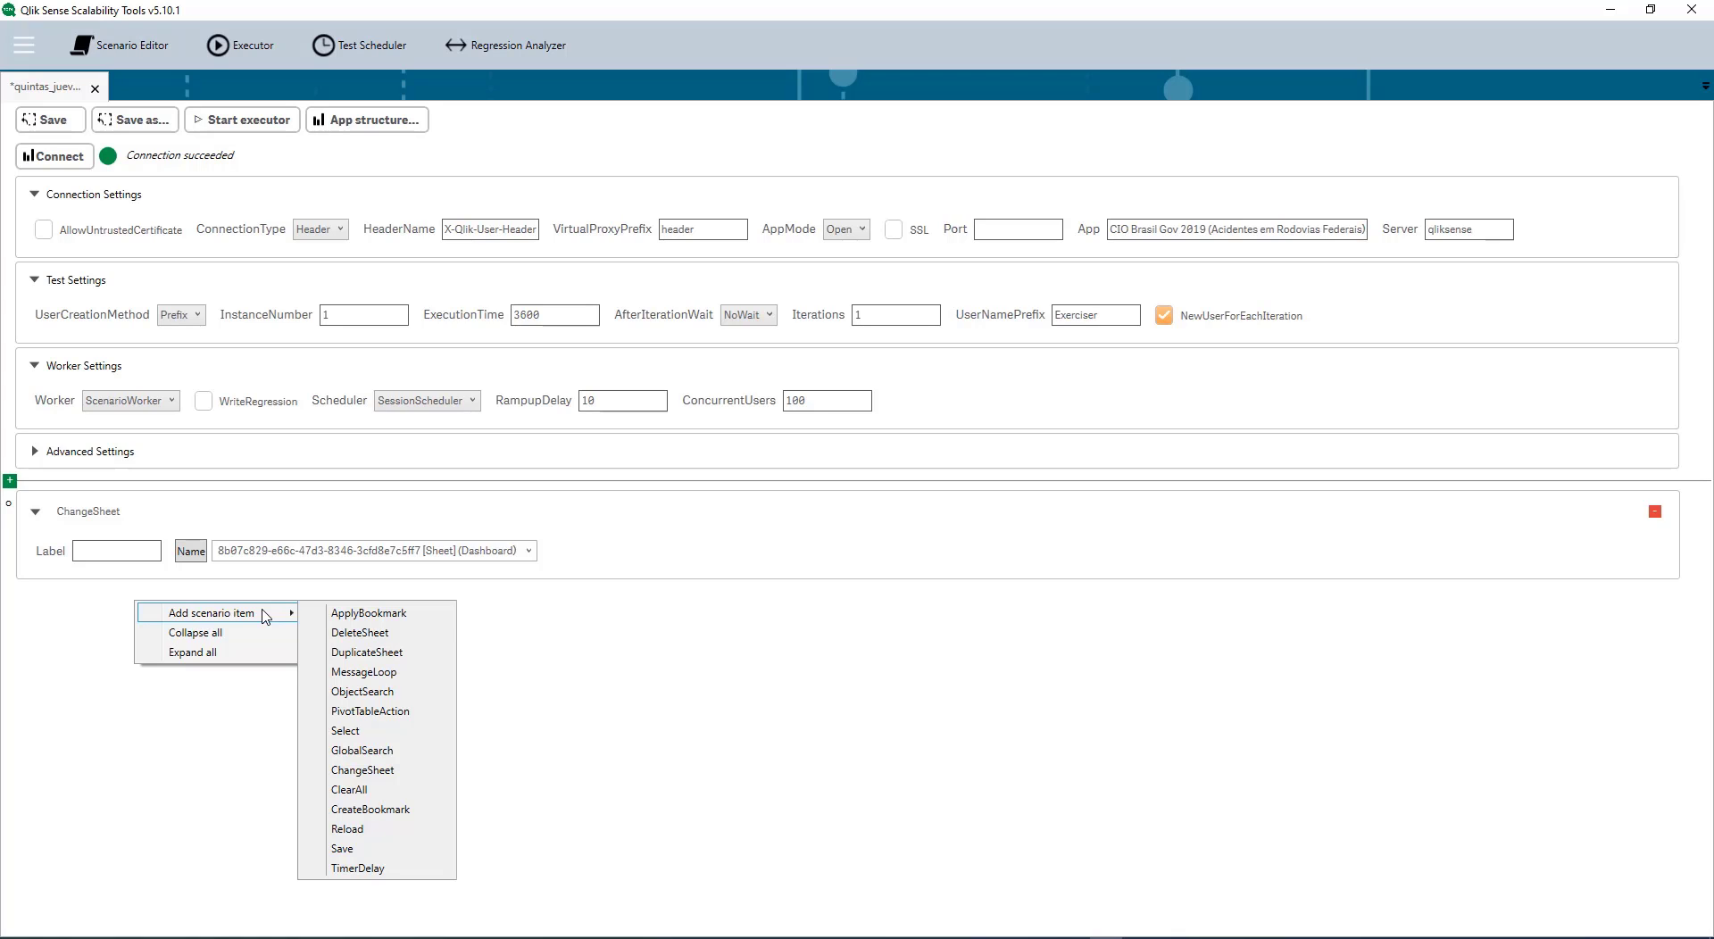
pyautogui.click(384, 869)
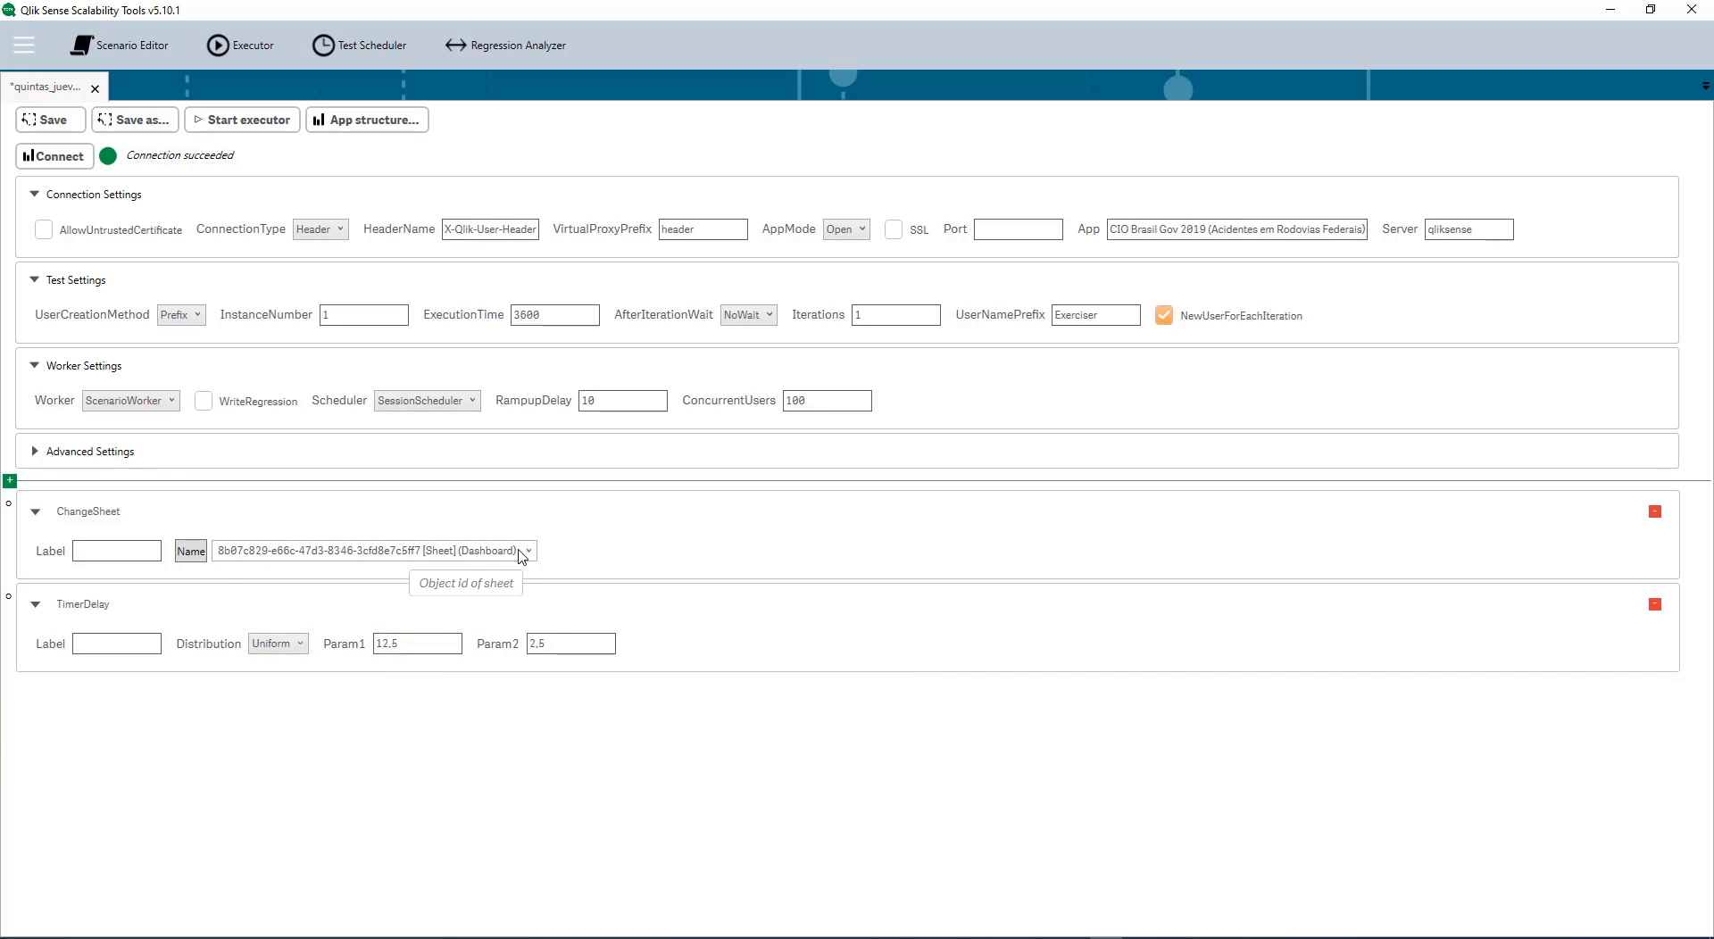
pyautogui.moveTo(444, 646)
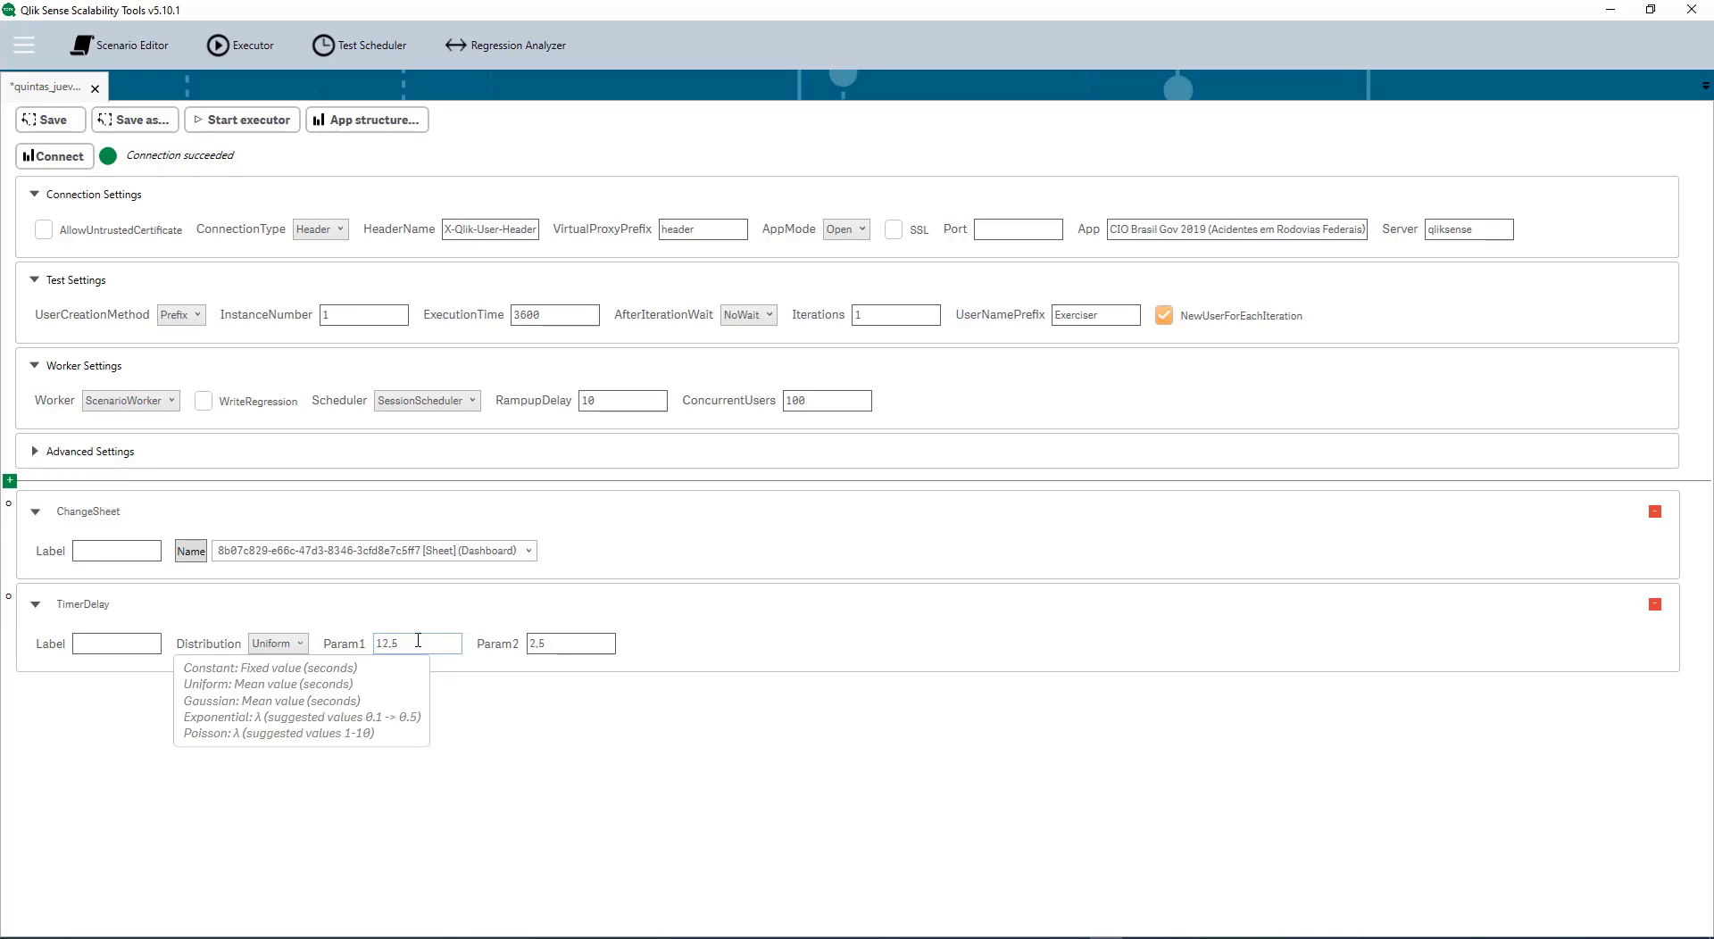
pyautogui.moveTo(418, 640); pyautogui.dragTo(320, 645)
pyautogui.write('27')
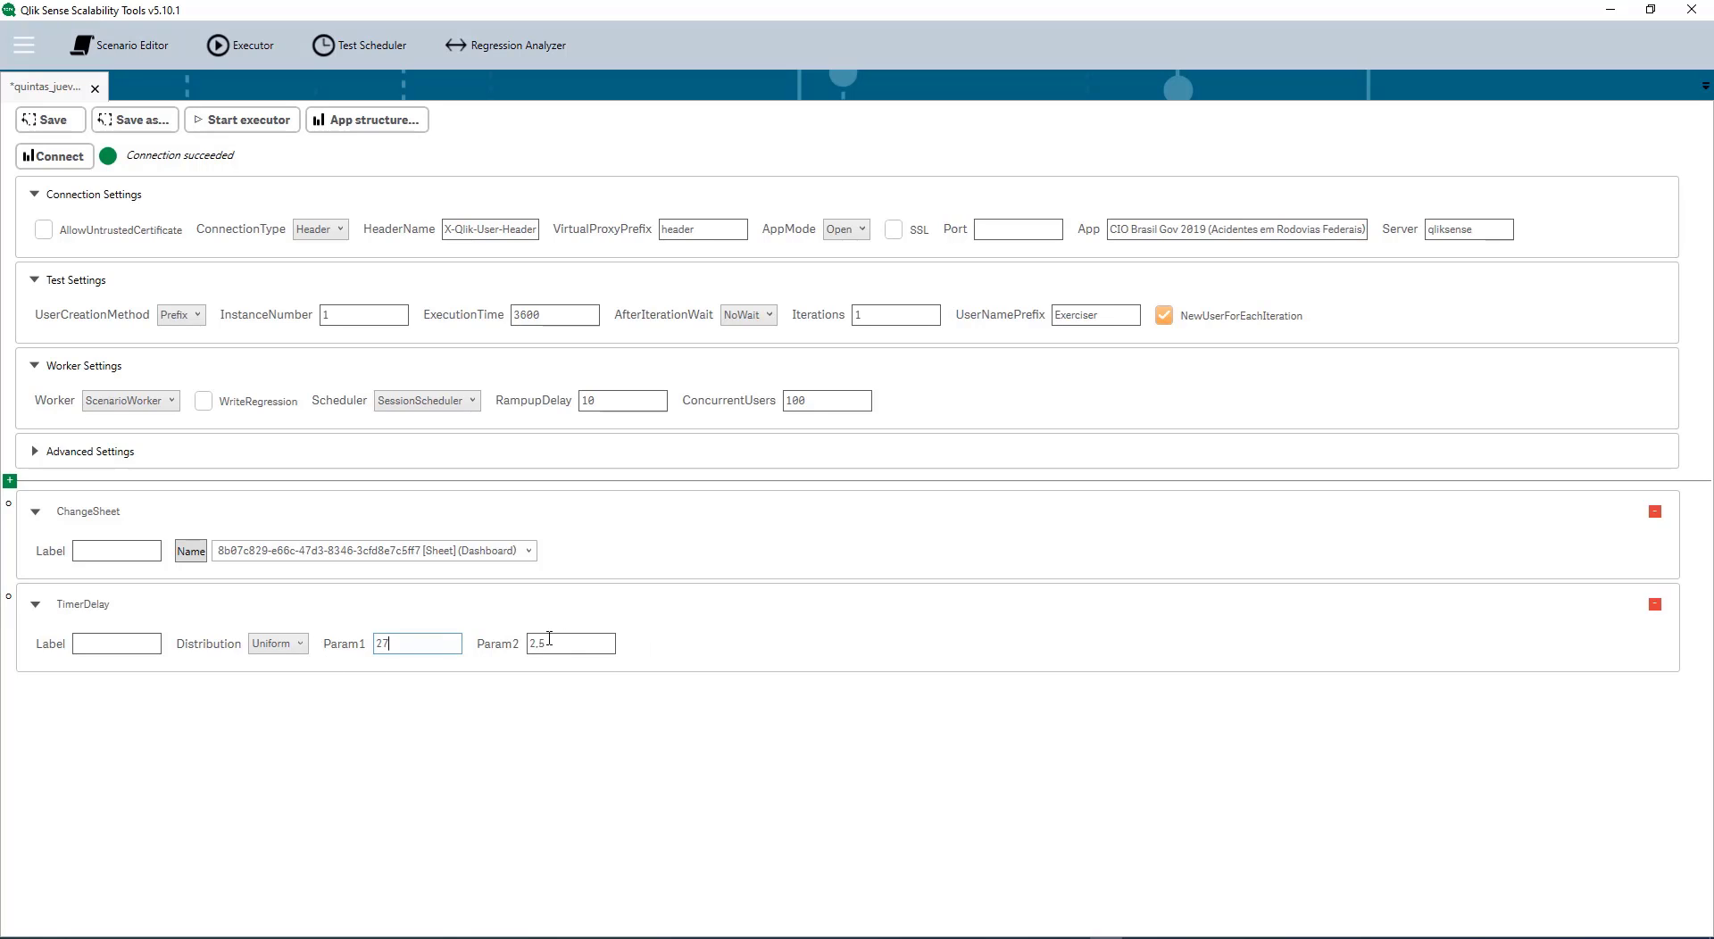
# Step: Clear the entered Param1 value of the TimerDelay action and collapse the action
pyautogui.moveTo(428, 648)
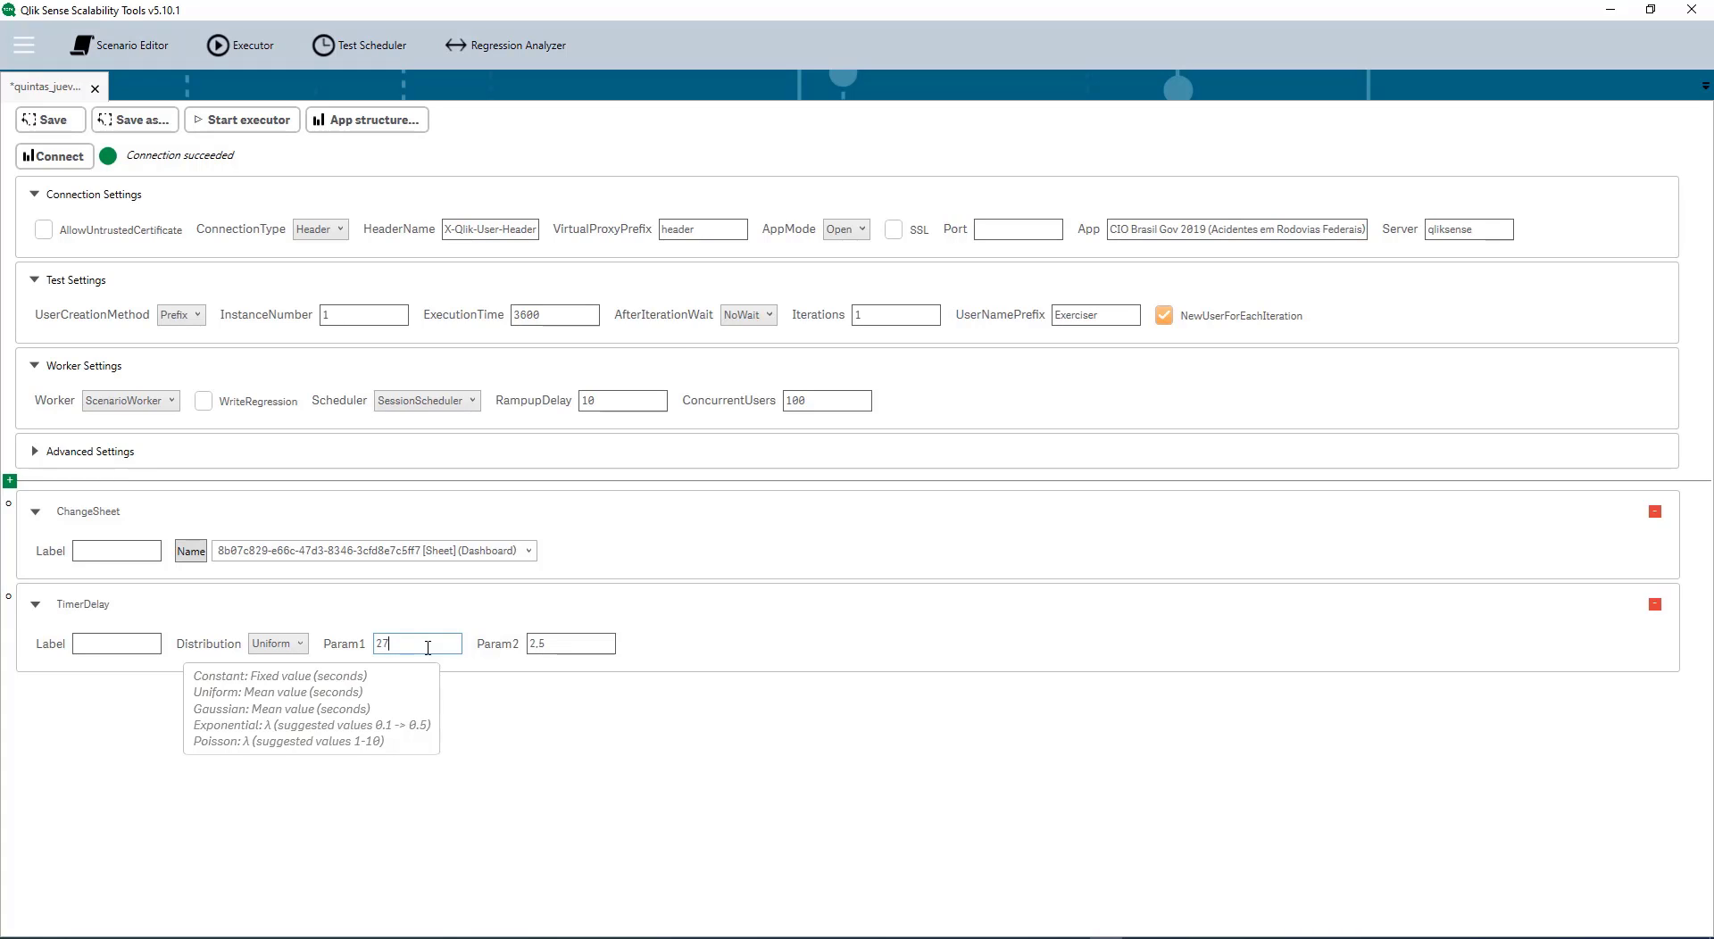
pyautogui.doubleClick(382, 643)
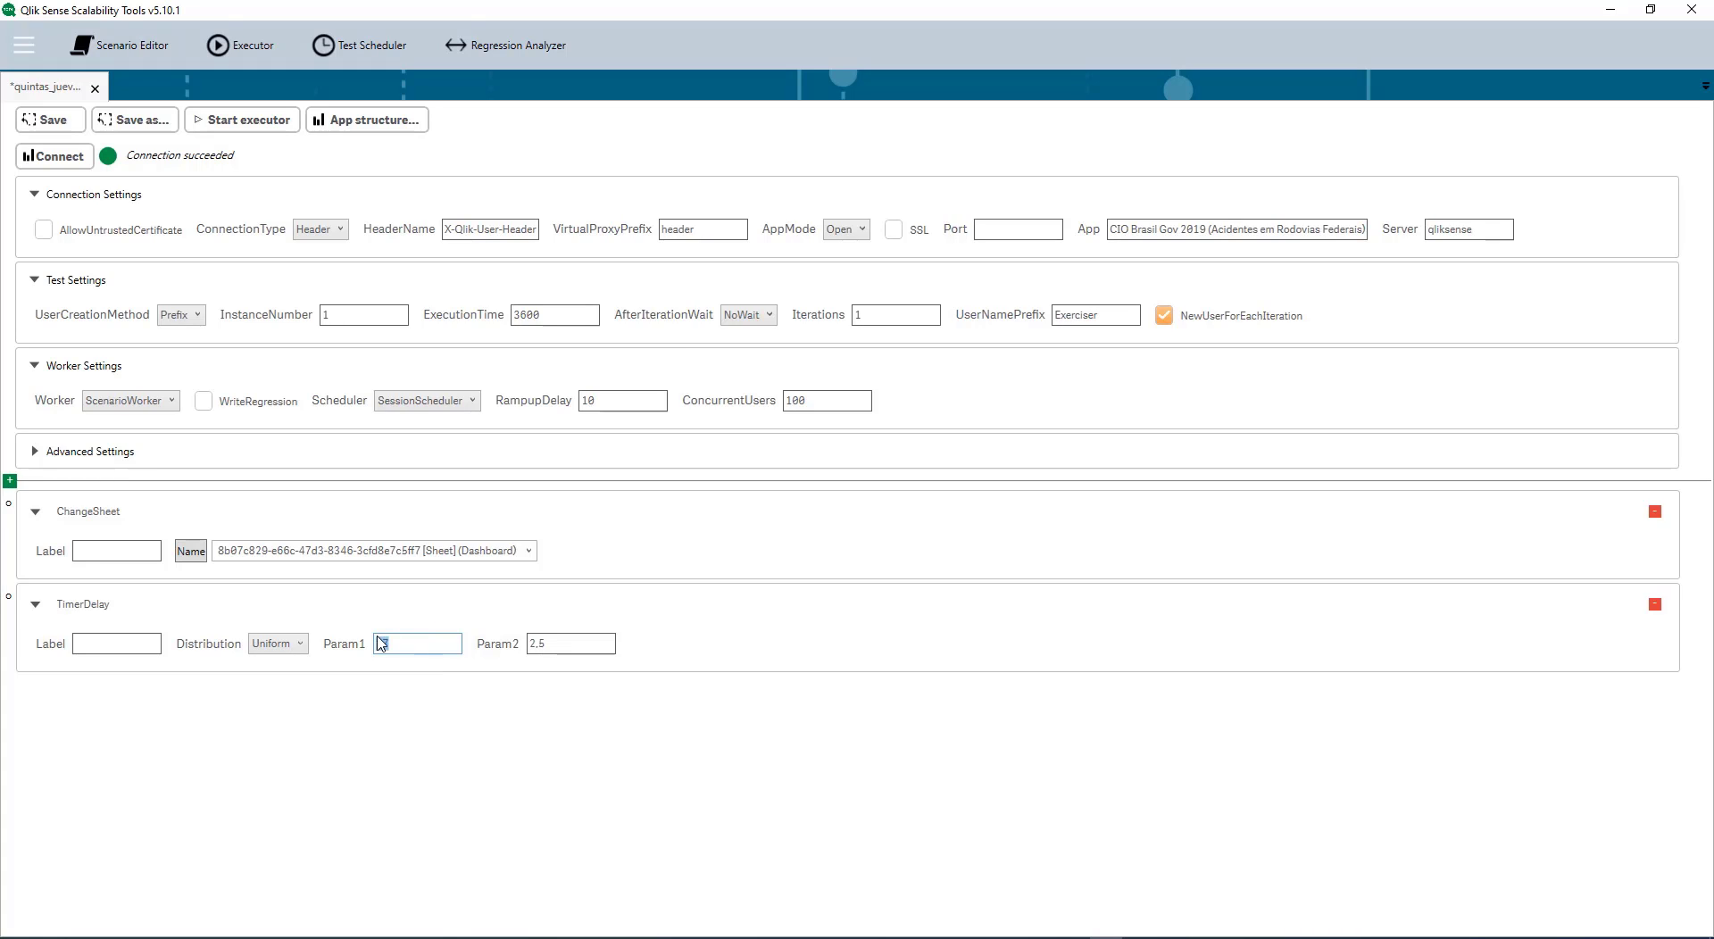
pyautogui.press('BackSpace')
pyautogui.click(351, 614)
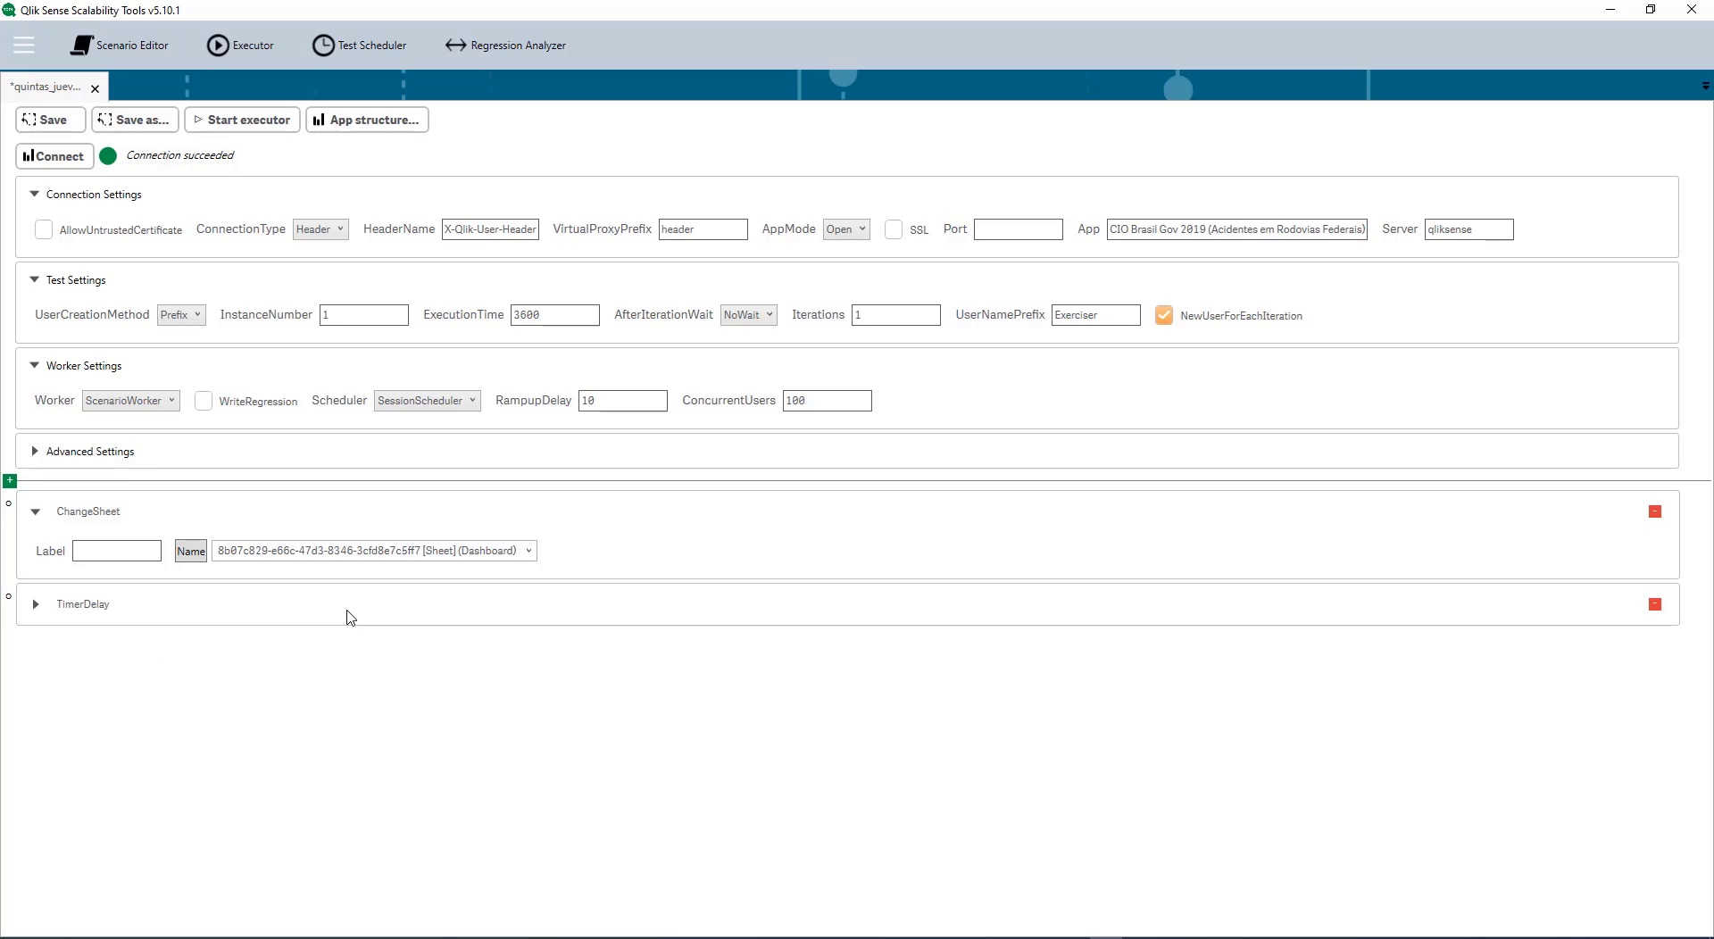
# Step: Add a Select action after the delay and choose the UF listbox as its object
pyautogui.rightClick(220, 699)
pyautogui.moveTo(203, 704)
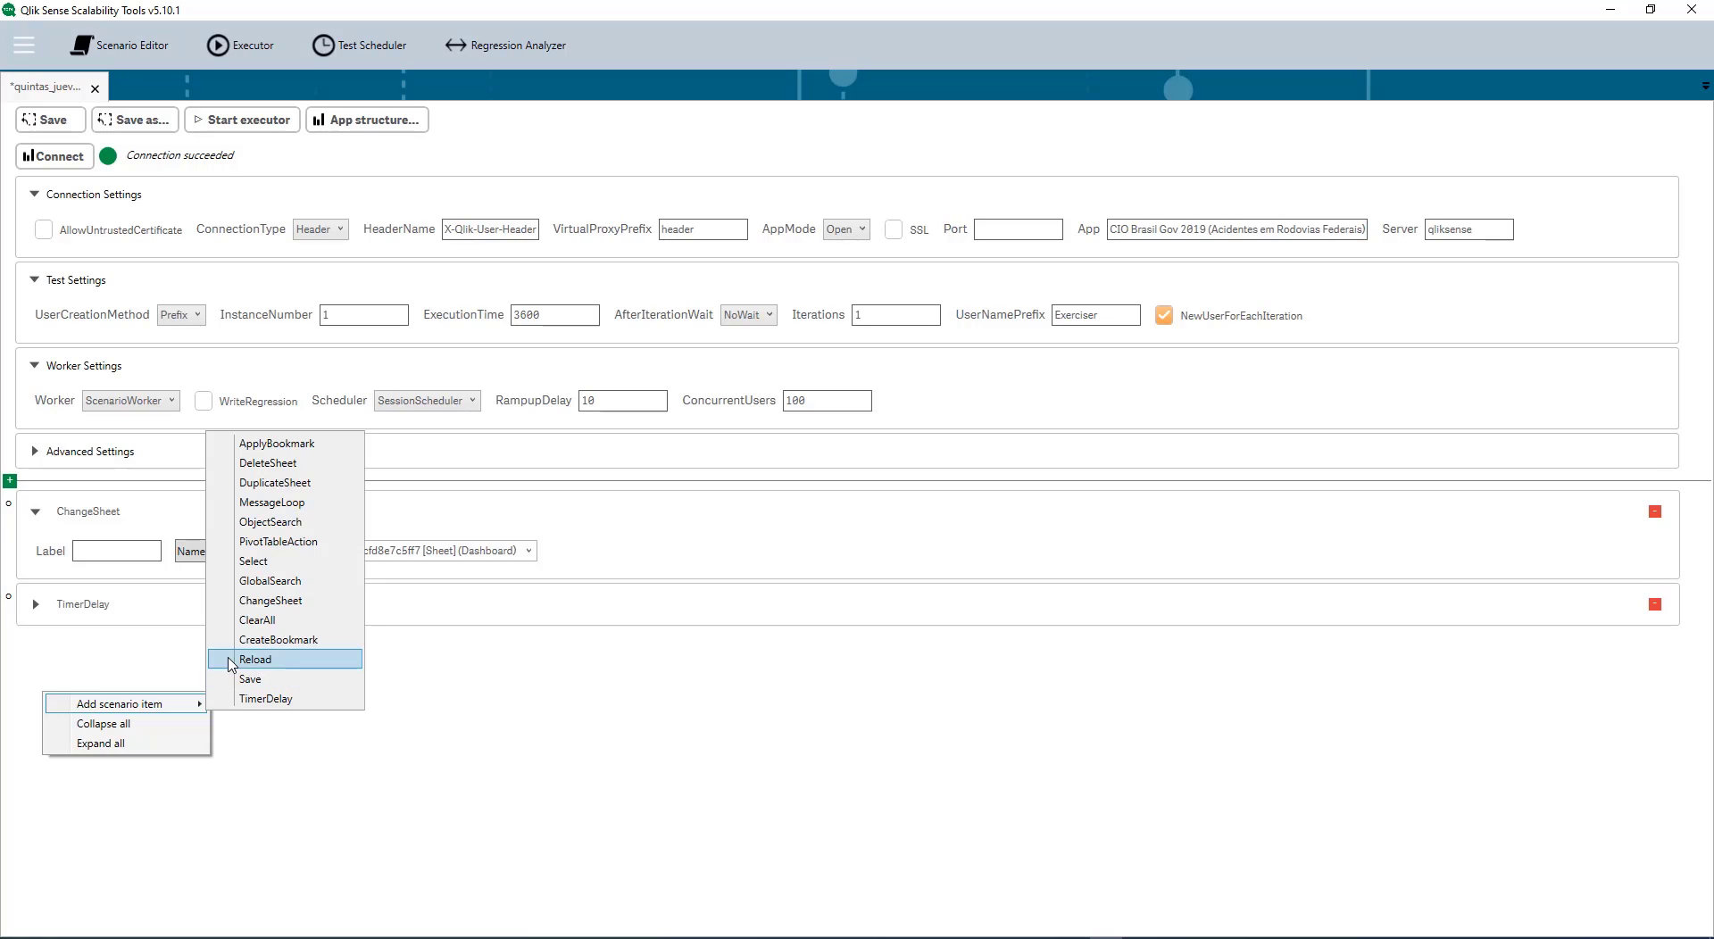
pyautogui.click(295, 569)
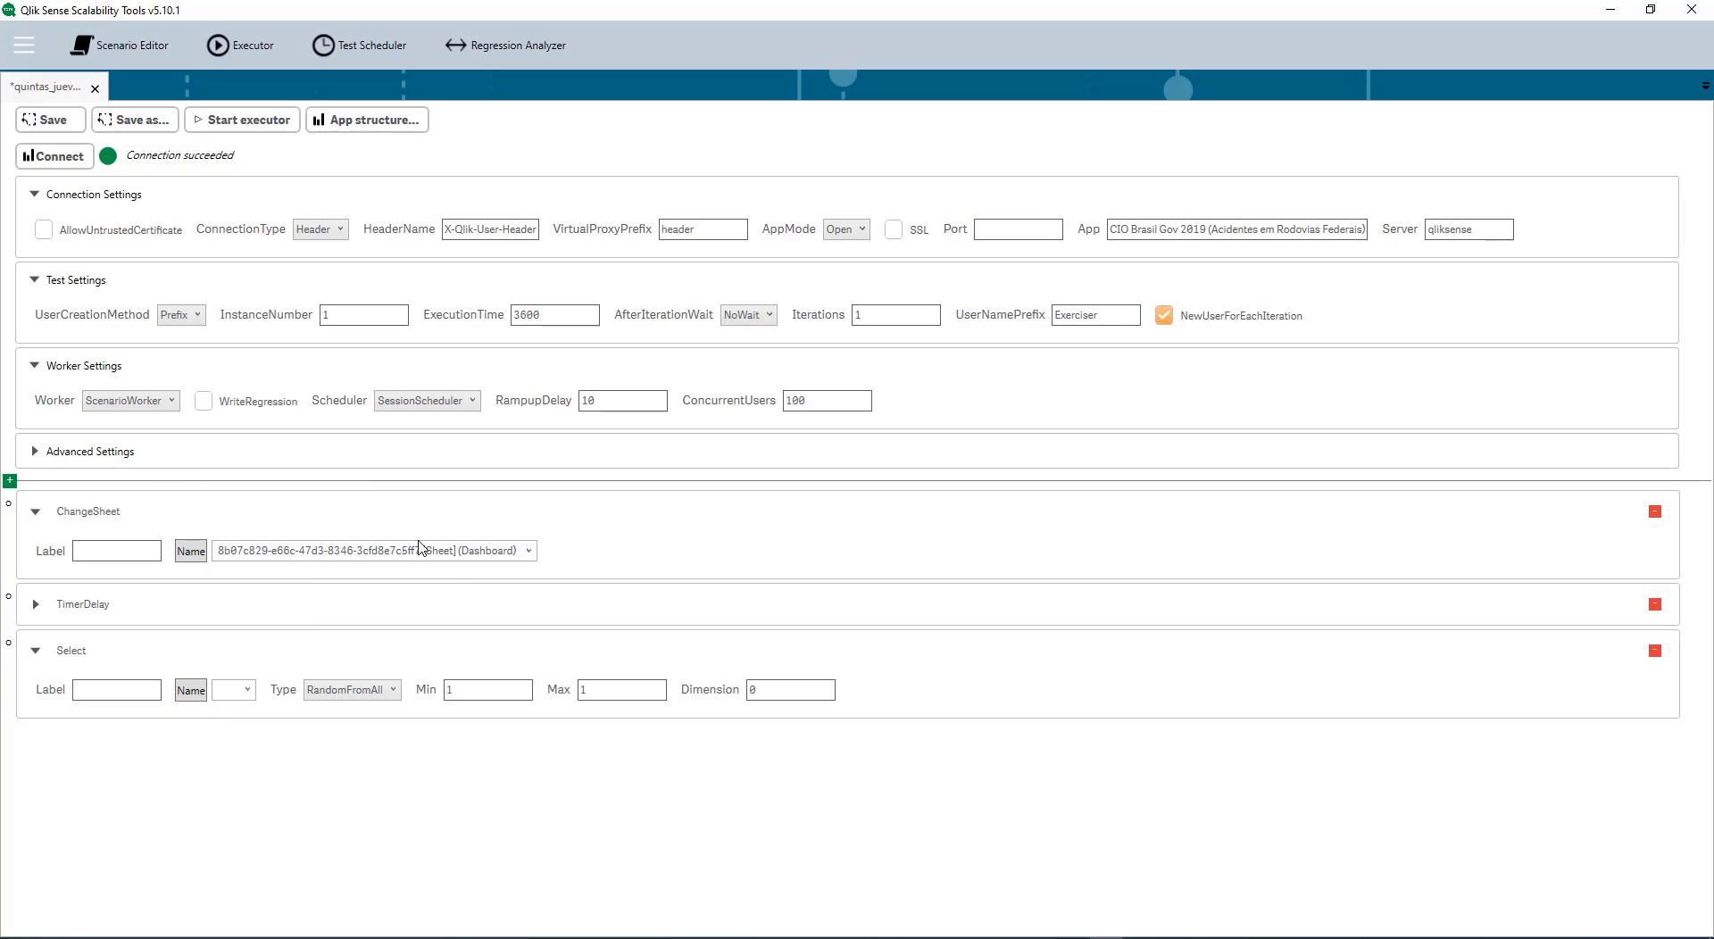
pyautogui.click(247, 690)
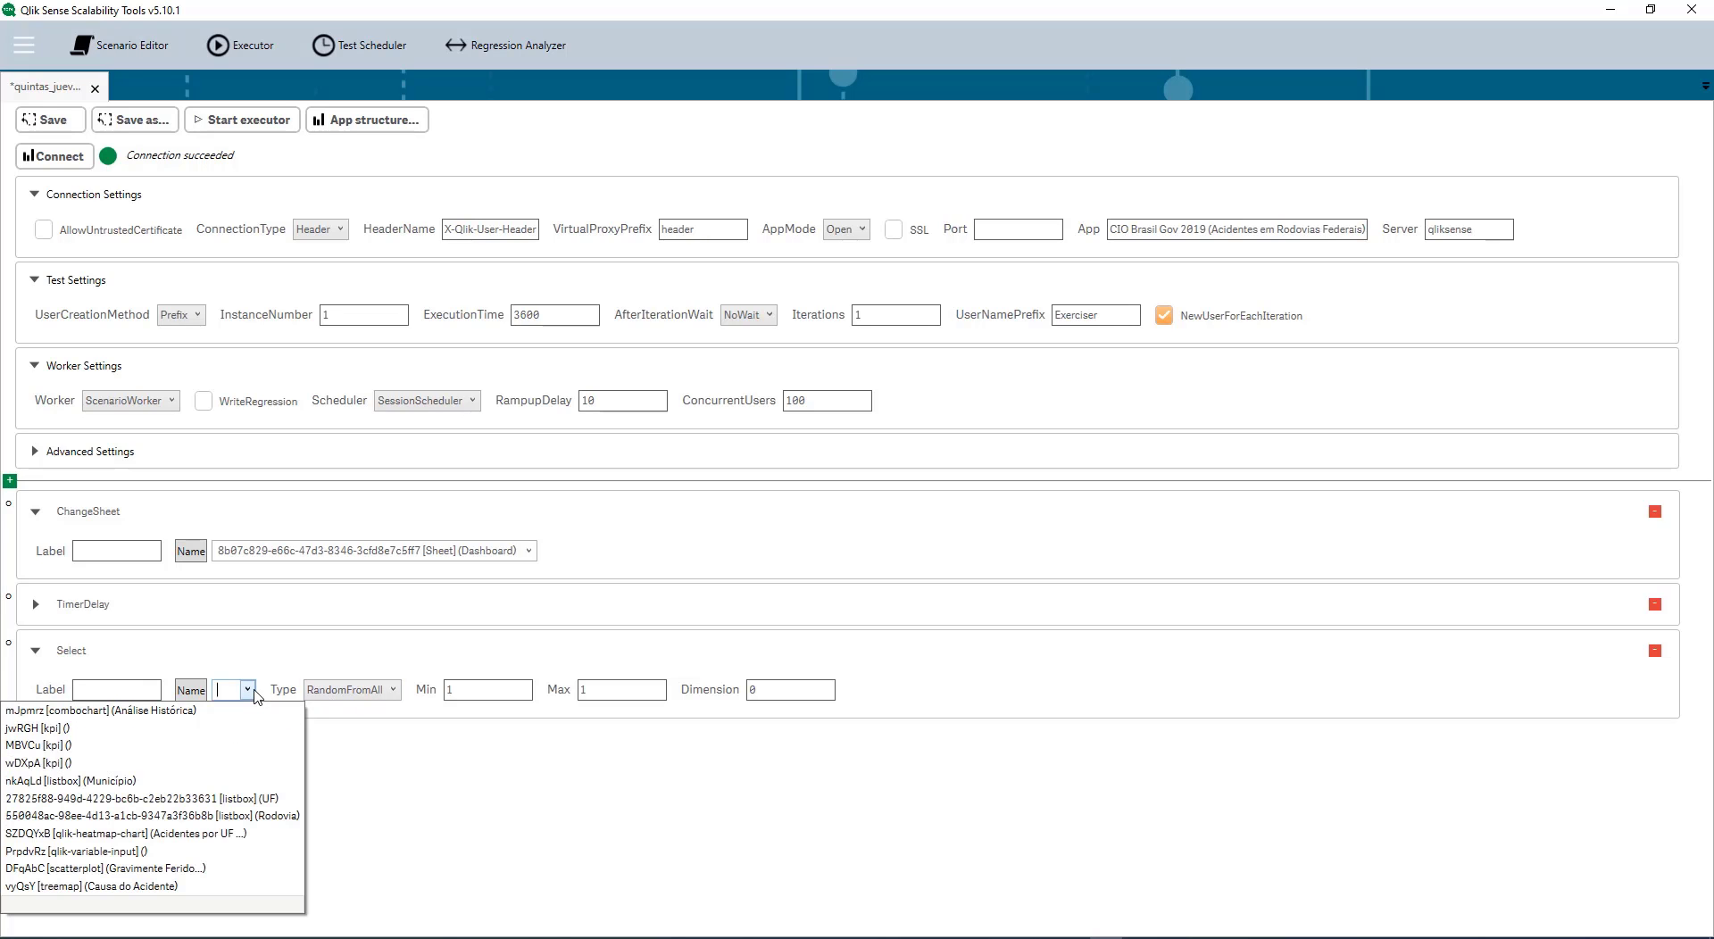
pyautogui.click(242, 800)
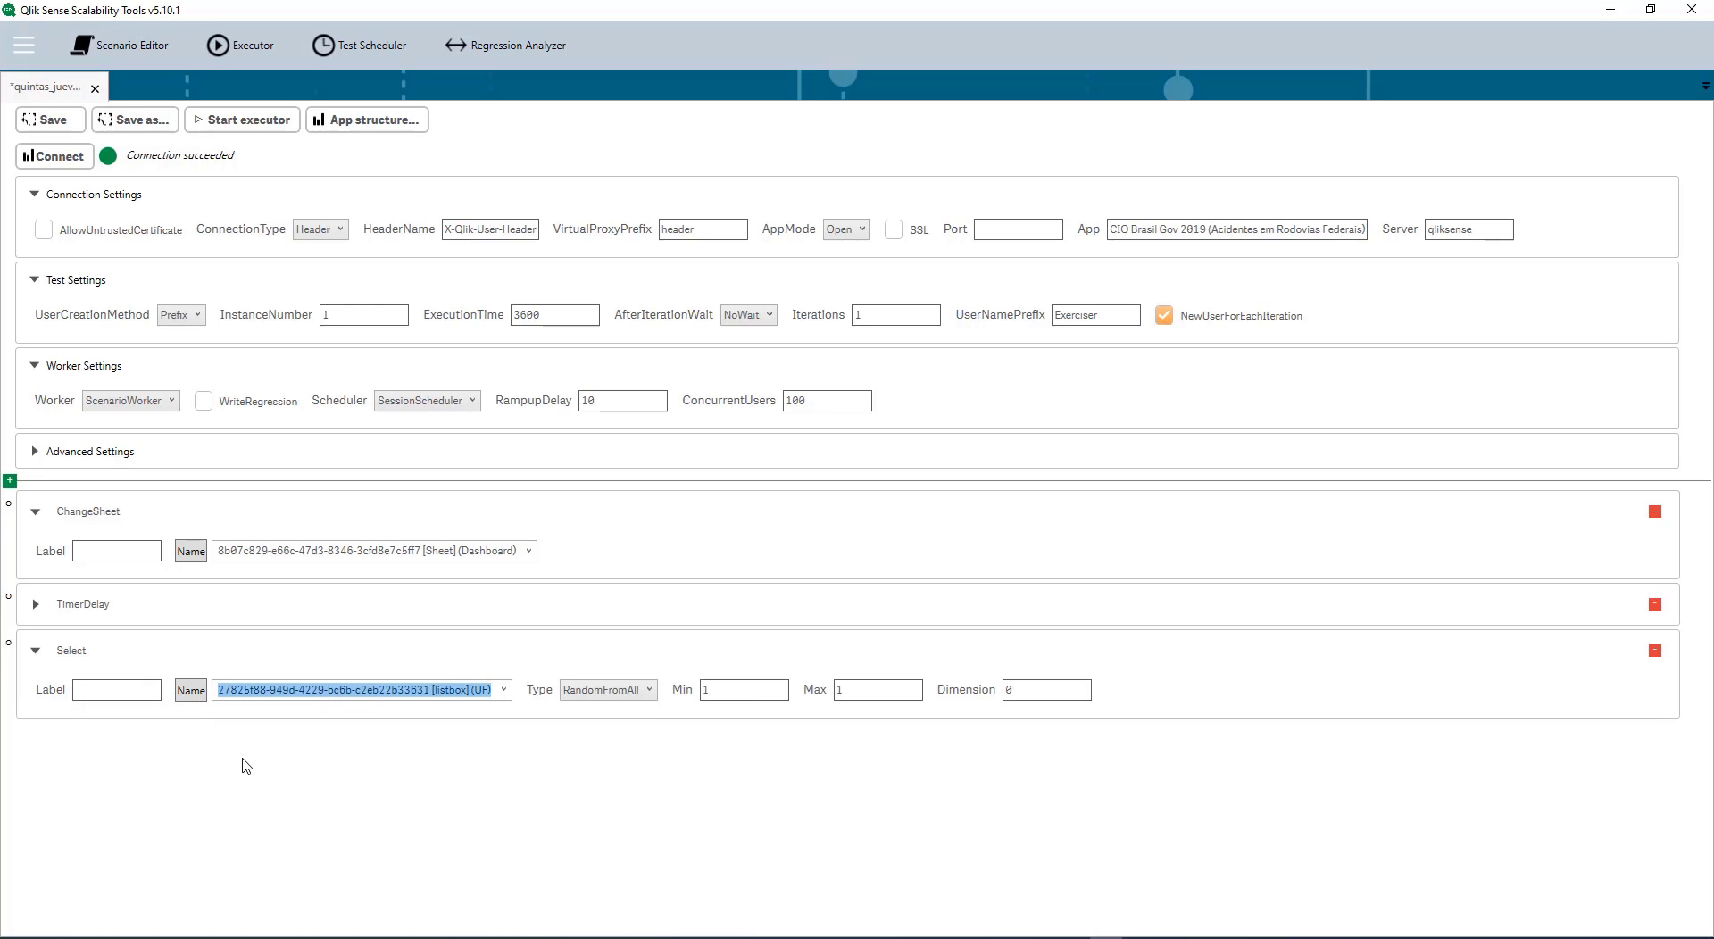
# Step: Set the Select action's type to RandomFromEnabled and its Max to 10
pyautogui.click(630, 689)
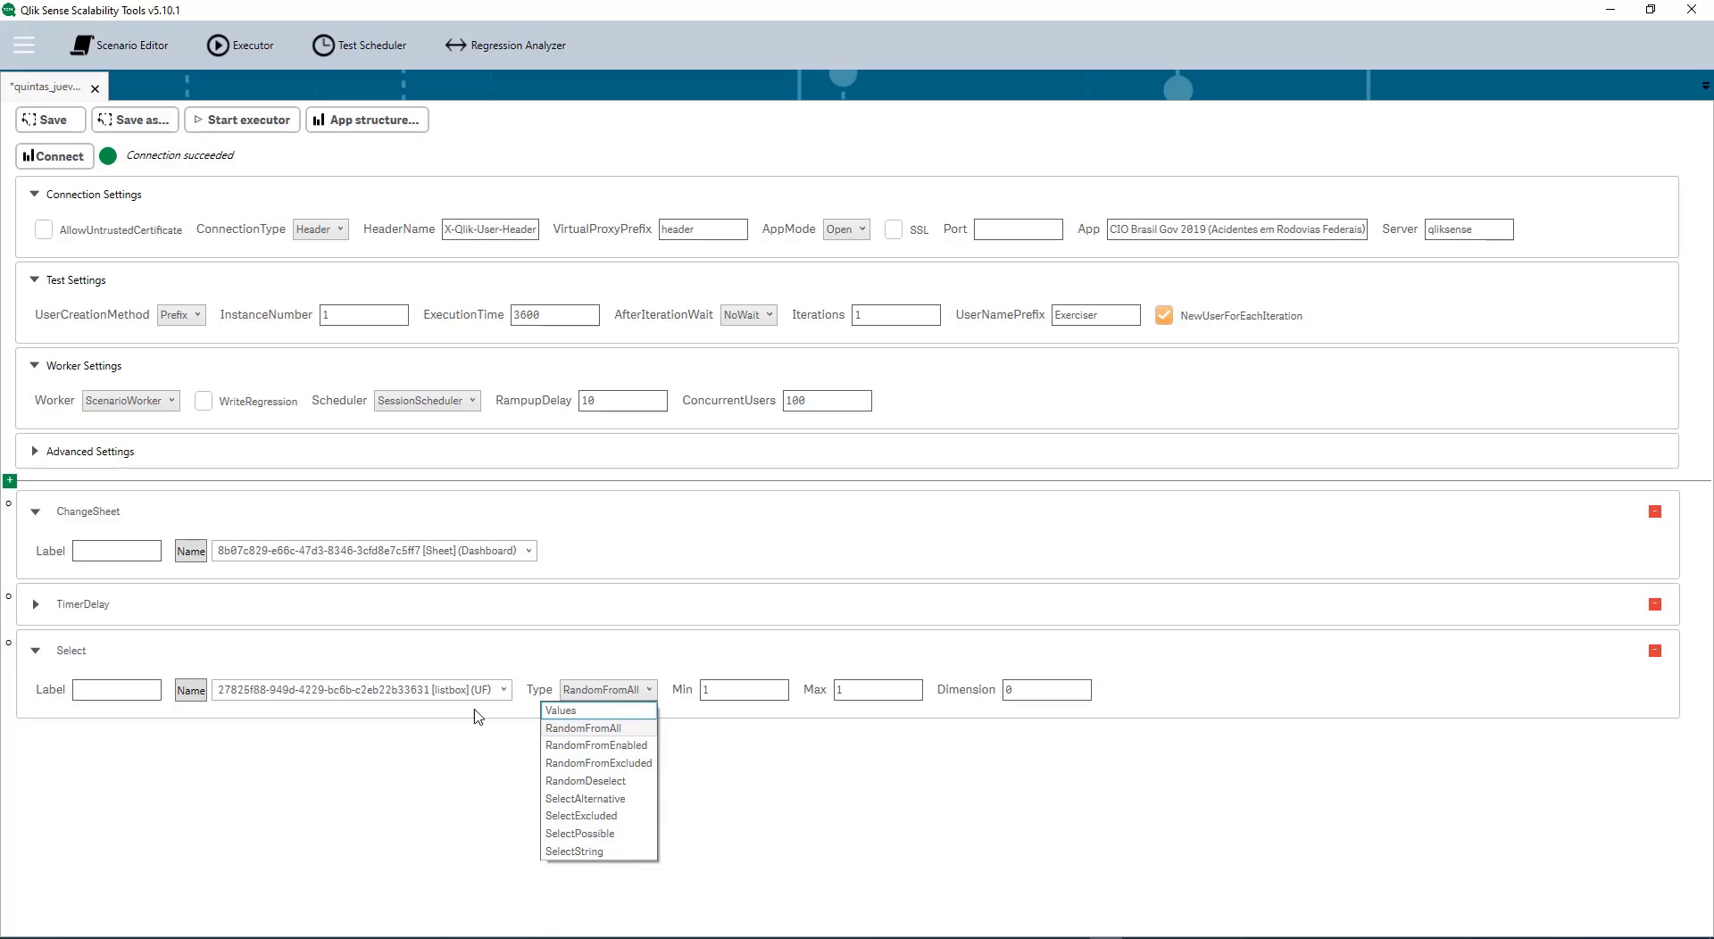
pyautogui.click(609, 714)
pyautogui.click(602, 693)
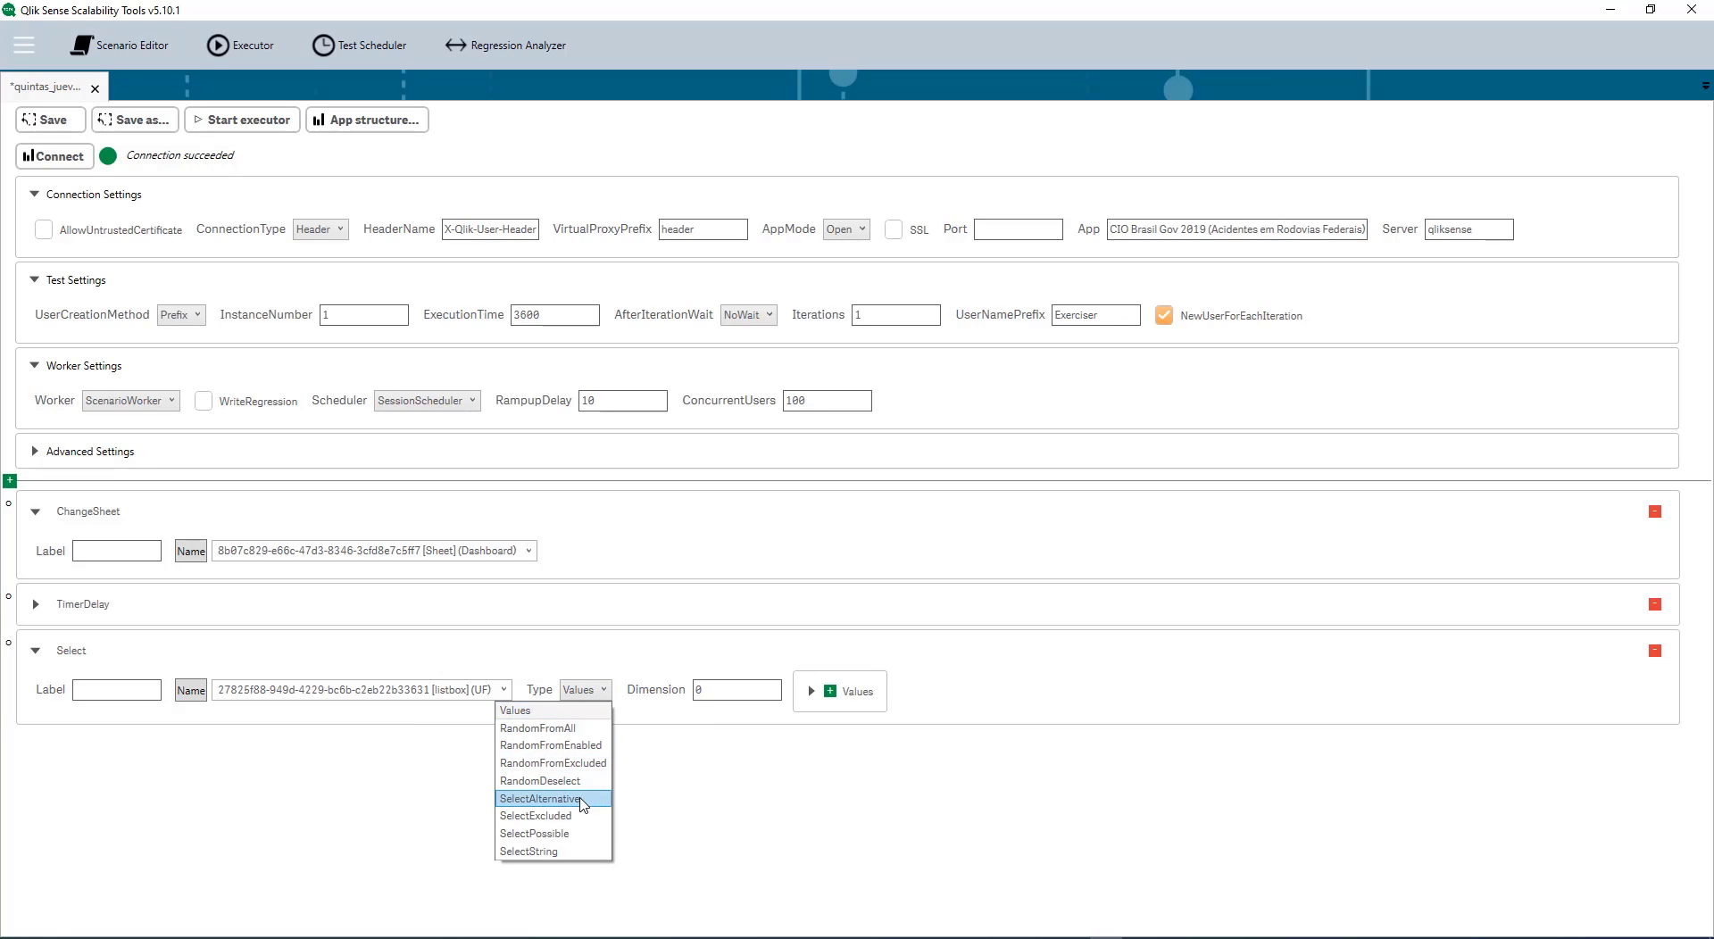
pyautogui.click(589, 748)
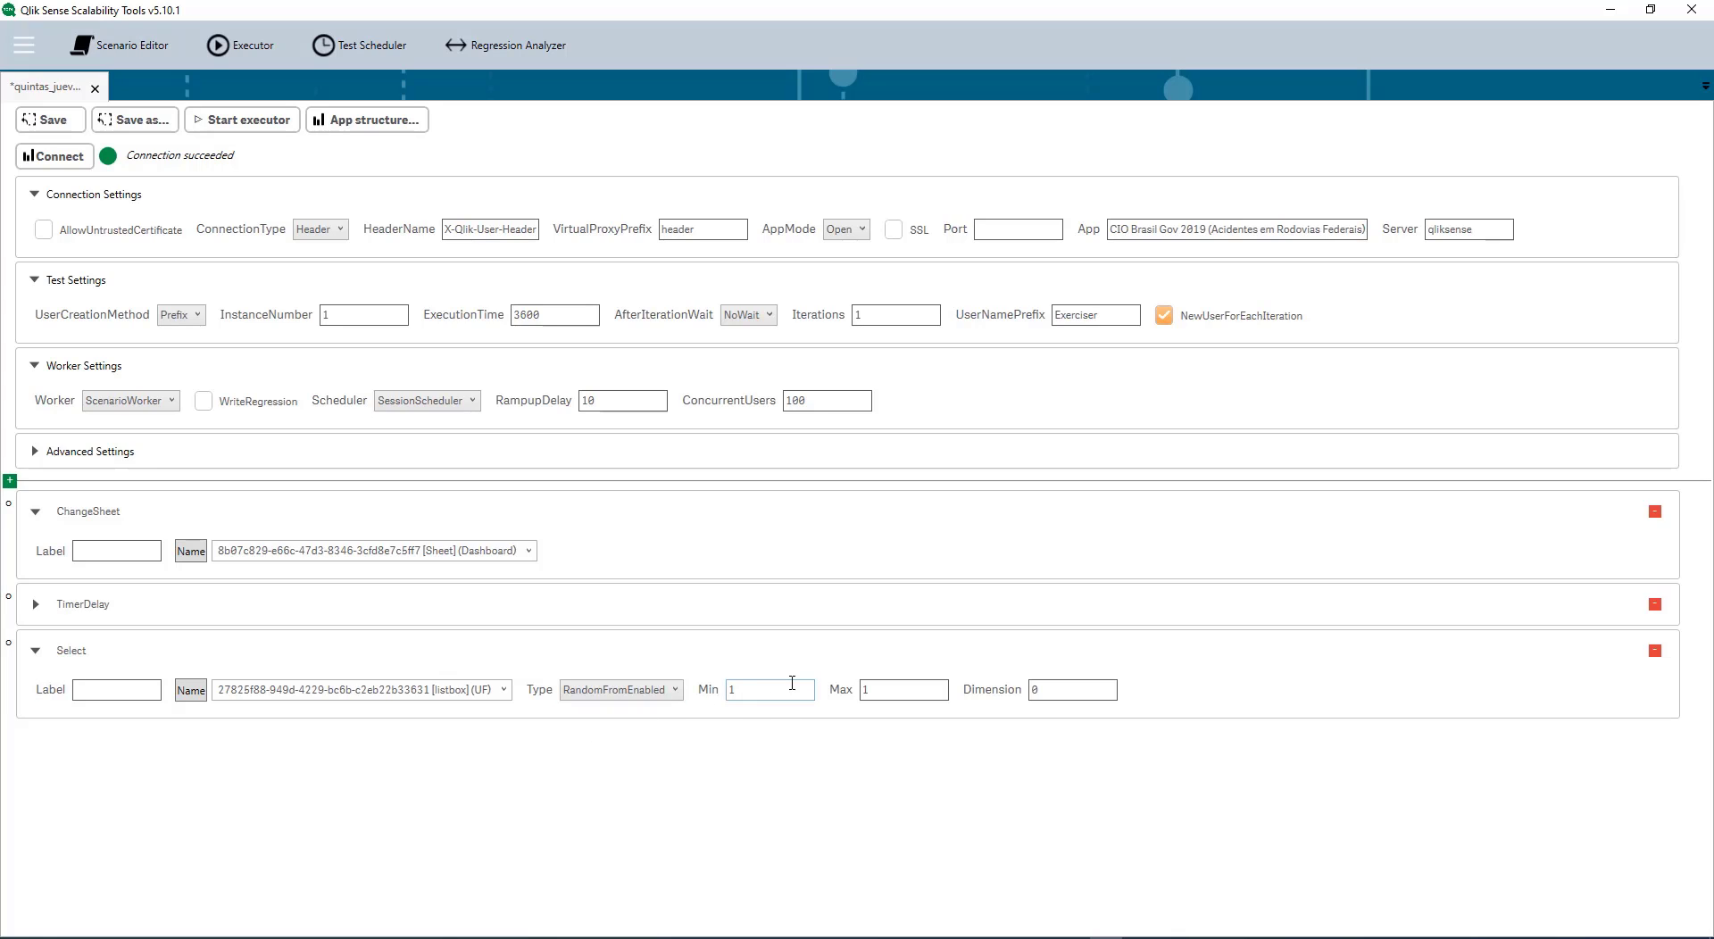
pyautogui.doubleClick(916, 683)
pyautogui.doubleClick(910, 694)
pyautogui.click(882, 786)
# Step: Add a second TimerDelay action after the Select action and collapse it
pyautogui.rightClick(153, 747)
pyautogui.moveTo(268, 757)
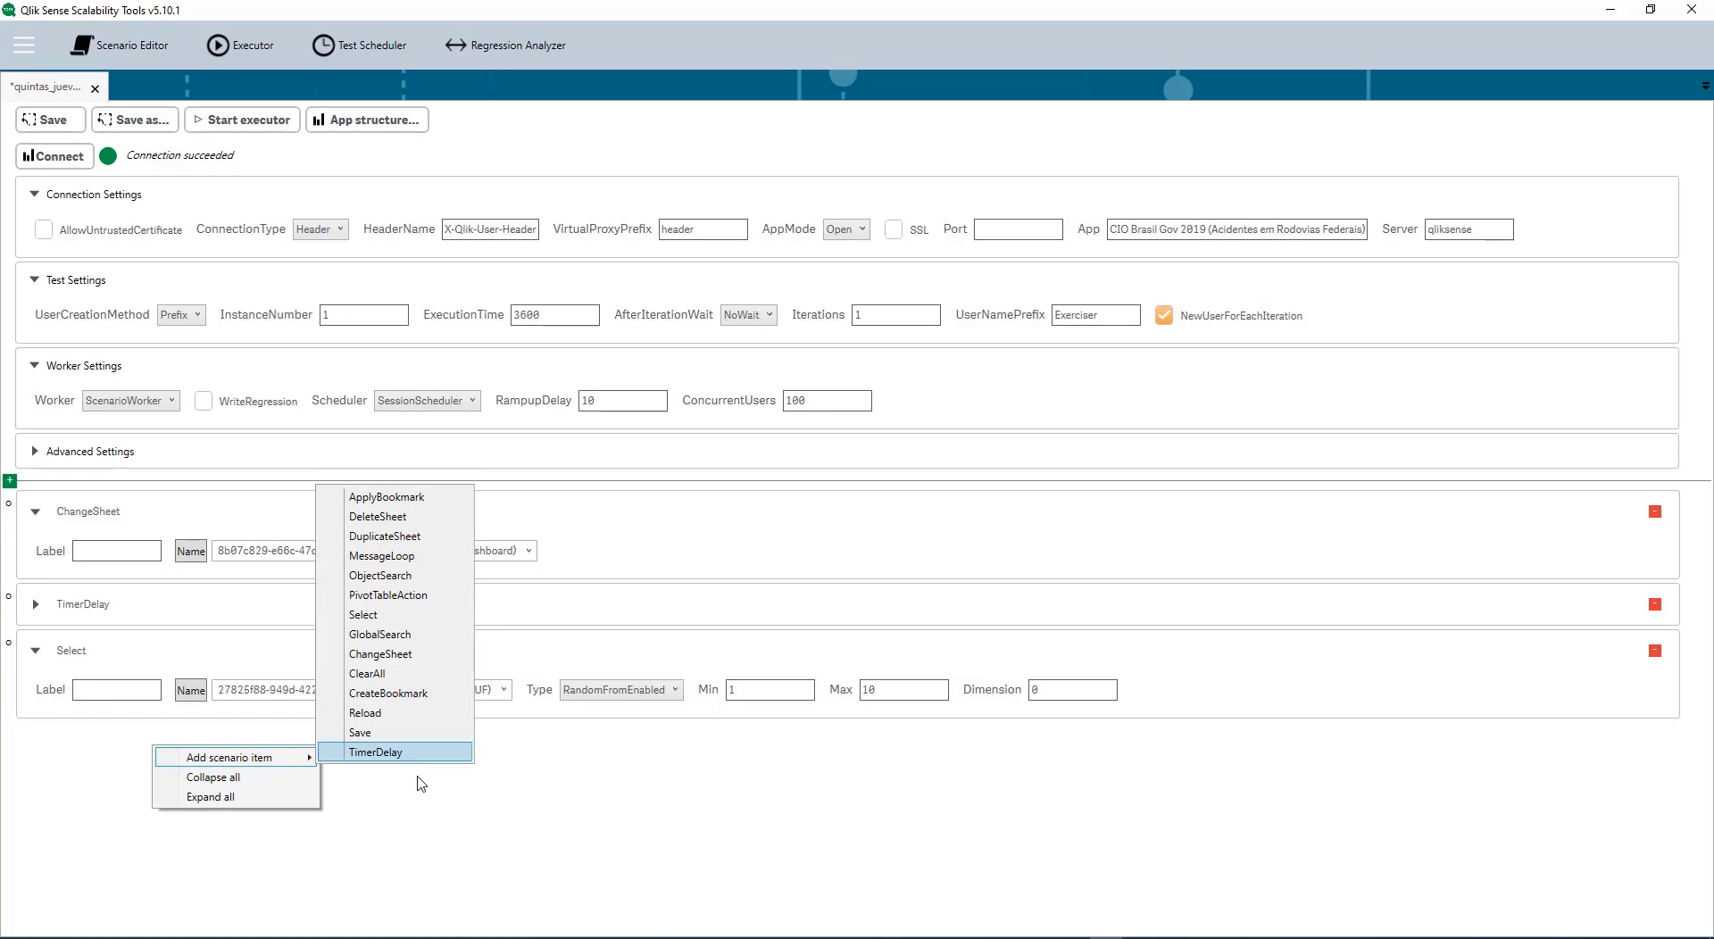
pyautogui.click(451, 755)
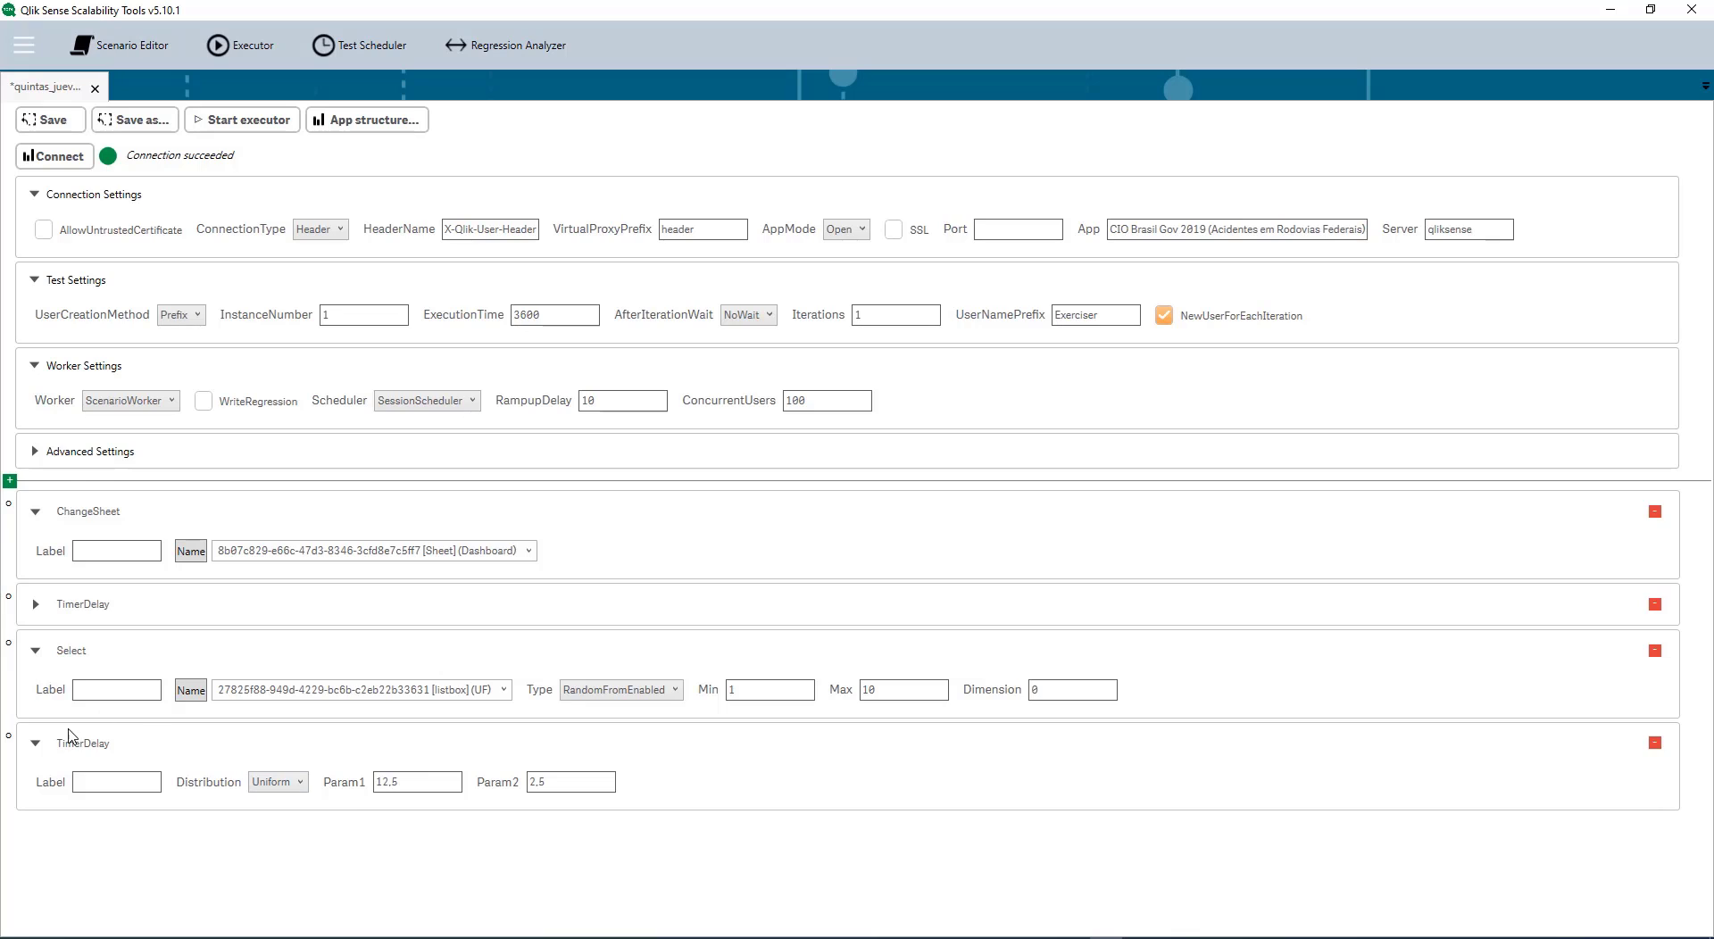
pyautogui.click(49, 752)
# Step: Add a PivotTableAction on the Acidentes por UF heatmap chart with the operation ExpandRandom
pyautogui.rightClick(106, 785)
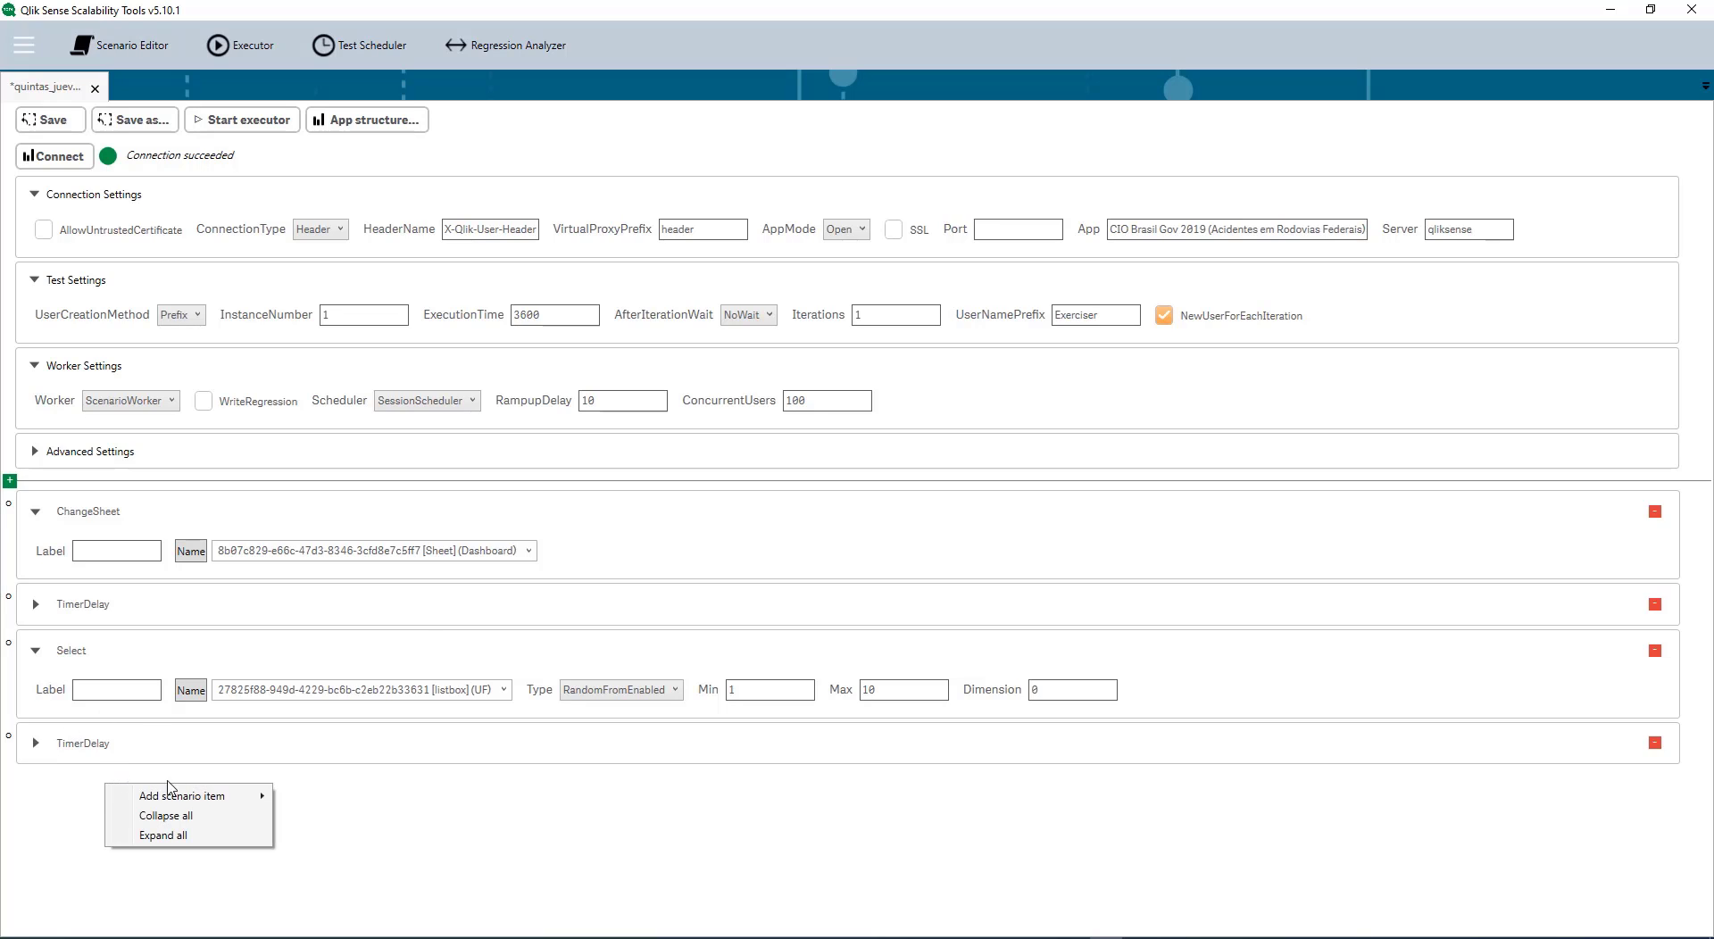
pyautogui.moveTo(184, 796)
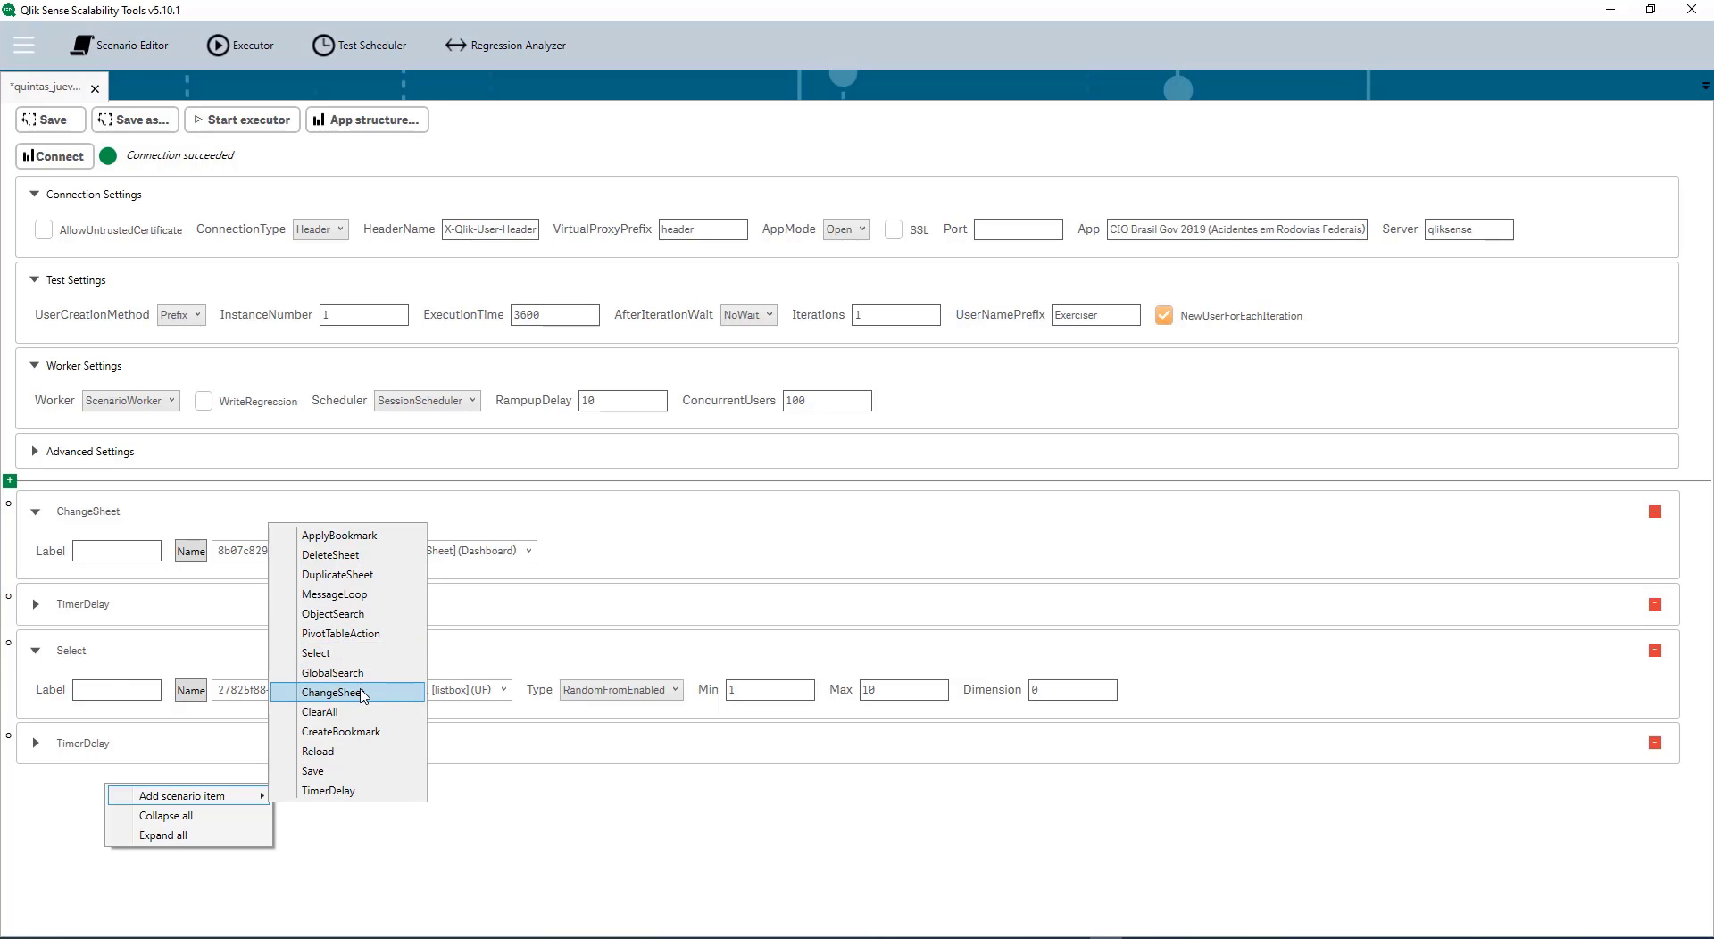
pyautogui.click(340, 633)
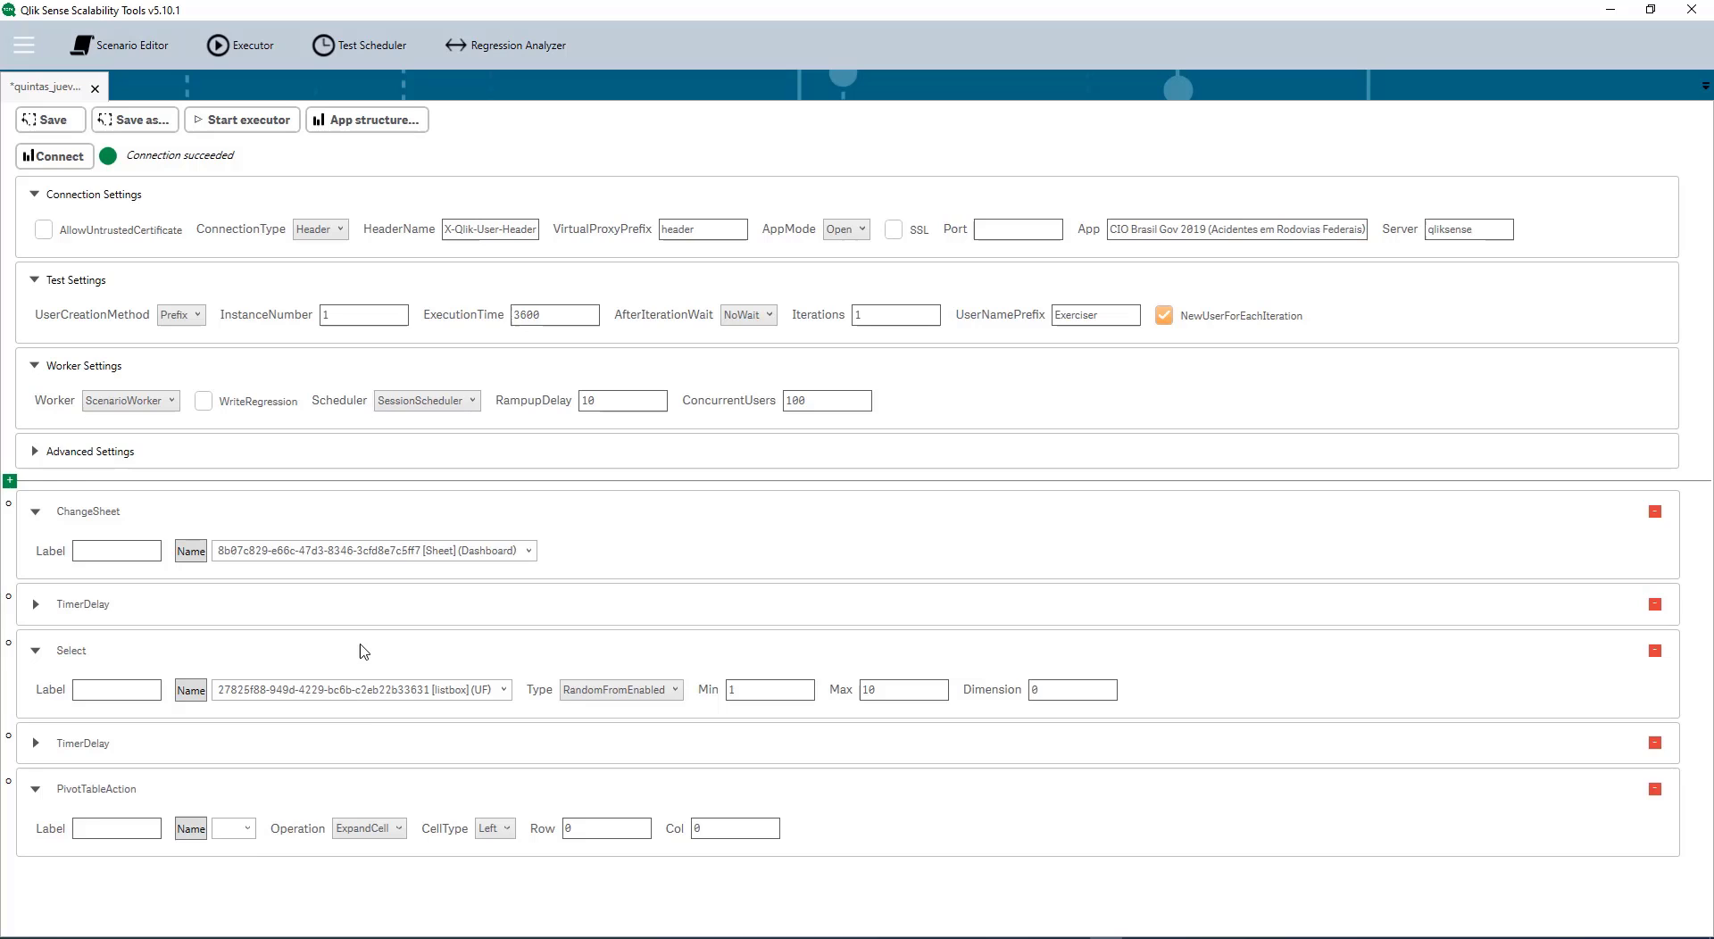
pyautogui.click(248, 830)
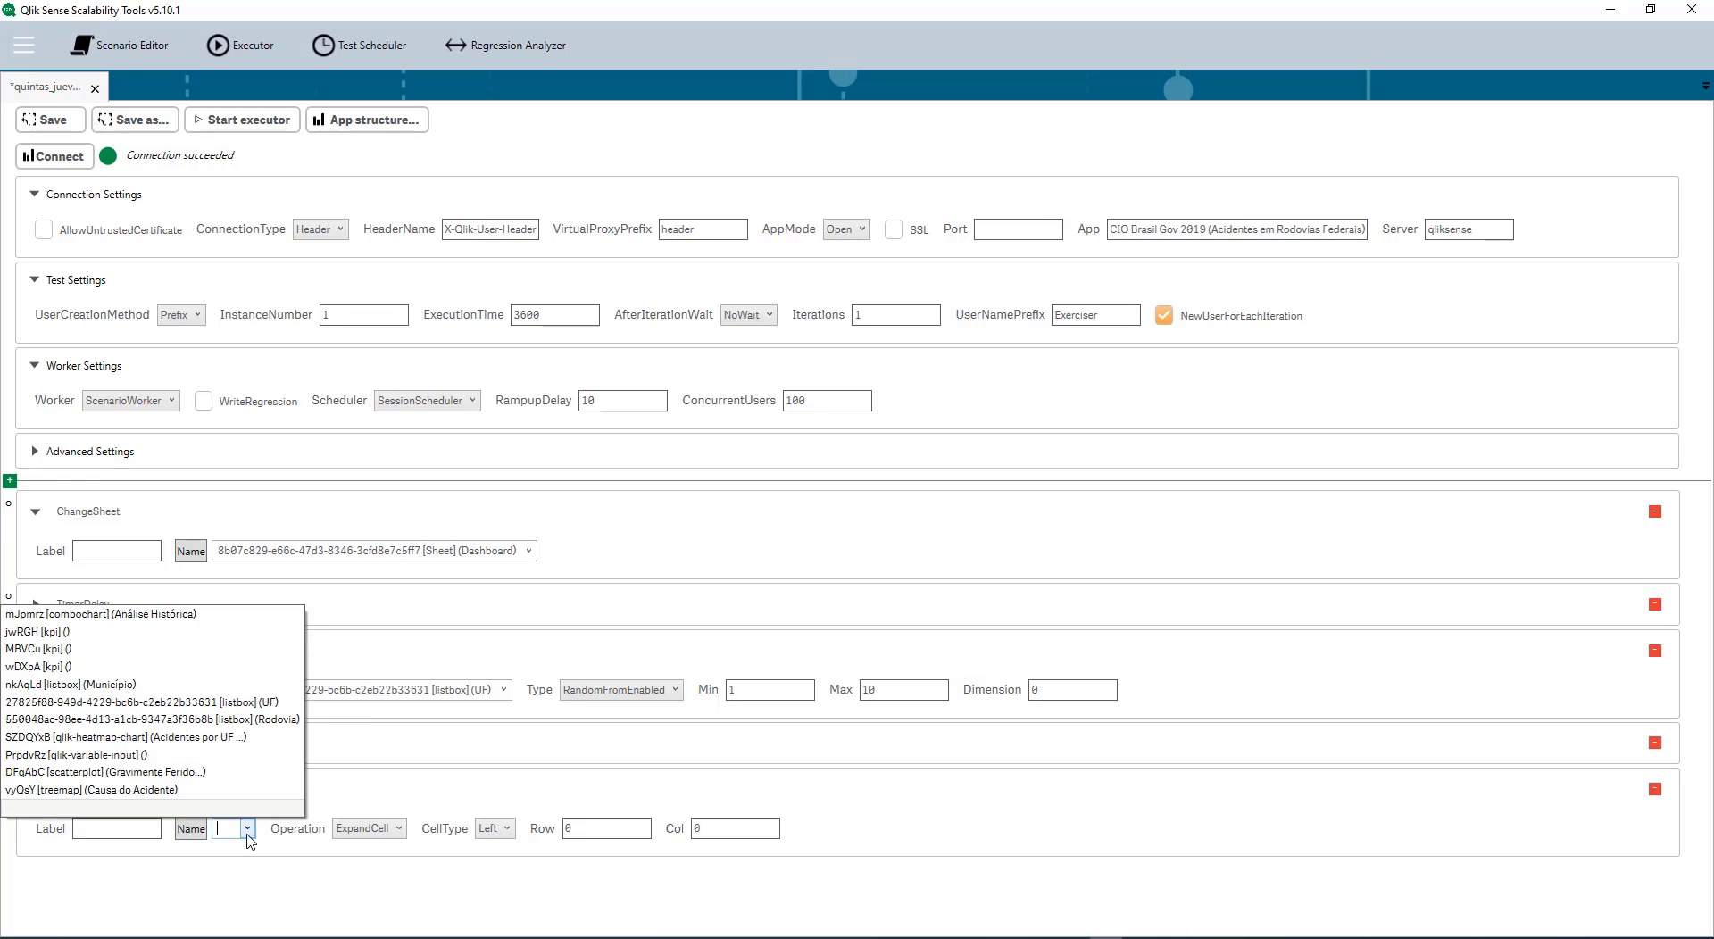
pyautogui.click(214, 737)
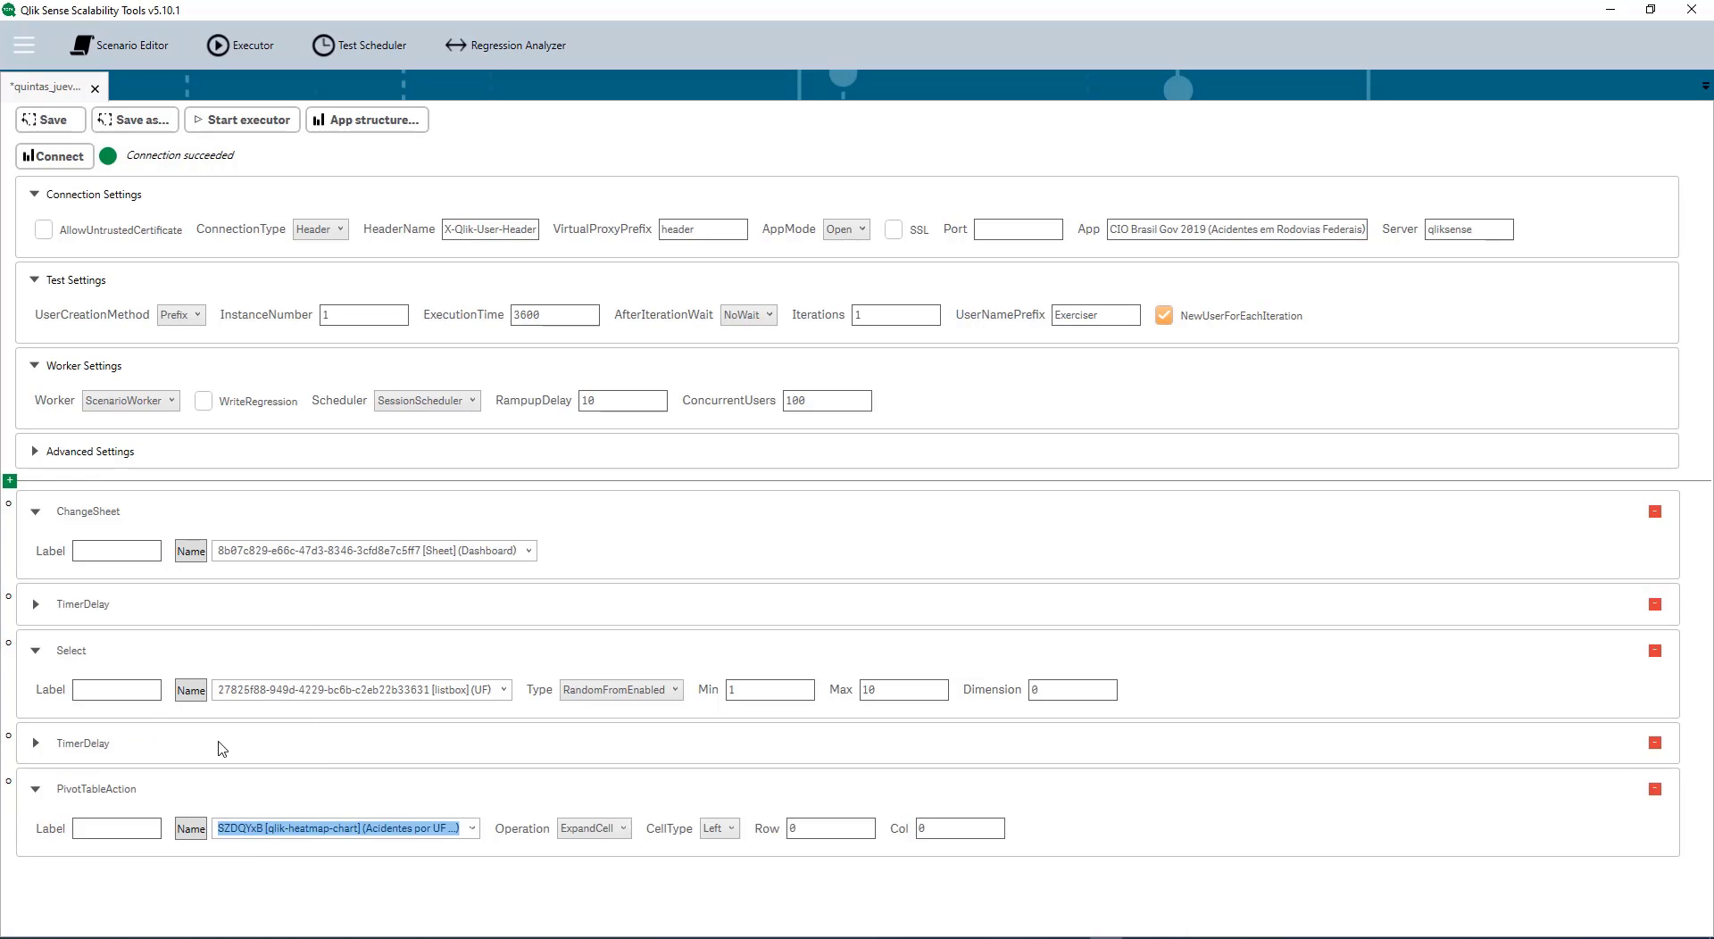
pyautogui.click(621, 831)
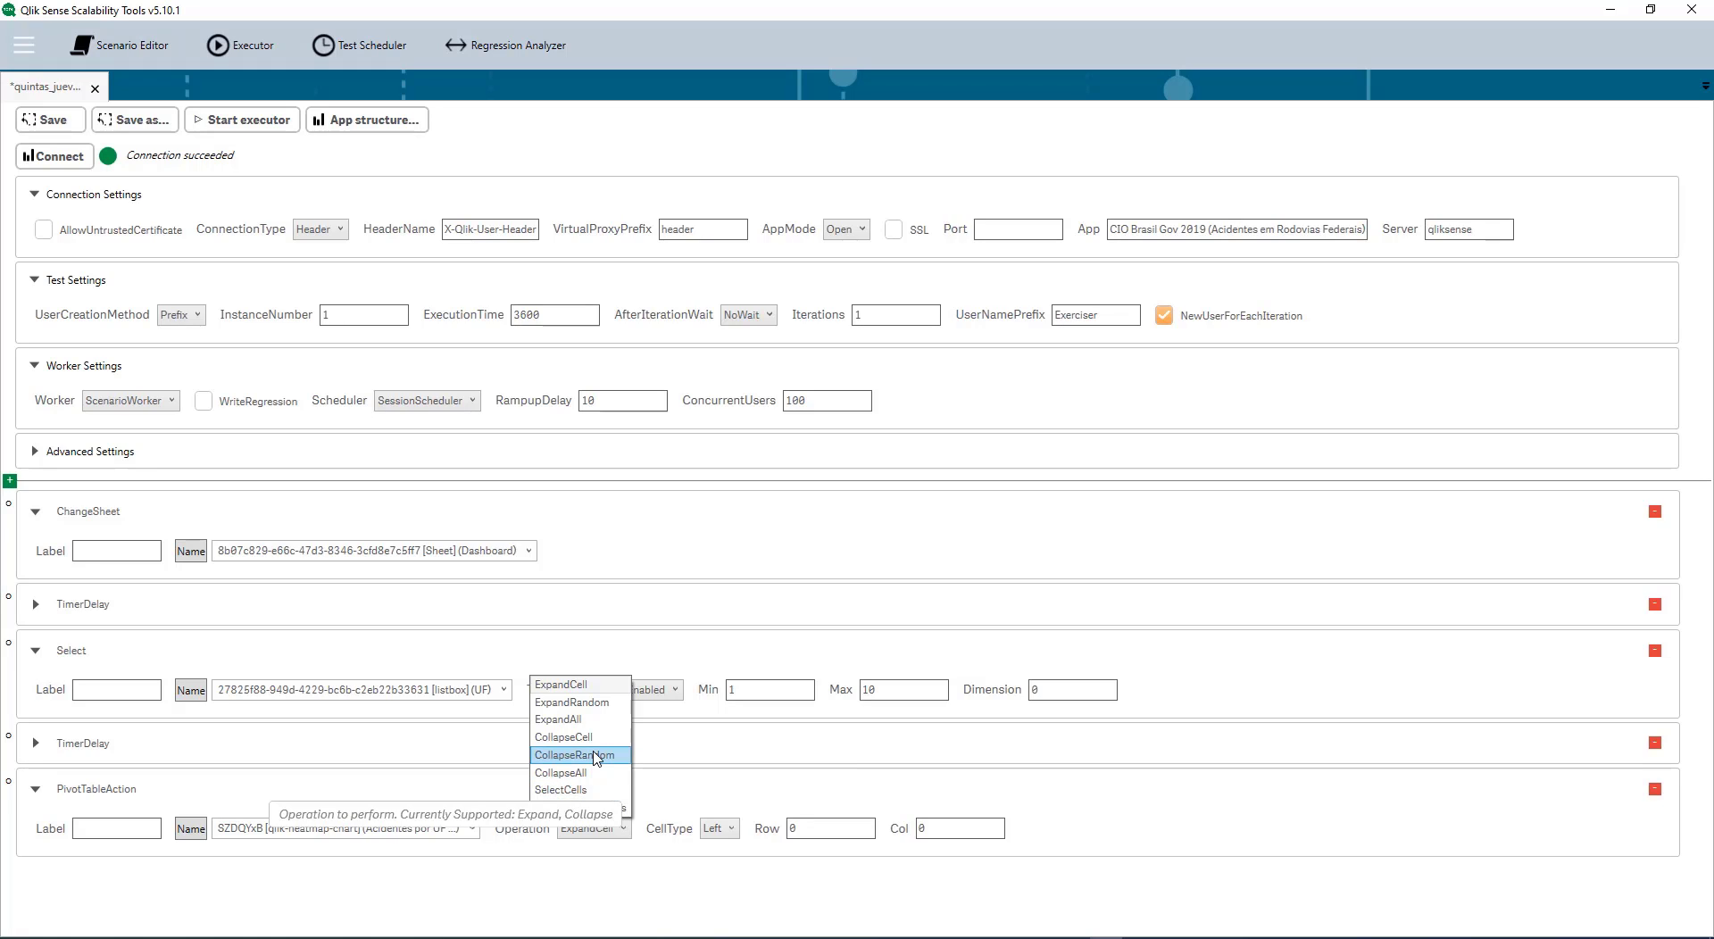
pyautogui.click(606, 705)
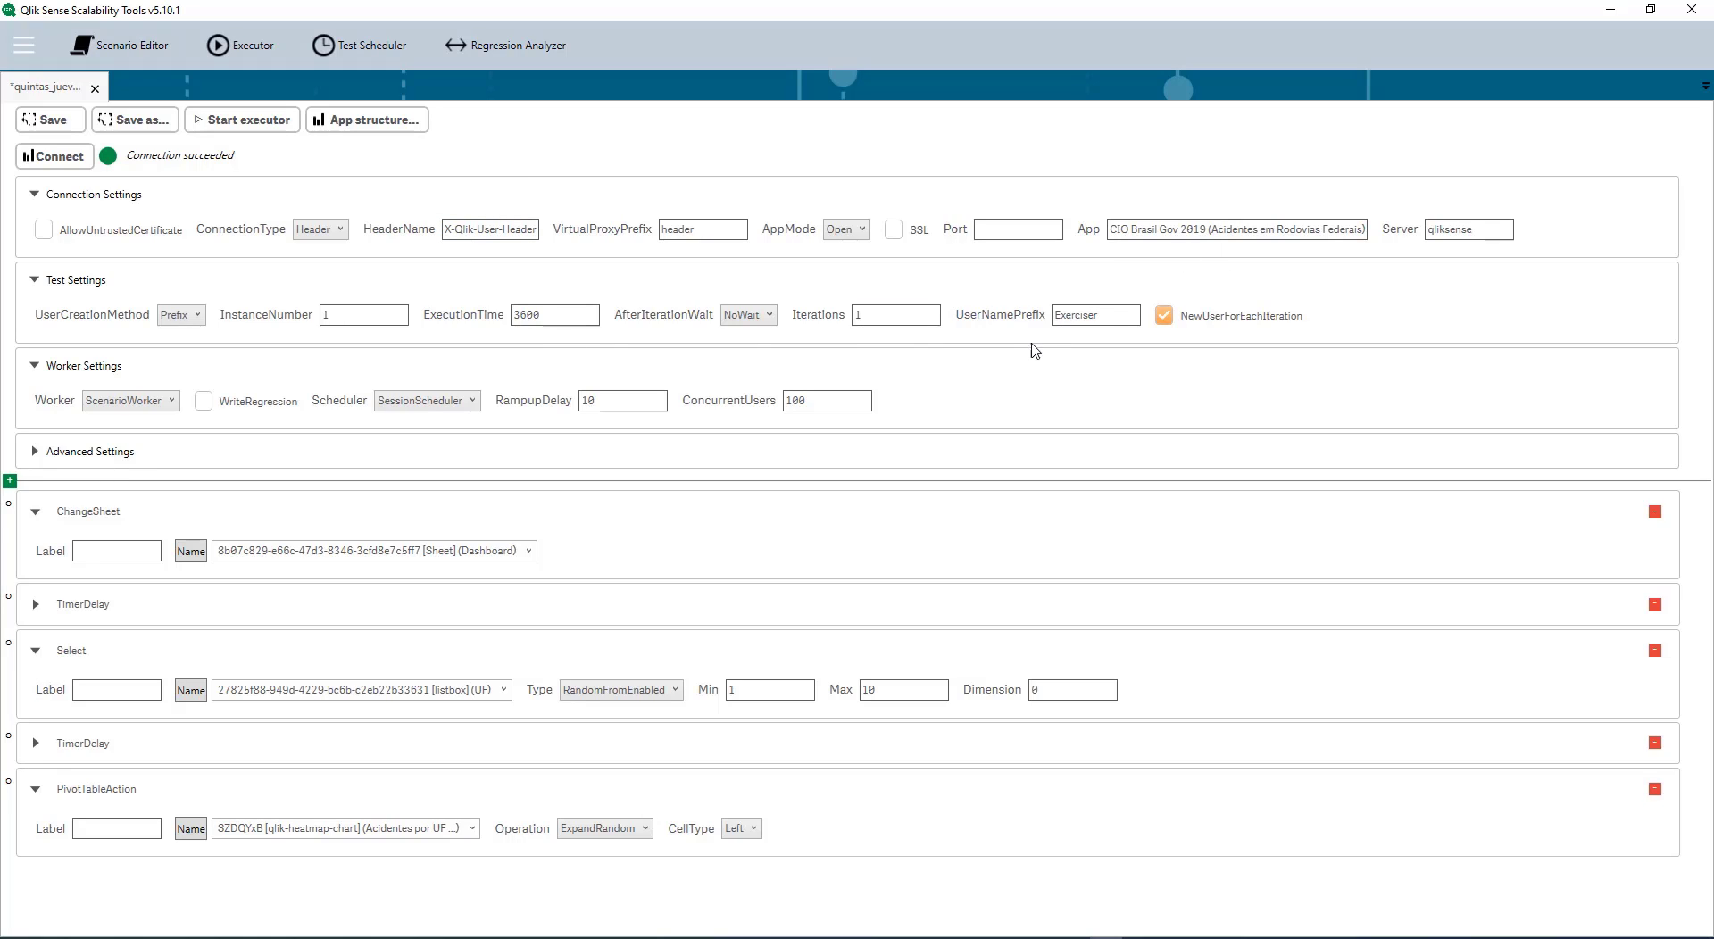
# Step: Collapse the remaining expanded scenario actions and save the scenario
pyautogui.click(37, 512)
pyautogui.click(36, 604)
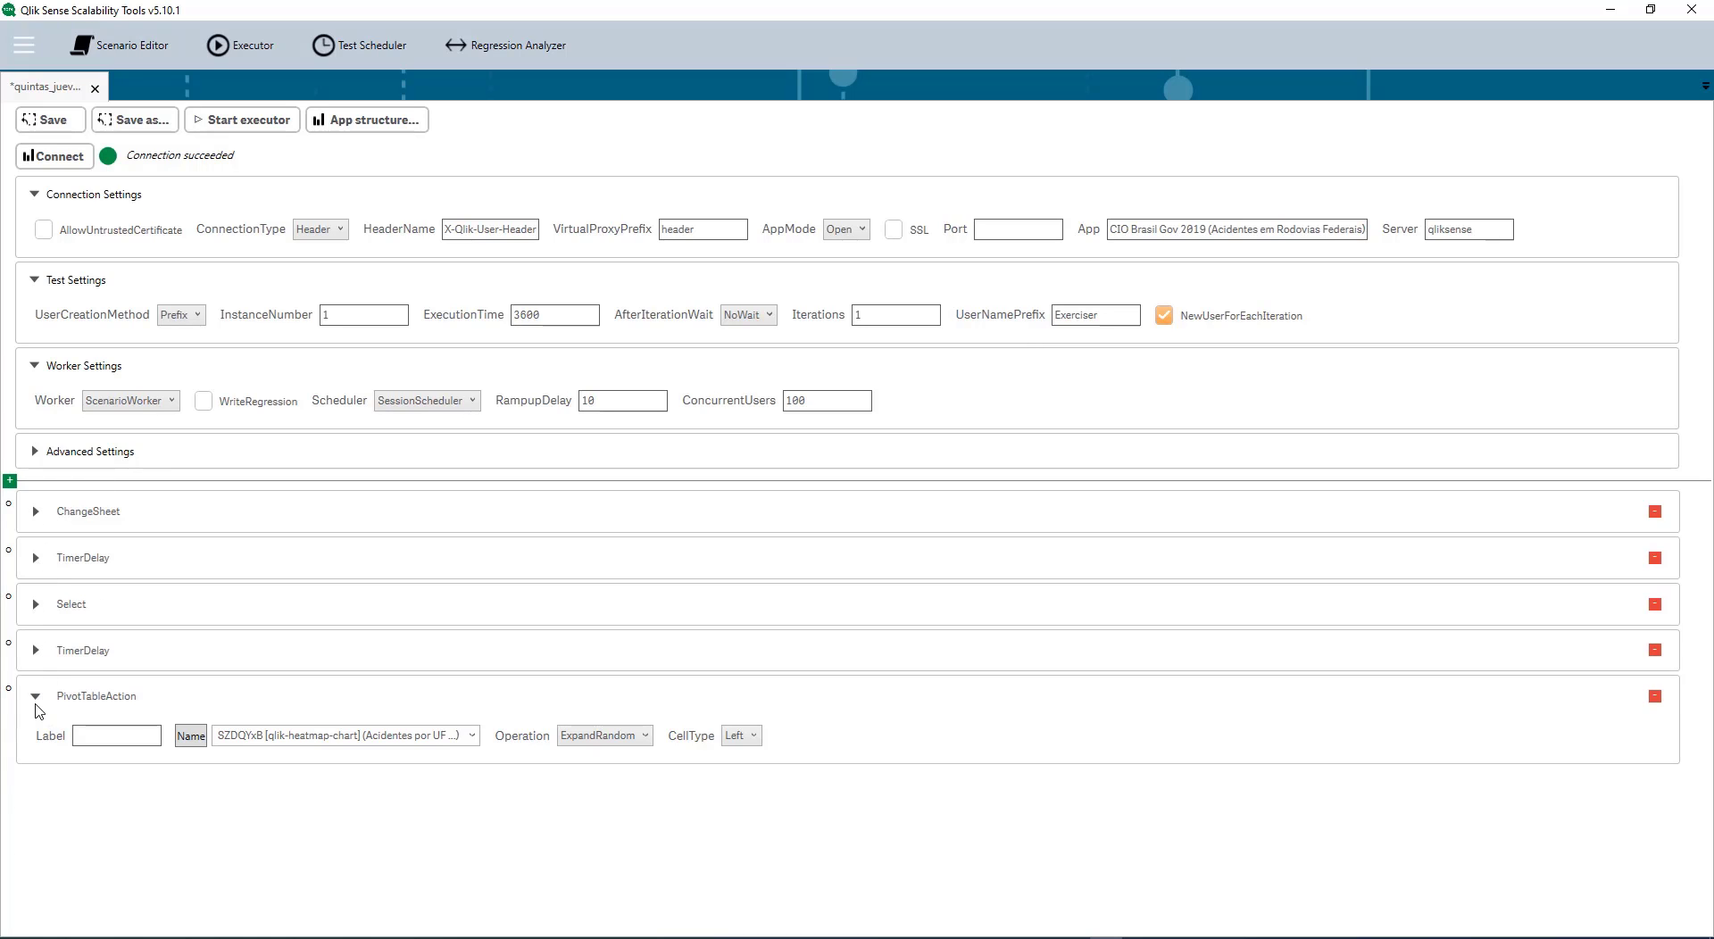
pyautogui.click(36, 698)
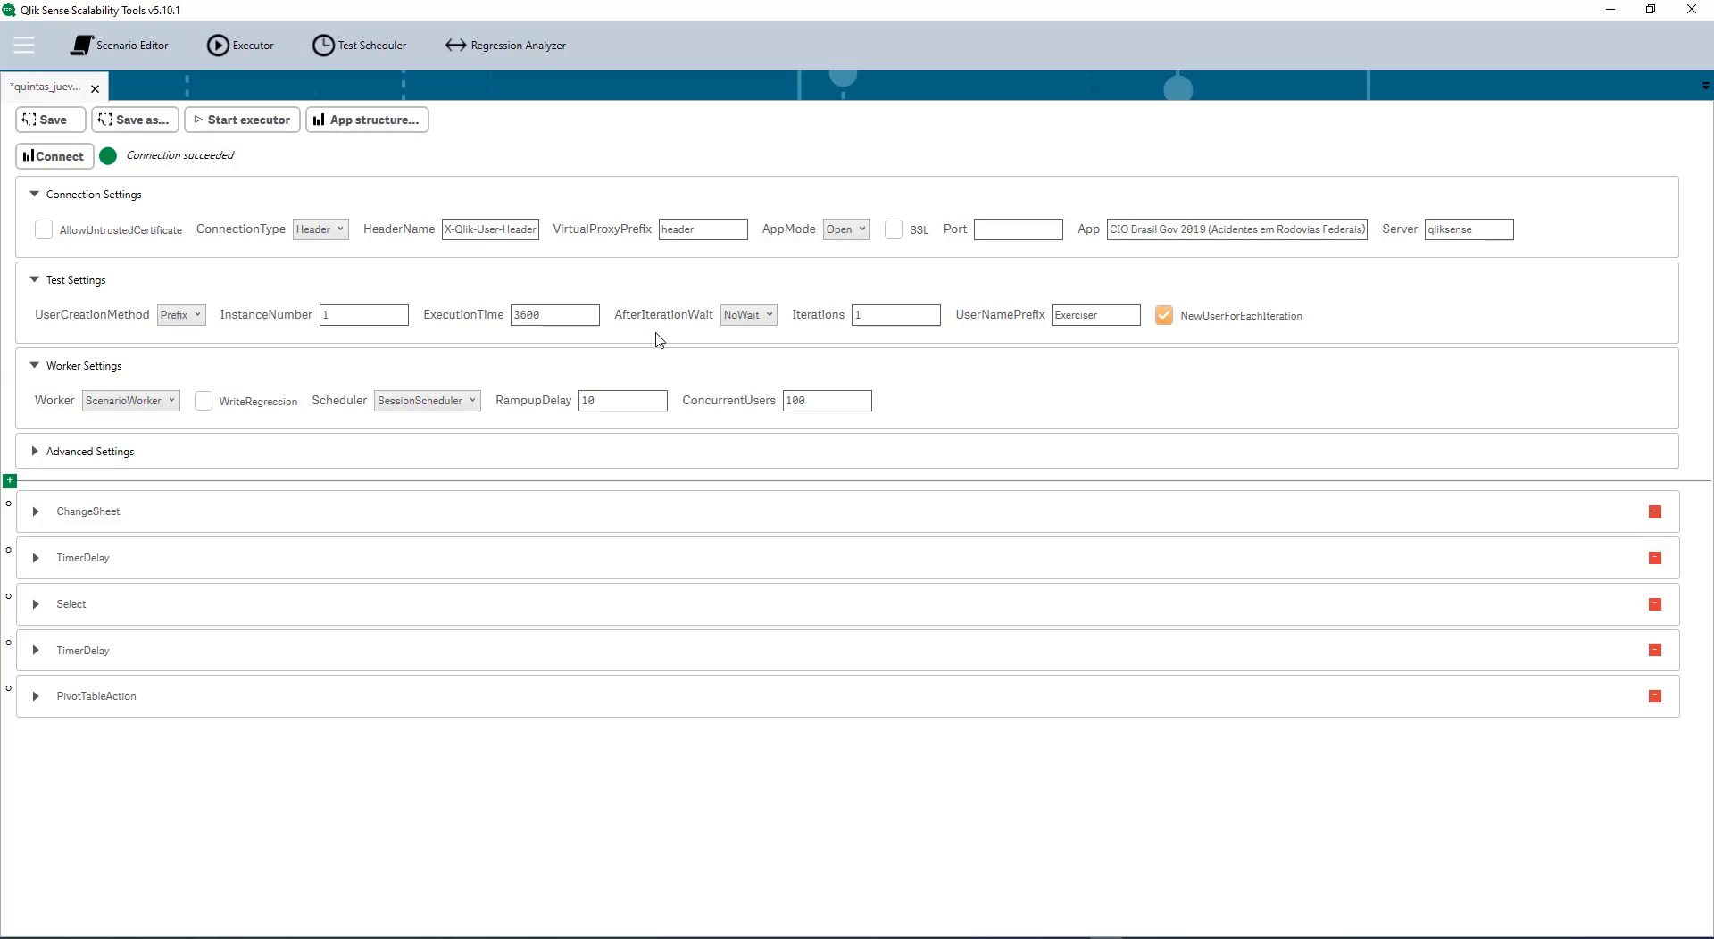
pyautogui.doubleClick(541, 325)
pyautogui.doubleClick(847, 402)
pyautogui.click(60, 122)
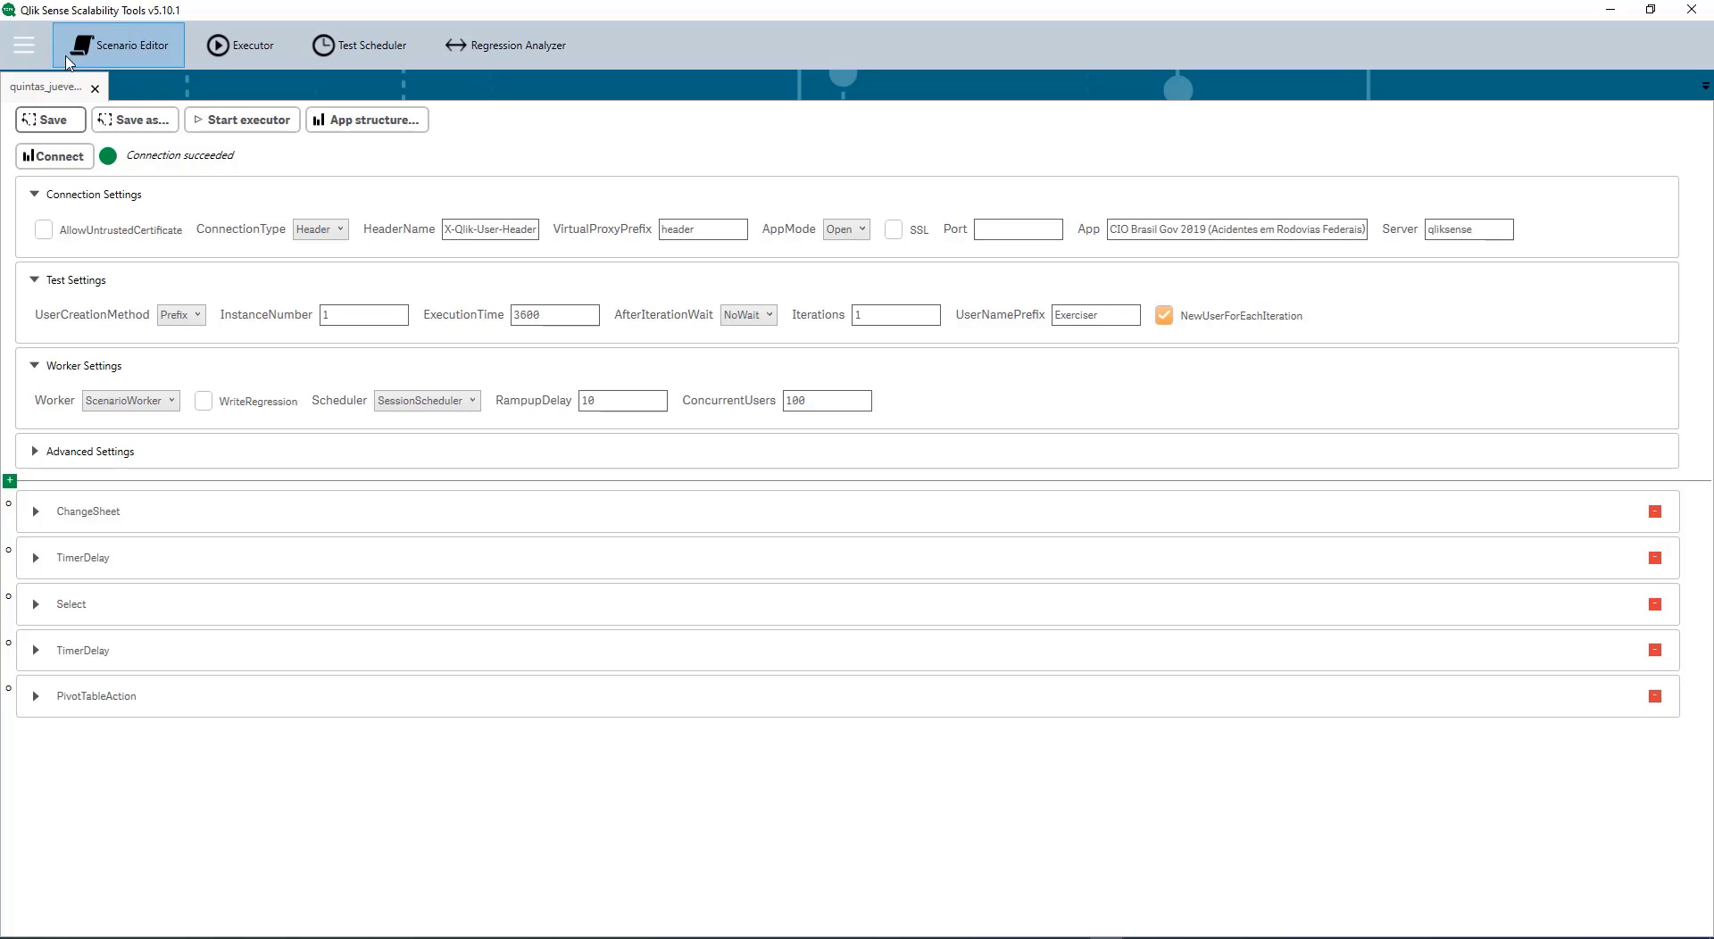
# Step: Open the saved quintas_jueves scenario in the executor and start the load test
pyautogui.click(194, 120)
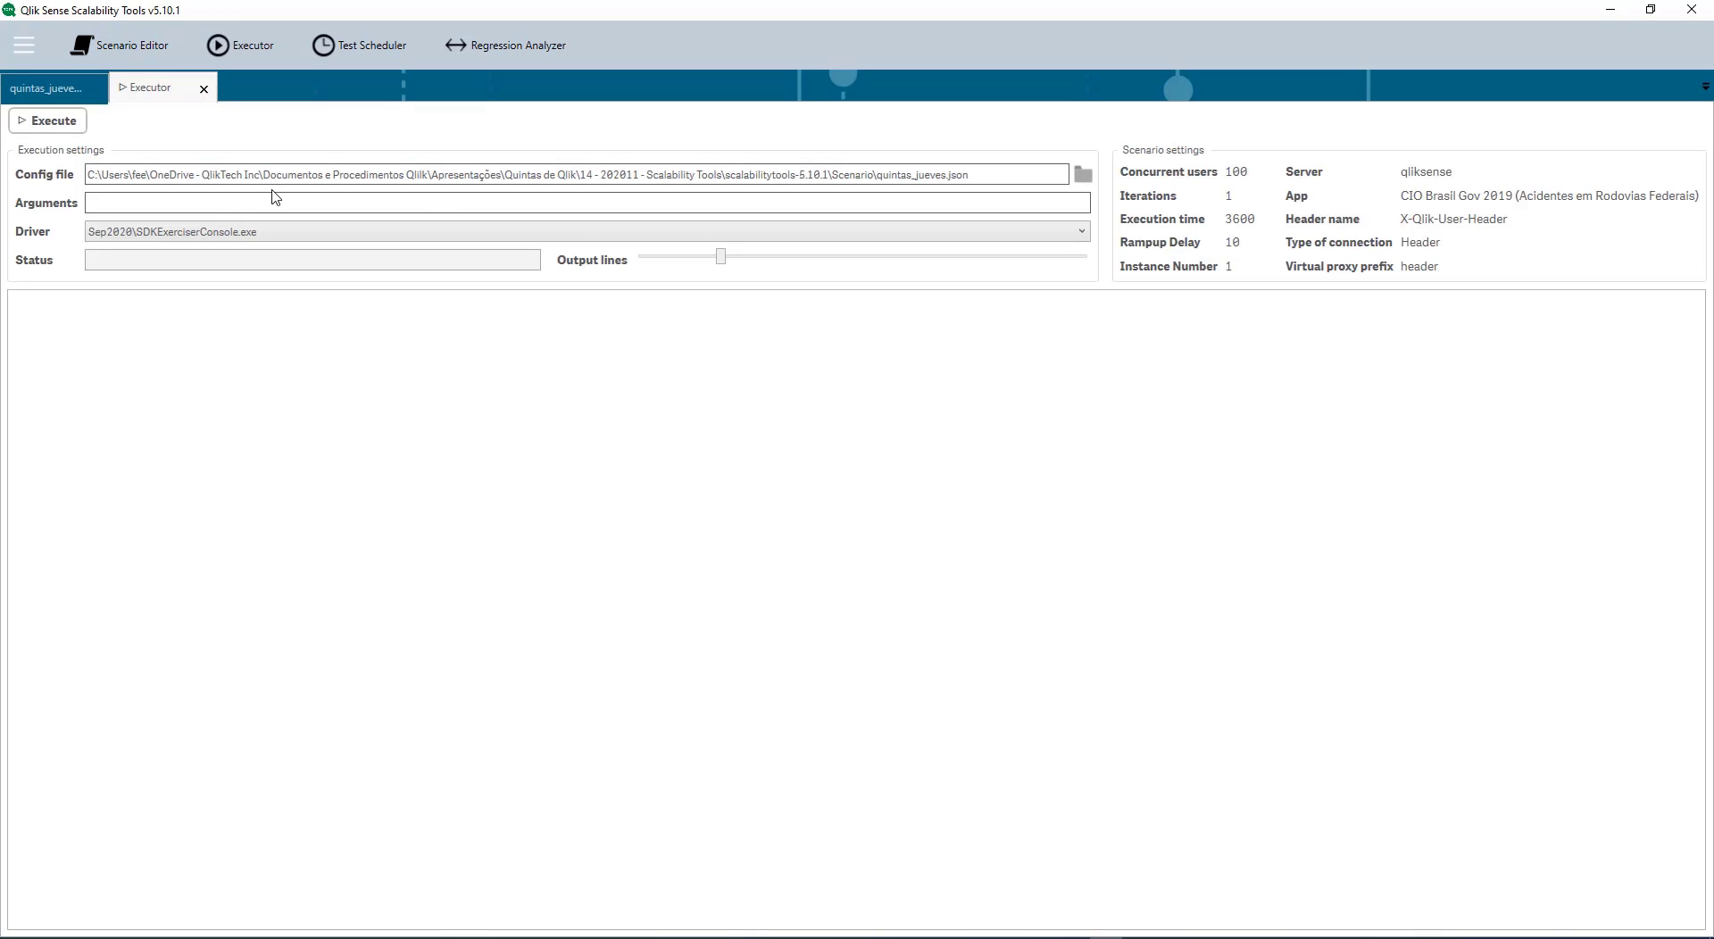
pyautogui.click(56, 125)
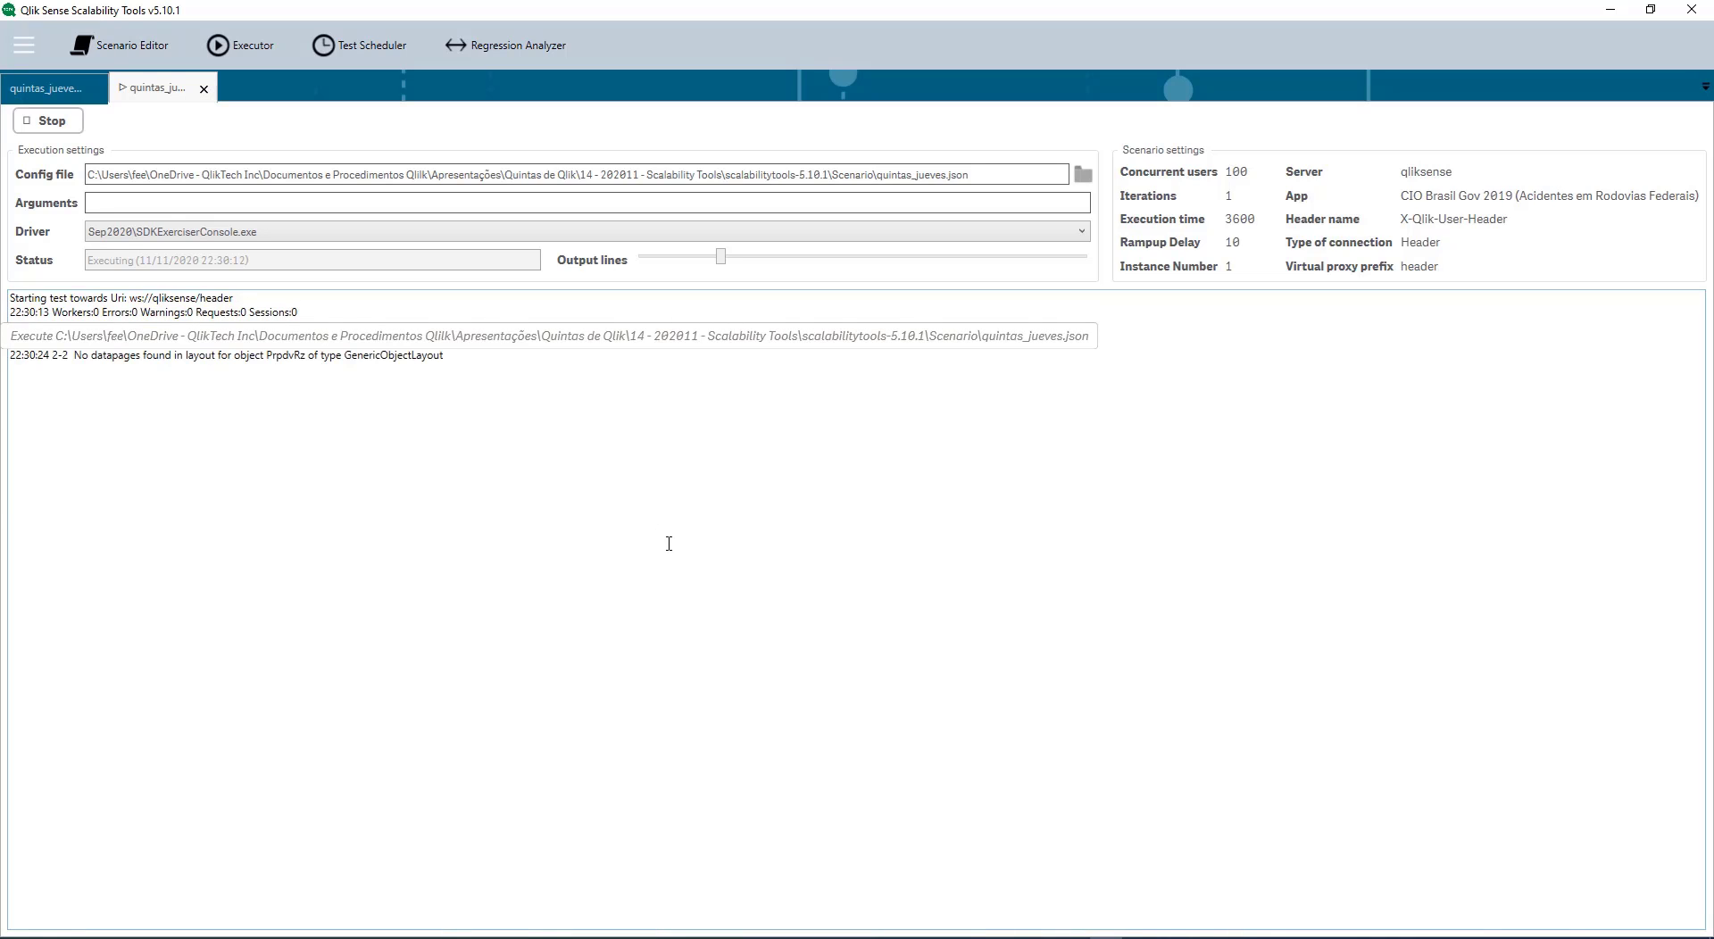
# Step: Stop the running load test and close the executor and scenario tabs of quintas_jueves
pyautogui.click(59, 121)
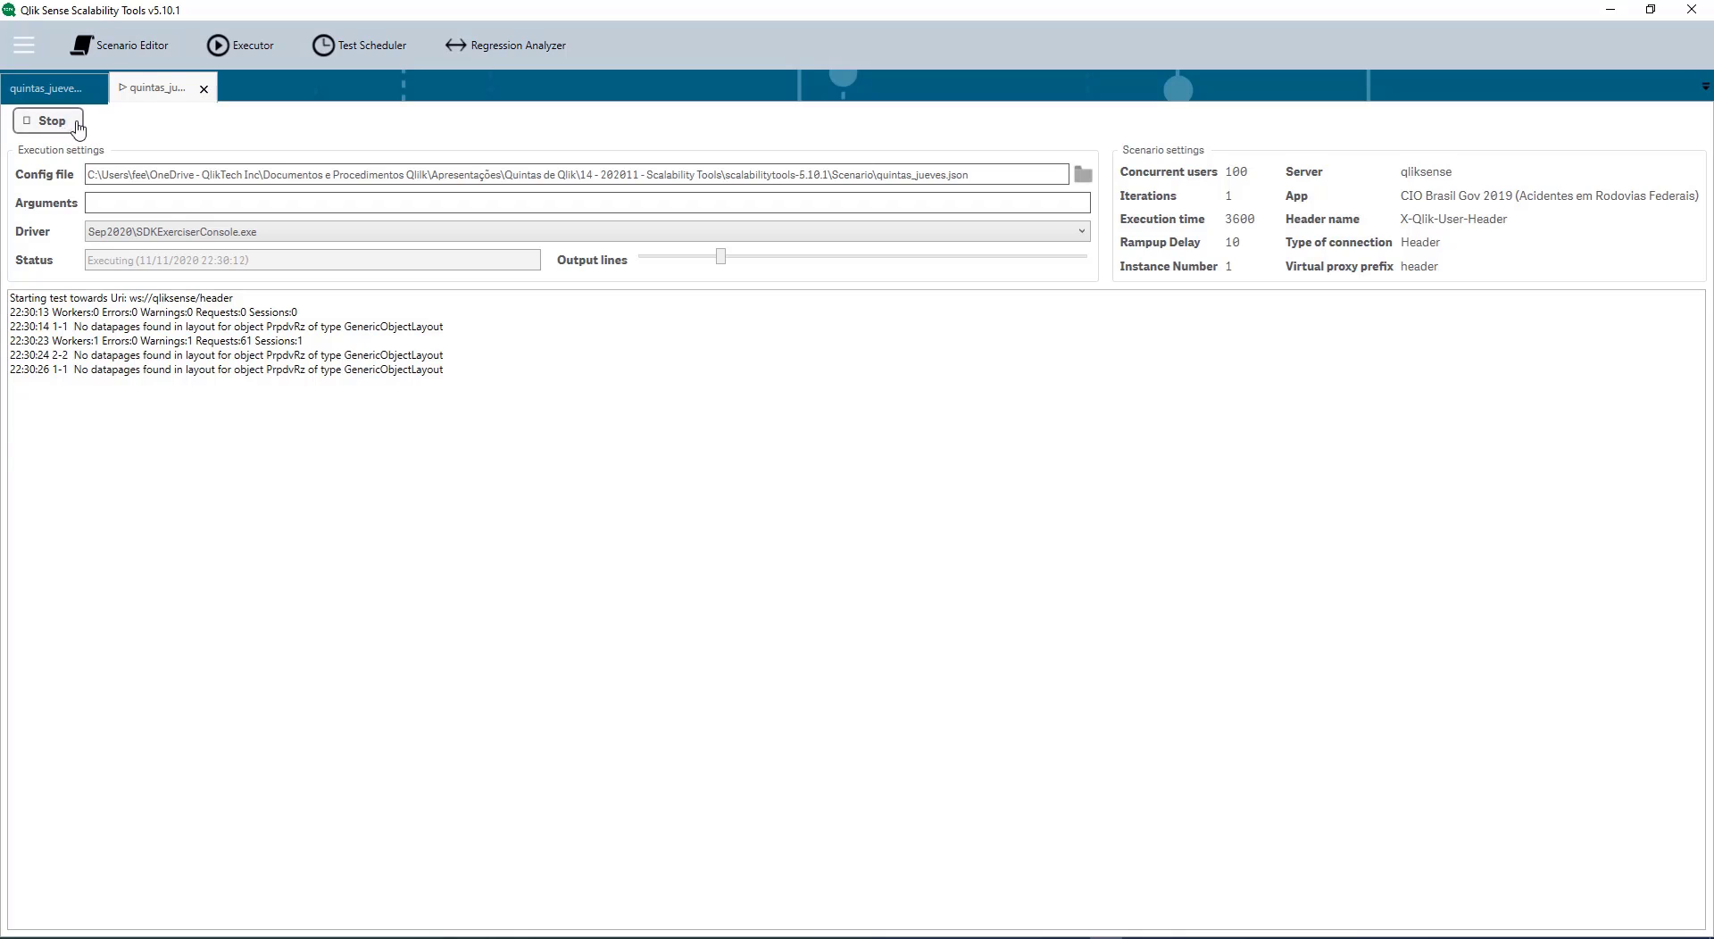
pyautogui.click(205, 89)
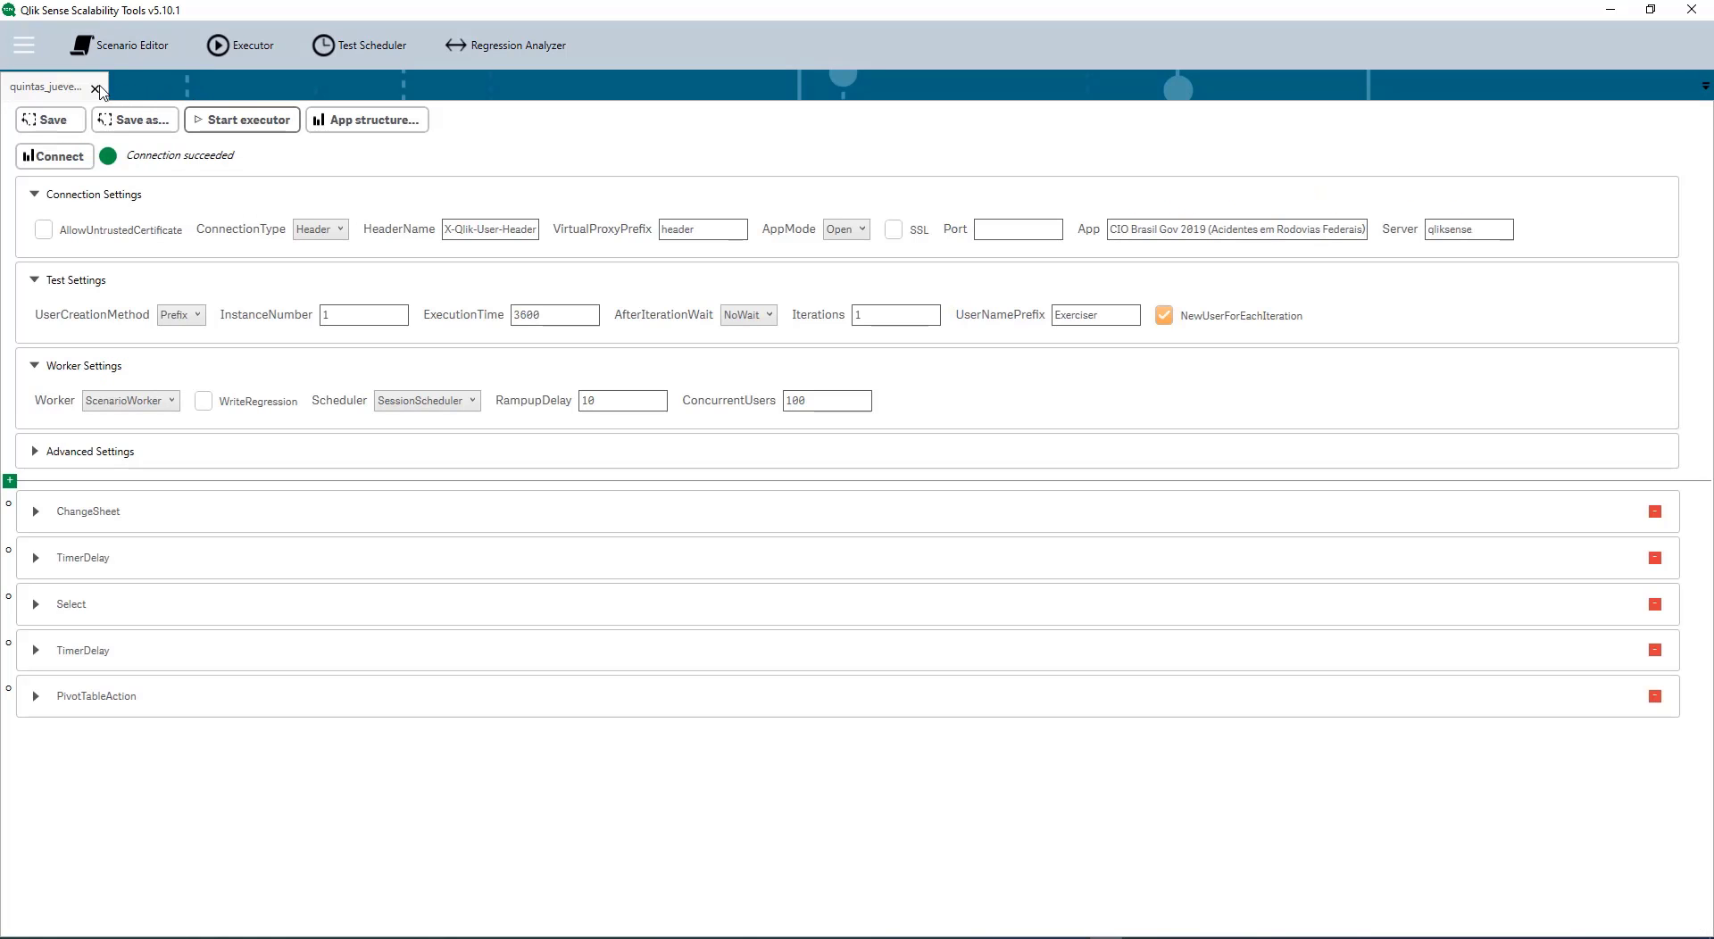
pyautogui.click(96, 88)
# Step: Open the existing qs.json script in the scenario editor using the Sep2020 version
pyautogui.click(132, 46)
pyautogui.moveTo(143, 101)
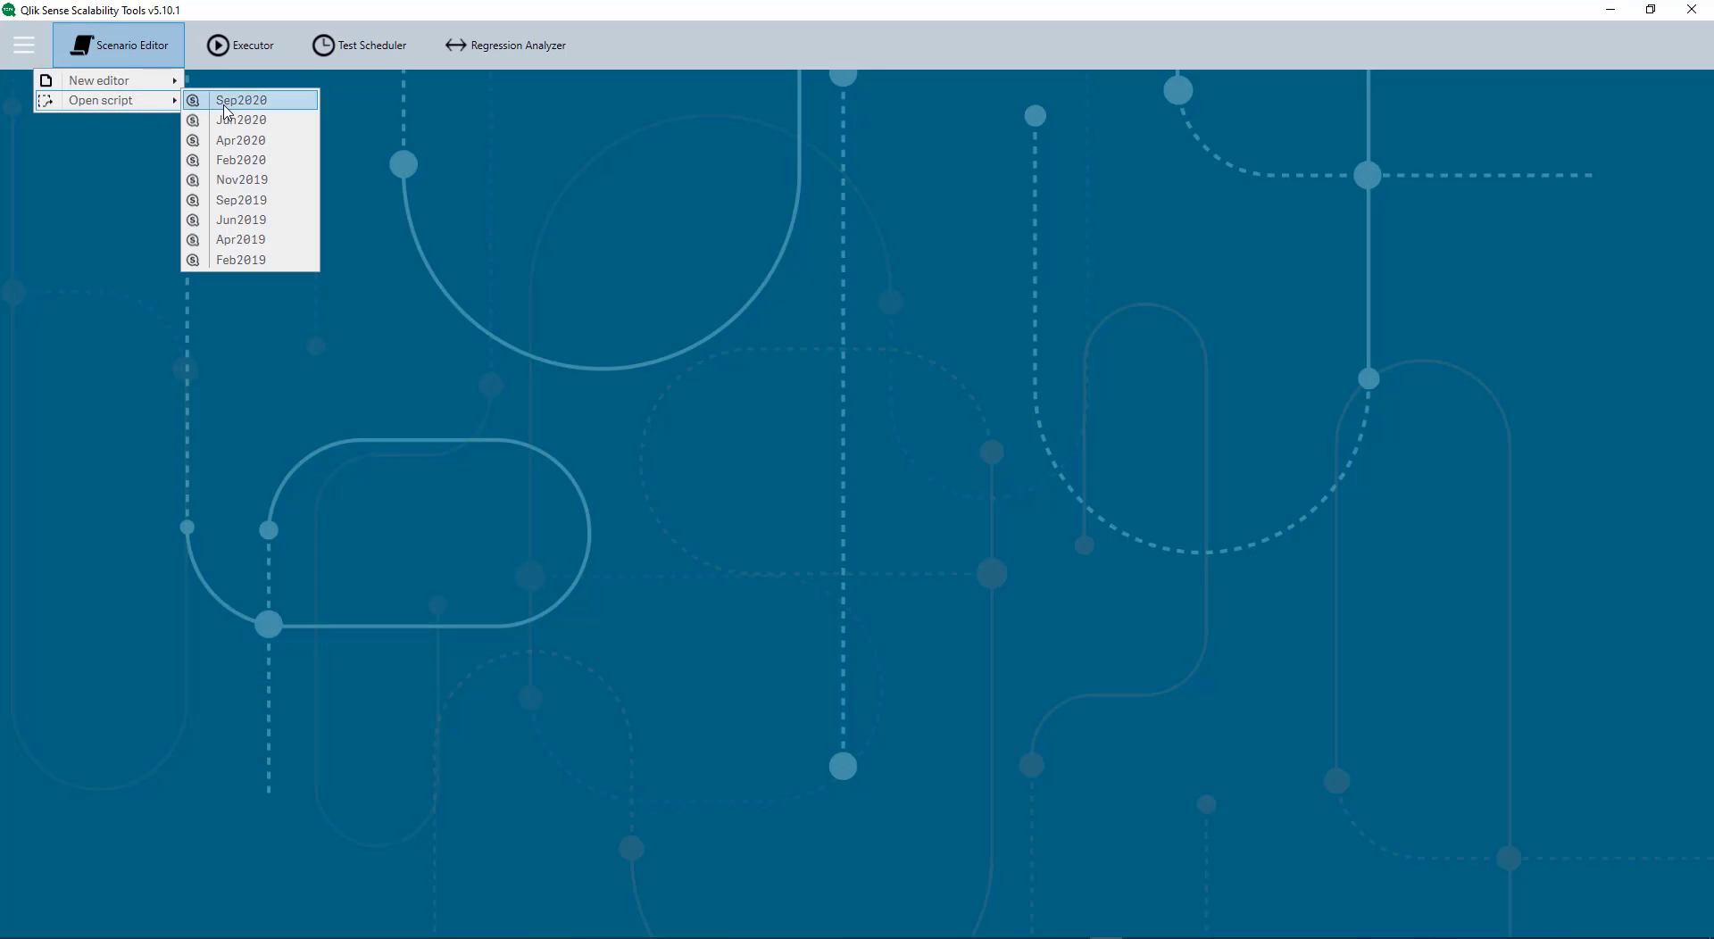
pyautogui.click(242, 100)
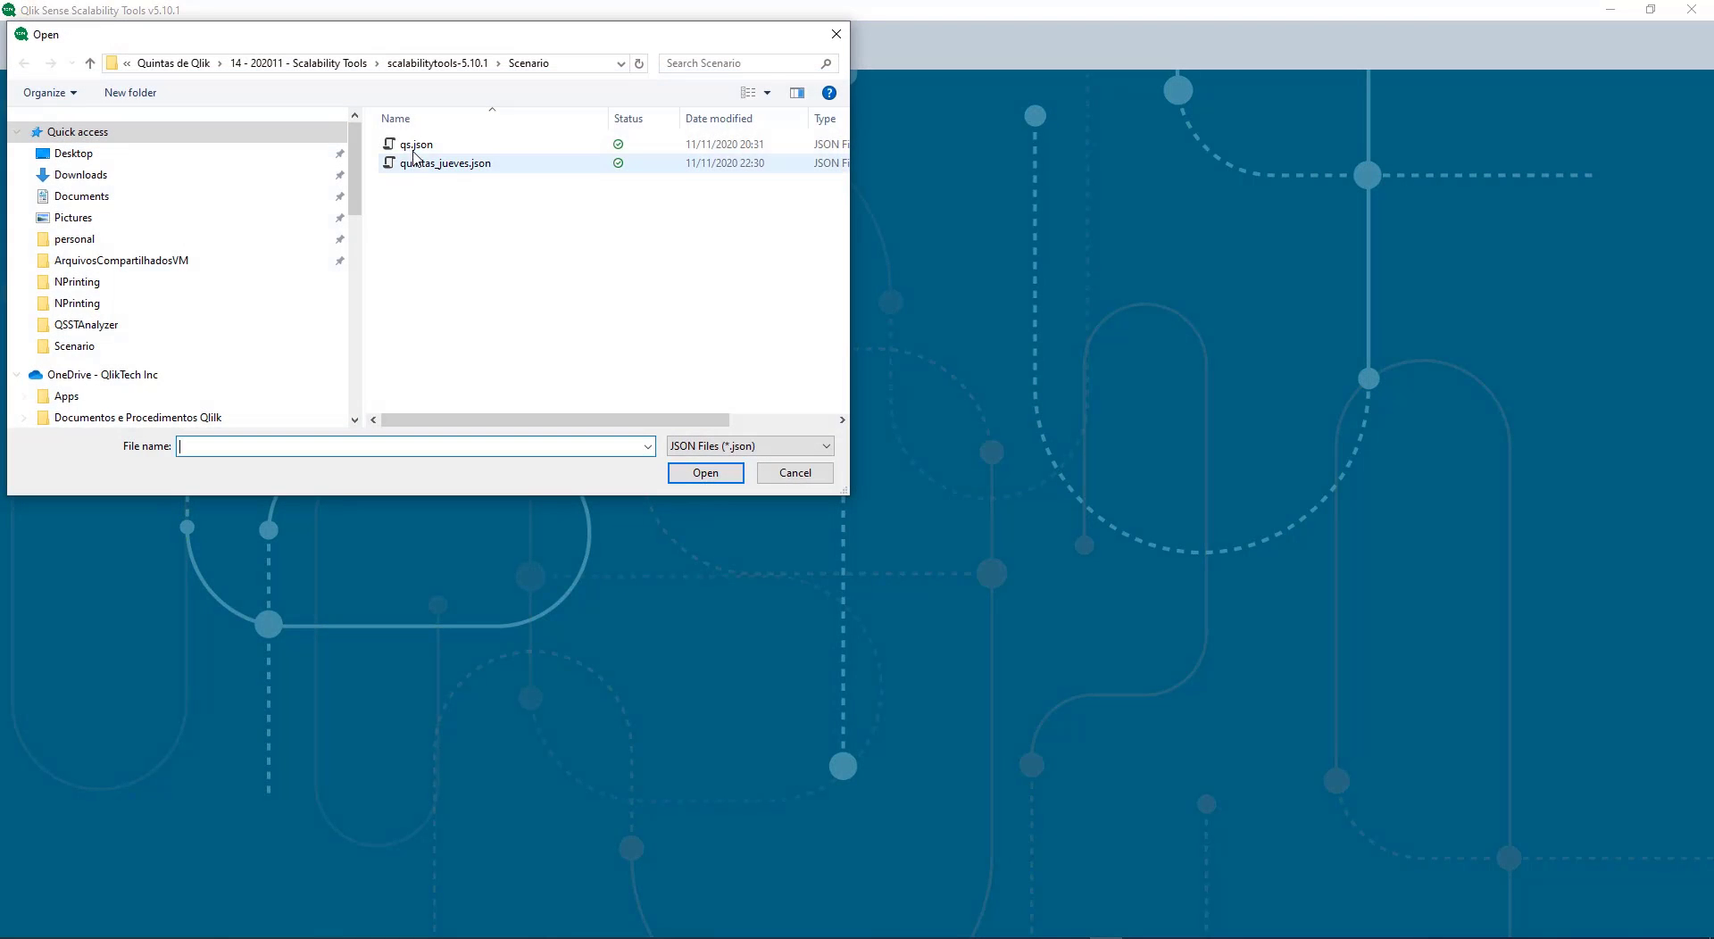
pyautogui.click(409, 142)
pyautogui.click(704, 468)
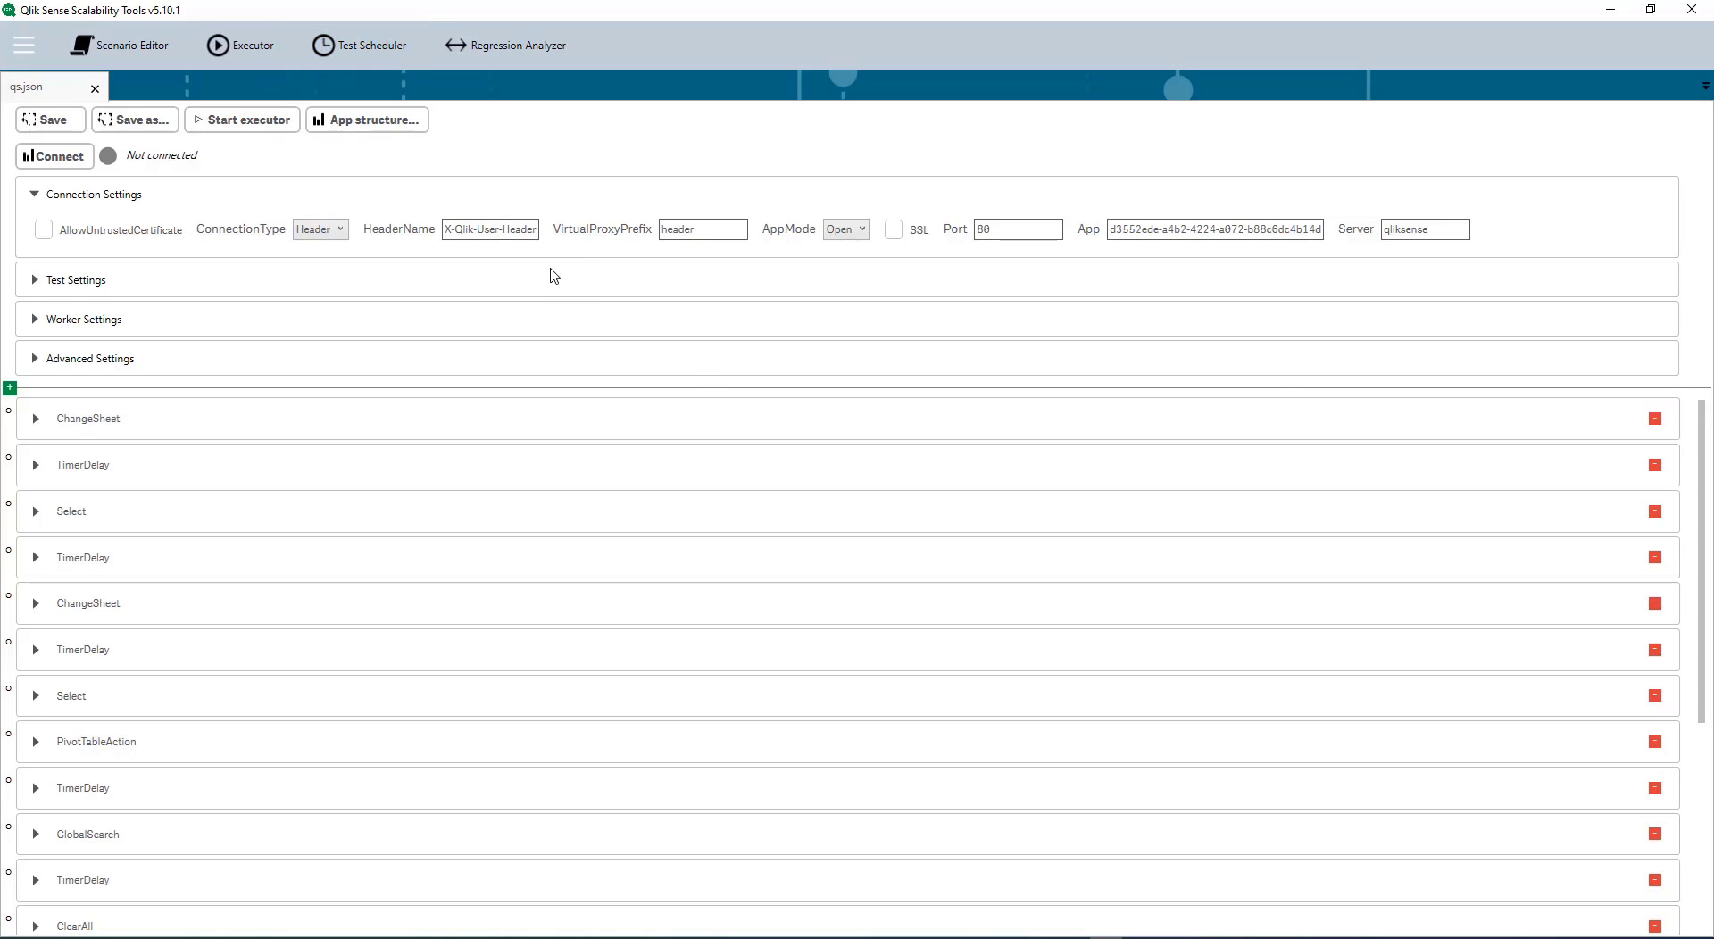
# Step: Open a test schedule in the Test Scheduler and start a new analysis in the Regression Analyzer
pyautogui.click(360, 45)
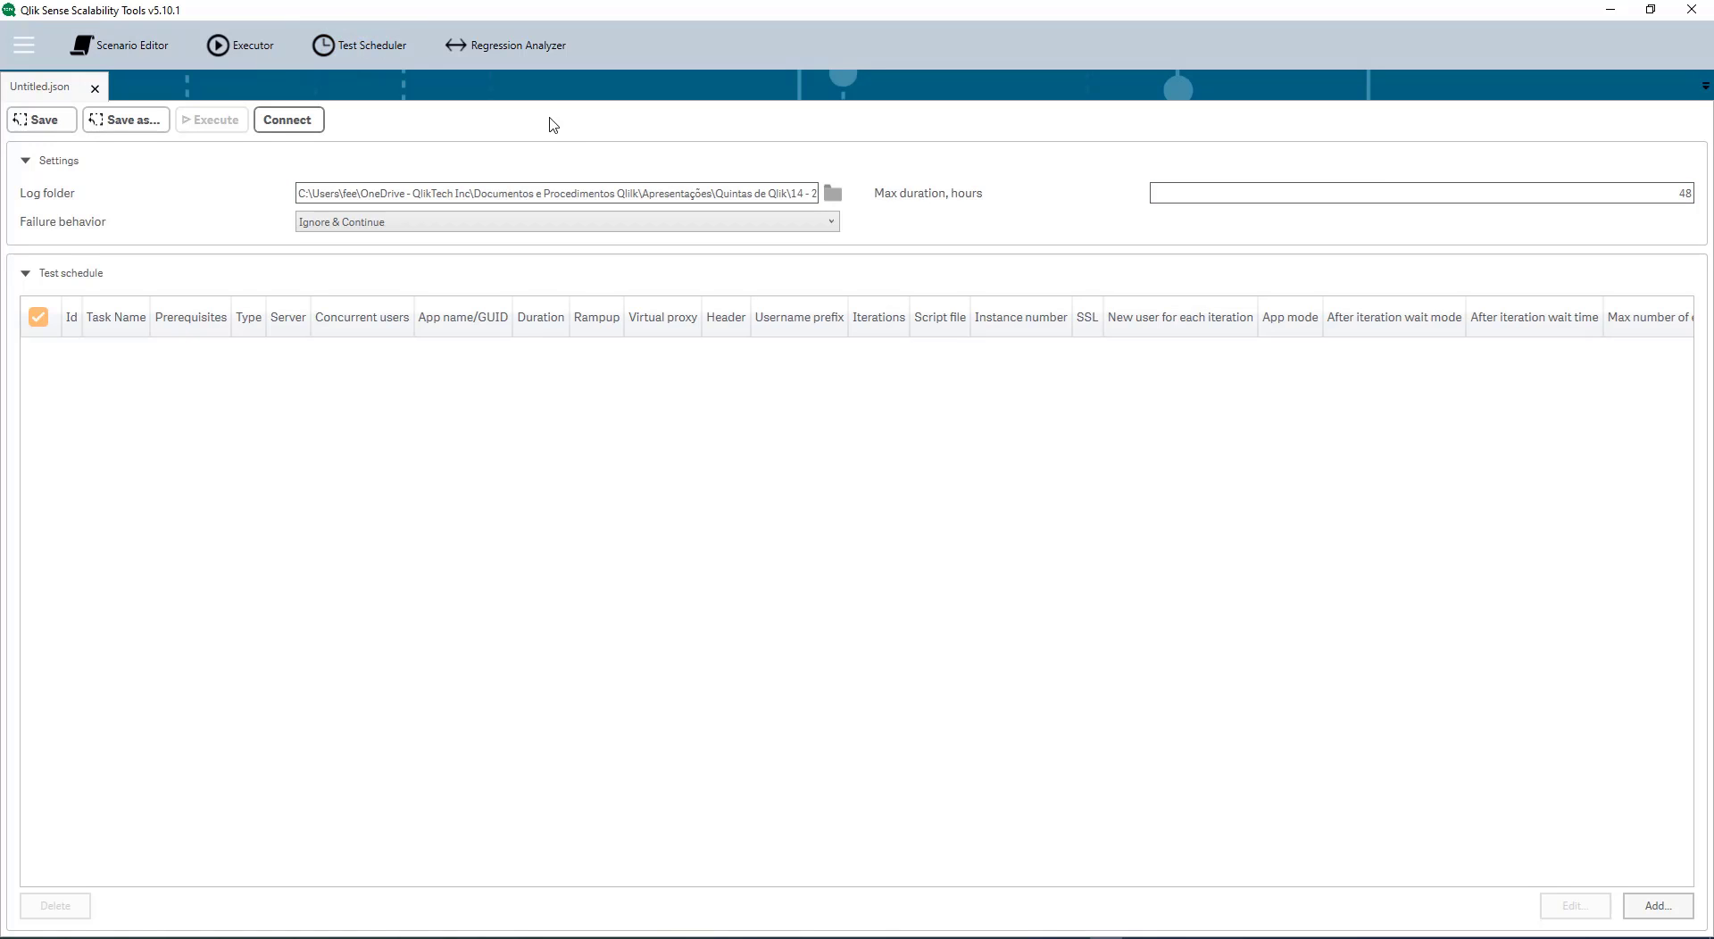
pyautogui.click(511, 59)
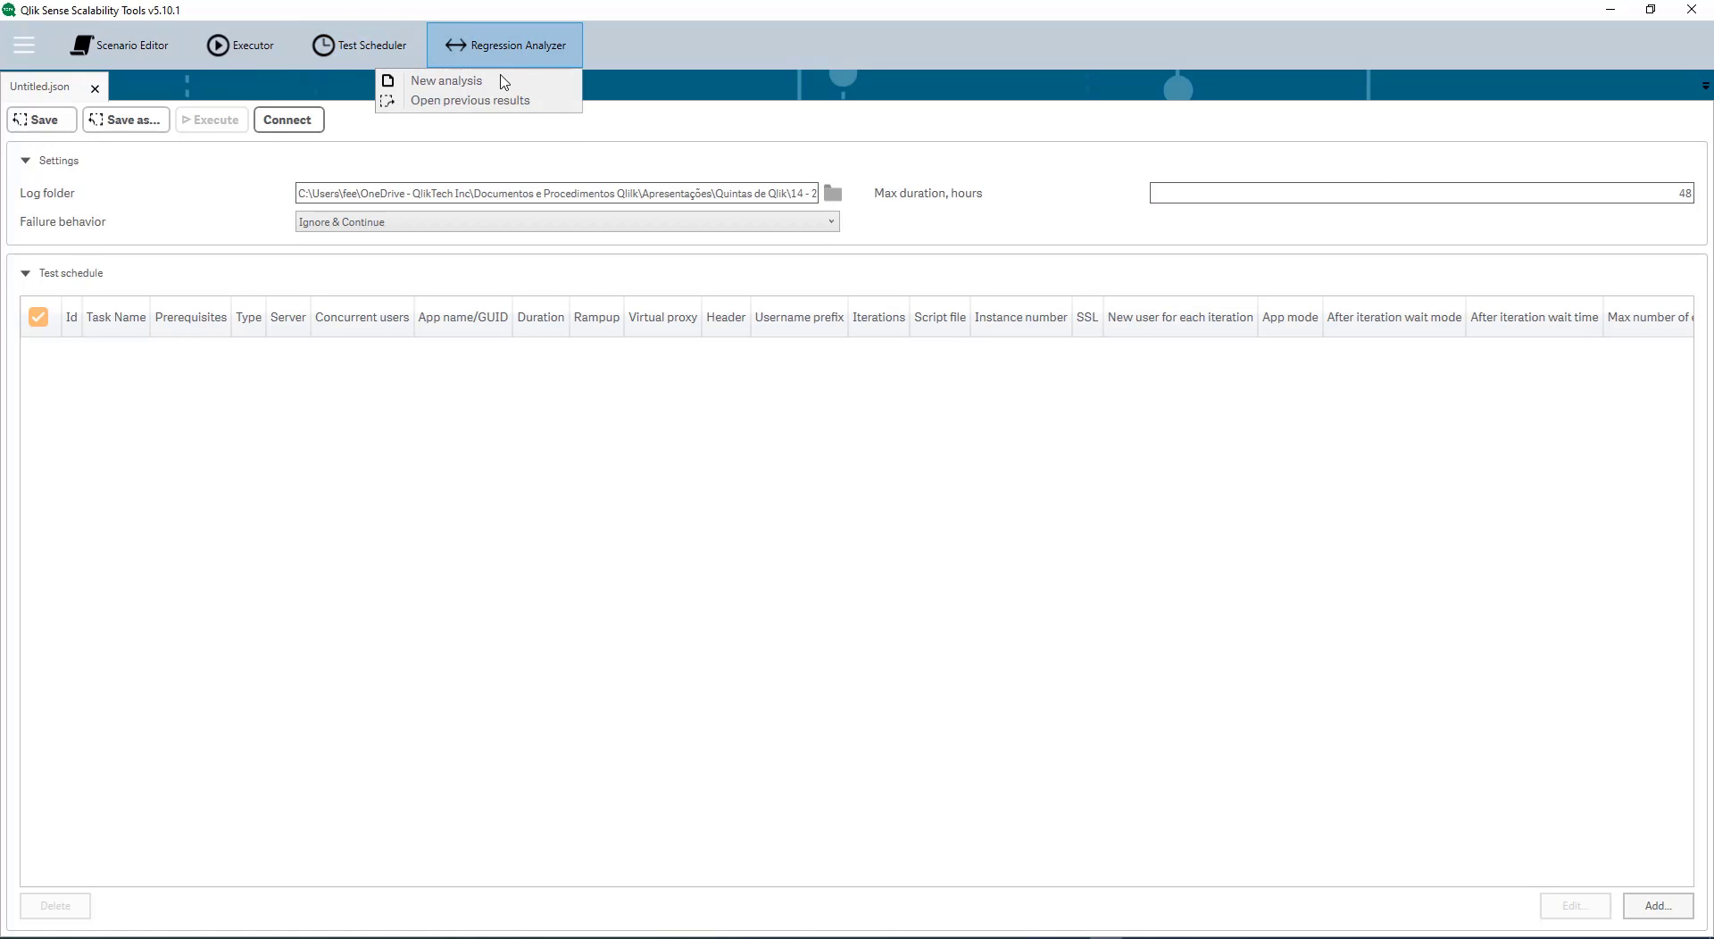
pyautogui.click(495, 81)
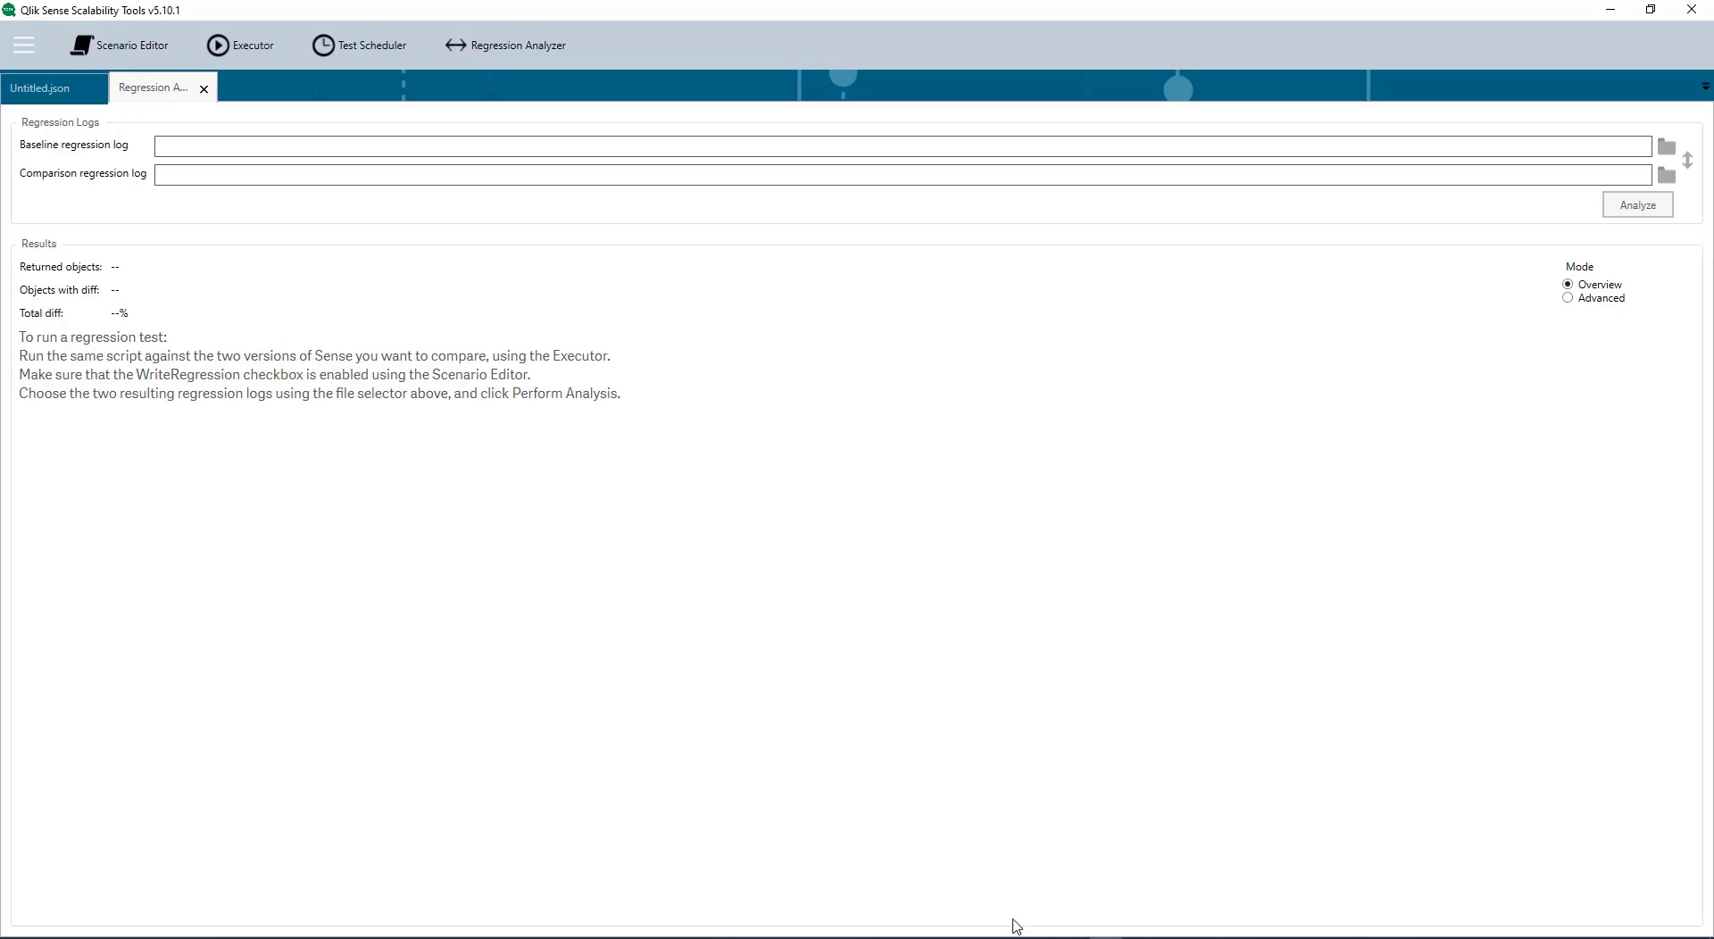
# Step: Switch to the QSE virtual machine, maximize Task Manager and examine the server's CPU and memory usage
pyautogui.moveTo(1008, 936)
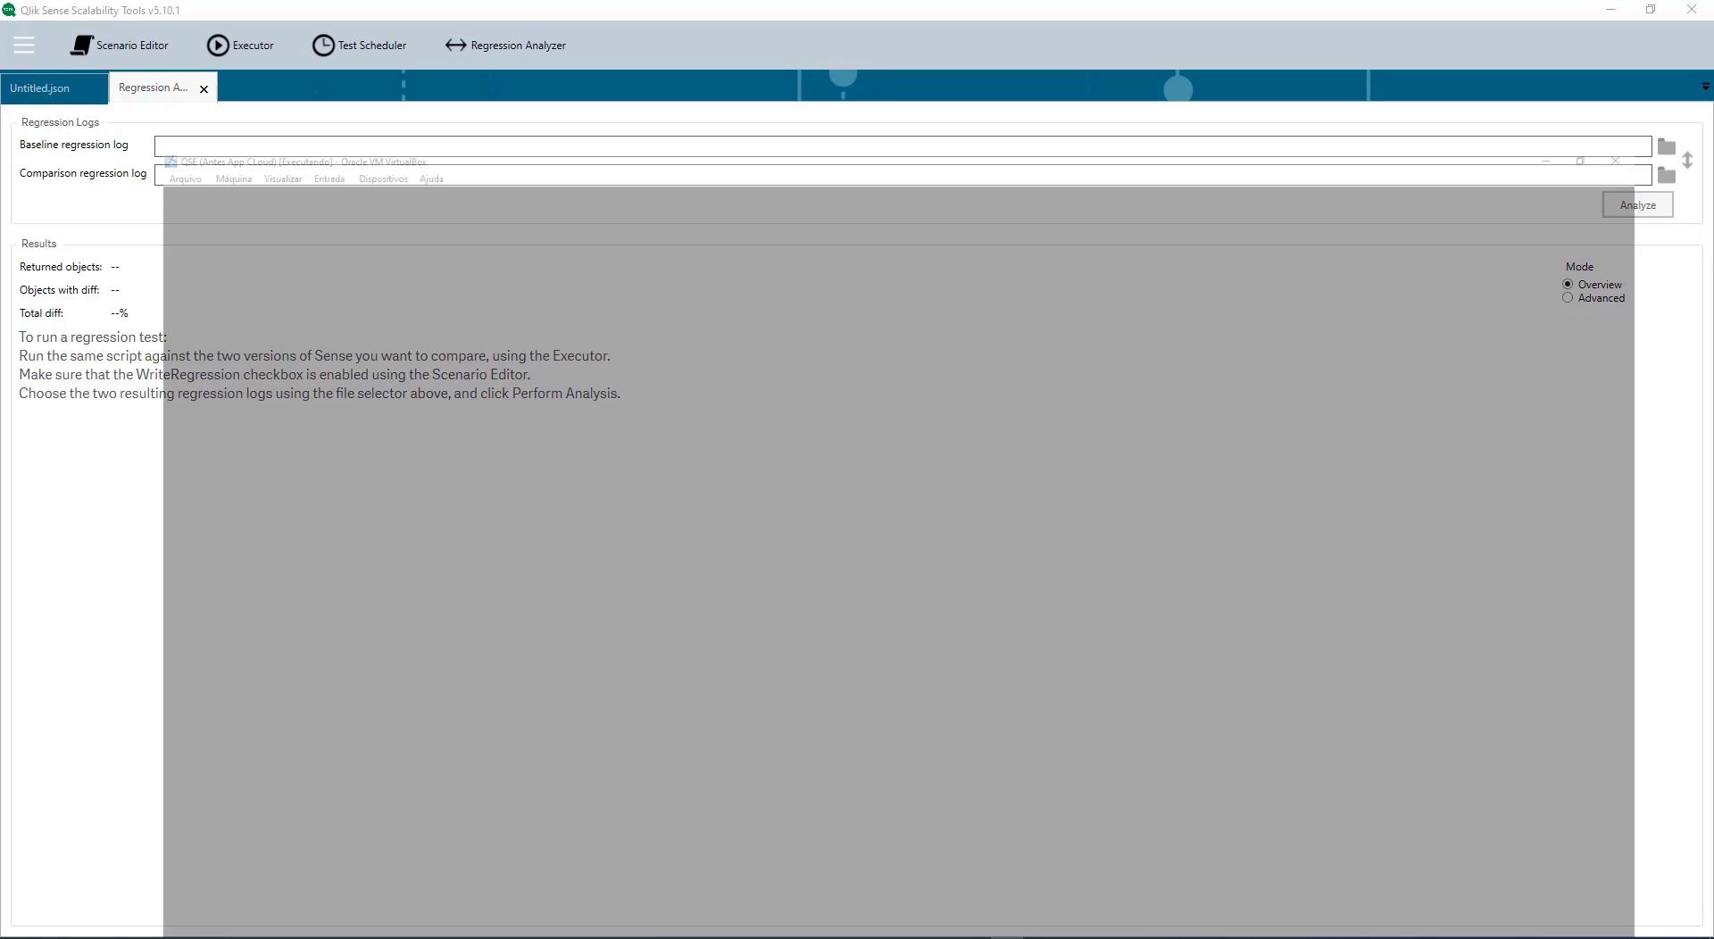
pyautogui.click(1007, 880)
pyautogui.click(1610, 51)
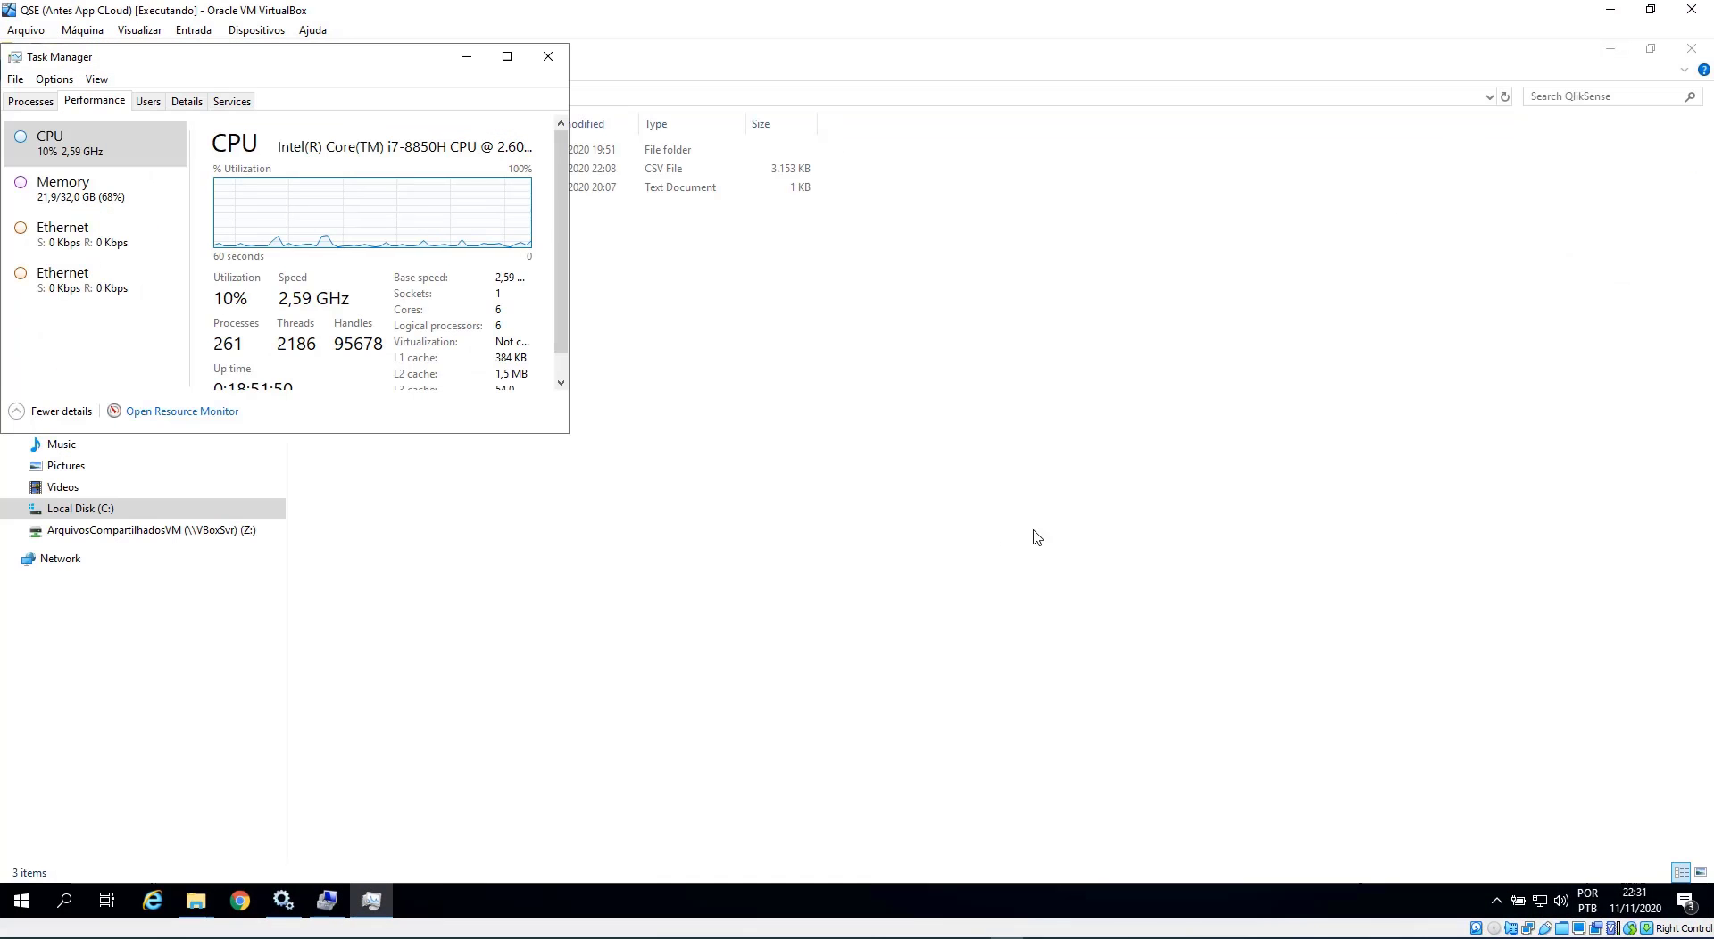
pyautogui.doubleClick(426, 60)
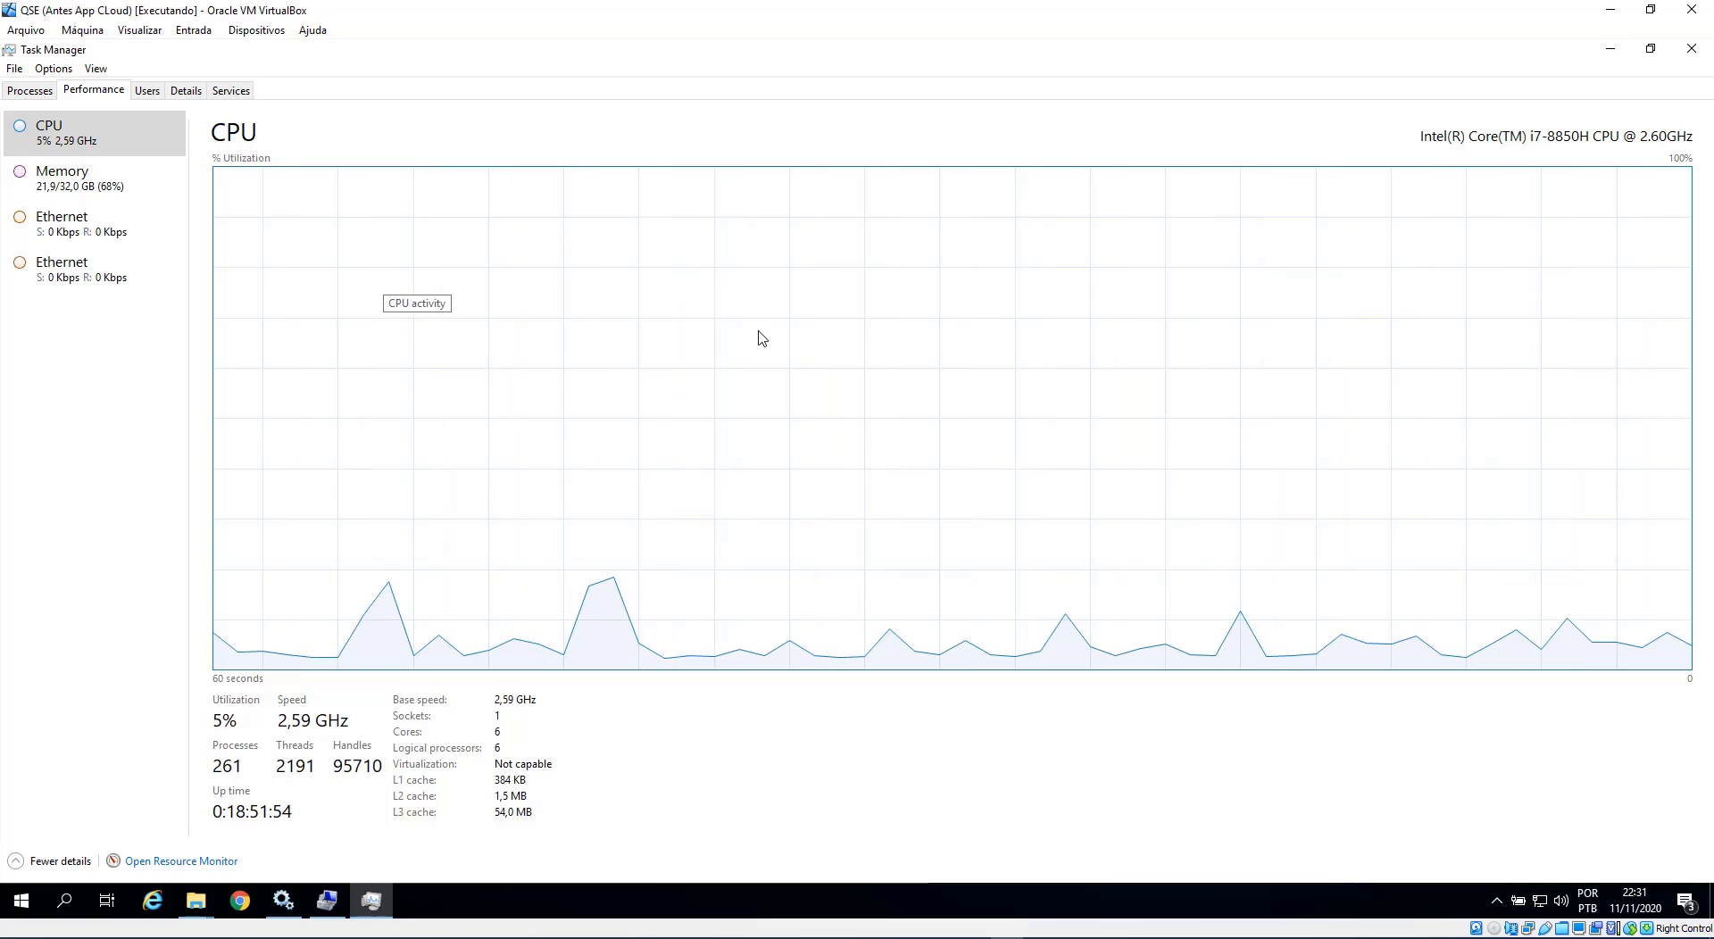
pyautogui.click(155, 178)
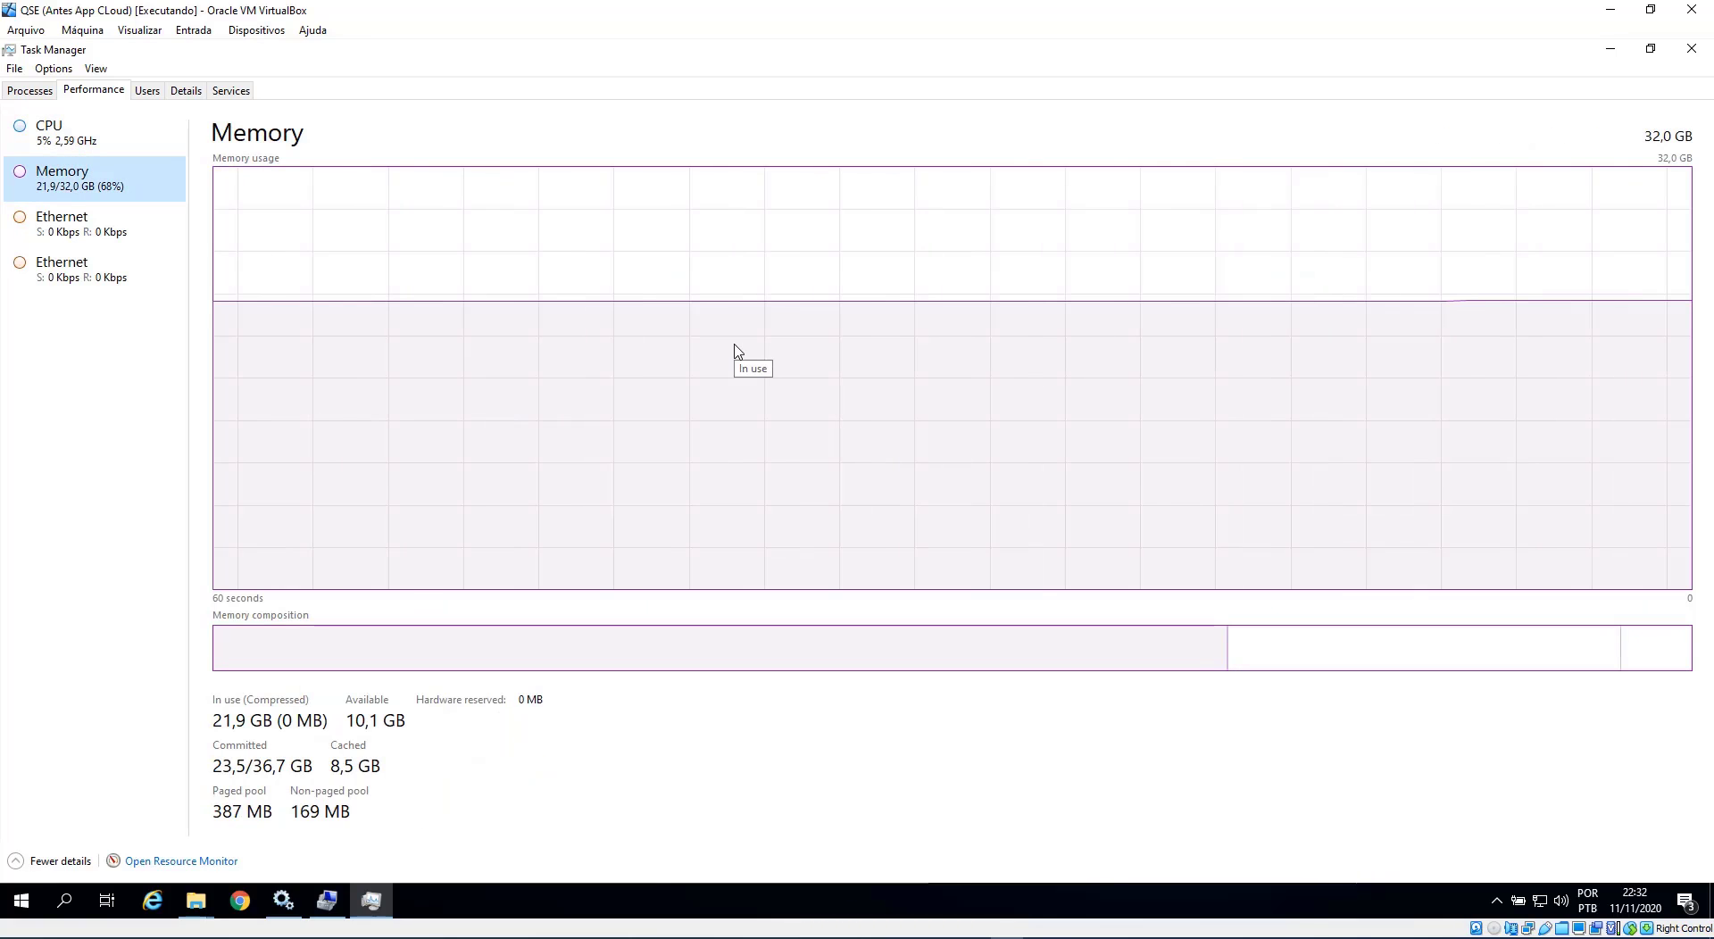
# Step: Bring up Computer Management on the virtual machine and widen the console tree
pyautogui.click(369, 902)
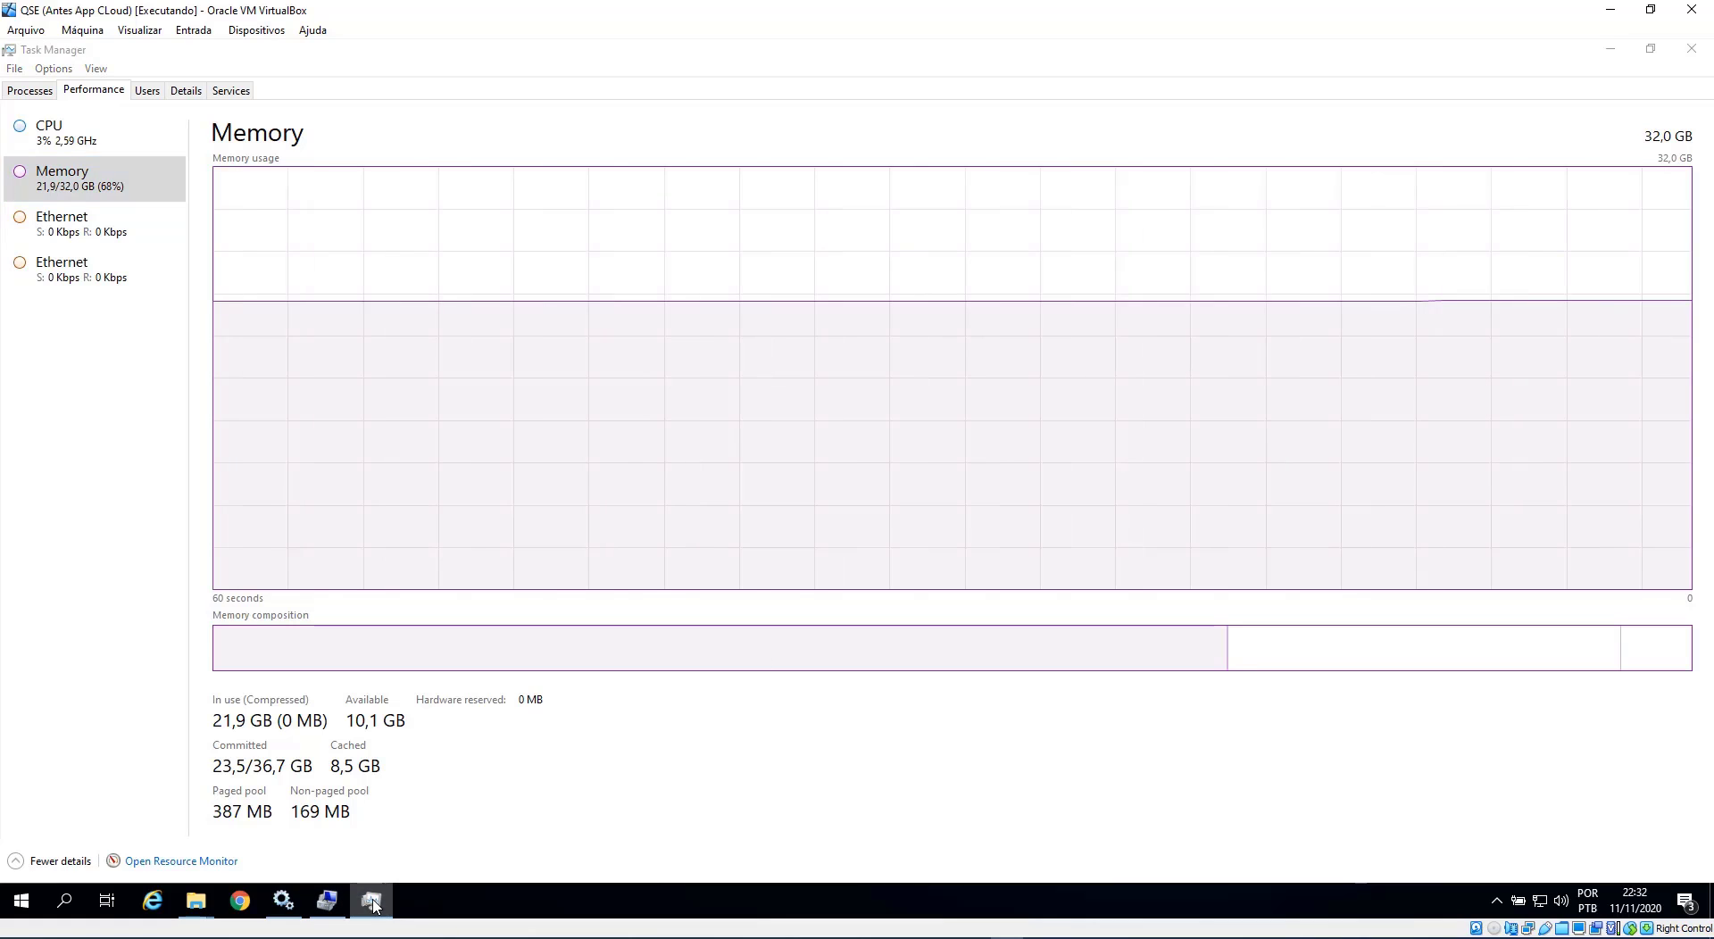
pyautogui.click(335, 909)
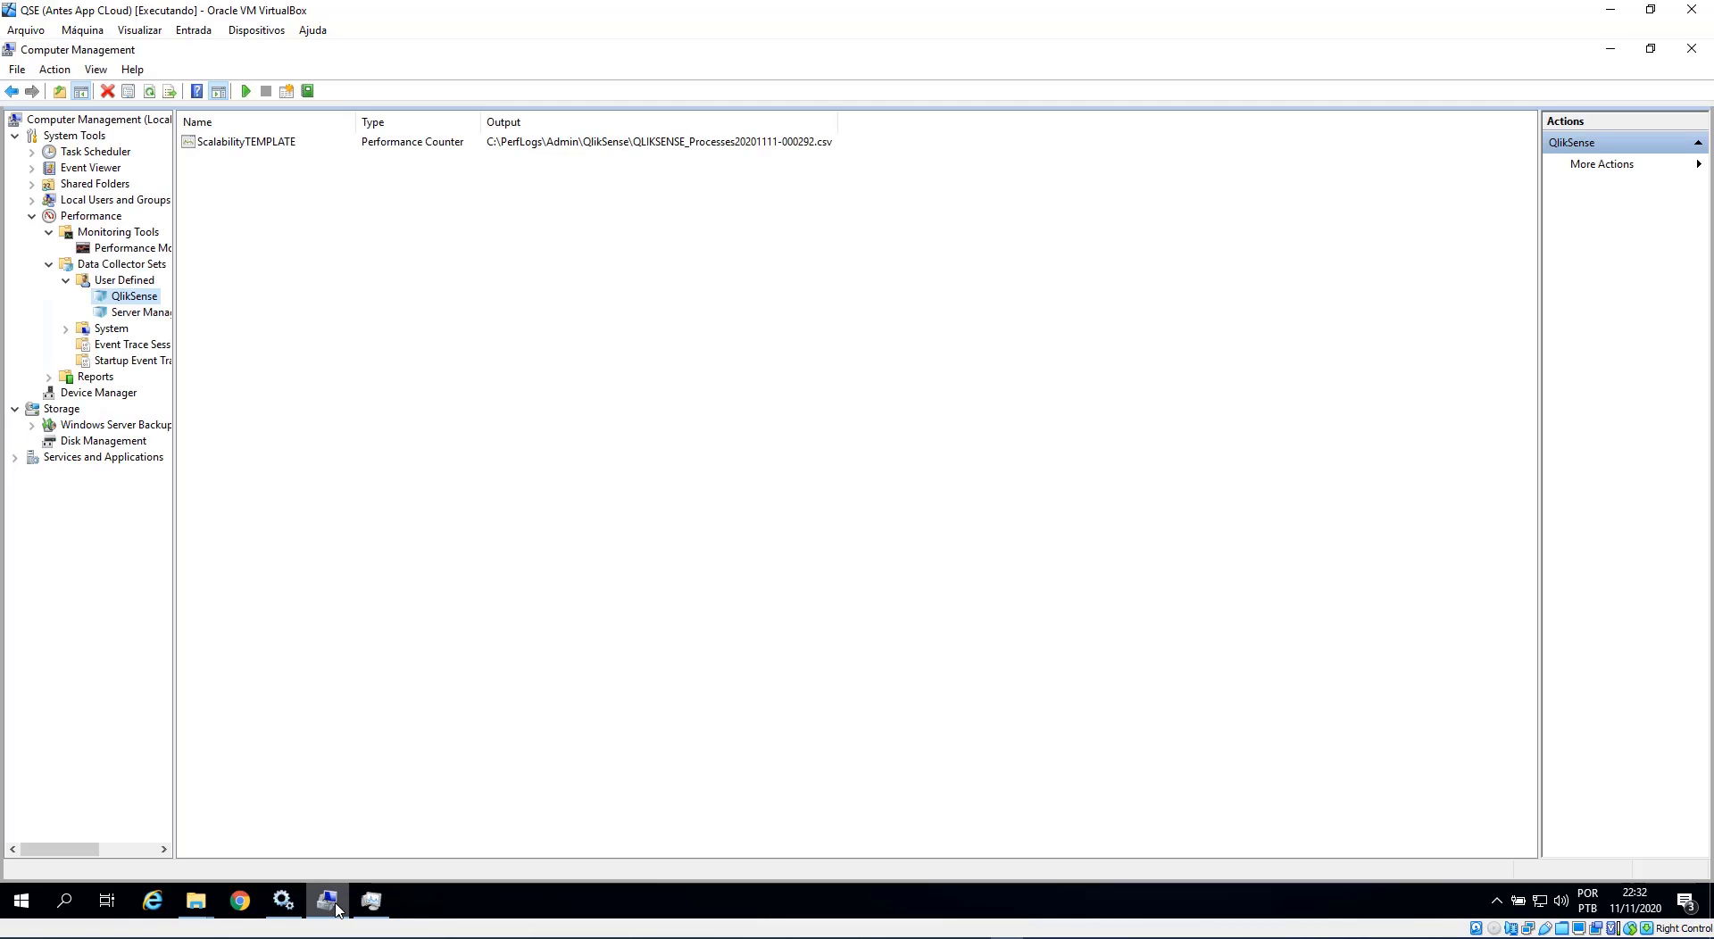
pyautogui.moveTo(173, 675); pyautogui.dragTo(220, 669)
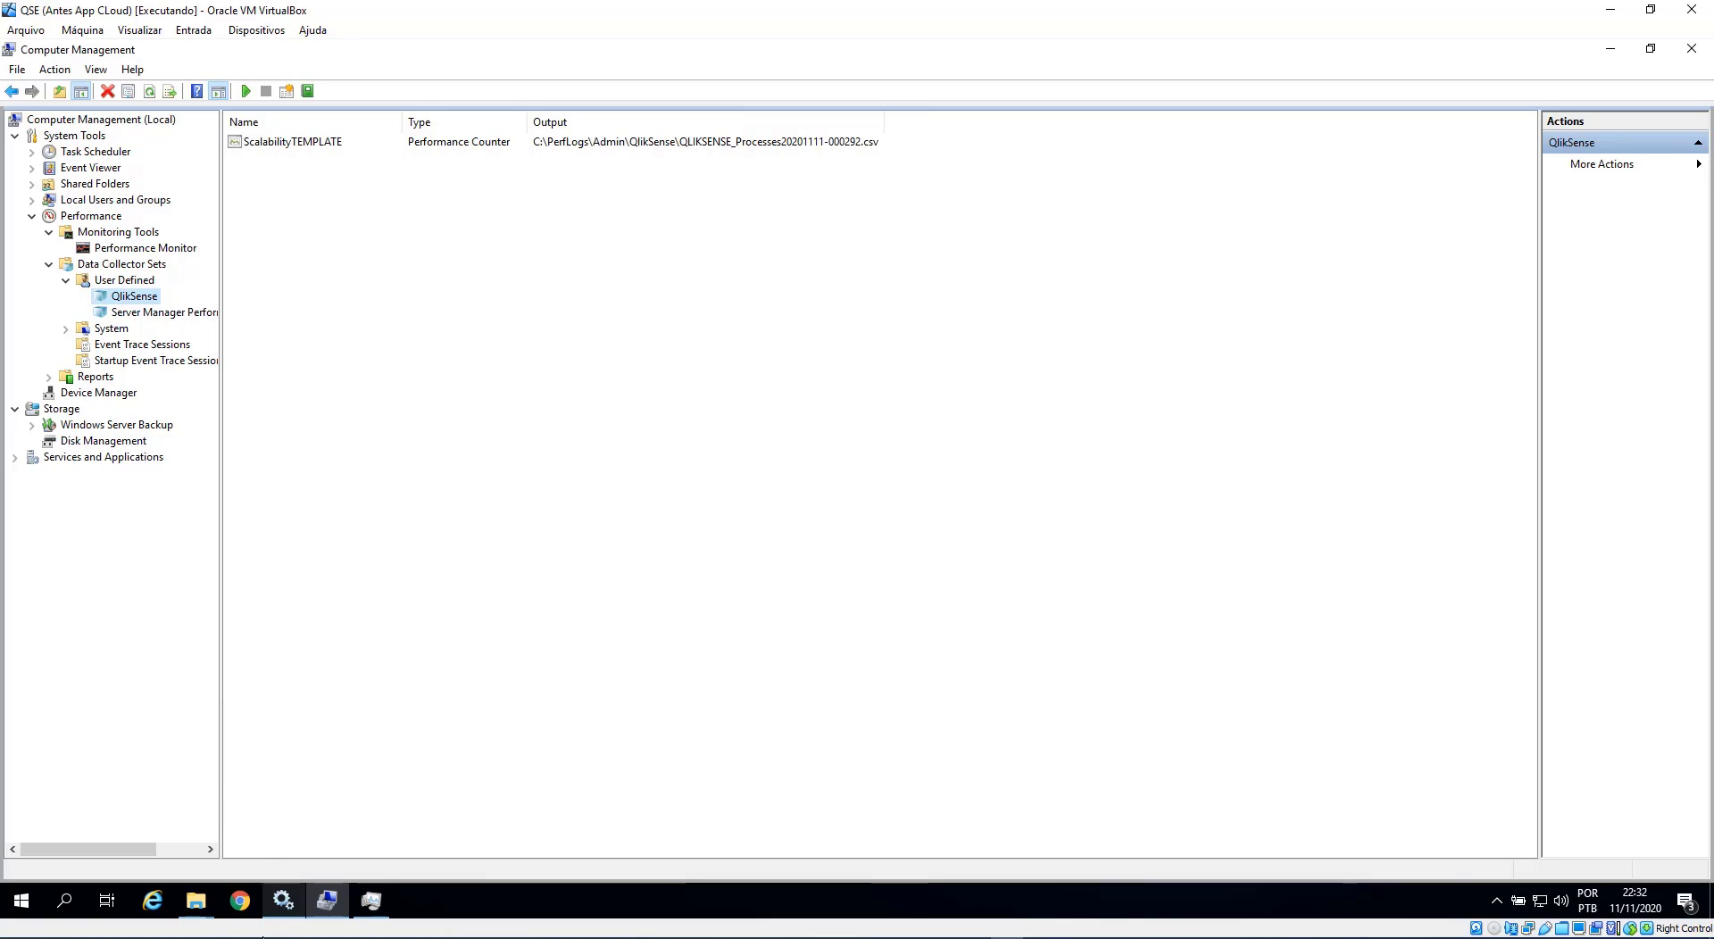
# Step: Switch to File Explorer and select Qlik-1minute-NoWildcards.xml in the Documentation folder of scalabilitytools-5.9.1
pyautogui.moveTo(283, 901)
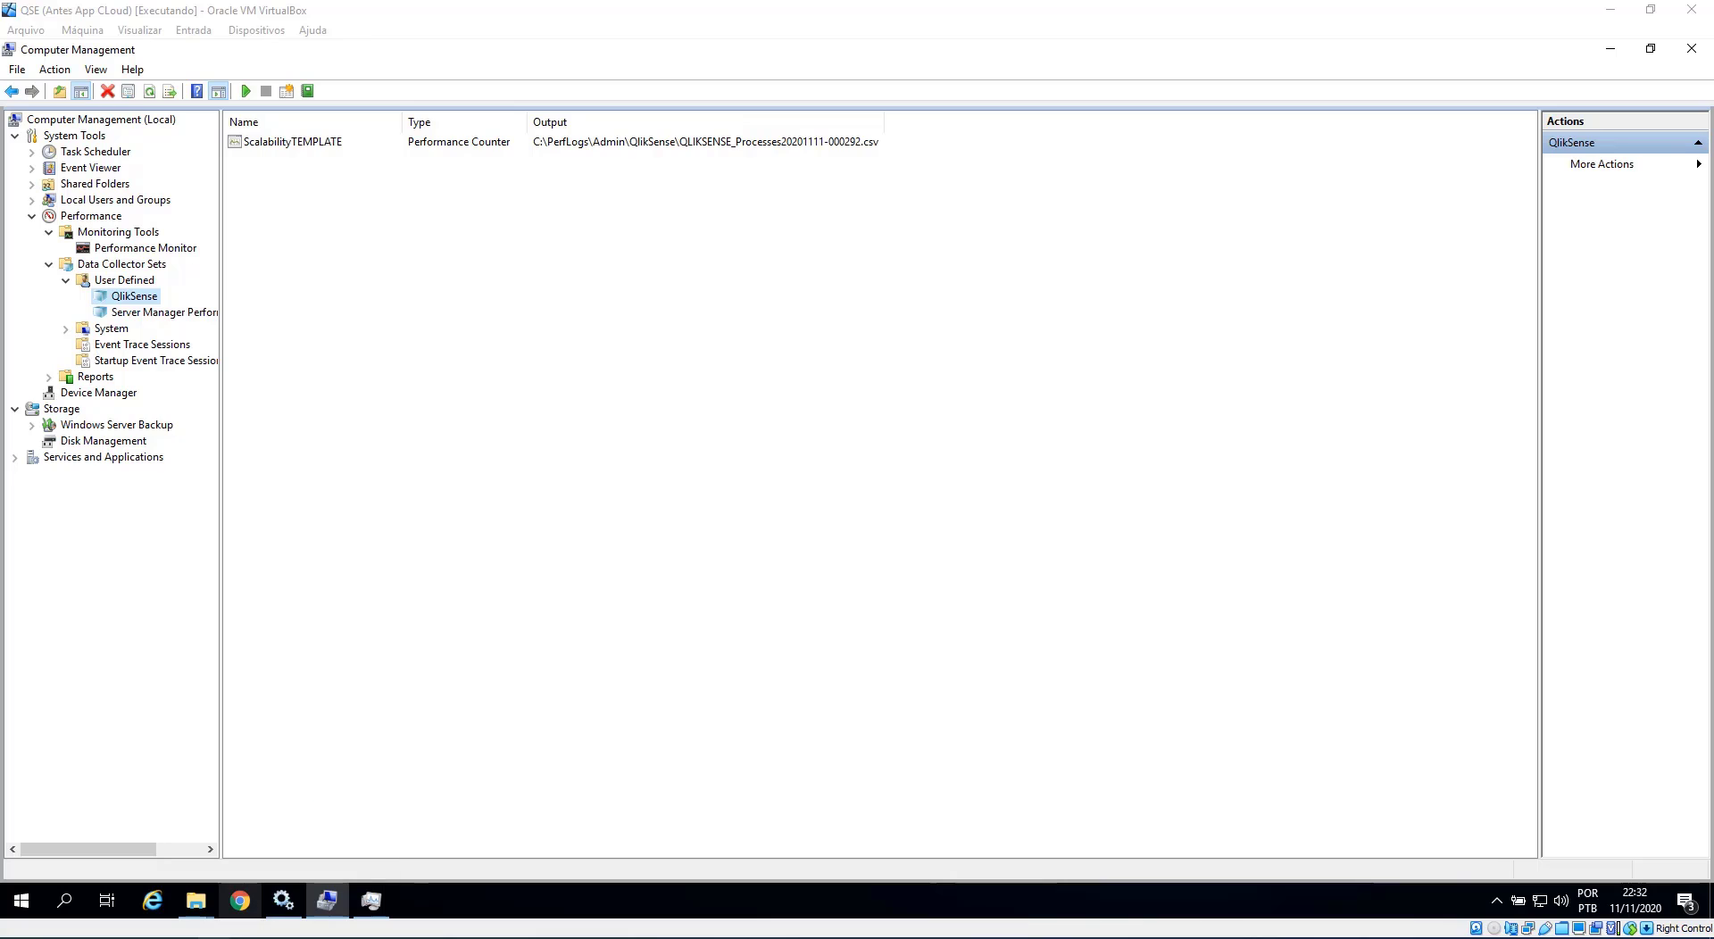
pyautogui.hotkey('alt', 'Tab')
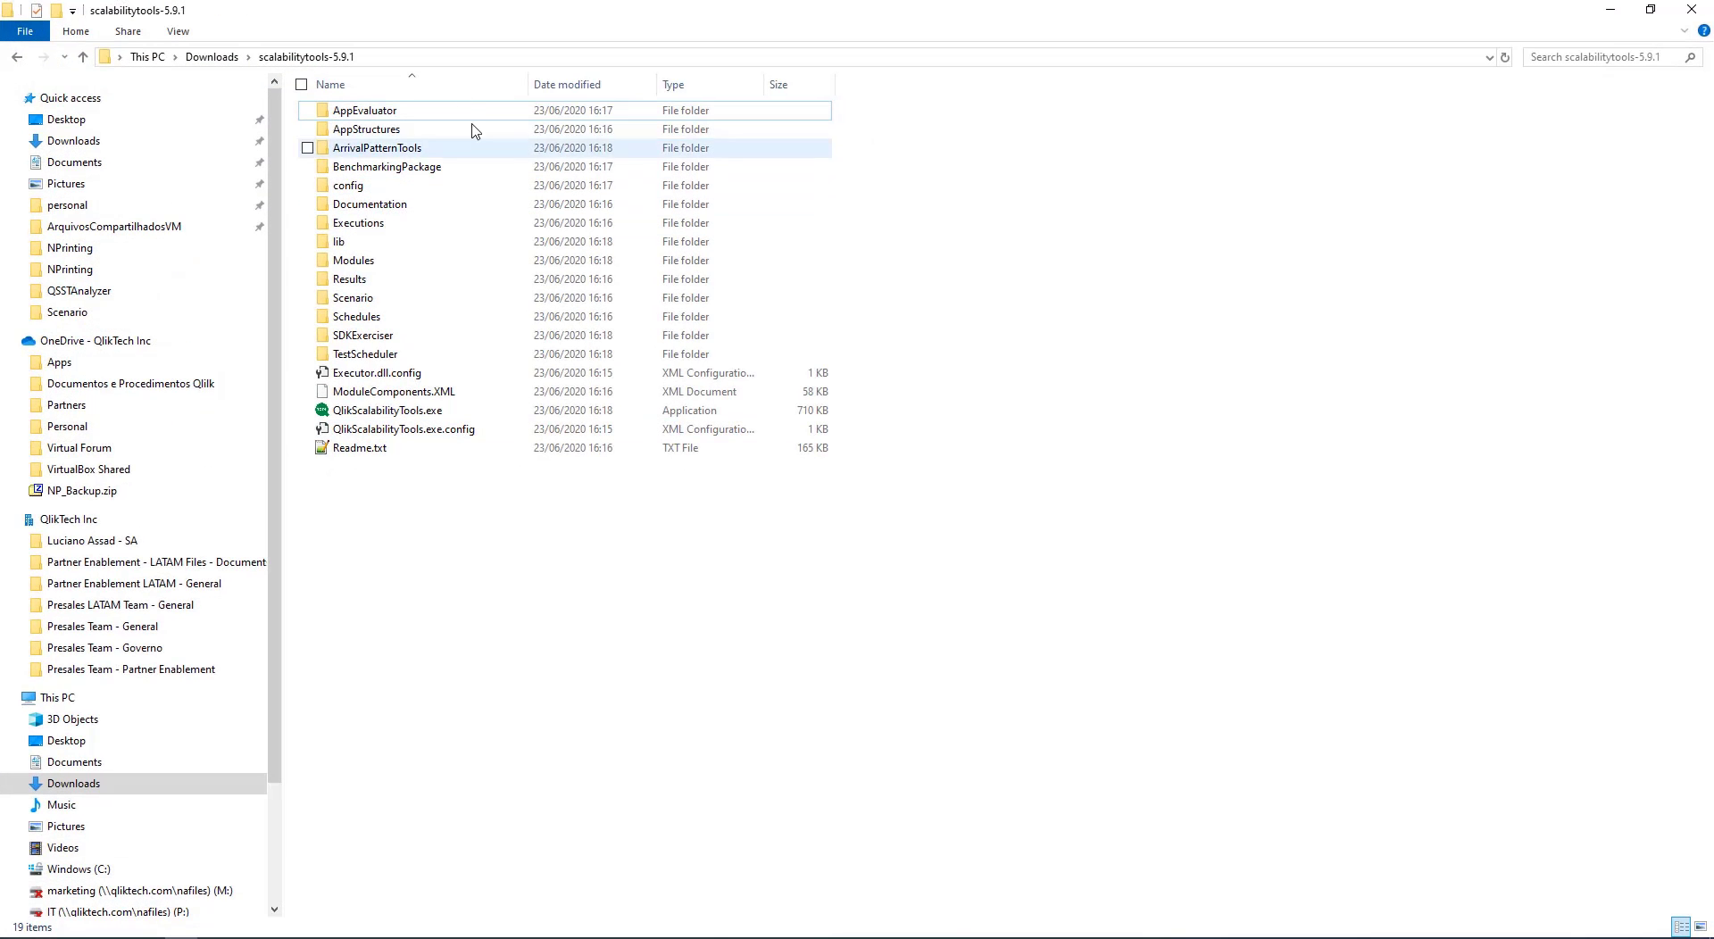
pyautogui.doubleClick(401, 211)
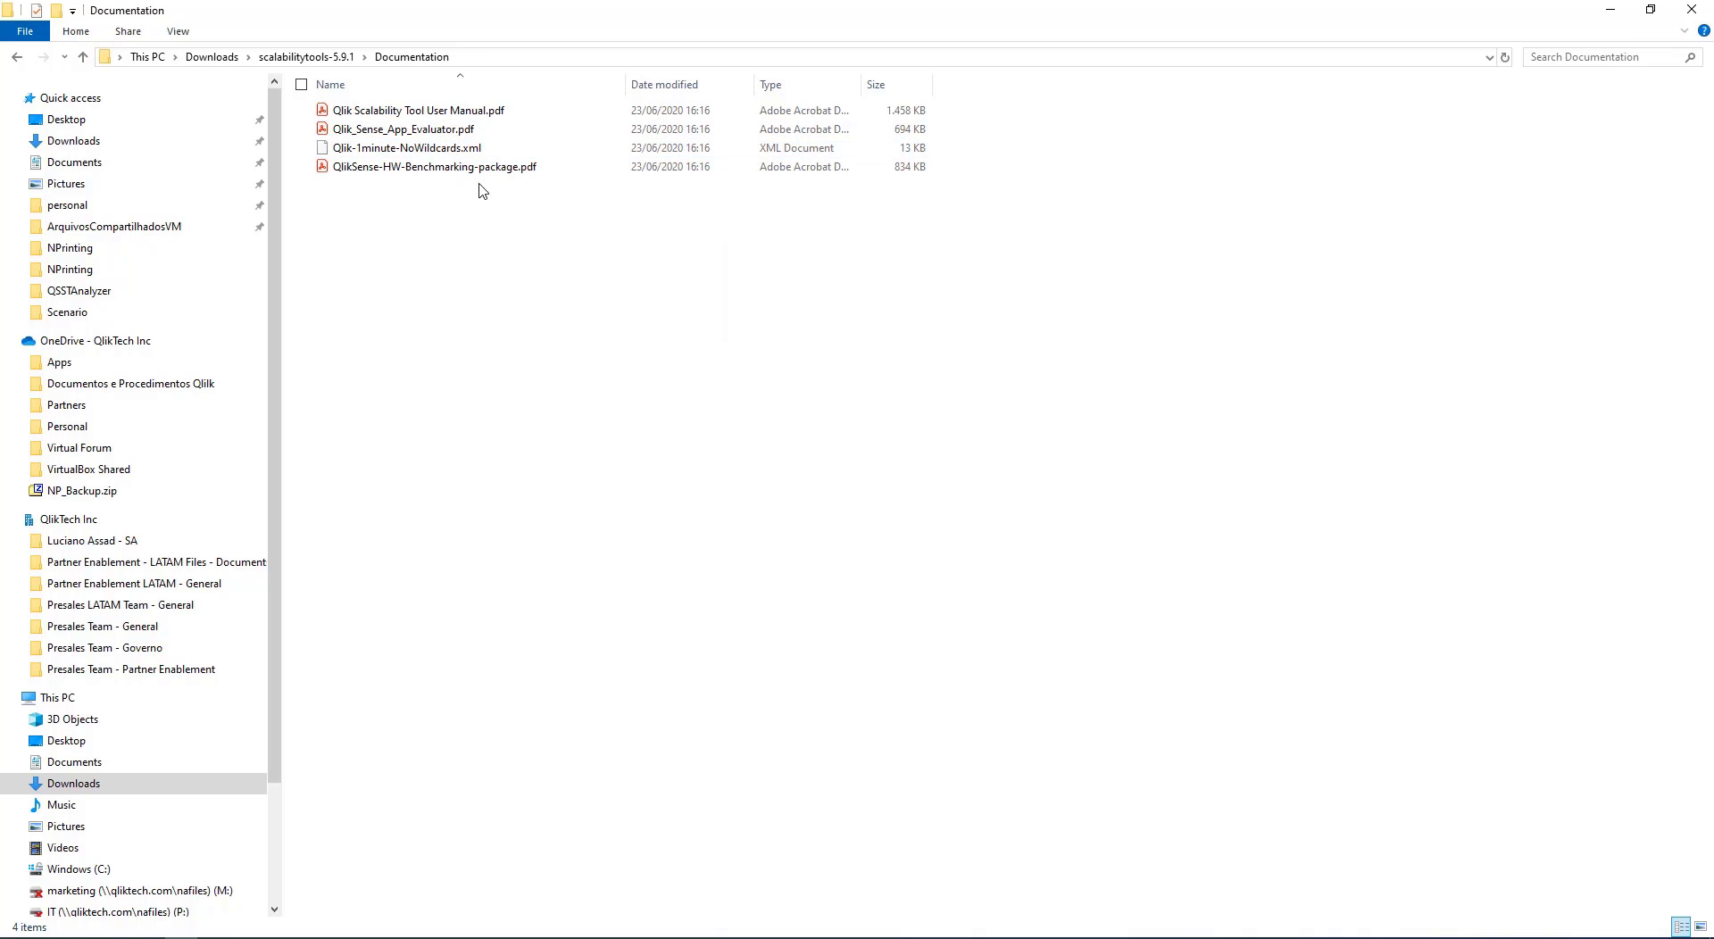
pyautogui.click(460, 151)
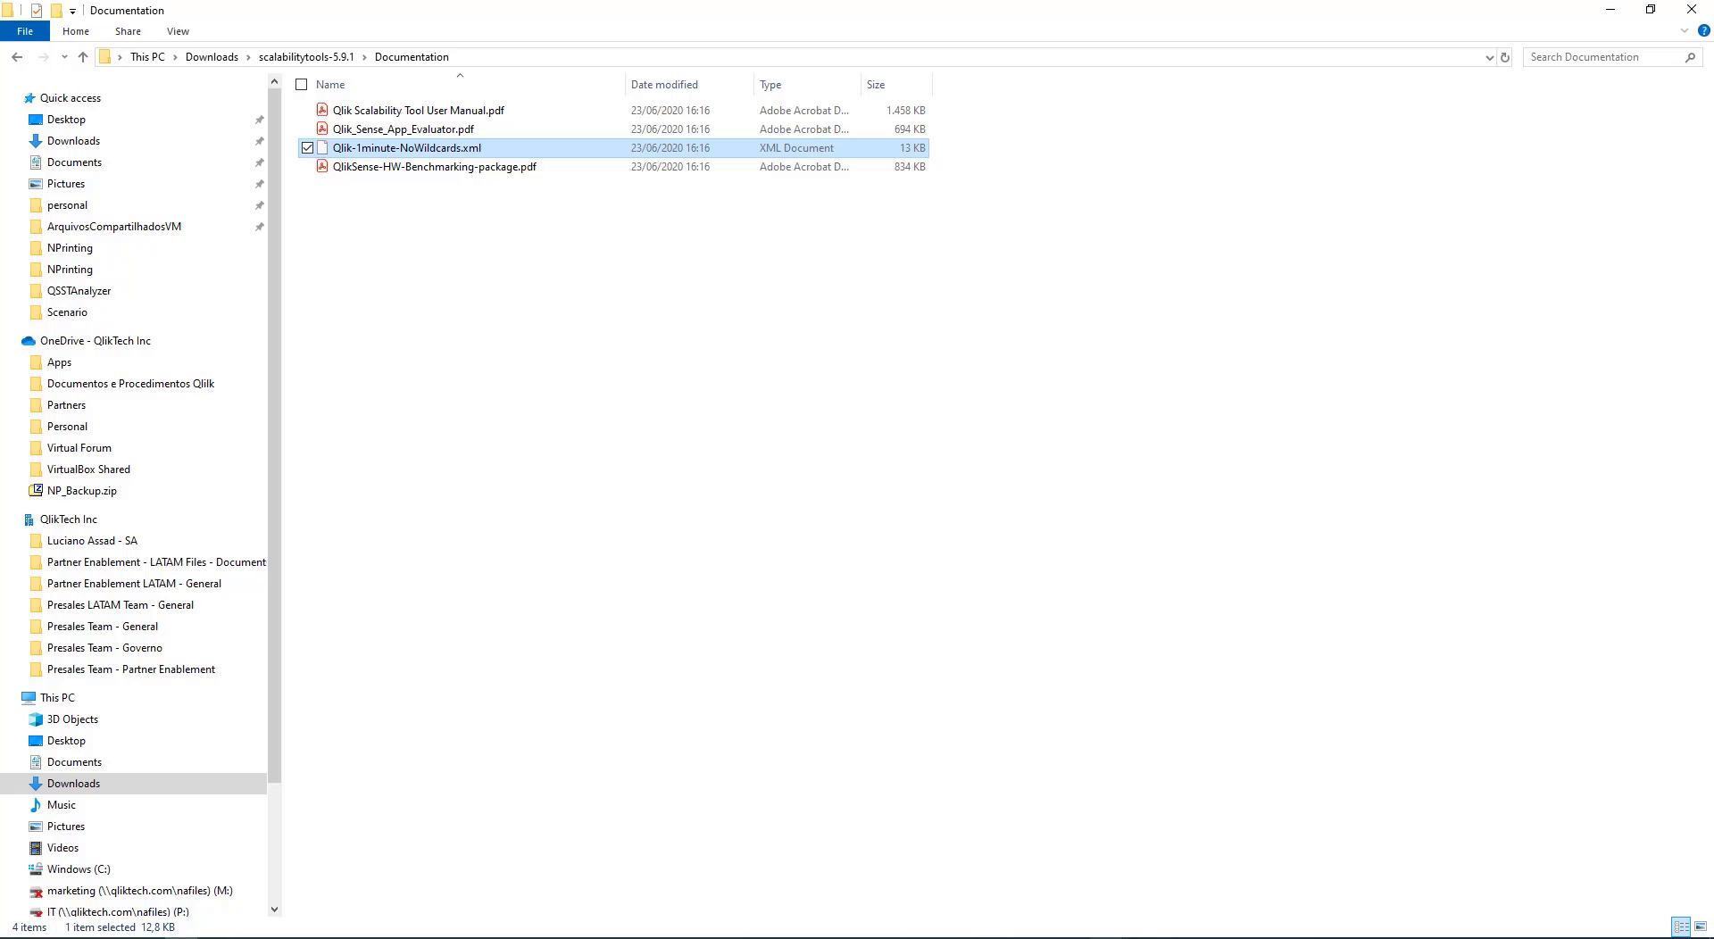
# Step: Return to Computer Management on the virtual machine and start the user-defined QlikSense data collector set
pyautogui.moveTo(1007, 935)
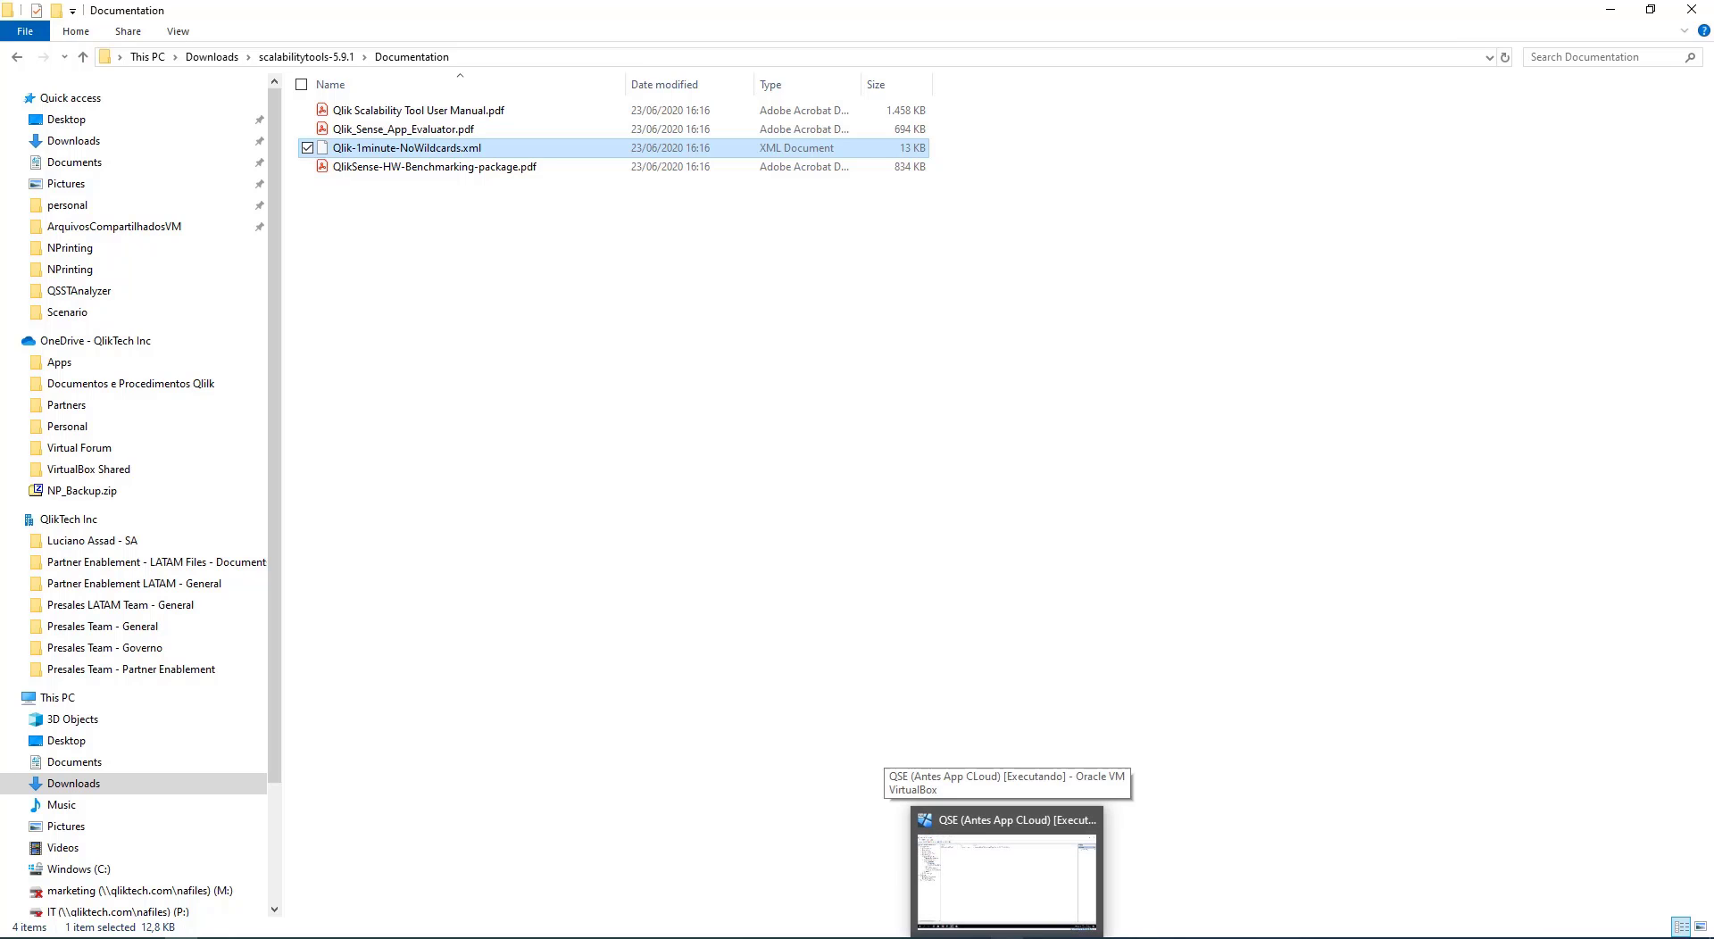
pyautogui.click(1014, 893)
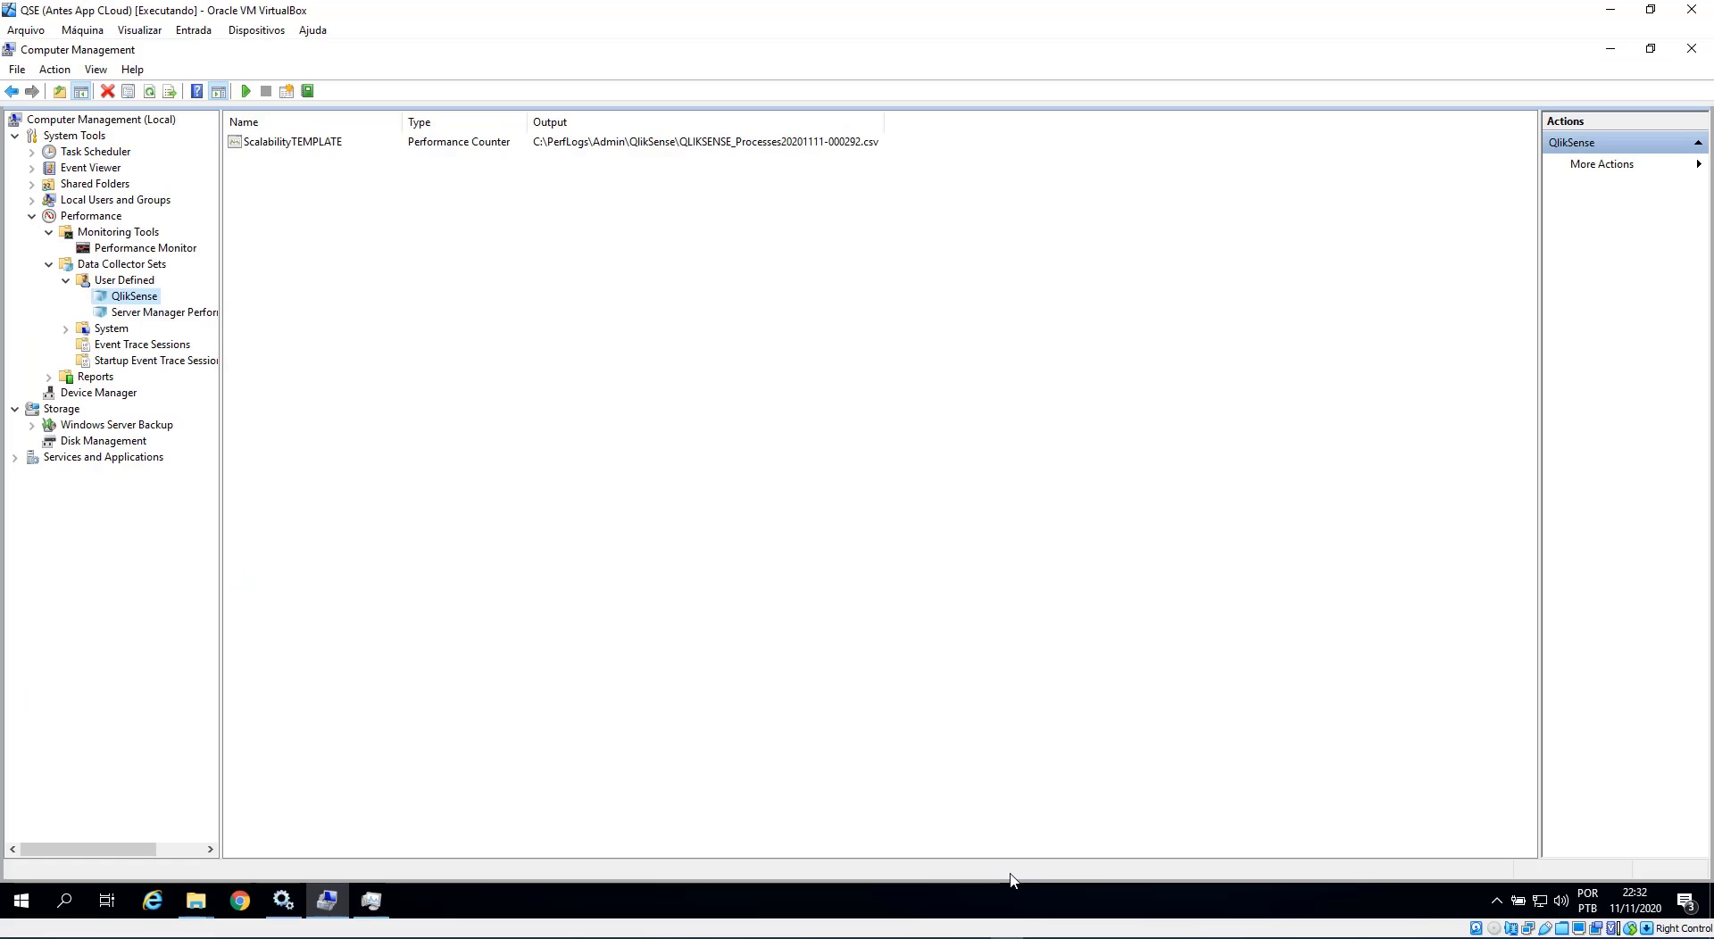
pyautogui.click(74, 217)
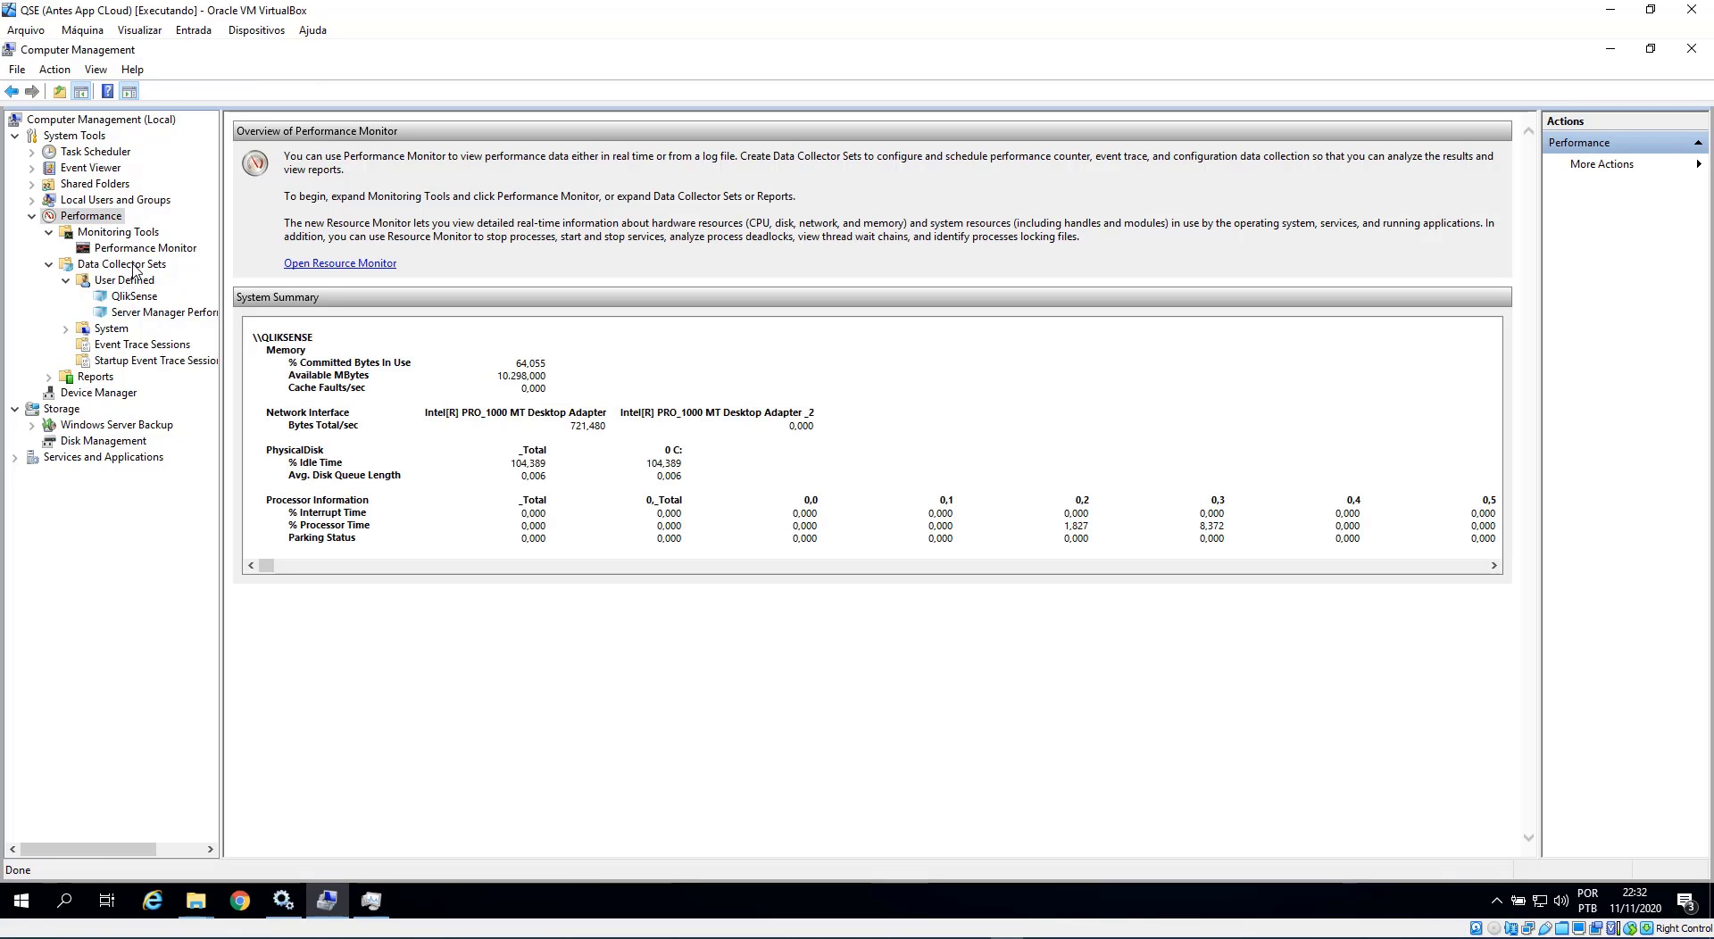
pyautogui.click(127, 280)
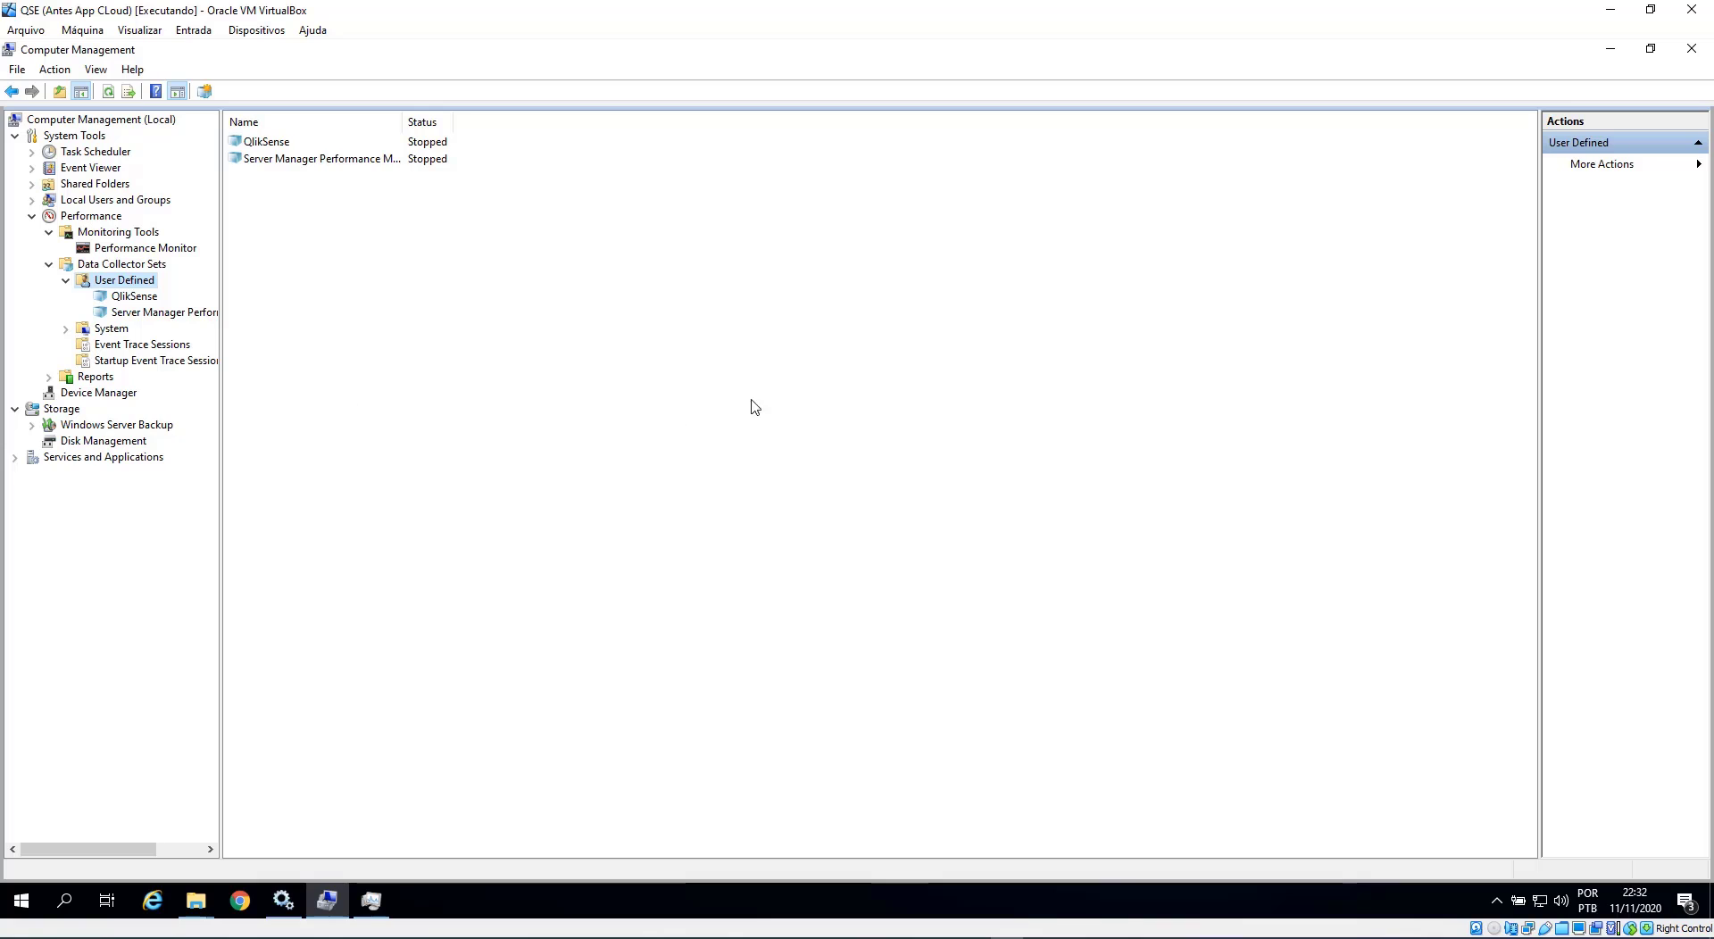
pyautogui.click(141, 299)
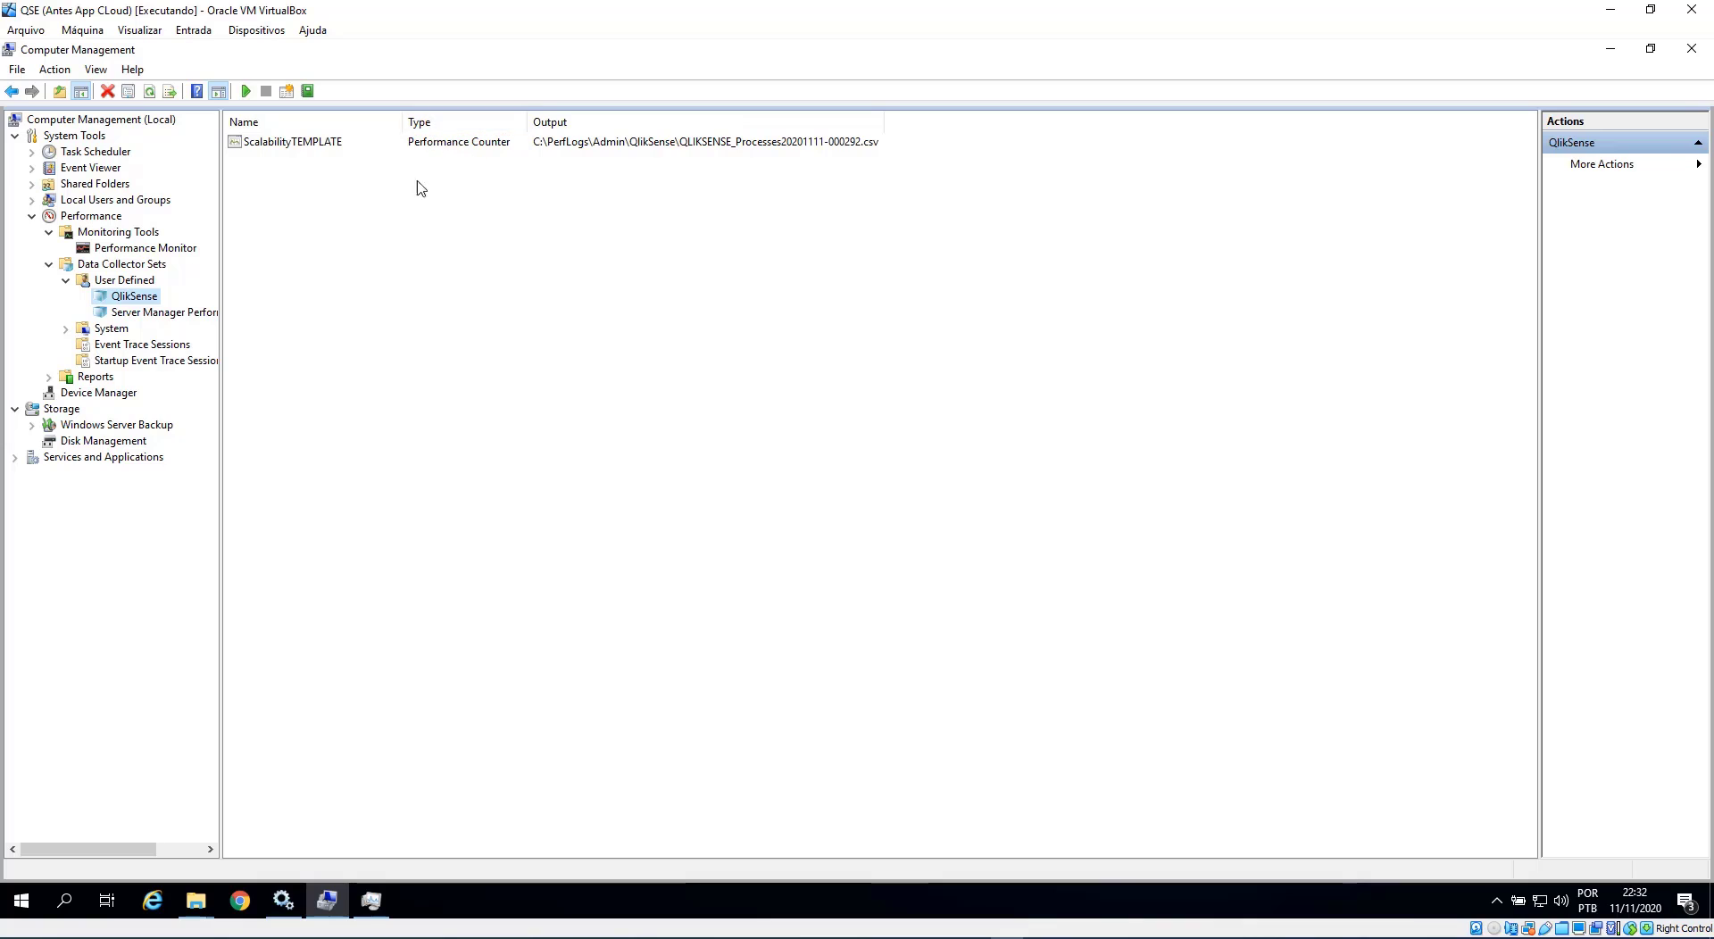
pyautogui.click(249, 92)
# Step: Switch back to Qlik Sense Scalability Tools and close the untitled test schedule and the regression analysis
pyautogui.click(283, 901)
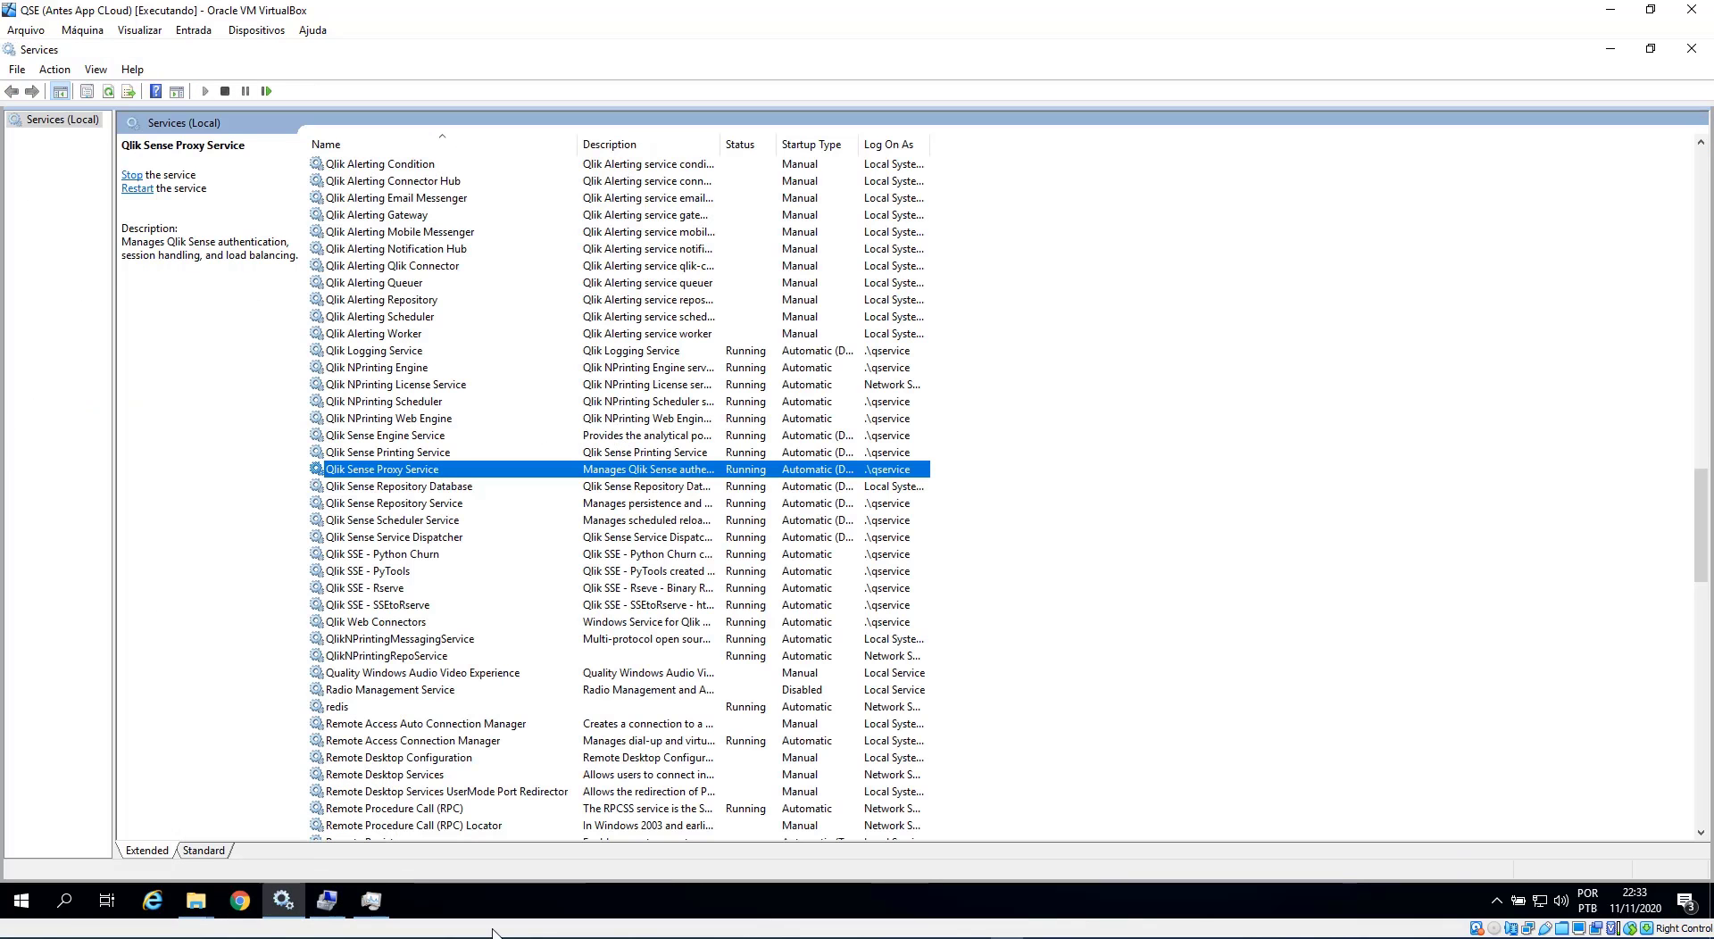
pyautogui.hotkey('alt', 'Tab')
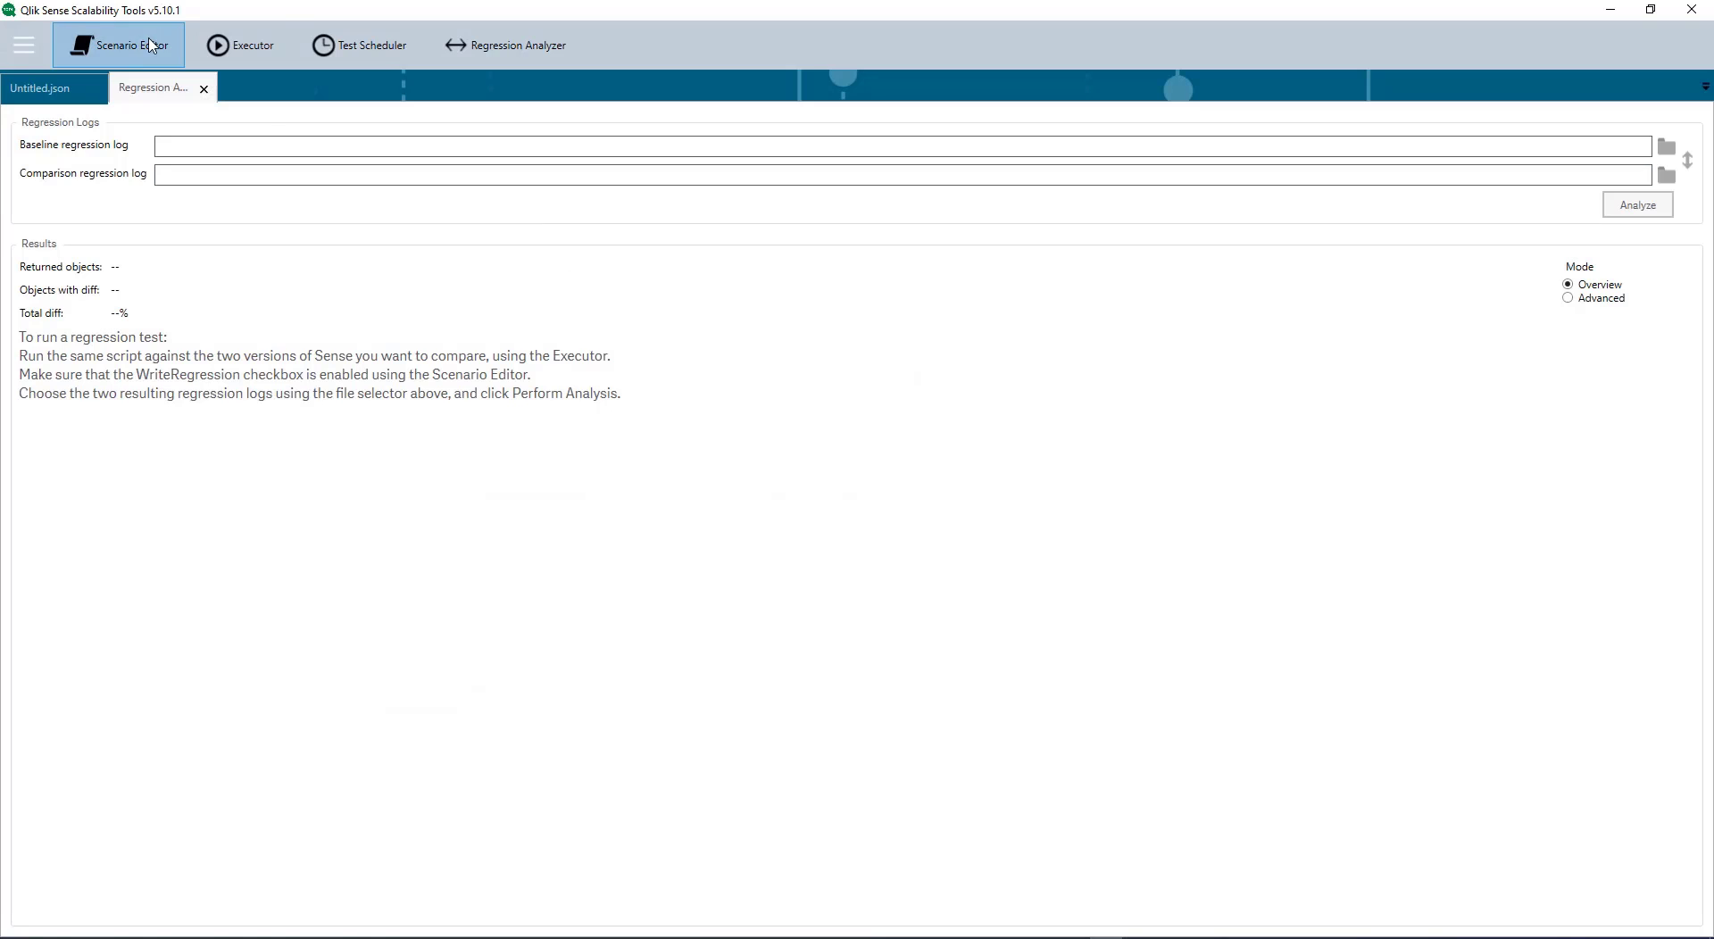
pyautogui.click(49, 89)
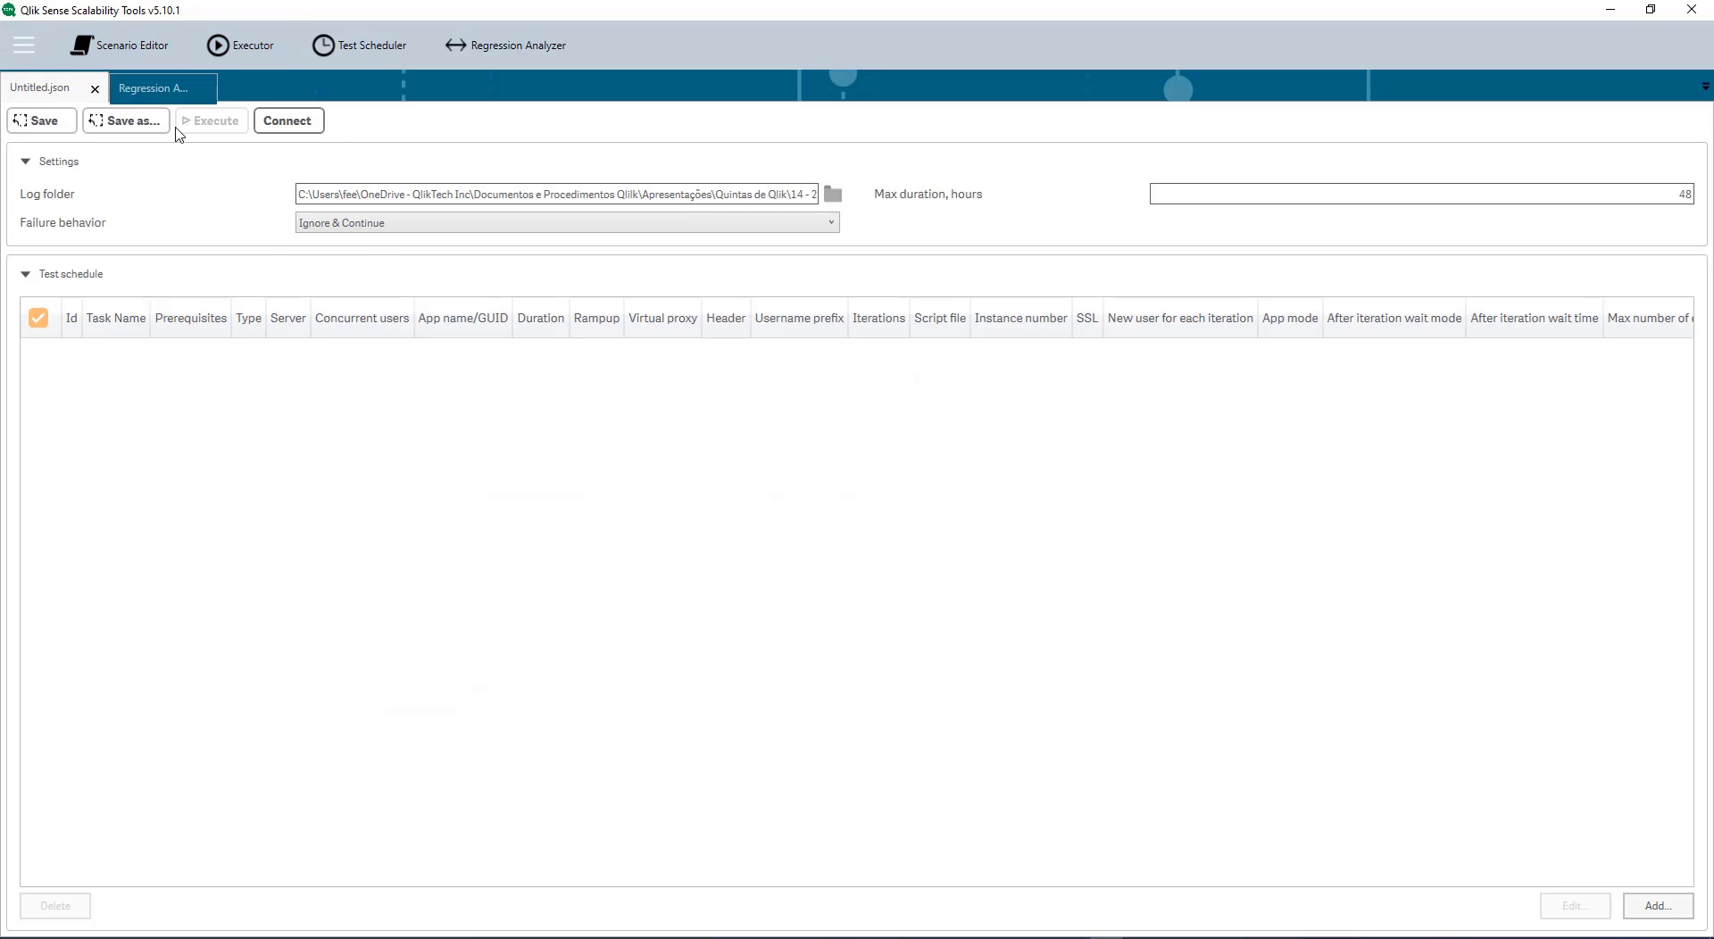
pyautogui.click(95, 89)
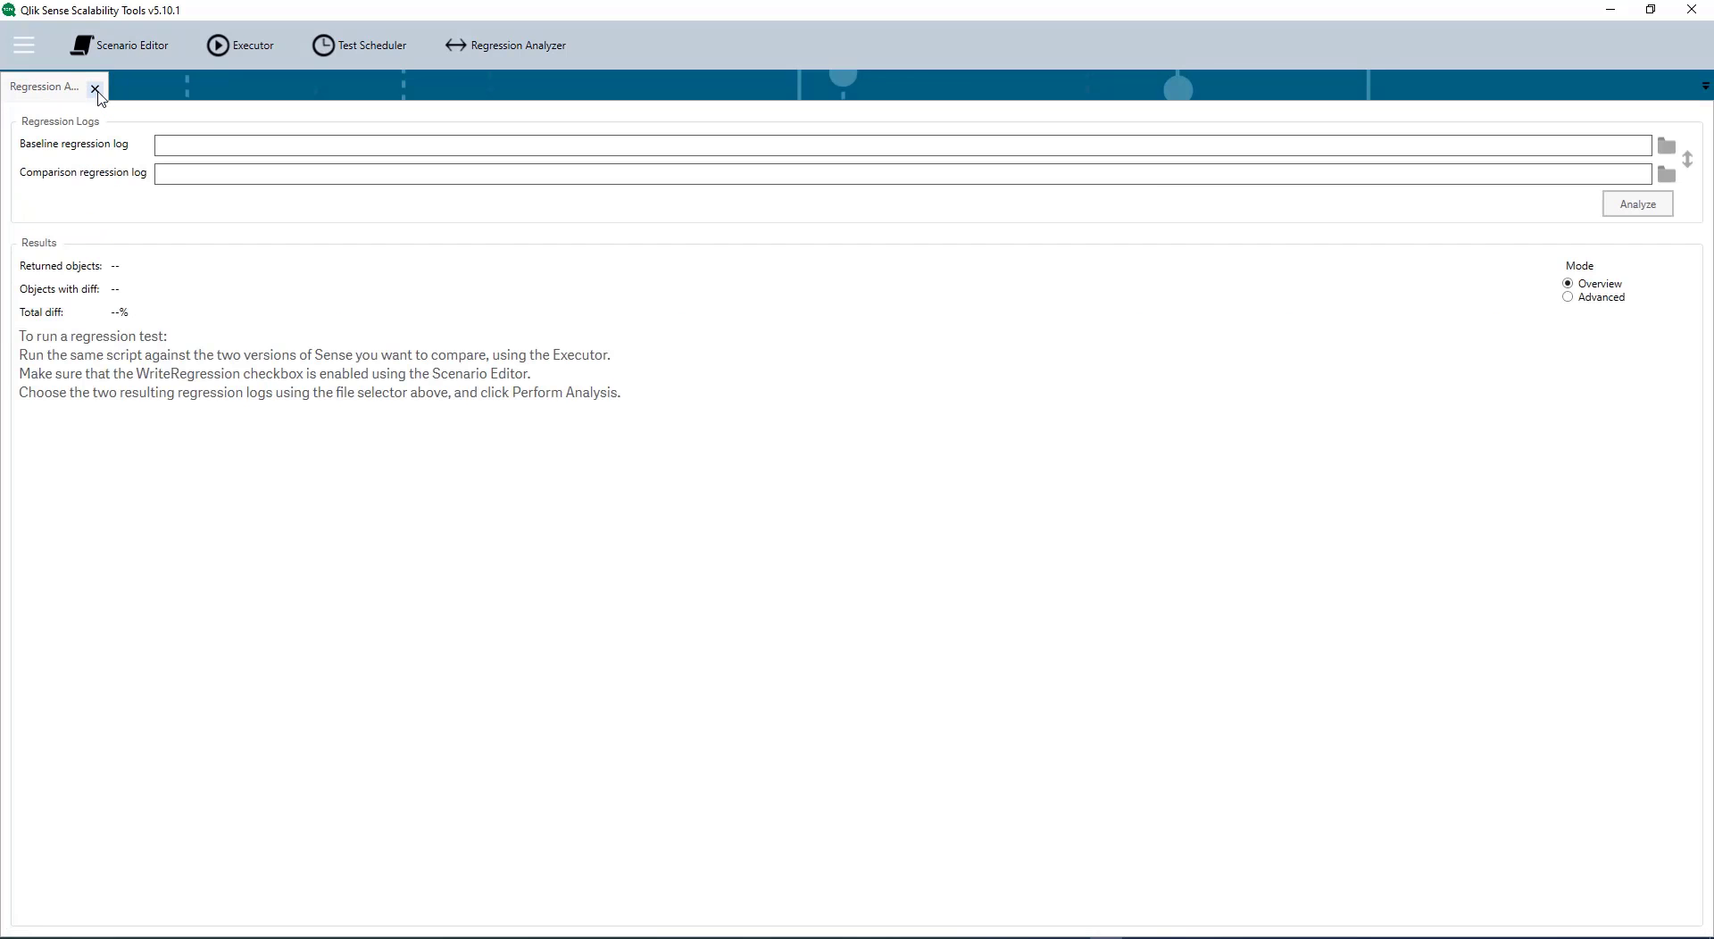
pyautogui.click(94, 89)
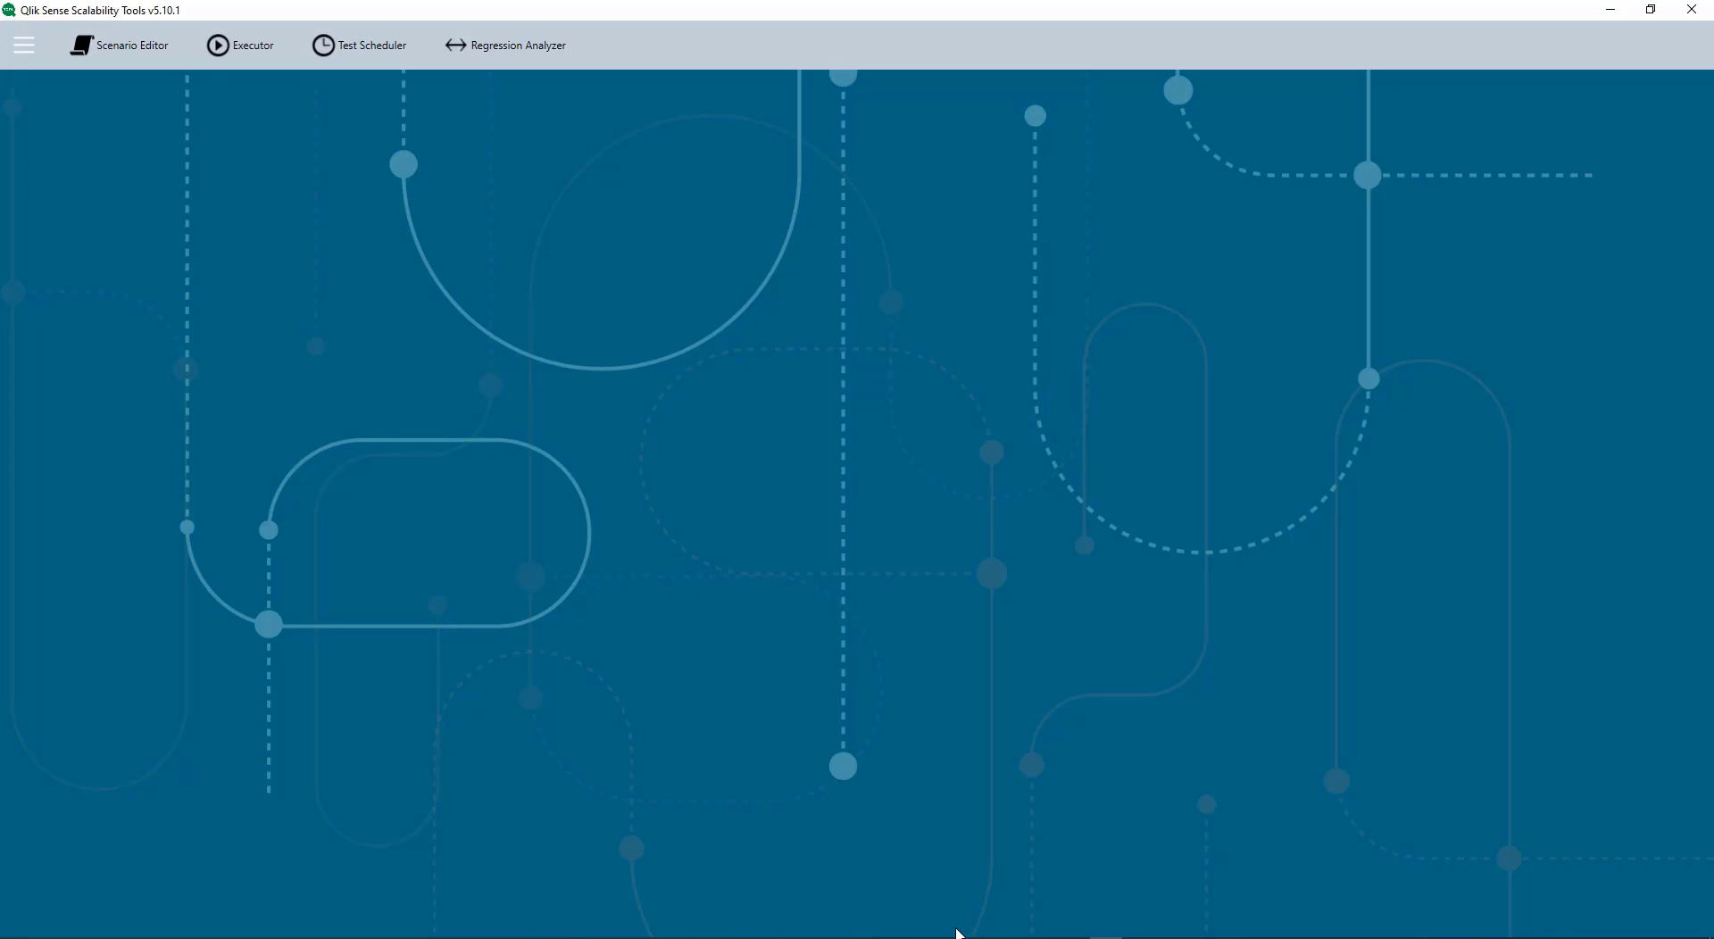
# Step: Return to Computer Management on the virtual machine and stop the QlikSense data collector set
pyautogui.hotkey('alt', 'Tab')
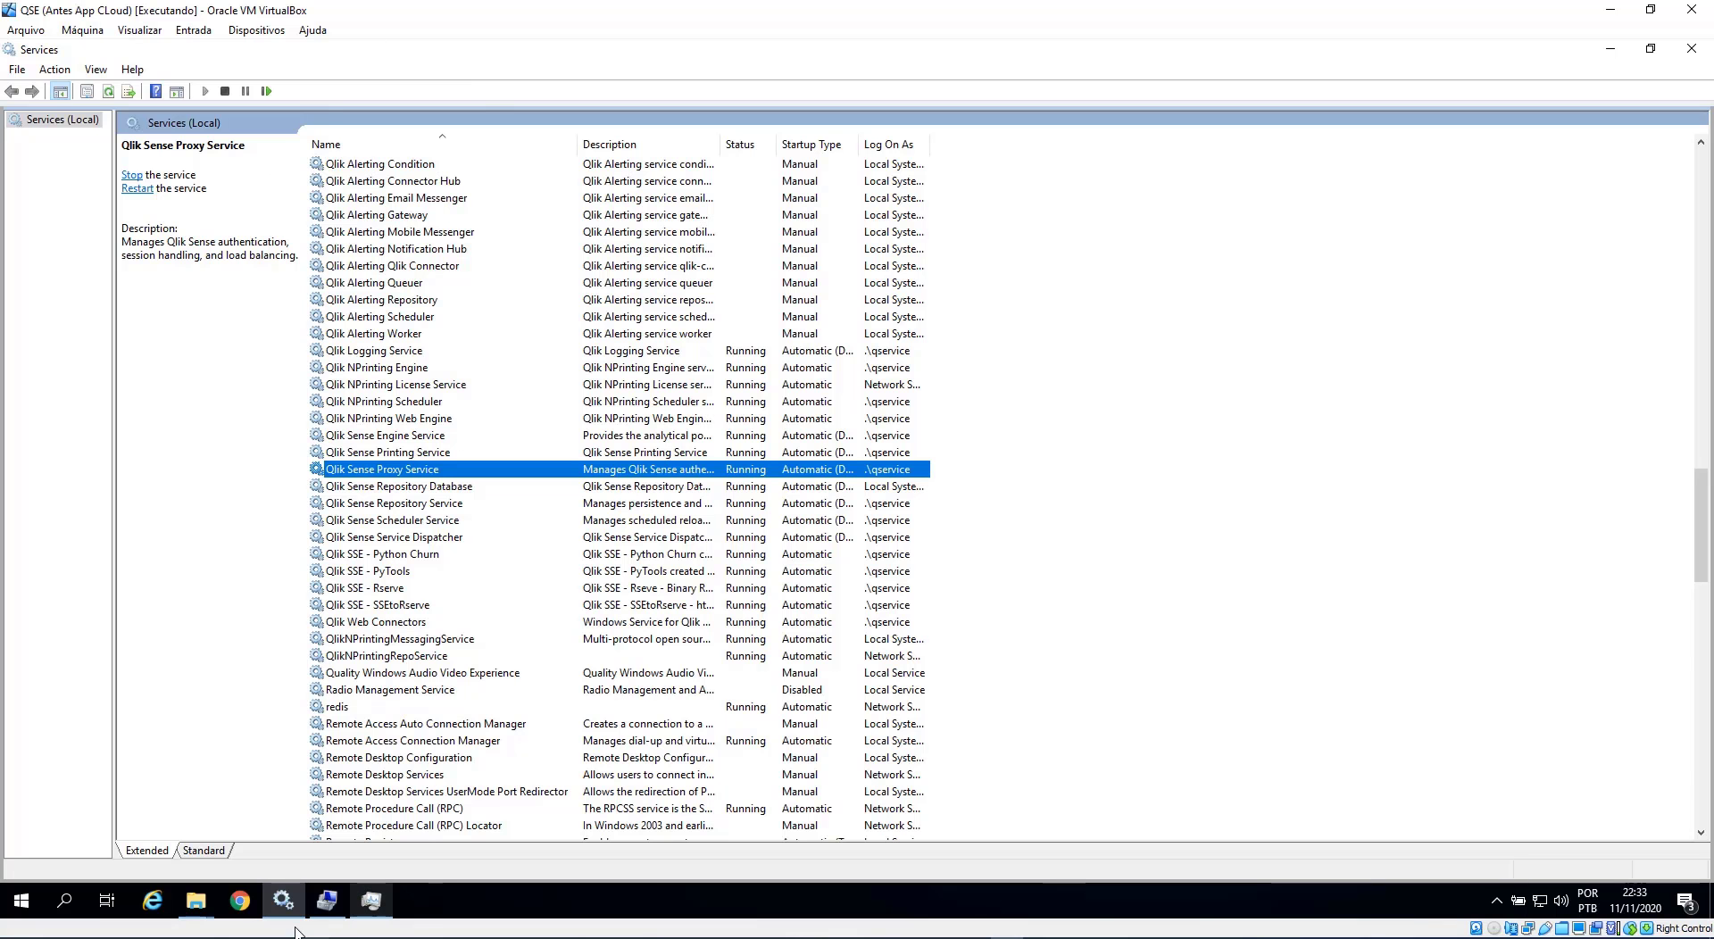
pyautogui.click(327, 902)
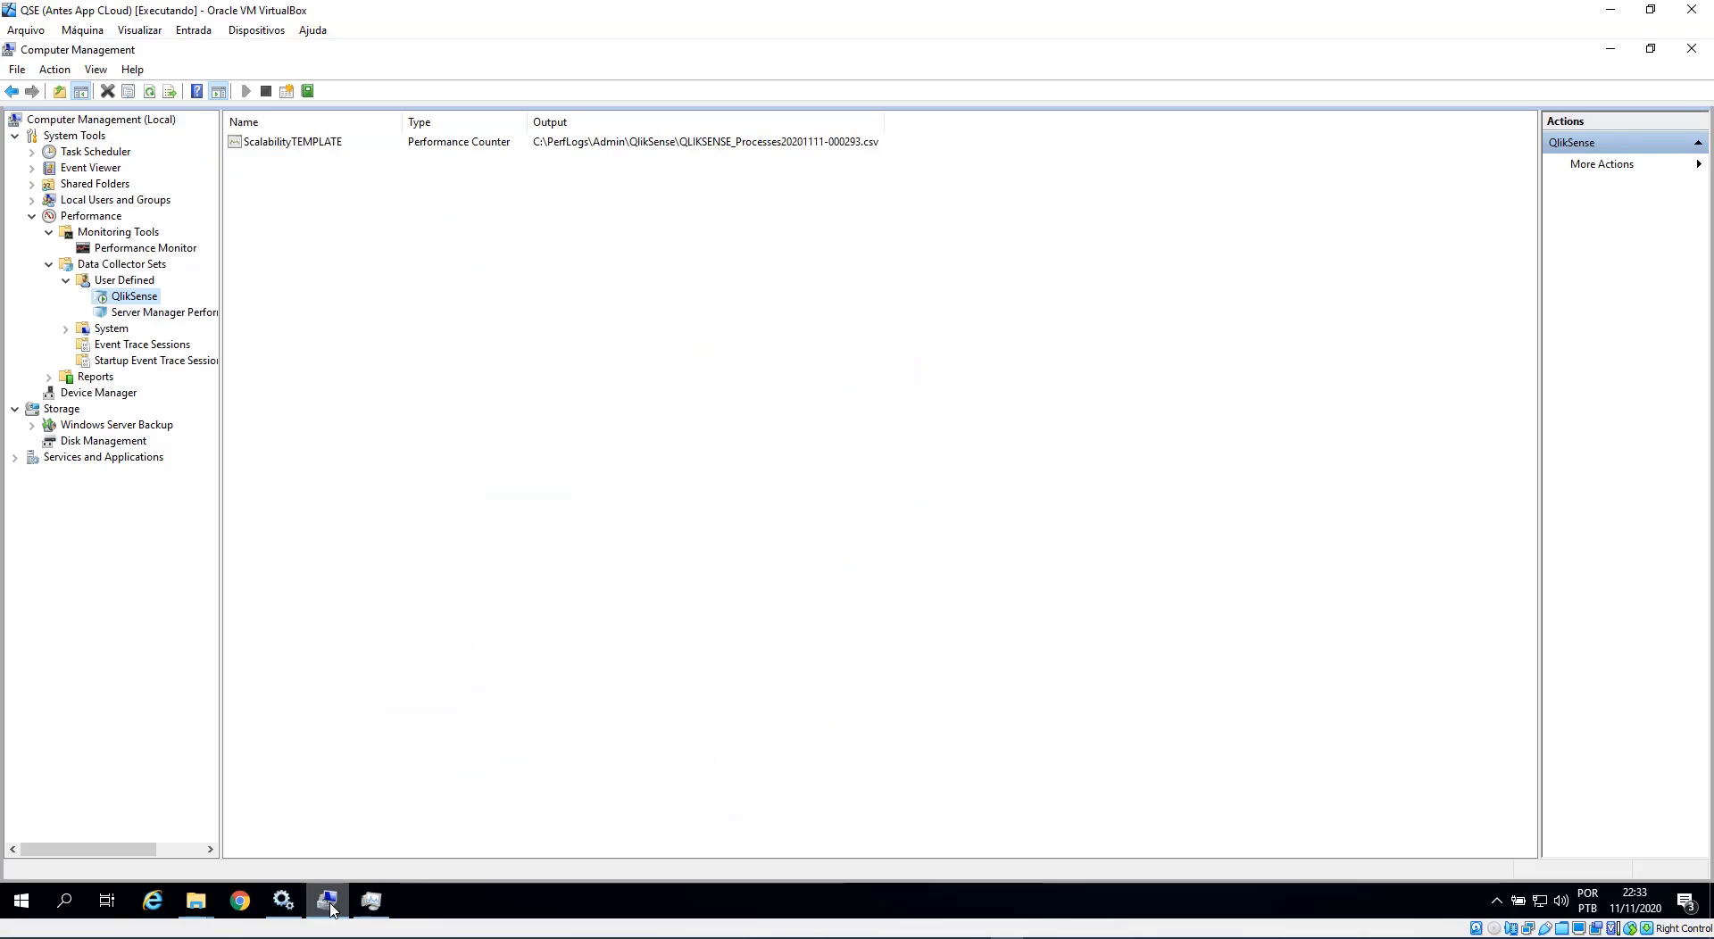
pyautogui.click(266, 91)
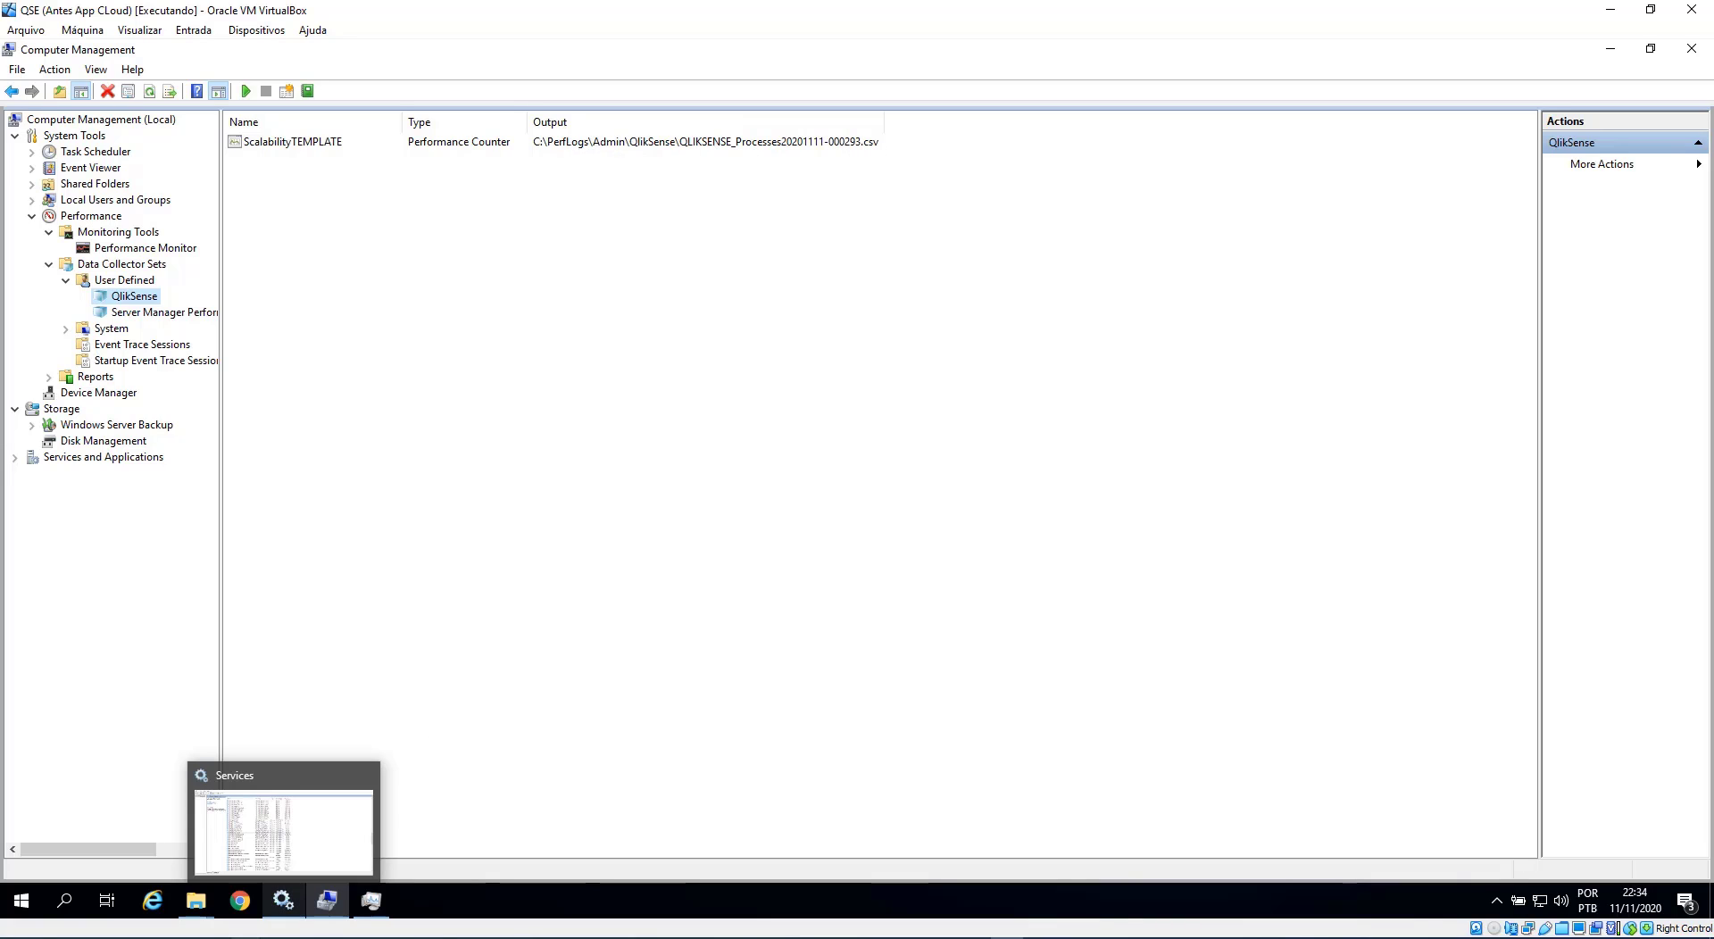
# Step: Switch to File Explorer, return to the scalabilitytools-5.9.1 folder and select the Executions folder
pyautogui.click(198, 934)
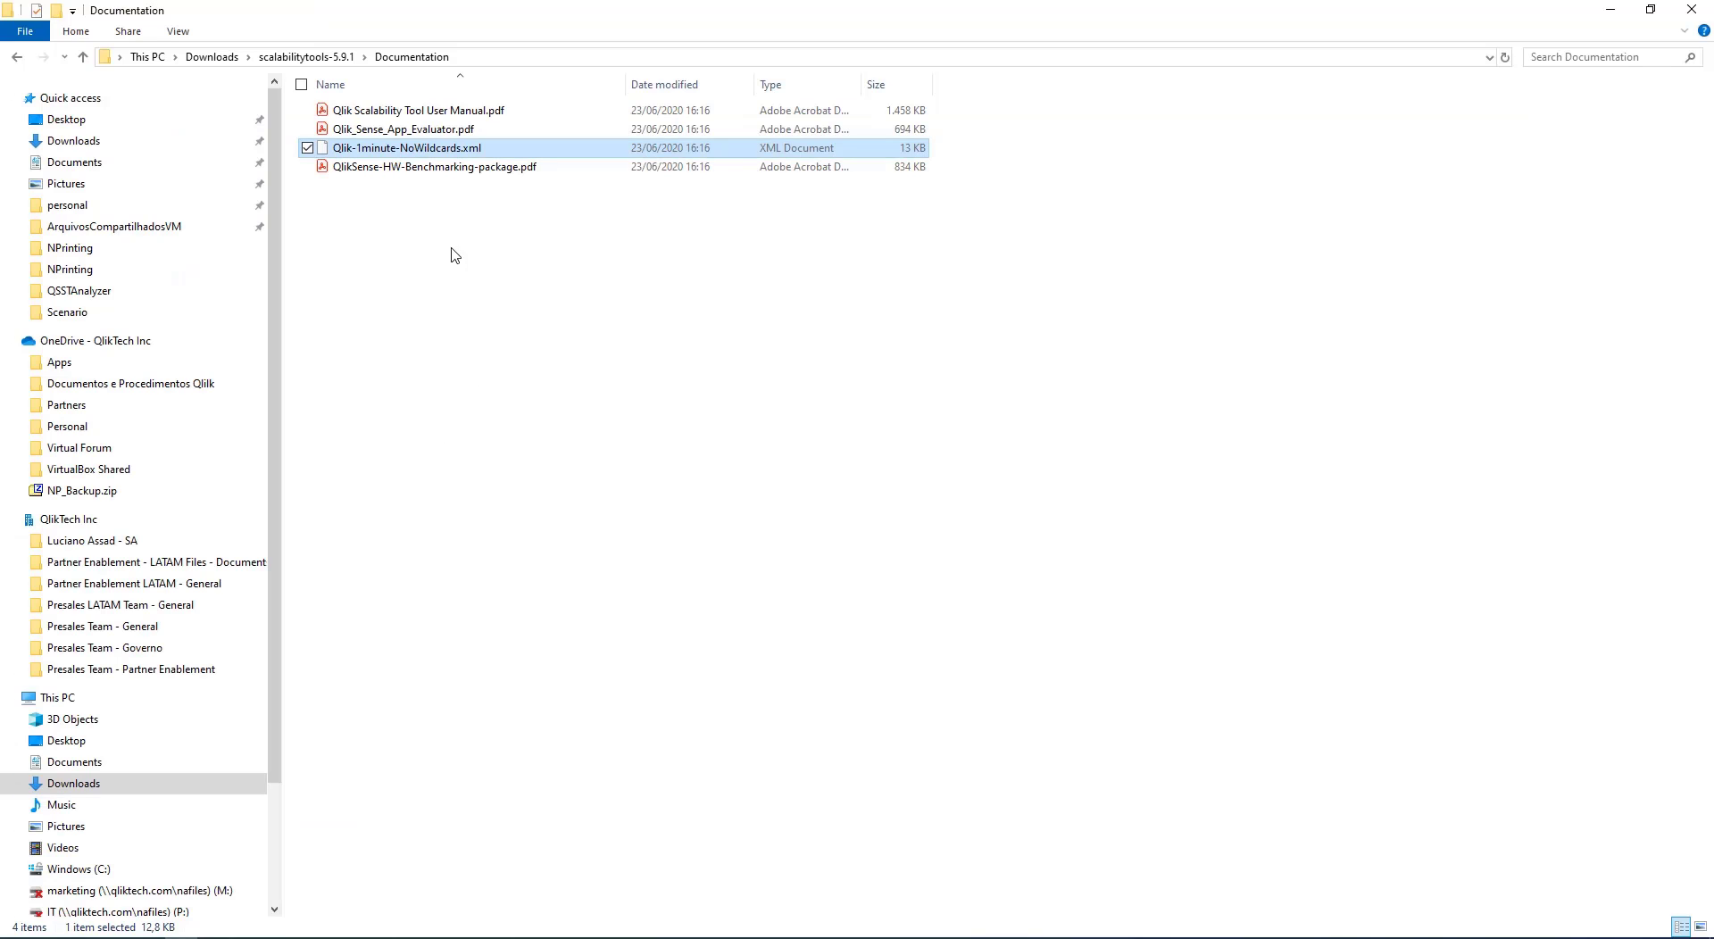
pyautogui.click(307, 56)
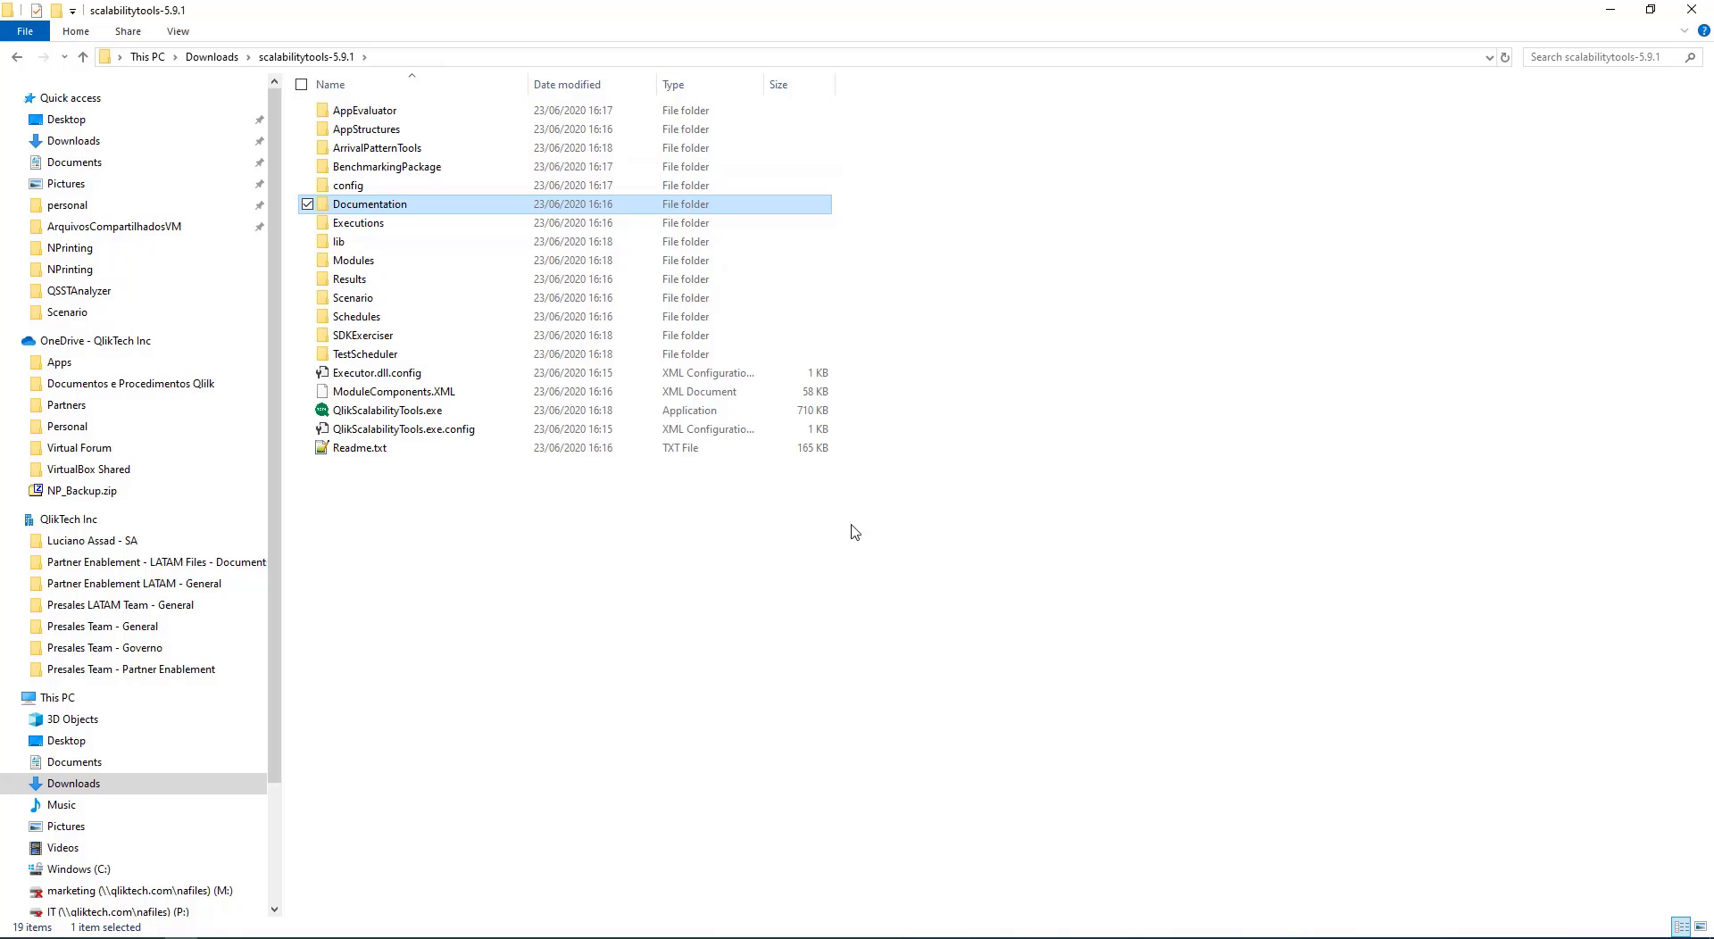
pyautogui.click(366, 232)
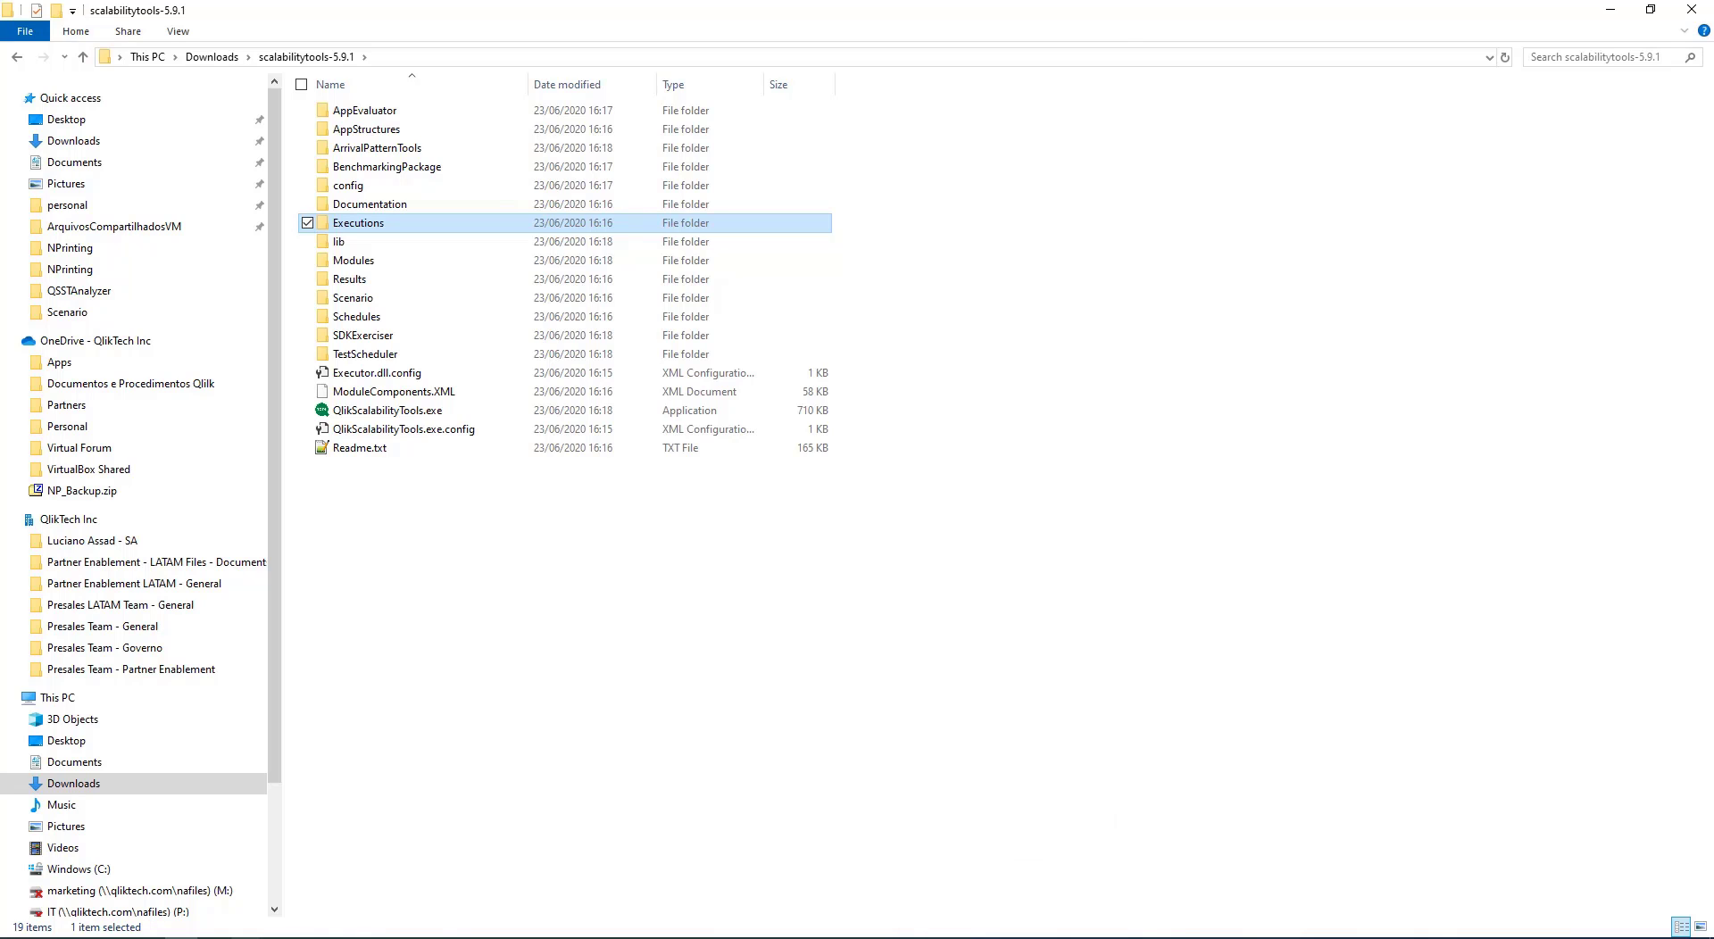
# Step: Switch to Firefox and open the Scalability Results Analyzer community page linked from the Qlik Sense Diagnostic Toolkit
pyautogui.moveTo(250, 933)
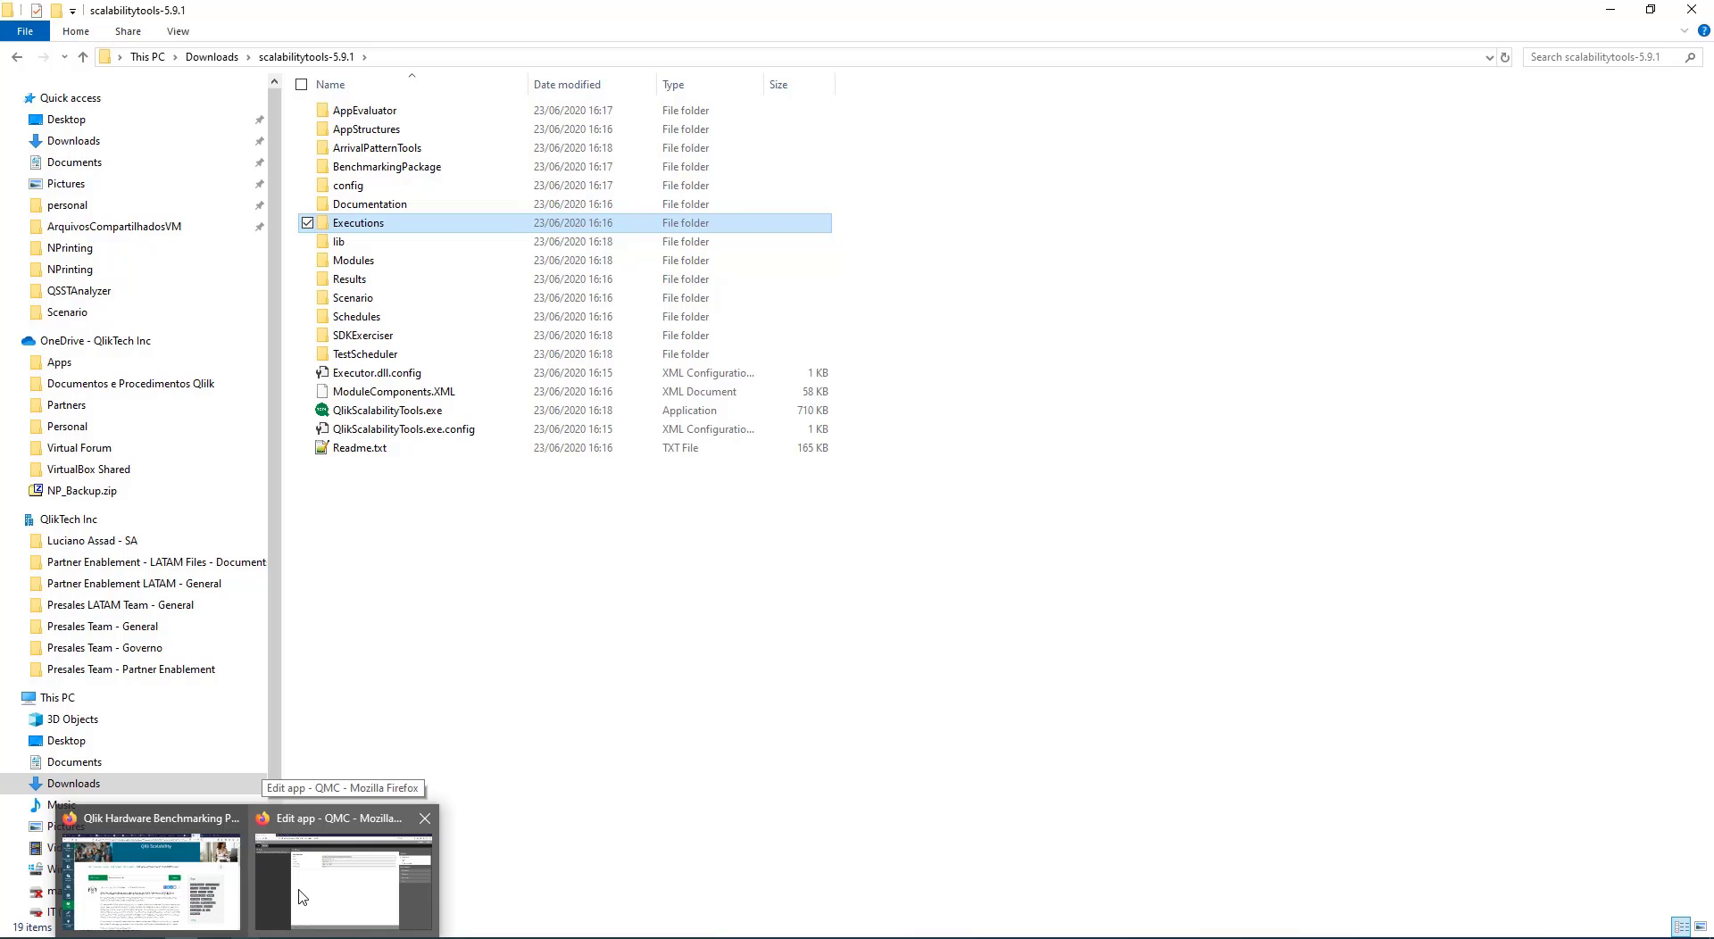
pyautogui.click(185, 887)
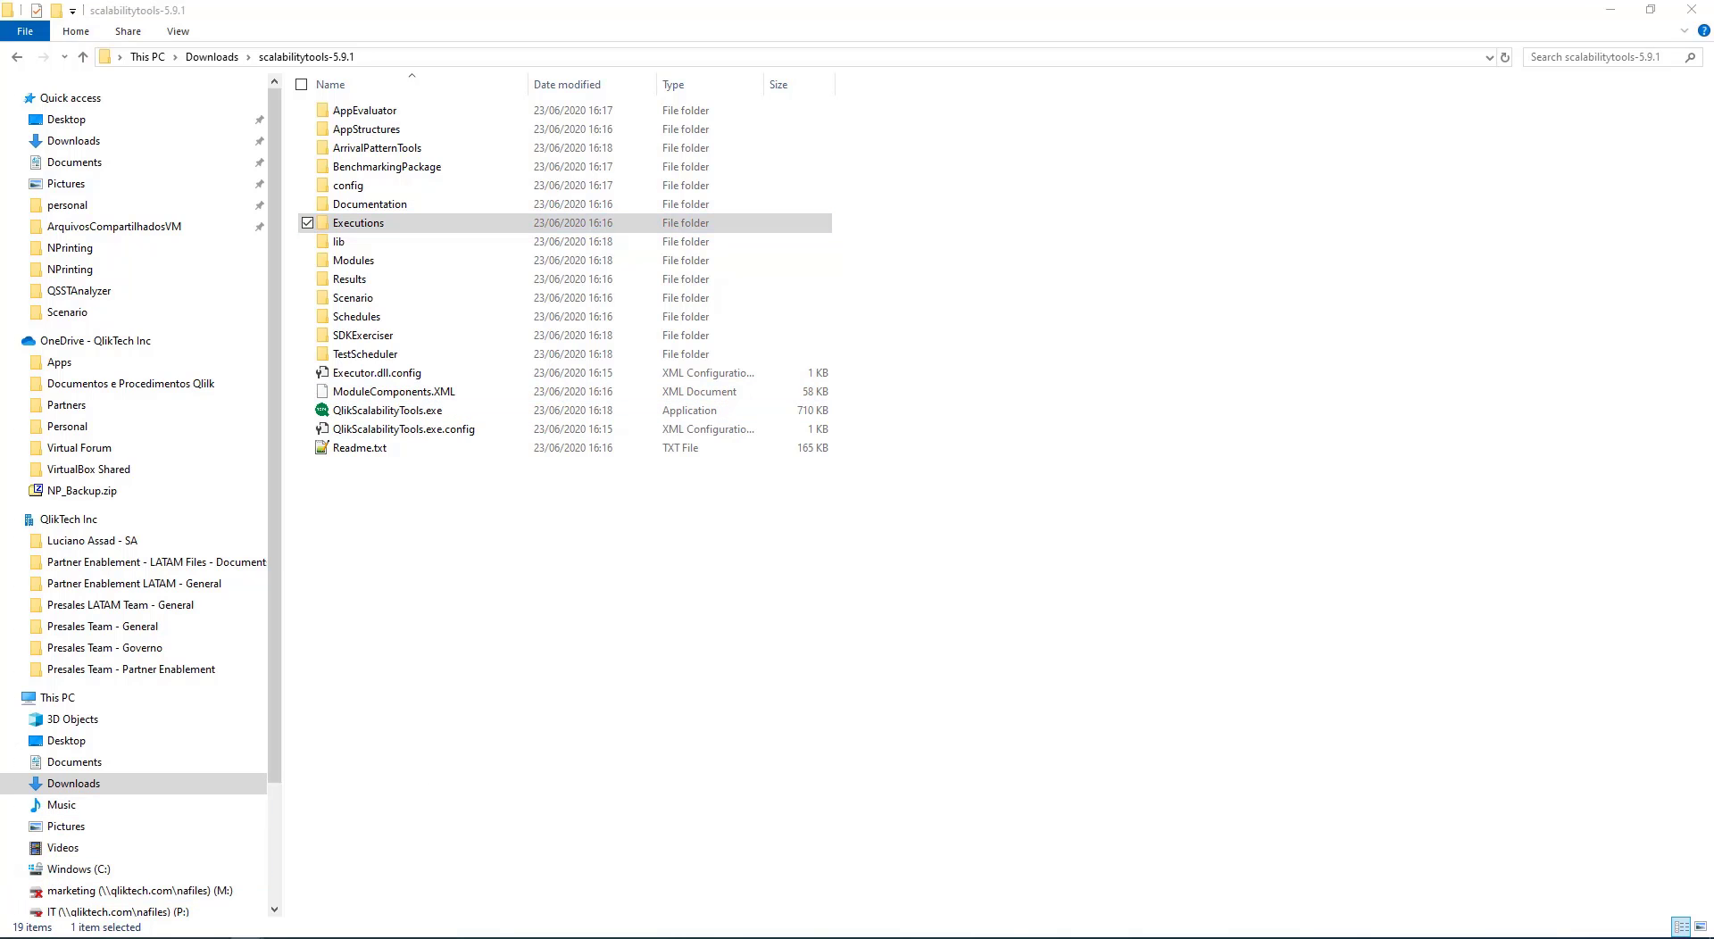
pyautogui.click(360, 879)
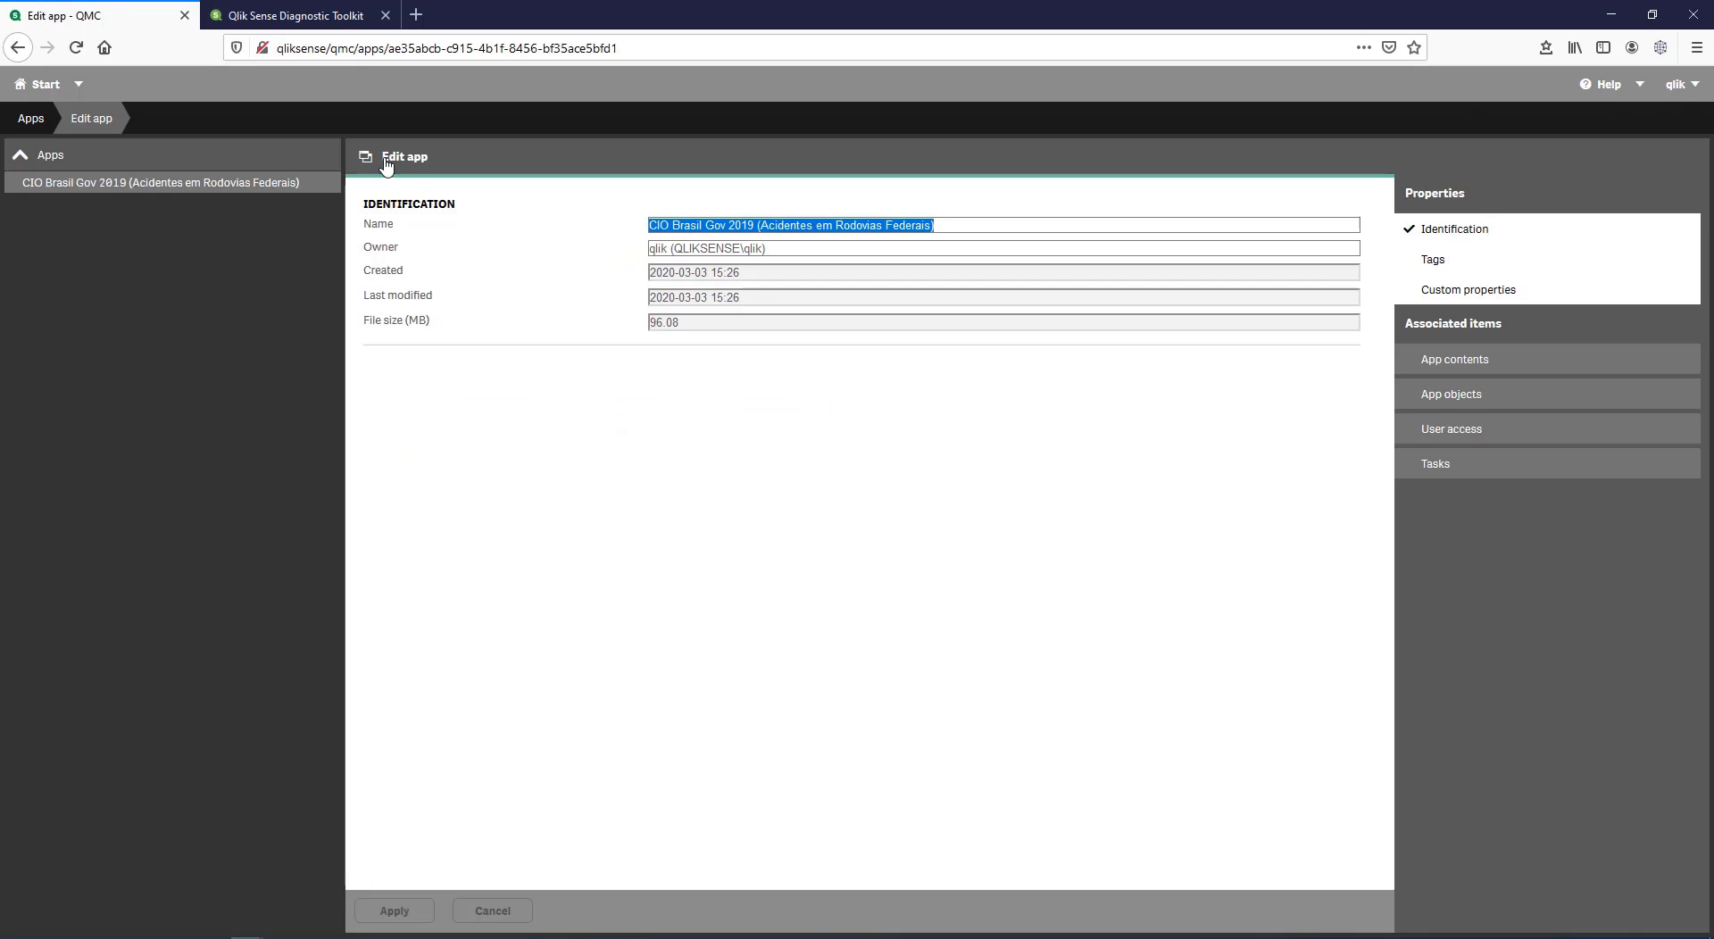
pyautogui.click(272, 25)
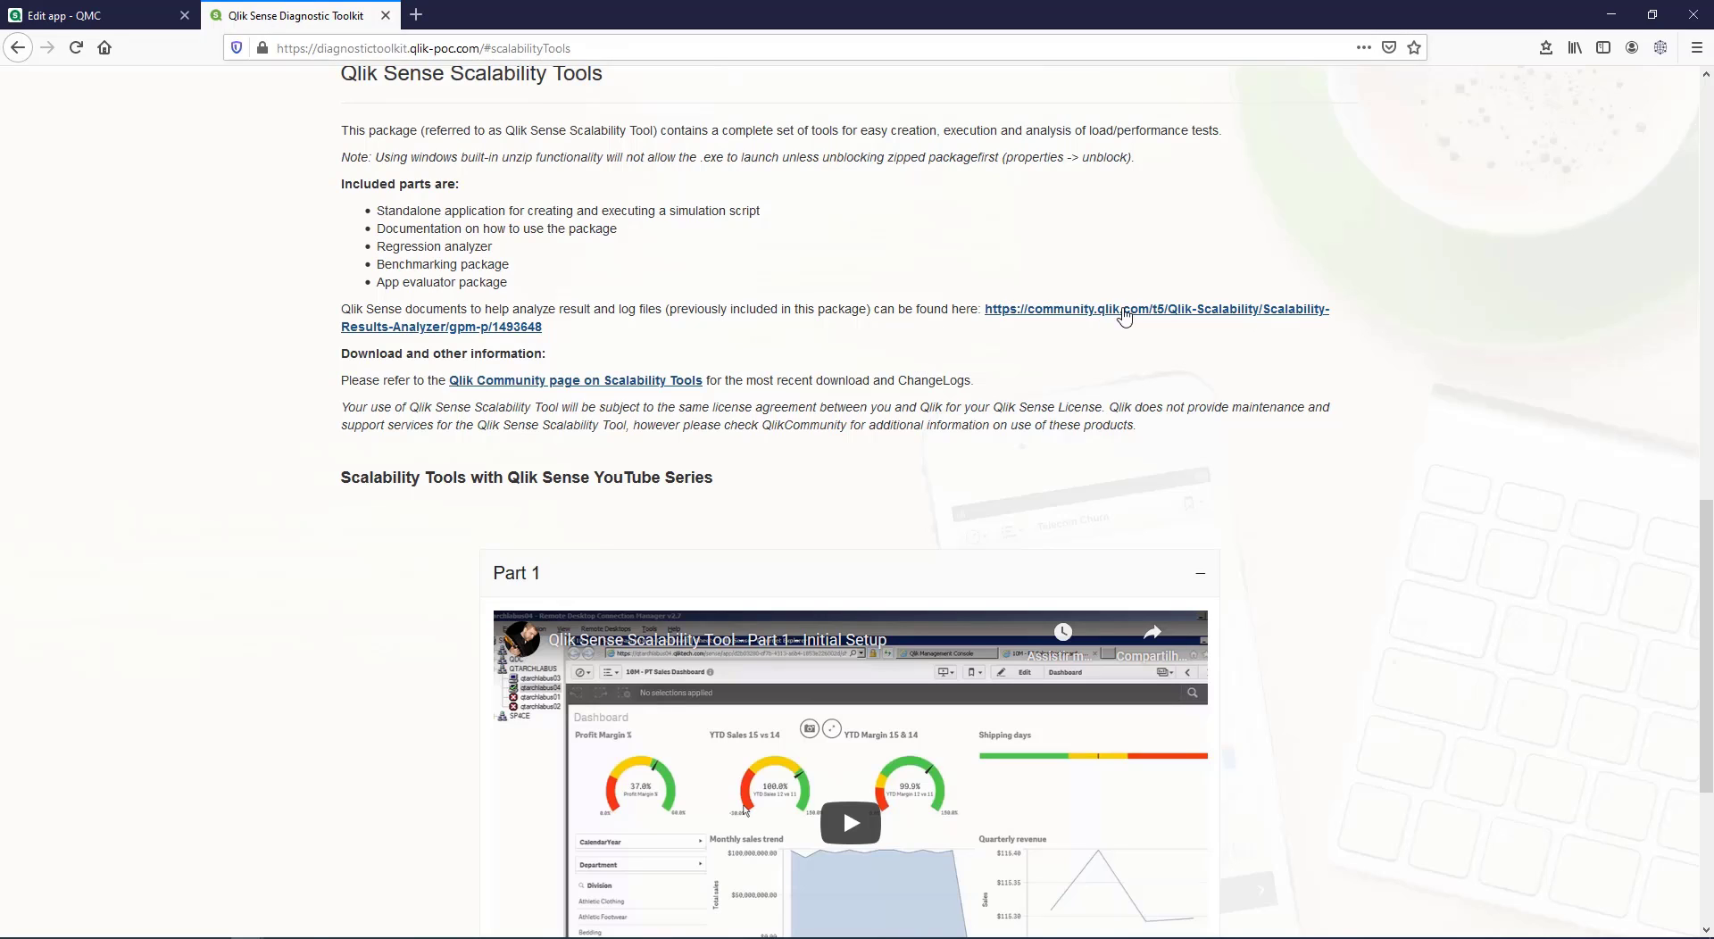
pyautogui.click(1149, 312)
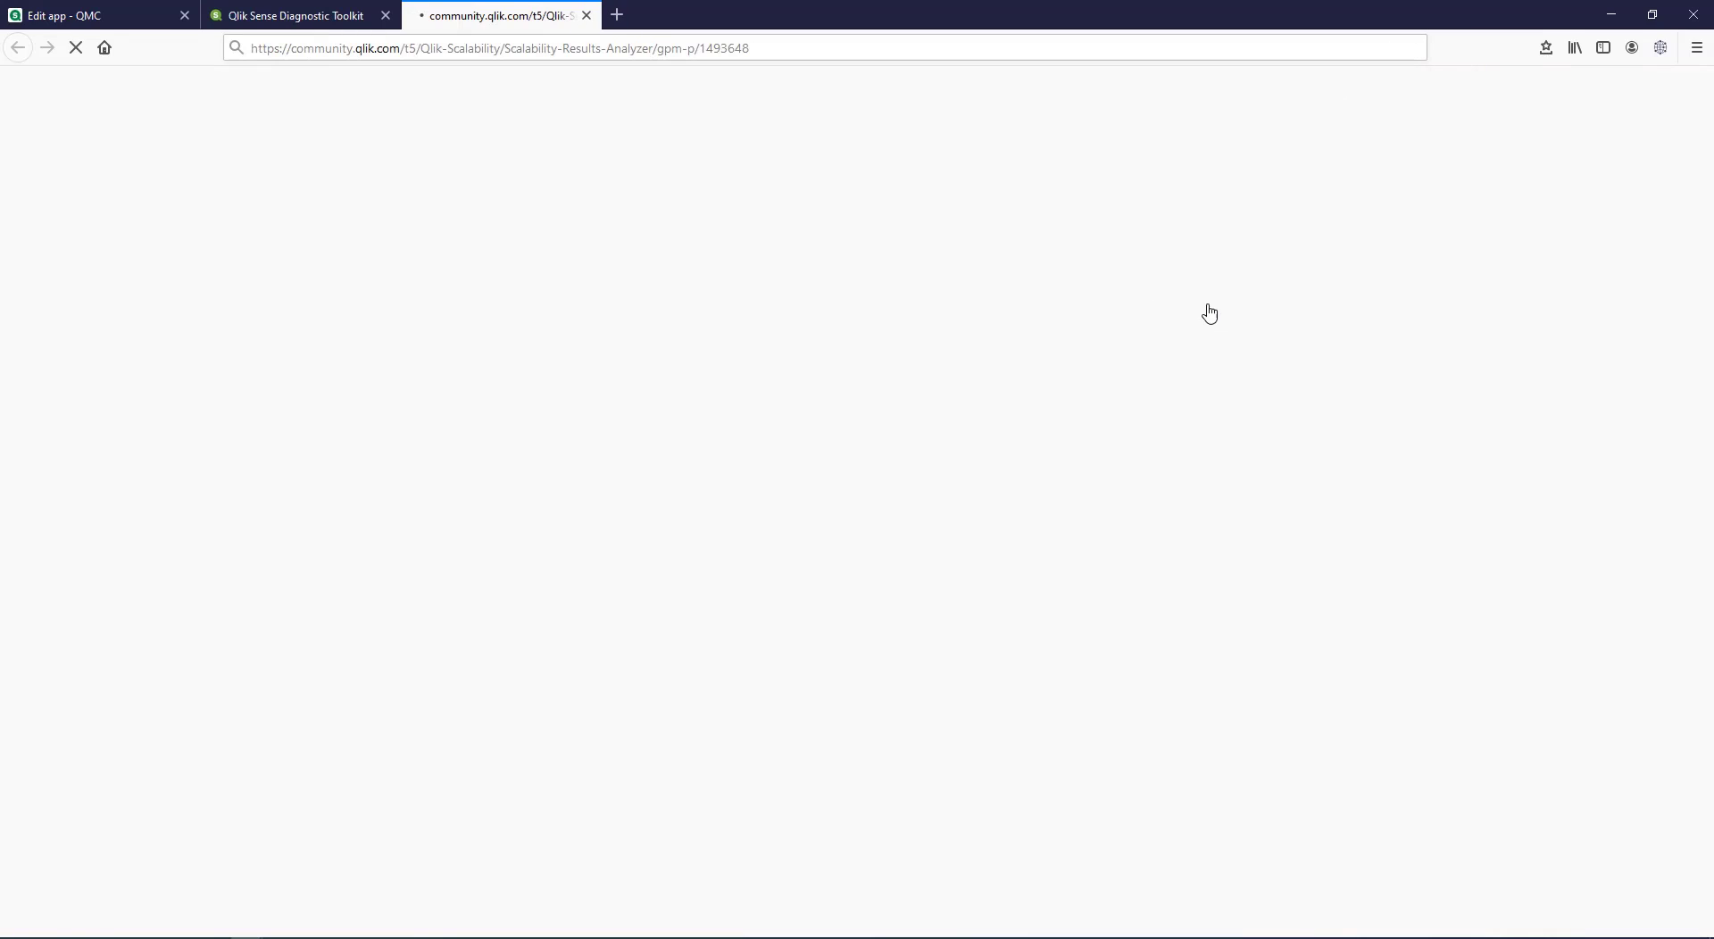
# Step: Examine the Scalability Results Analyzer package contents and highlight QSSTAnalyzer.qvf among its included parts
pyautogui.click(509, 47)
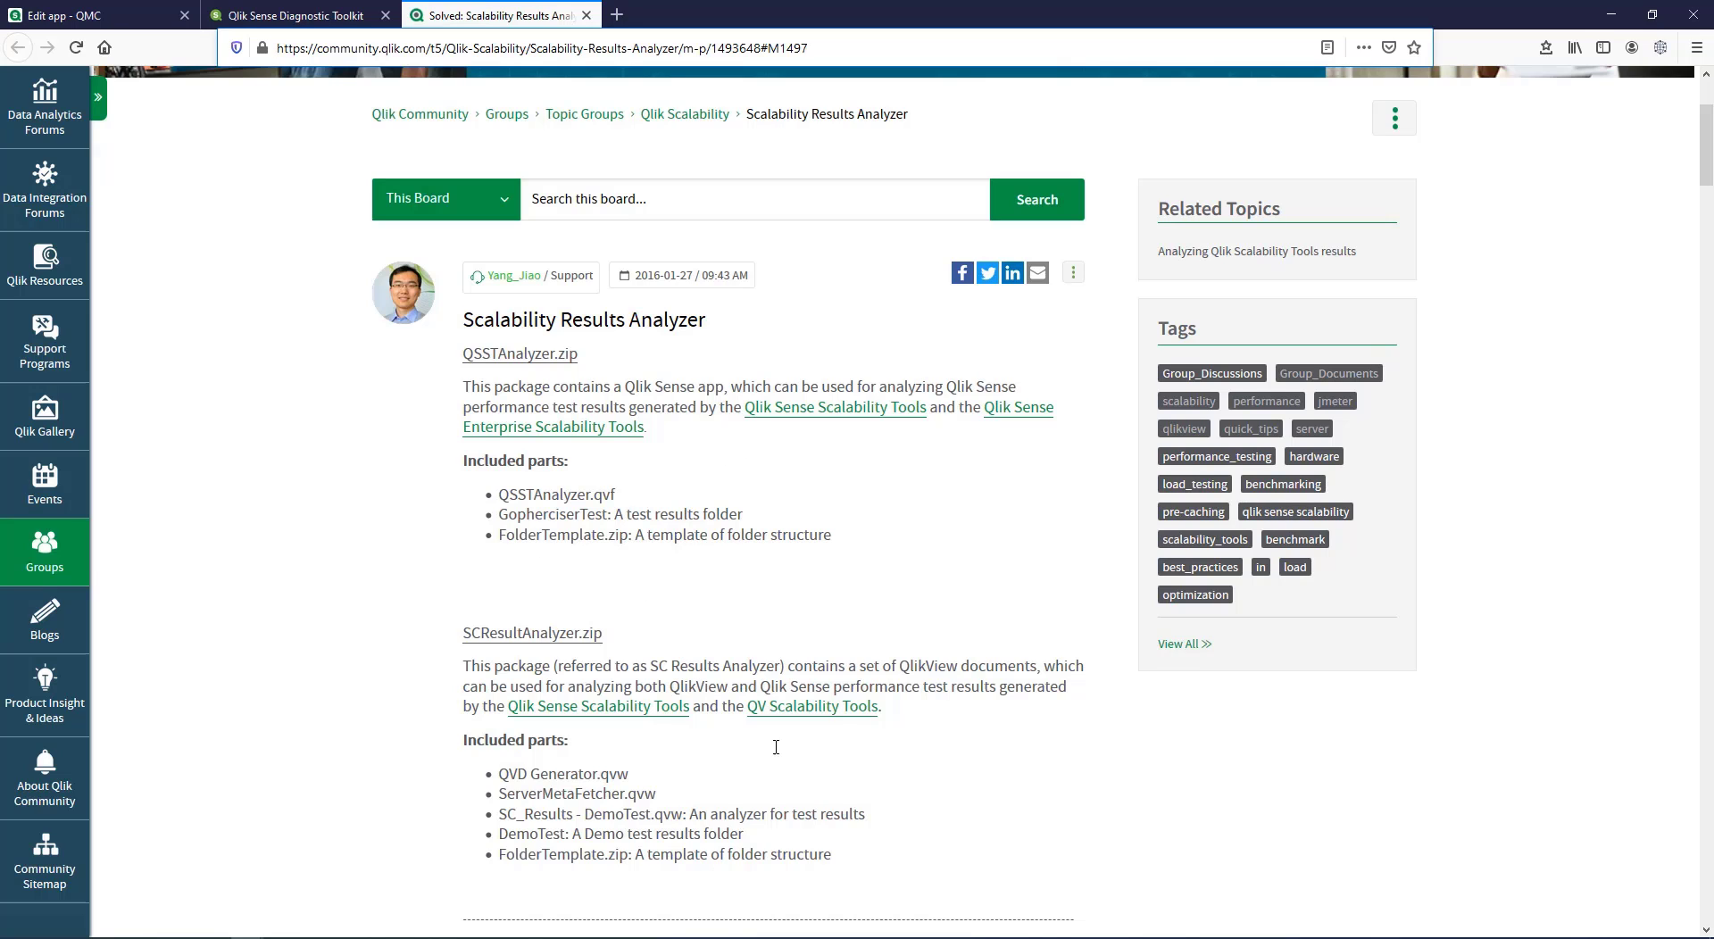
pyautogui.scroll(-2, 776, 747)
pyautogui.moveTo(624, 323); pyautogui.dragTo(493, 308)
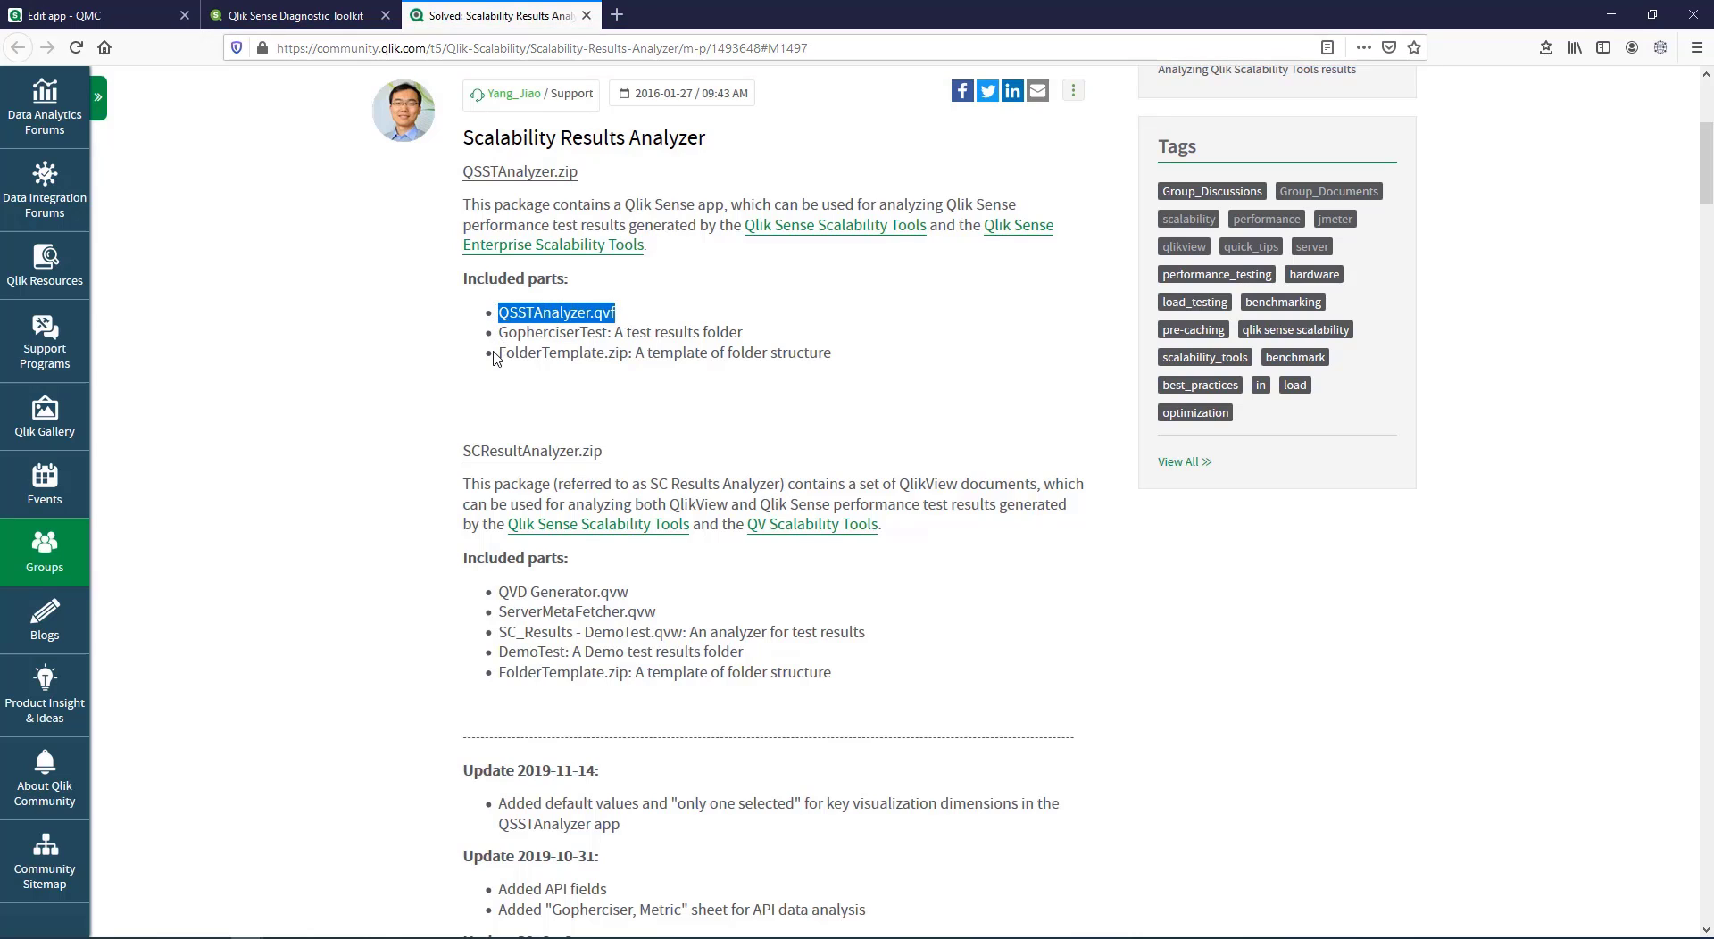
# Step: Return to the QMC page and change its address to qliksense/hub/ to load the Qlik Sense hub
pyautogui.click(80, 13)
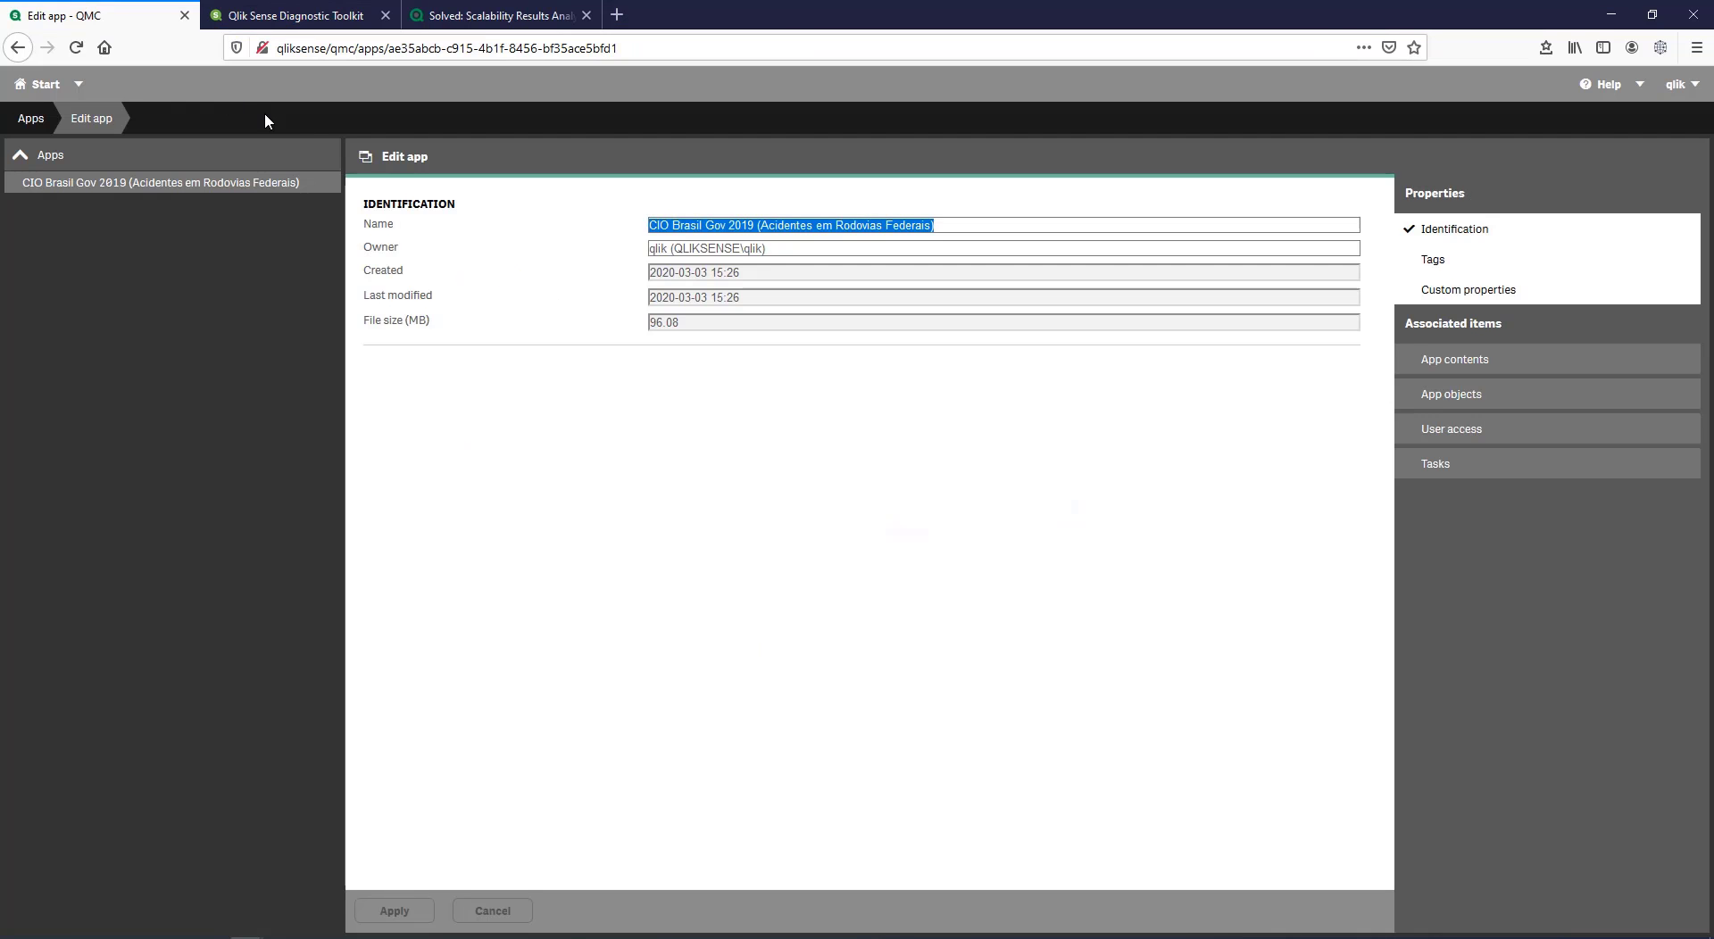
pyautogui.click(331, 47)
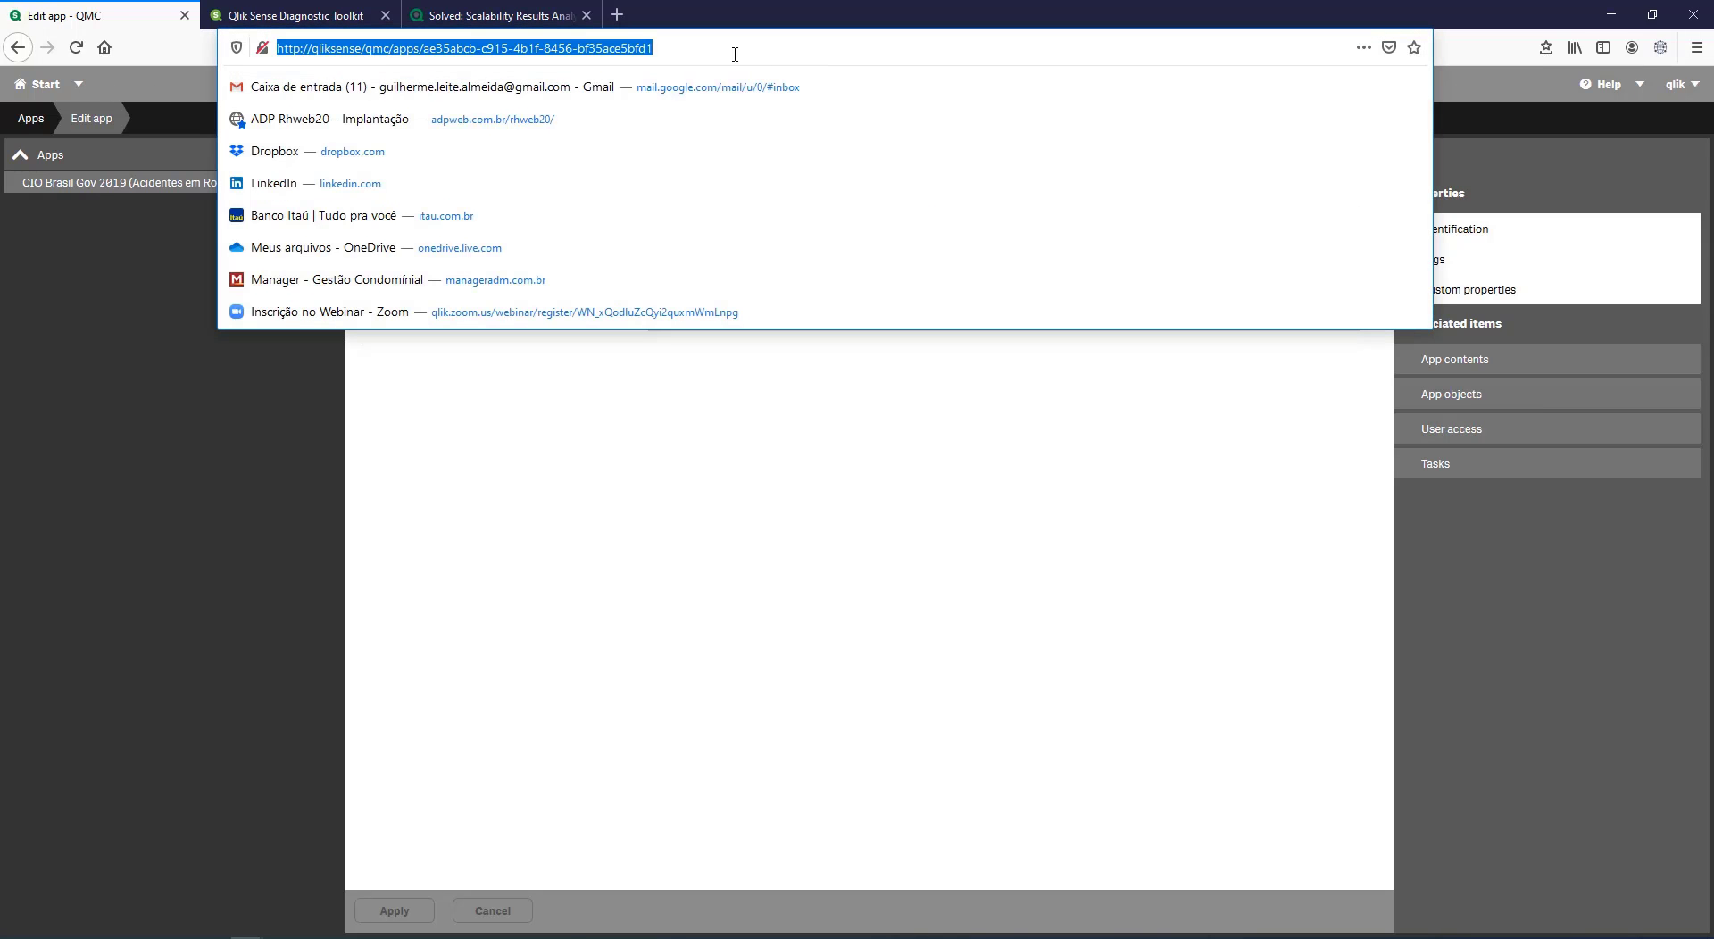
pyautogui.doubleClick(732, 53)
pyautogui.click(732, 53)
pyautogui.moveTo(732, 53); pyautogui.dragTo(361, 45)
pyautogui.write('/hub/')
pyautogui.press('Return')
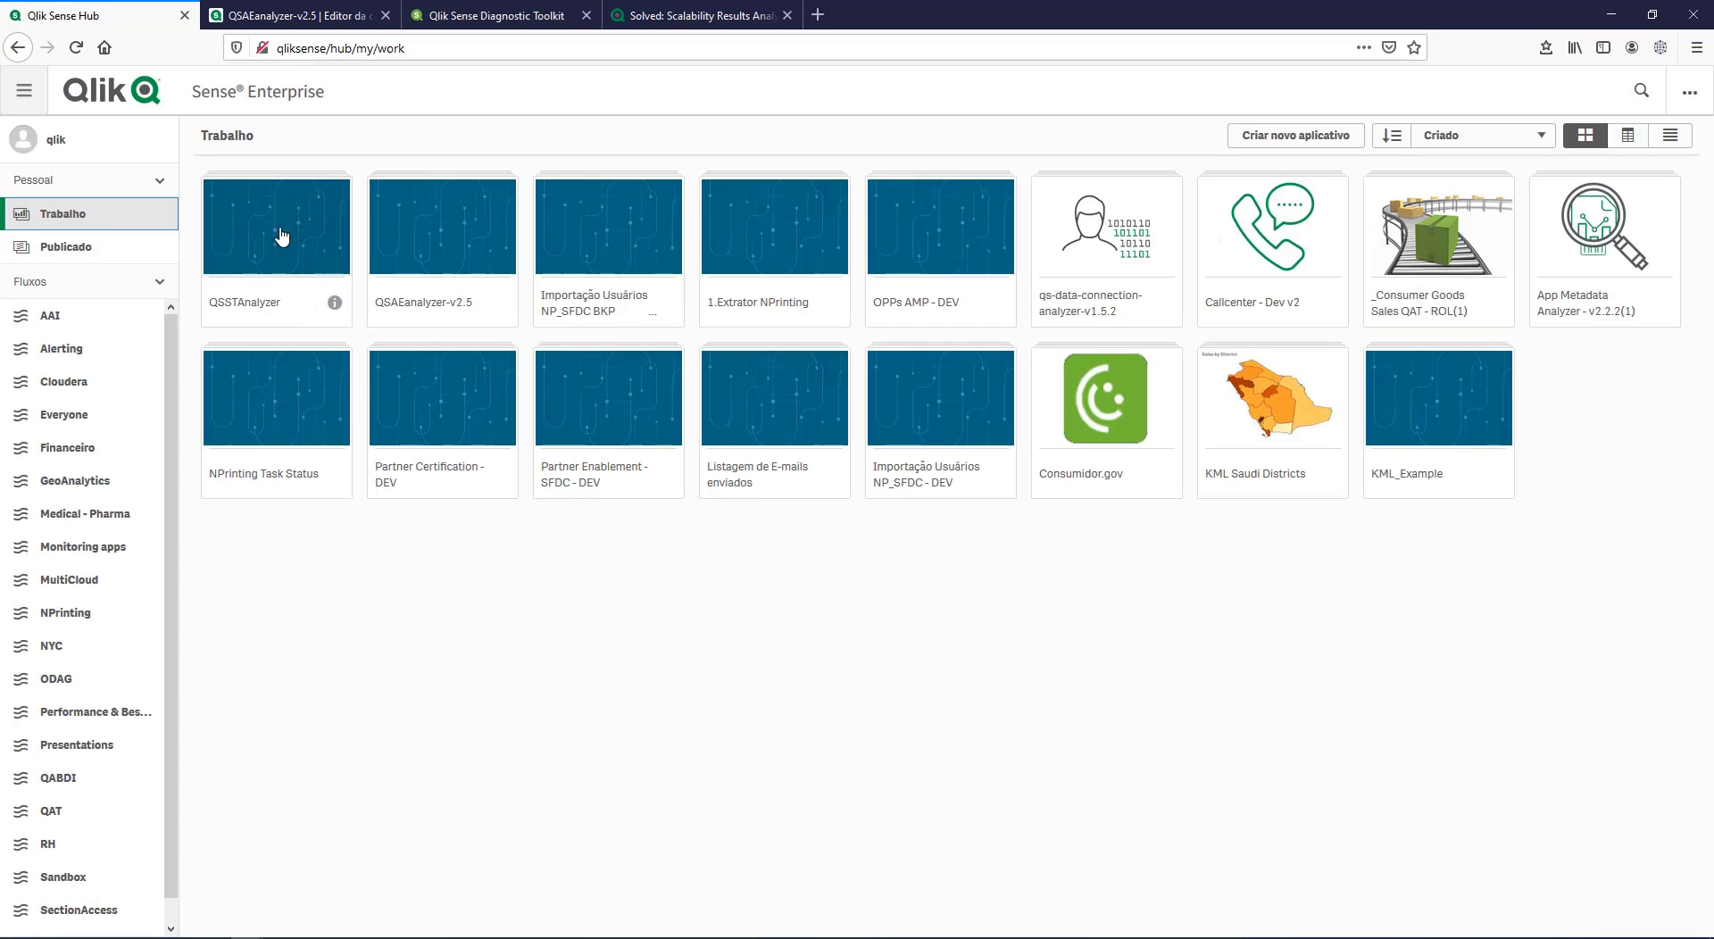
# Step: Open the QSSTAnalyzer app from the hub and close the QSAEanalyzer-v2.5 page
pyautogui.click(283, 231)
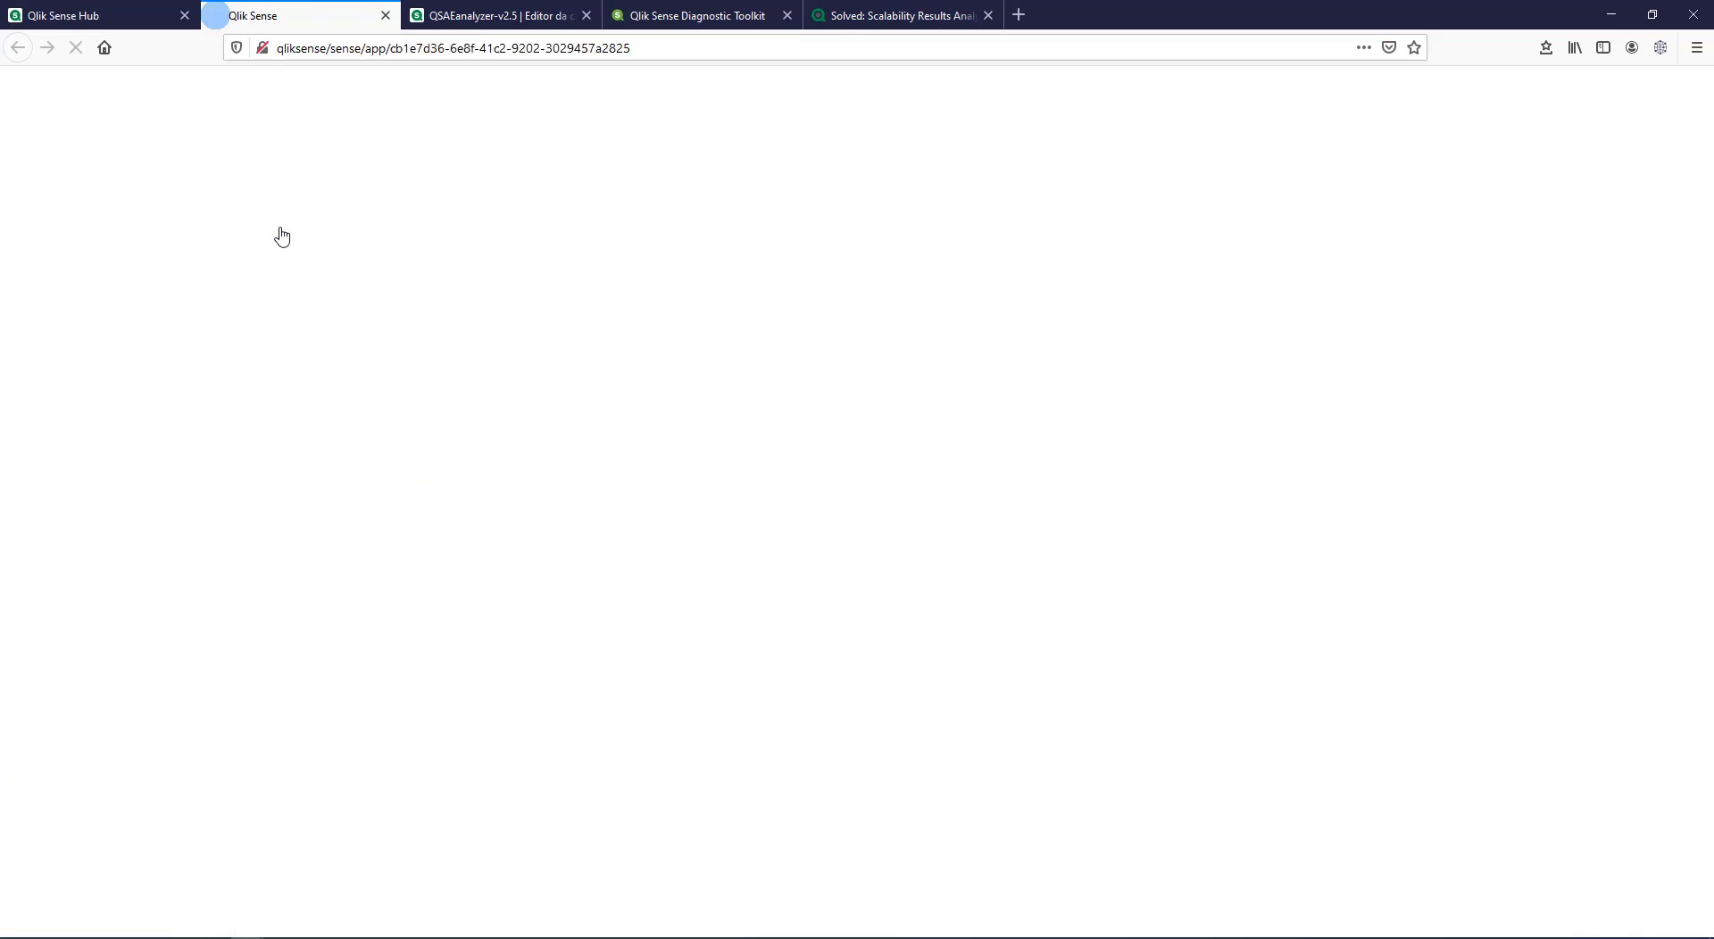
pyautogui.middleClick(536, 11)
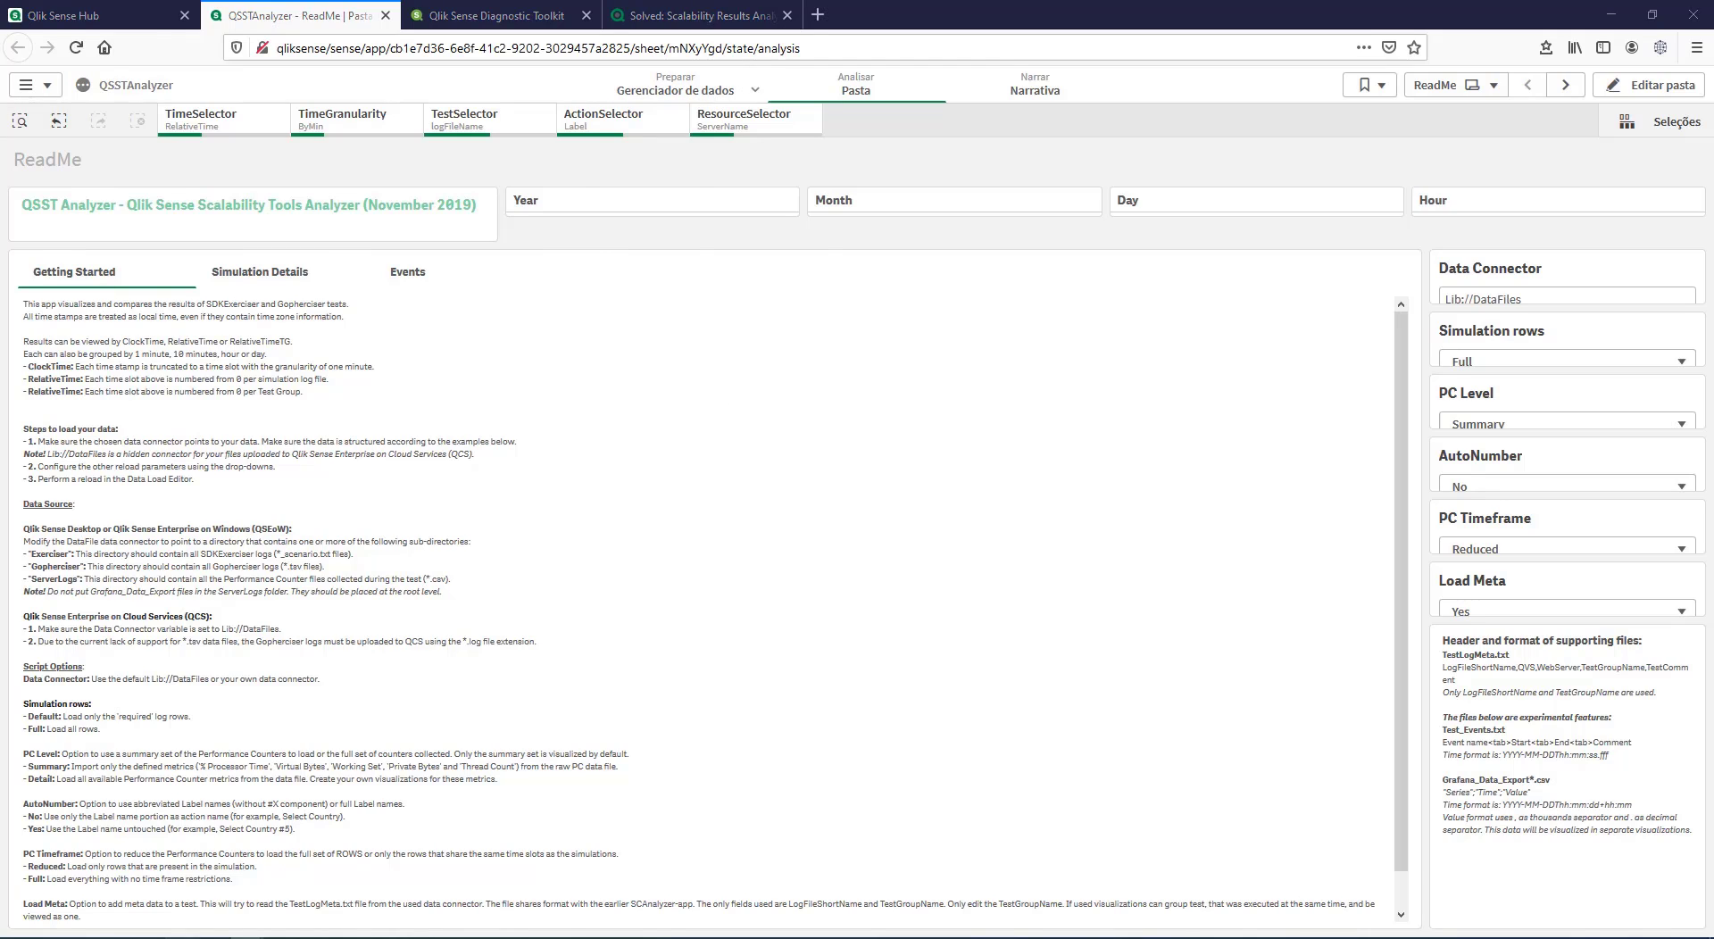
# Step: Minimize the local File Explorer and show the PerfLogs\Admin\QlikSense folder on the virtual machine
pyautogui.click(263, 921)
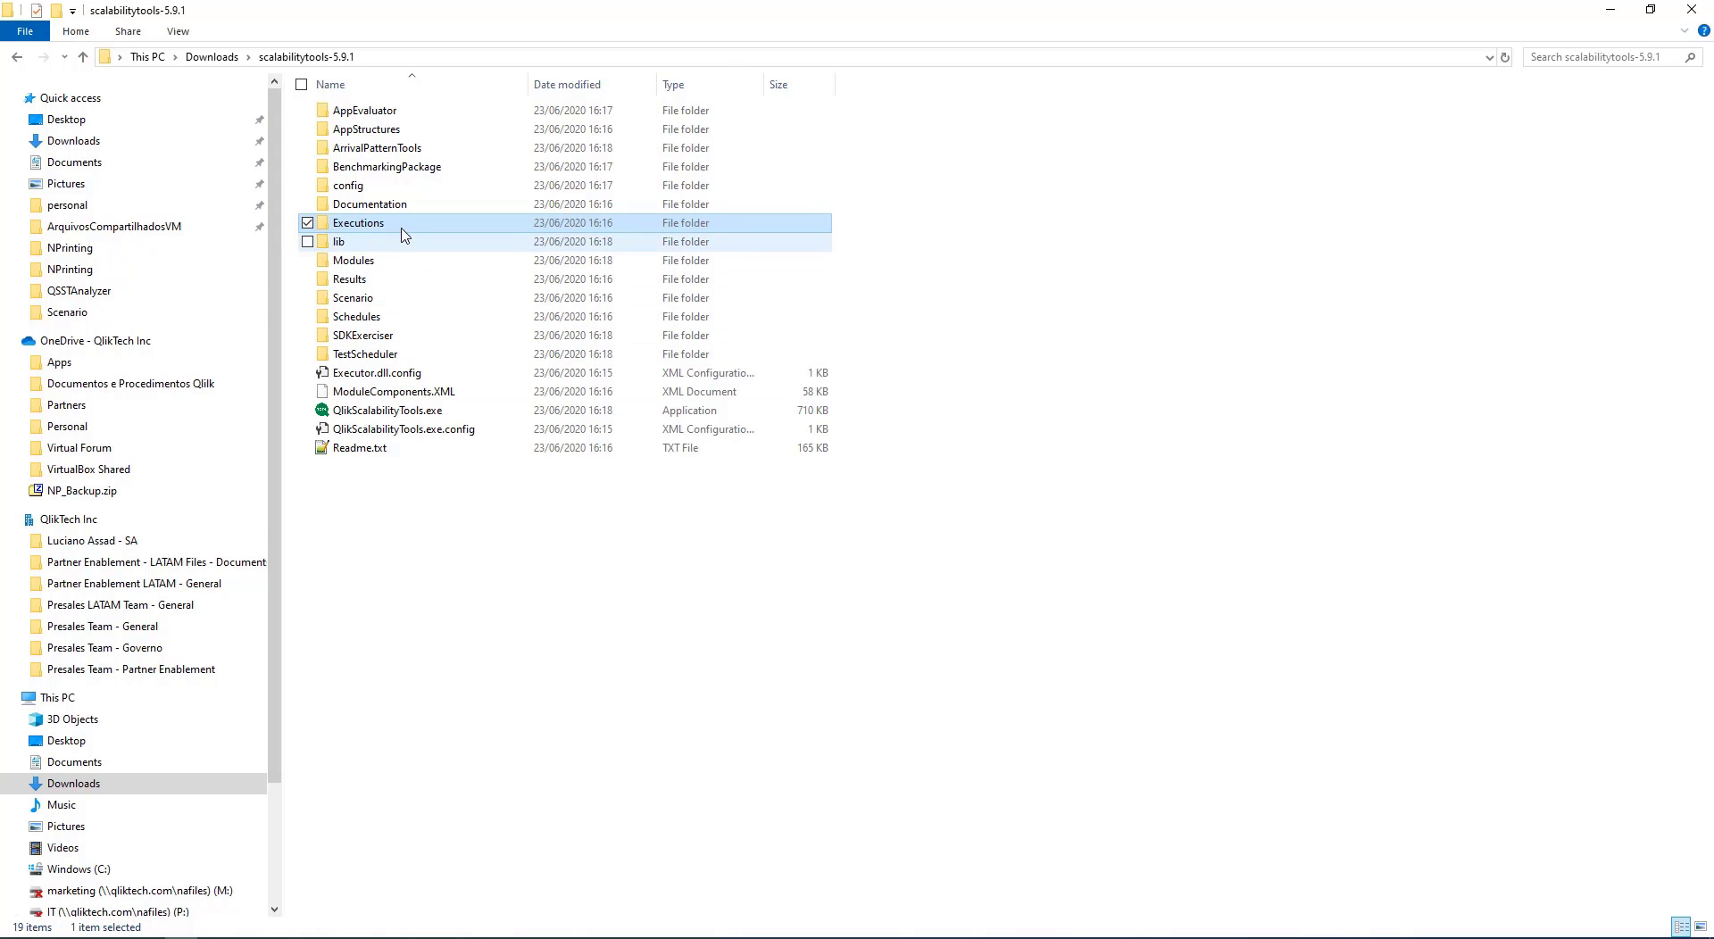
pyautogui.click(1610, 9)
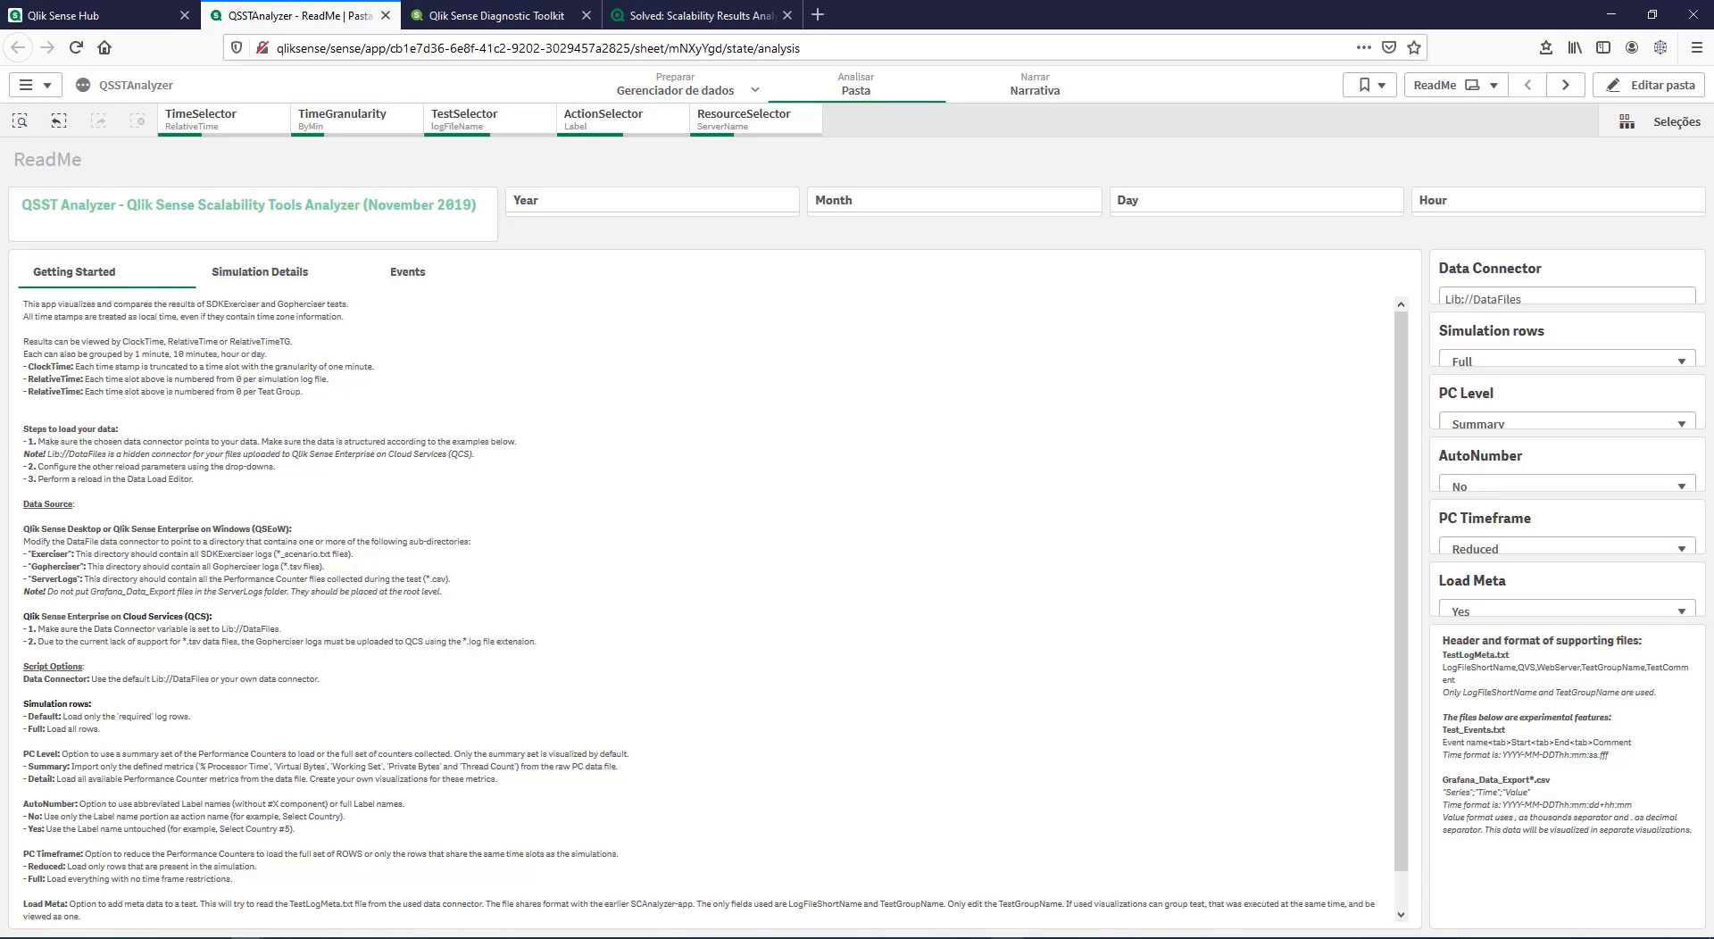
pyautogui.click(1009, 857)
pyautogui.moveTo(198, 906)
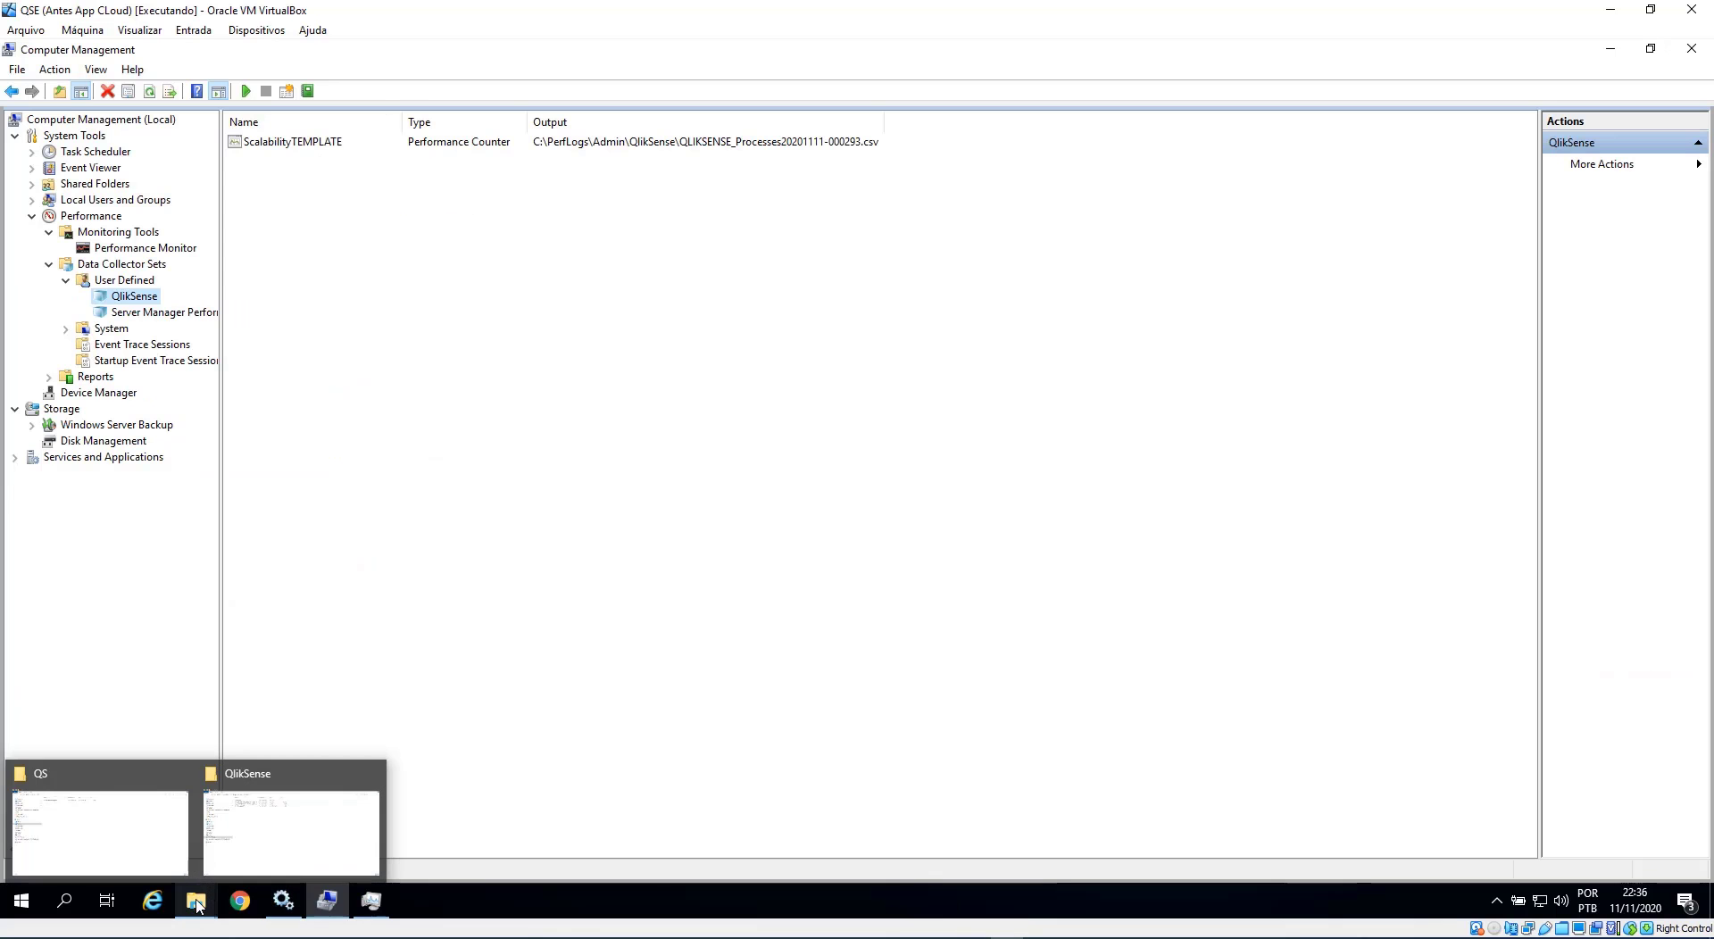
pyautogui.click(287, 801)
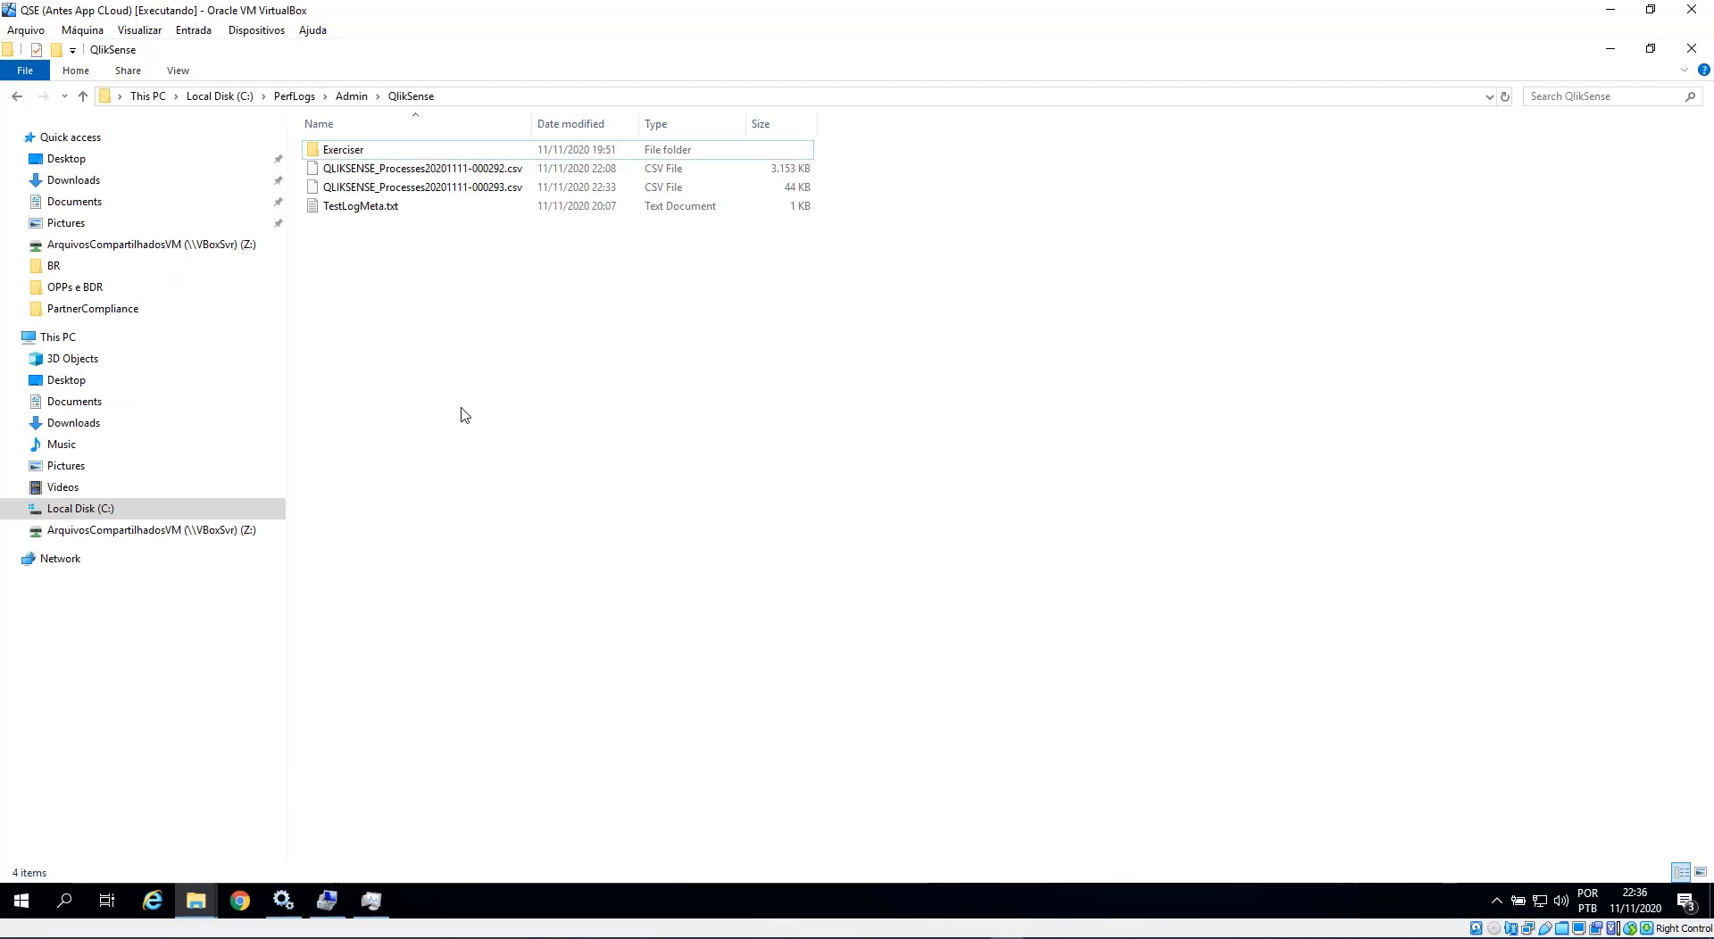
# Step: Open the Exerciser folder, select both scenario log files, and return to the QlikSense folder
pyautogui.doubleClick(357, 151)
pyautogui.moveTo(517, 193); pyautogui.dragTo(785, 156)
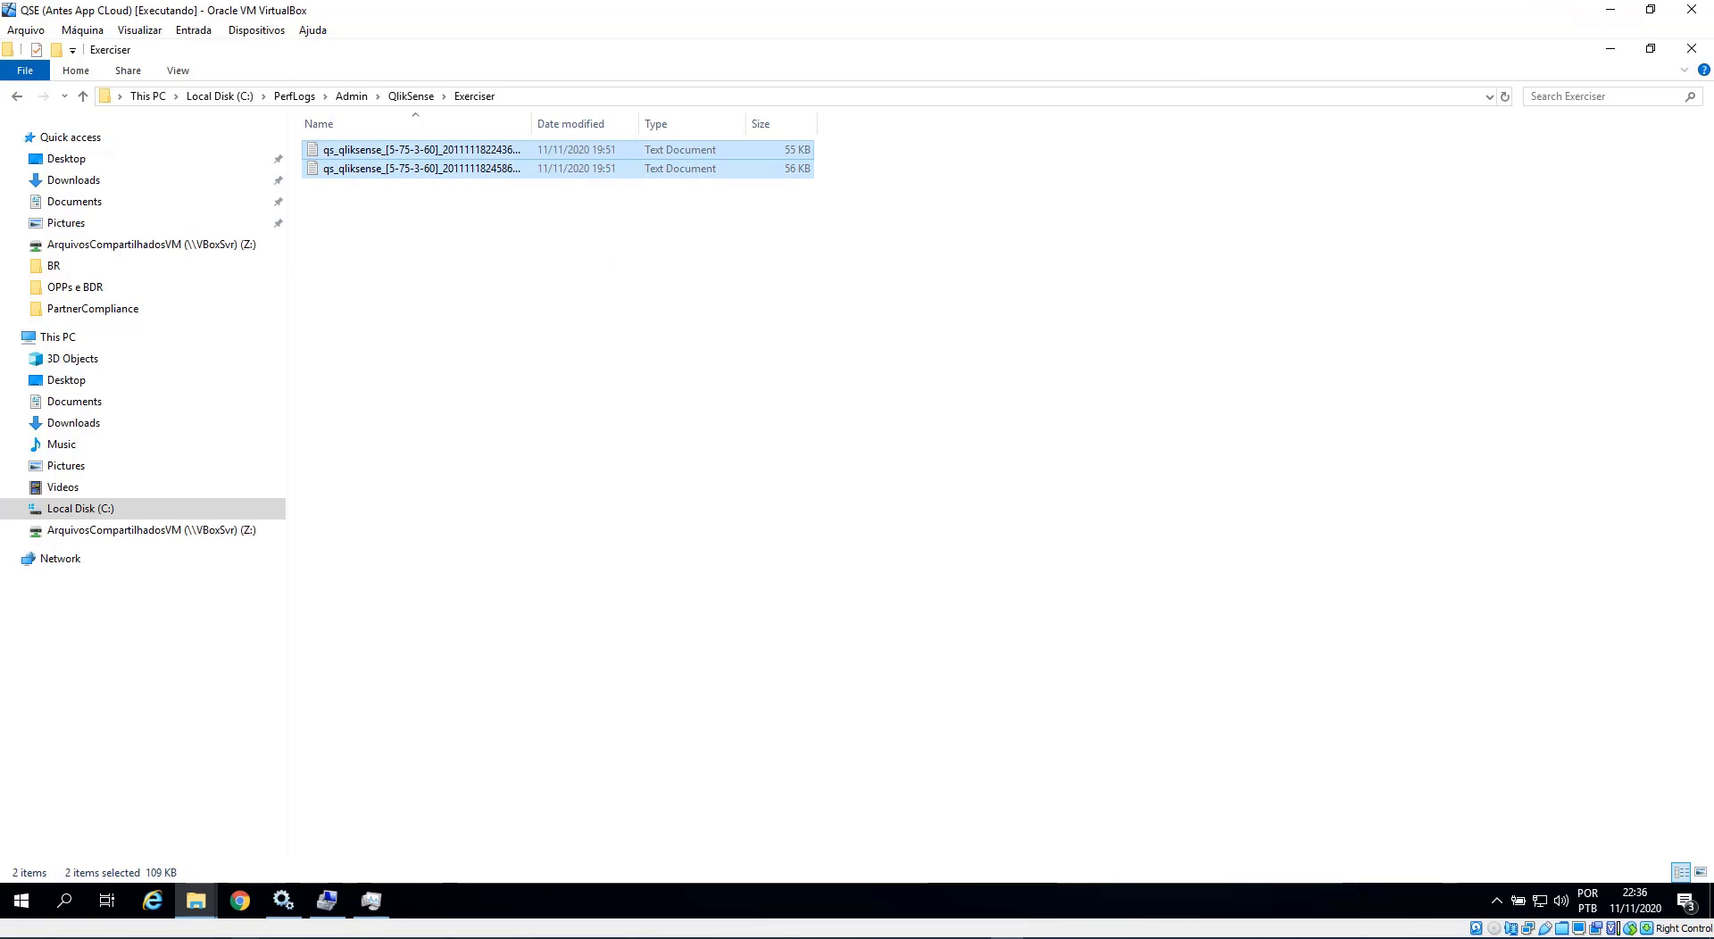
pyautogui.click(410, 96)
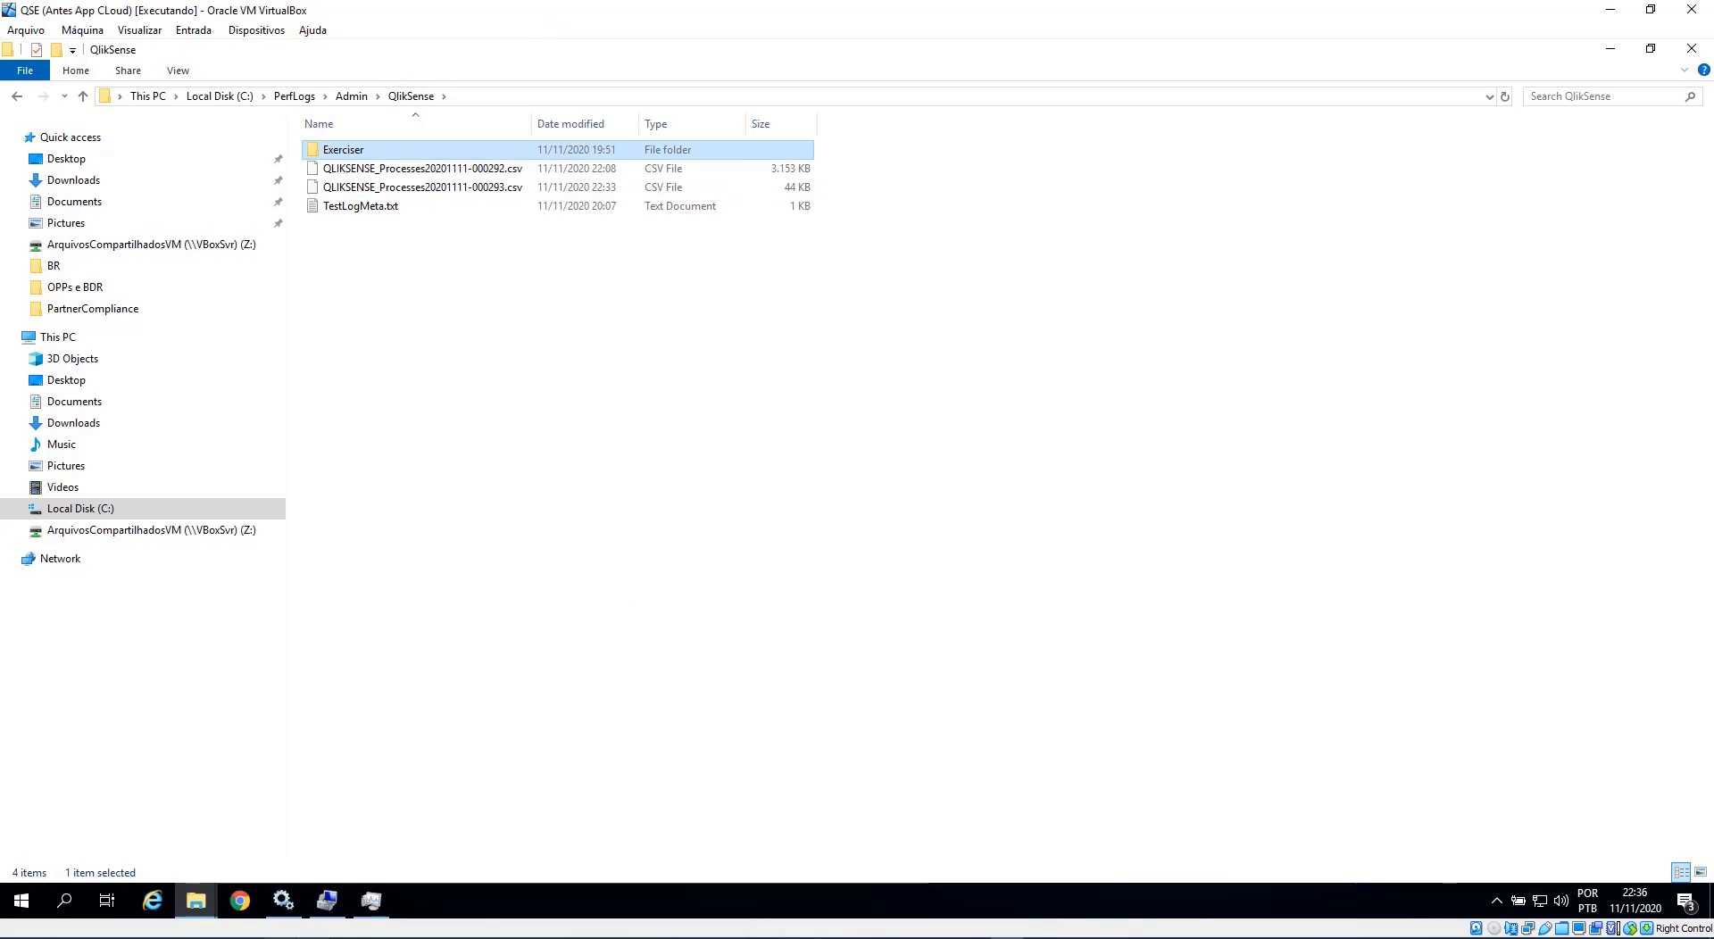
# Step: Switch back to QSSTAnalyzer in Firefox and reload its data from the data load editor, closing the progress report
pyautogui.click(247, 902)
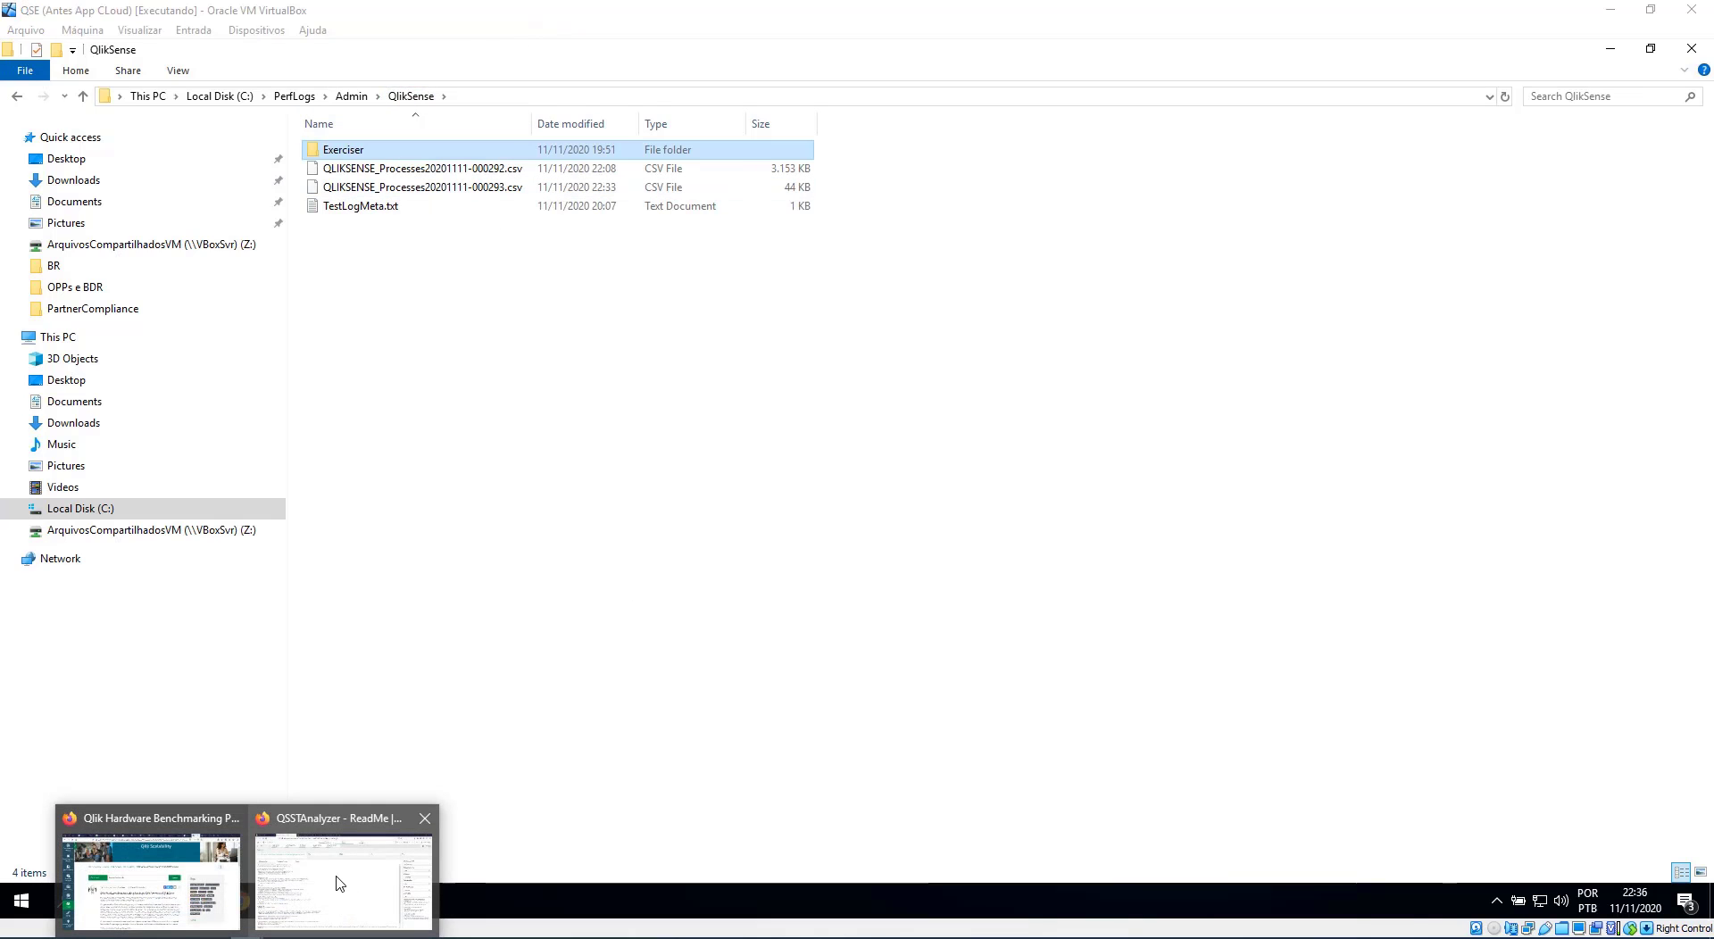
pyautogui.click(339, 884)
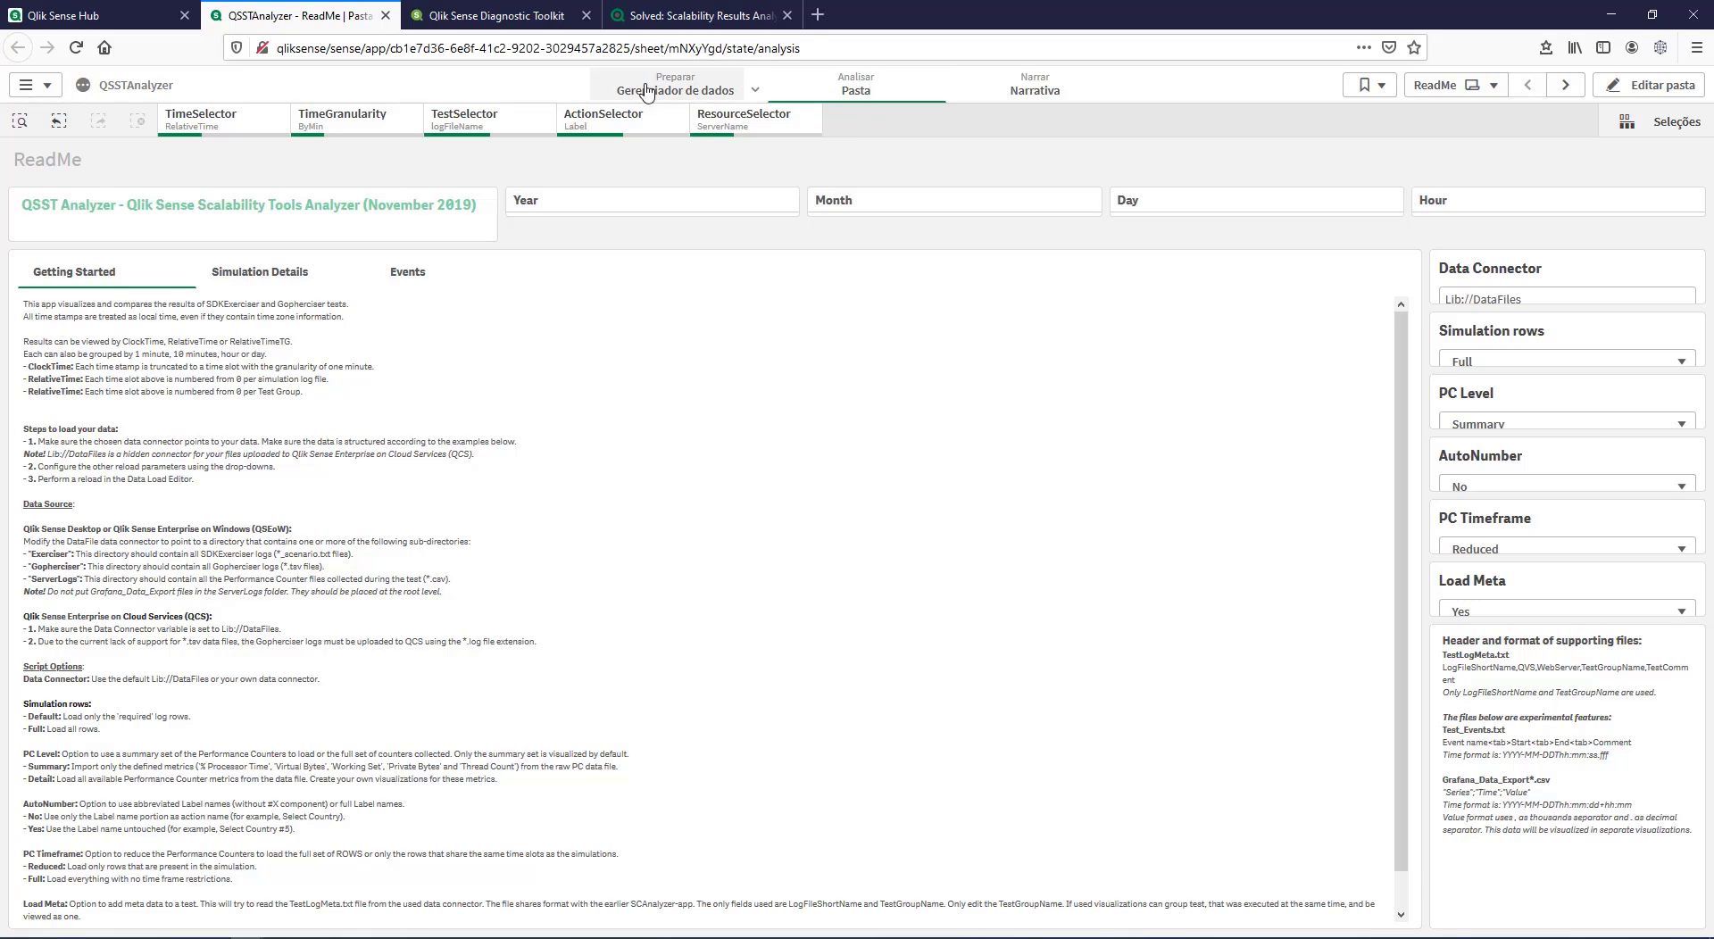
pyautogui.click(755, 89)
pyautogui.click(712, 169)
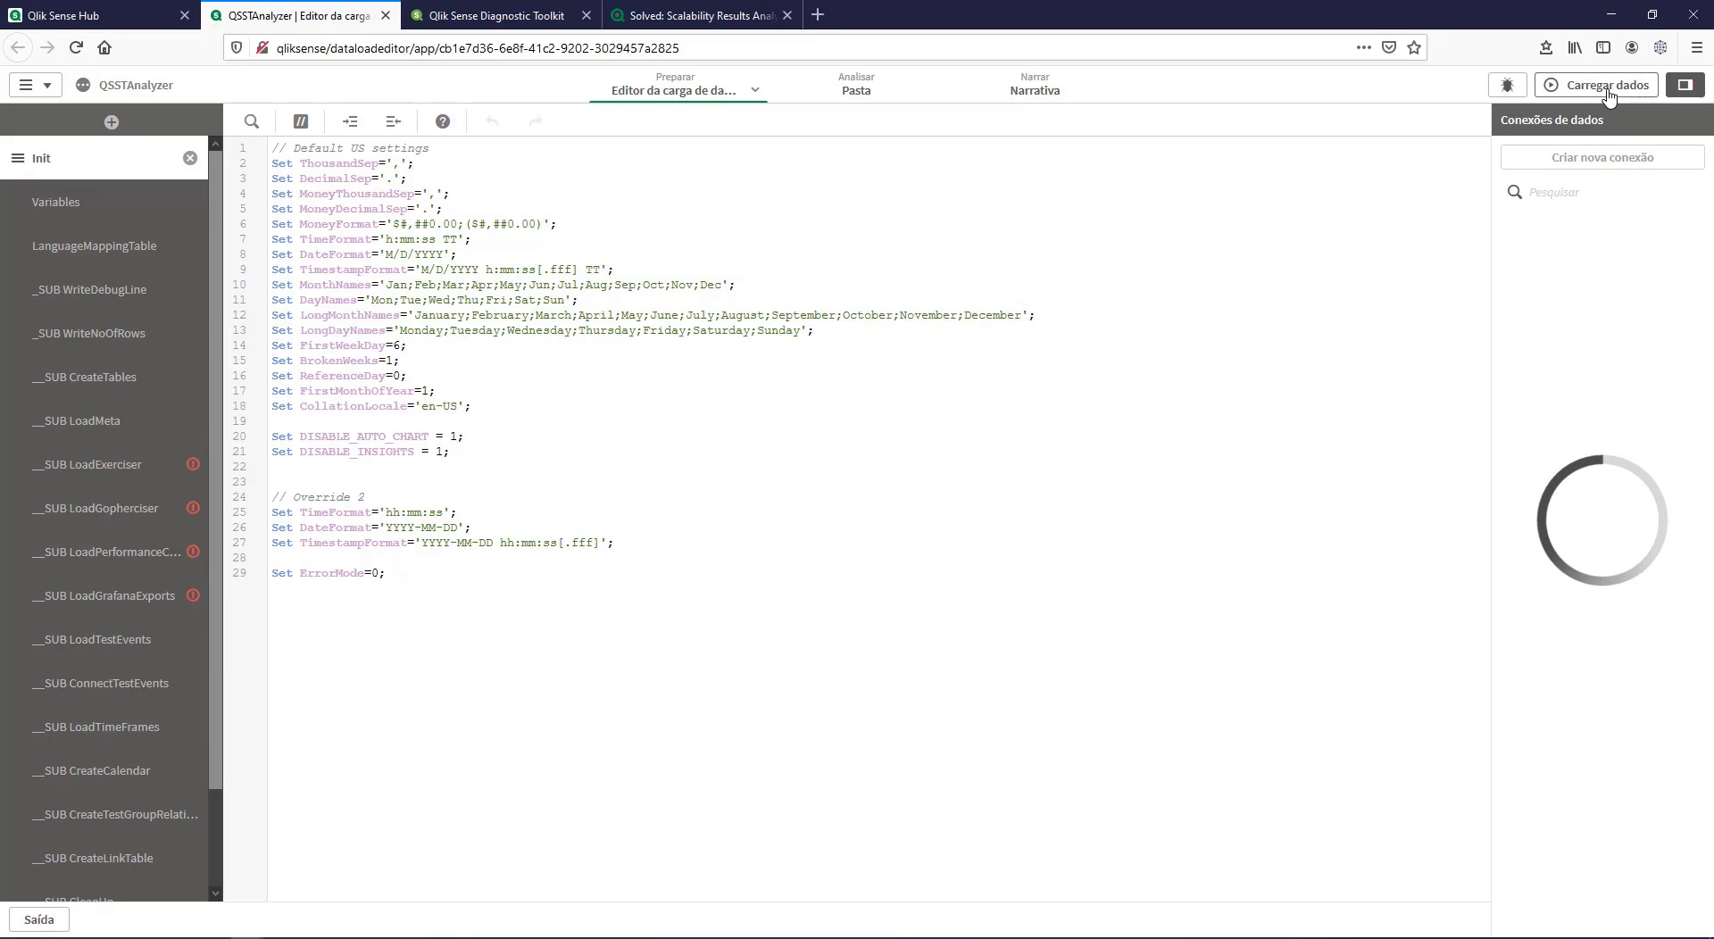
pyautogui.click(1607, 87)
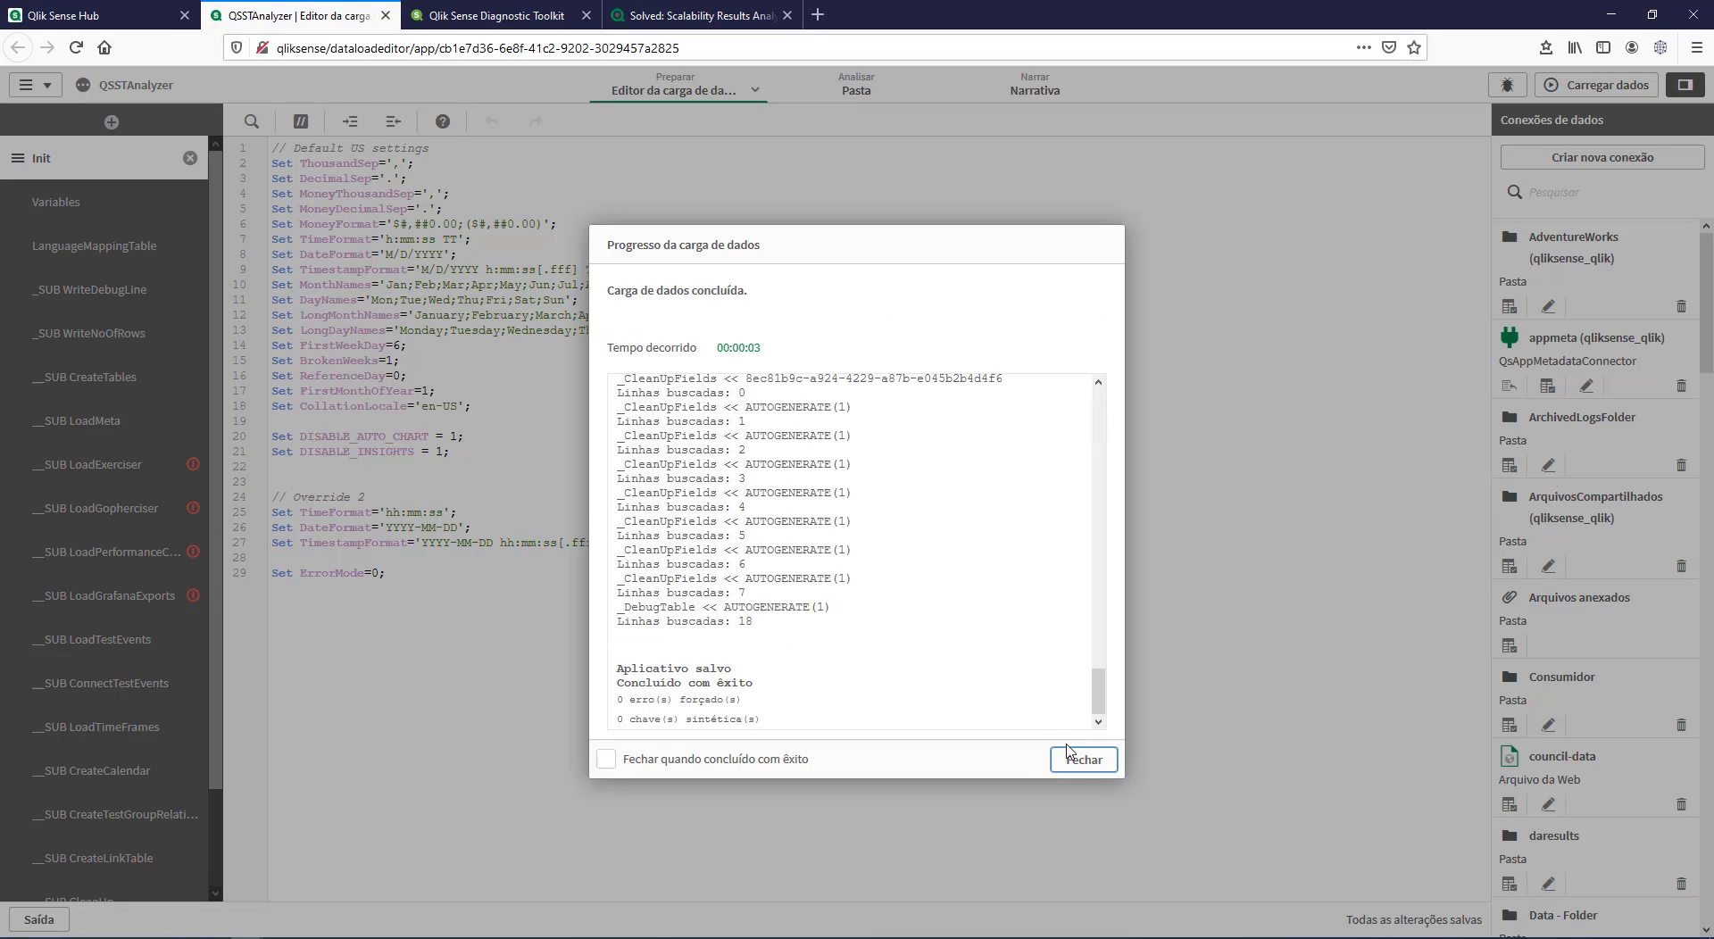
pyautogui.click(1082, 759)
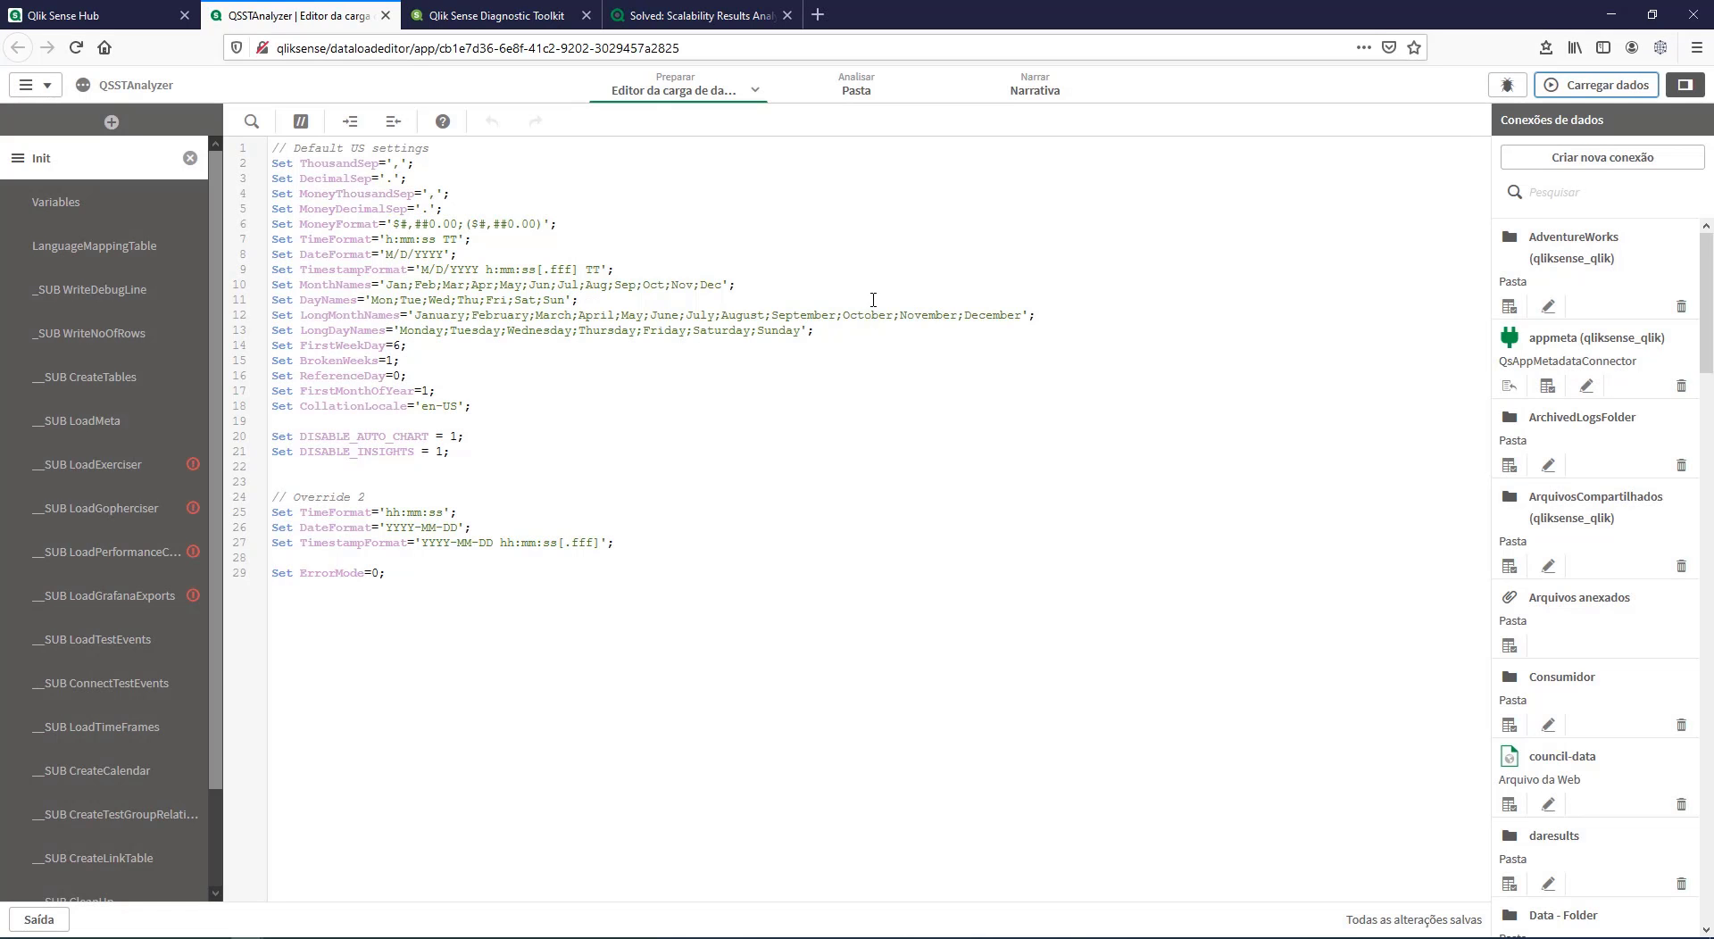
# Step: Return to the analysis view, open the Main sheet, and look through the app's list of sheets
pyautogui.click(857, 84)
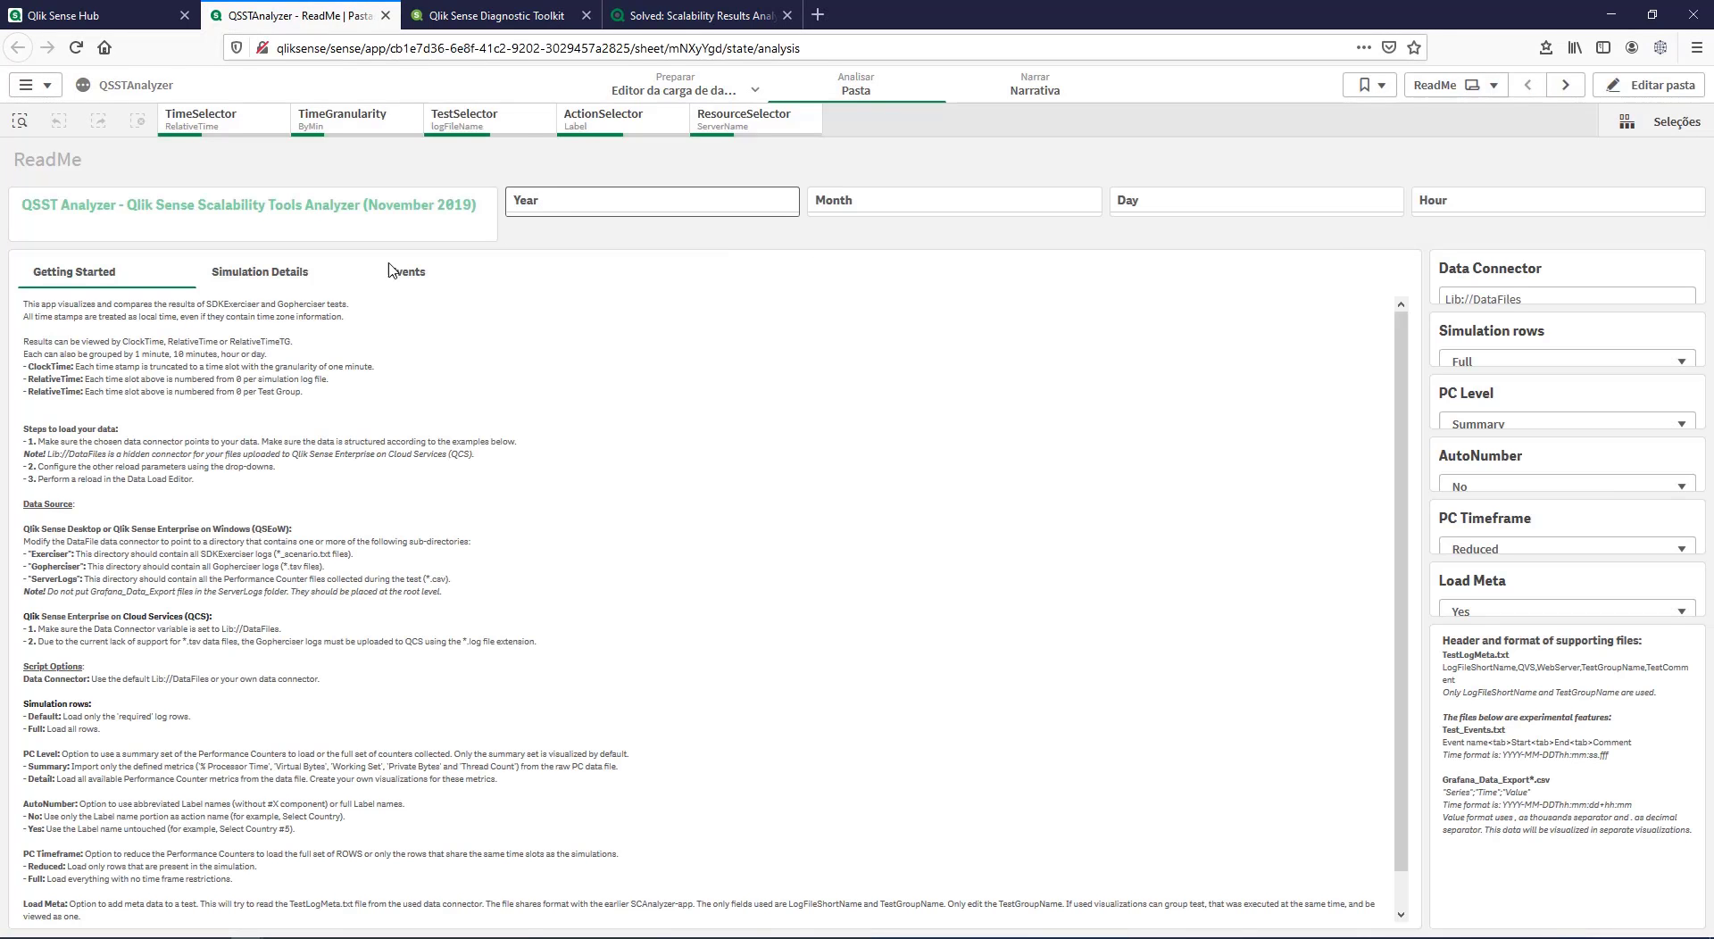
pyautogui.click(1474, 86)
pyautogui.click(760, 242)
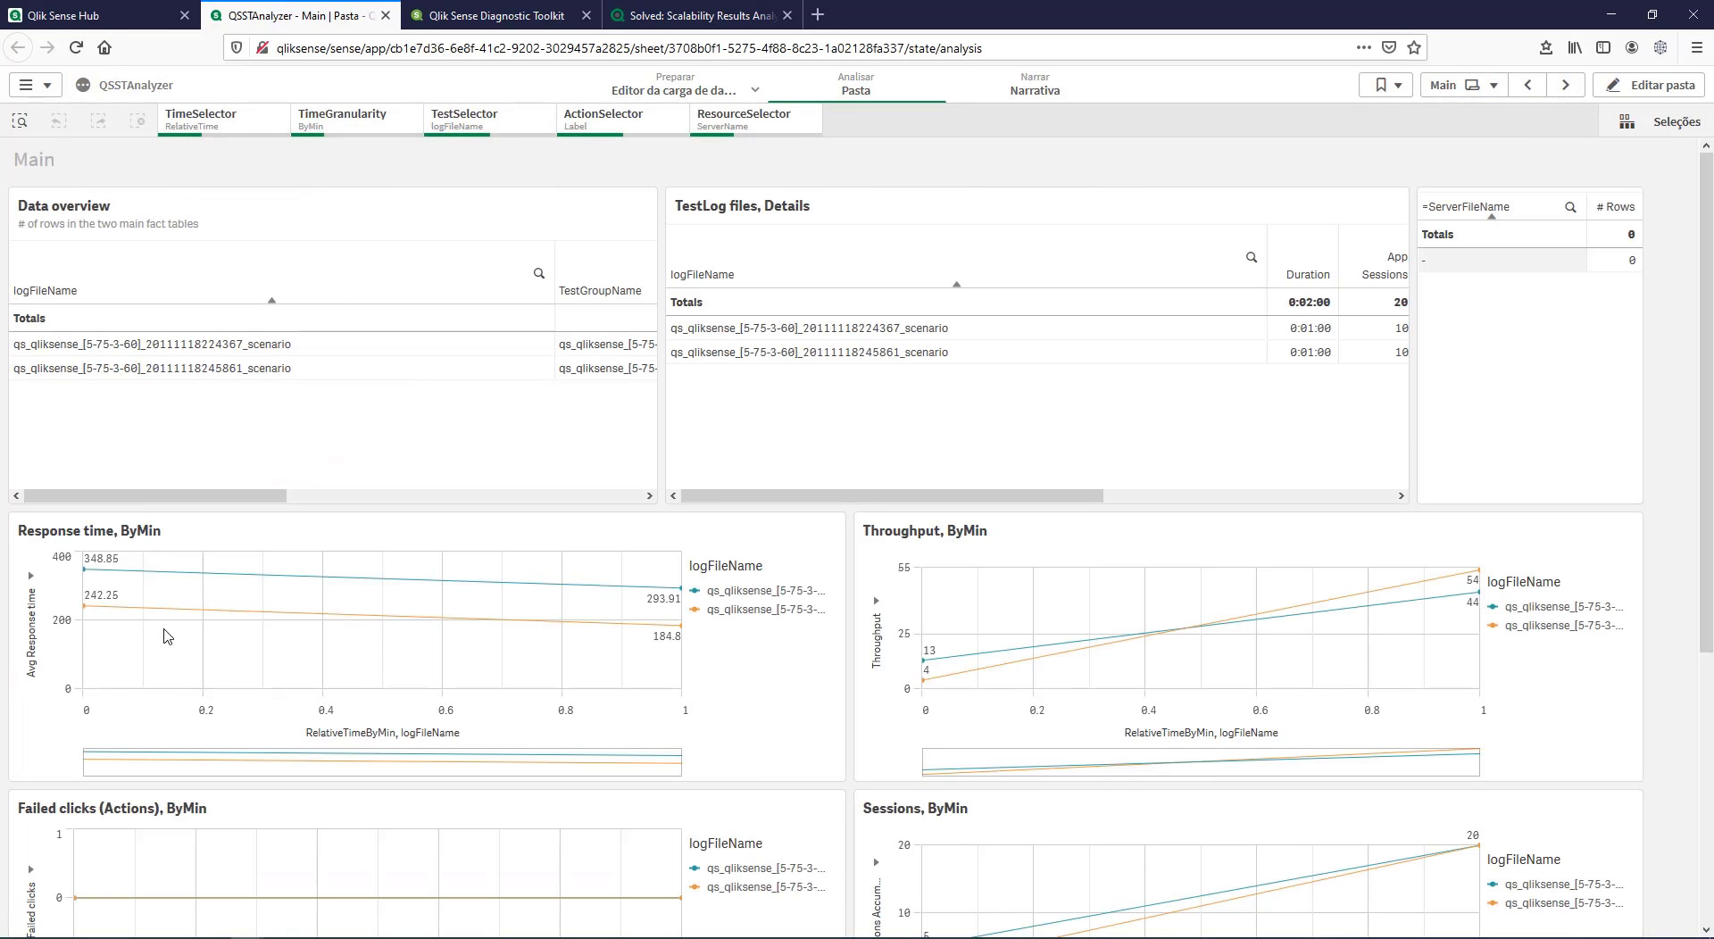
pyautogui.click(1473, 85)
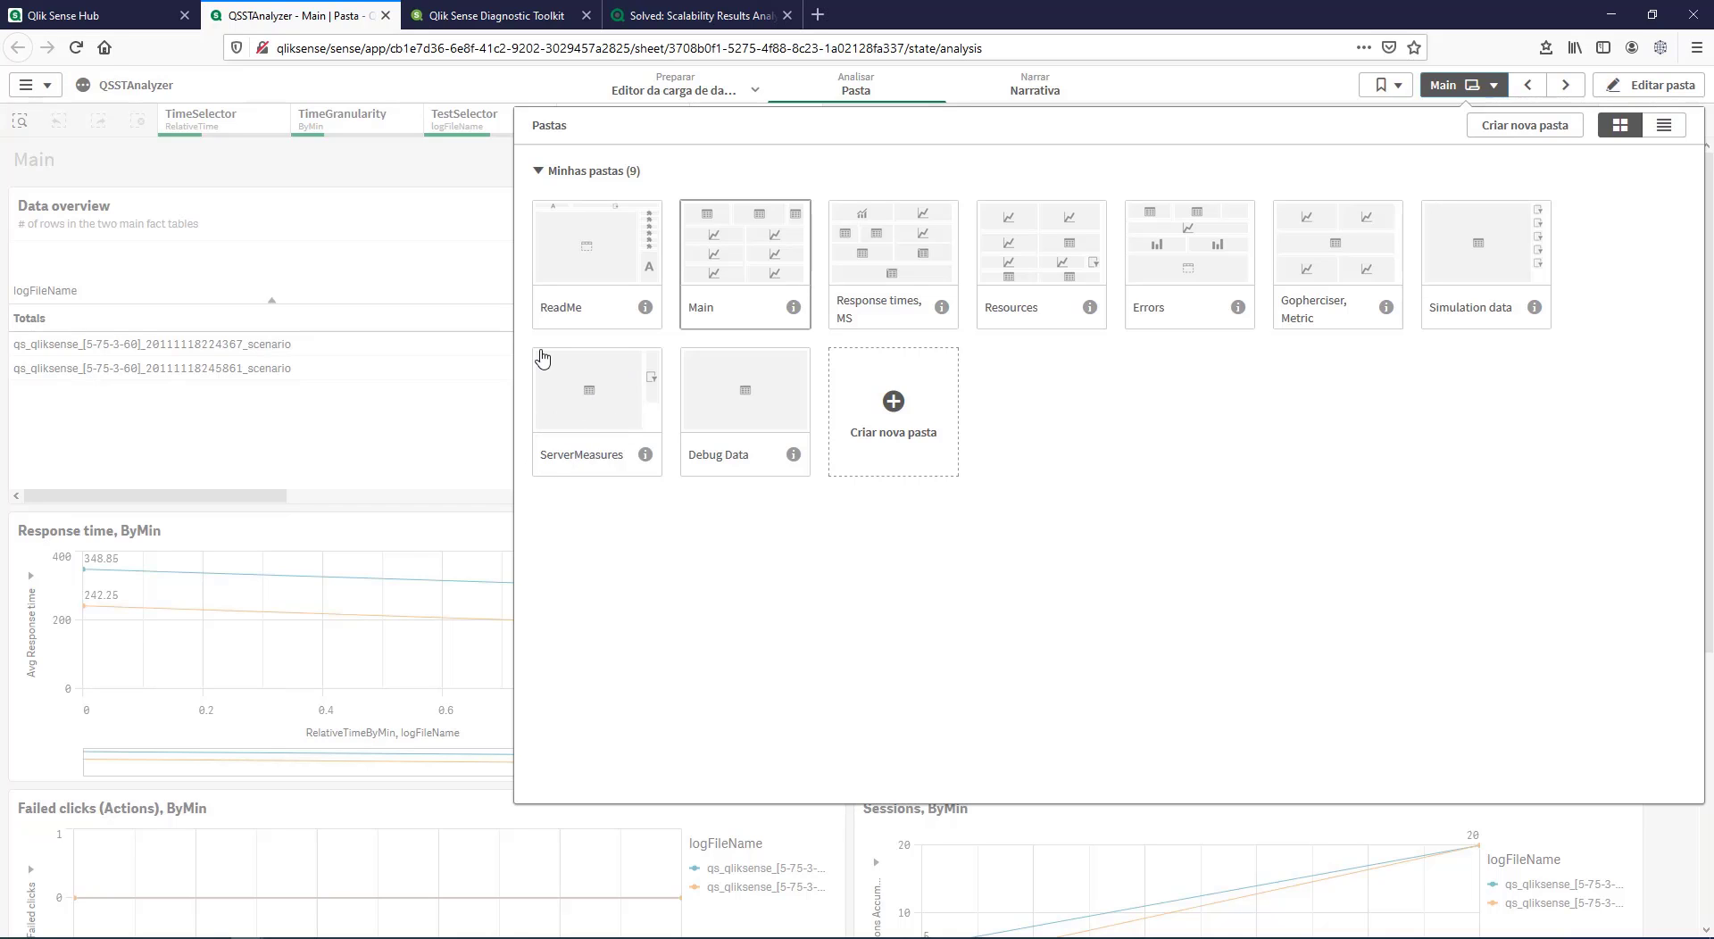
pyautogui.click(418, 173)
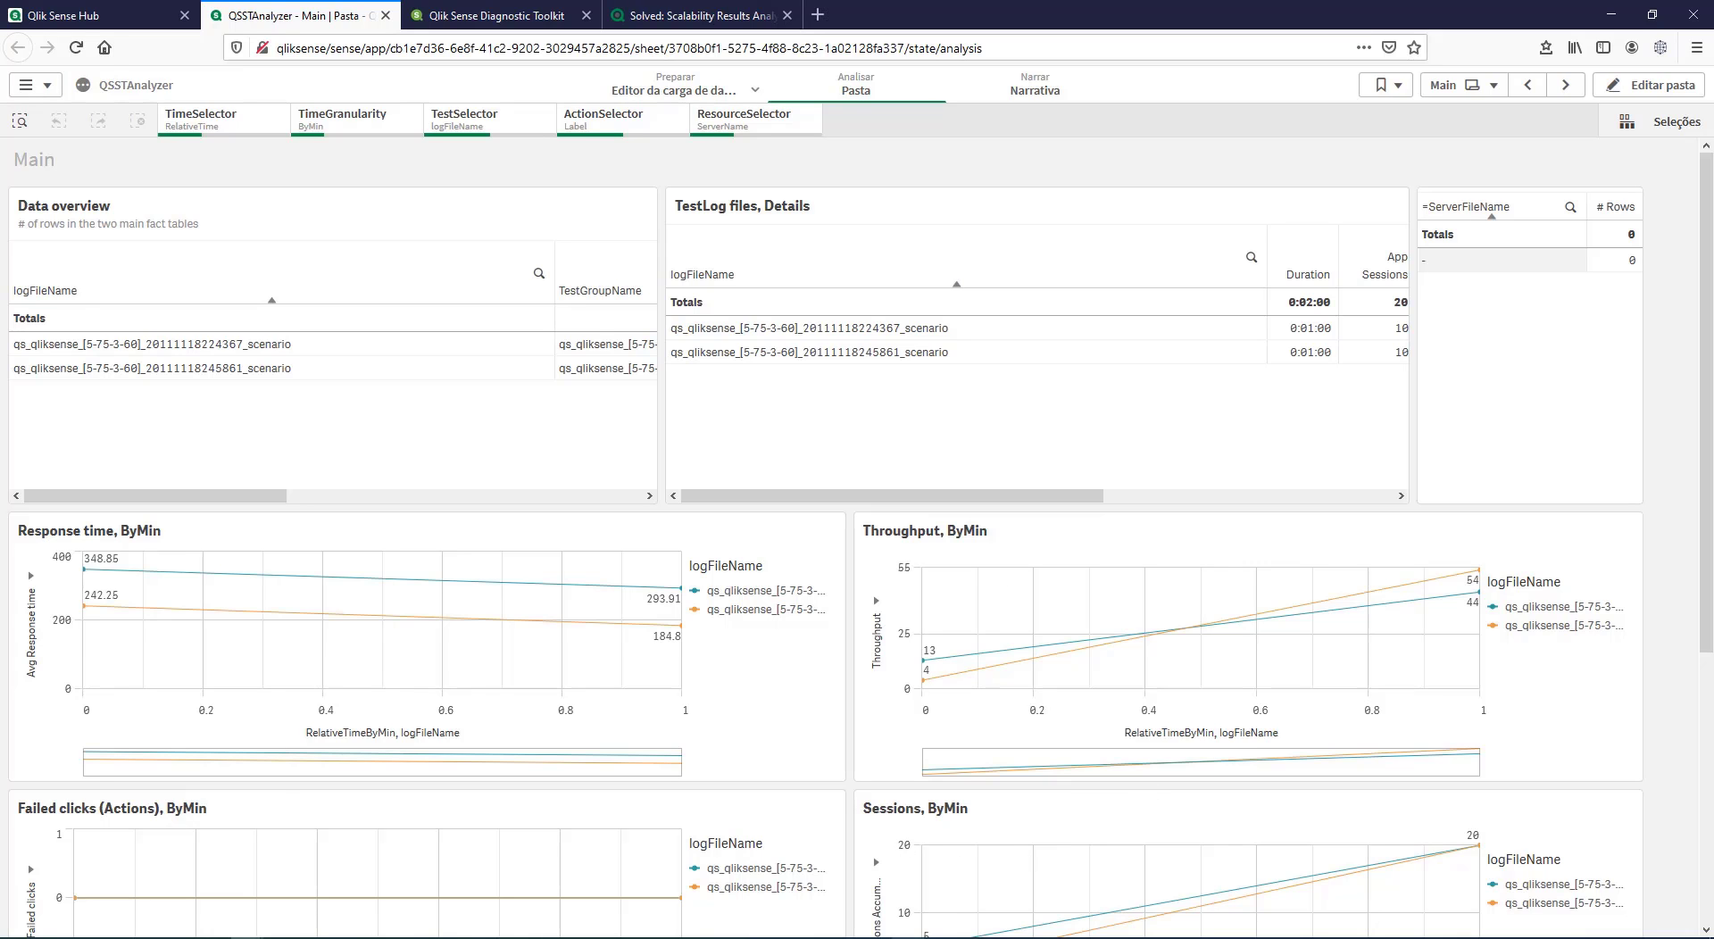
# Step: Switch to PowerPoint, start the slide show from slide 4, Dicas, and reveal the first tip
pyautogui.click(947, 893)
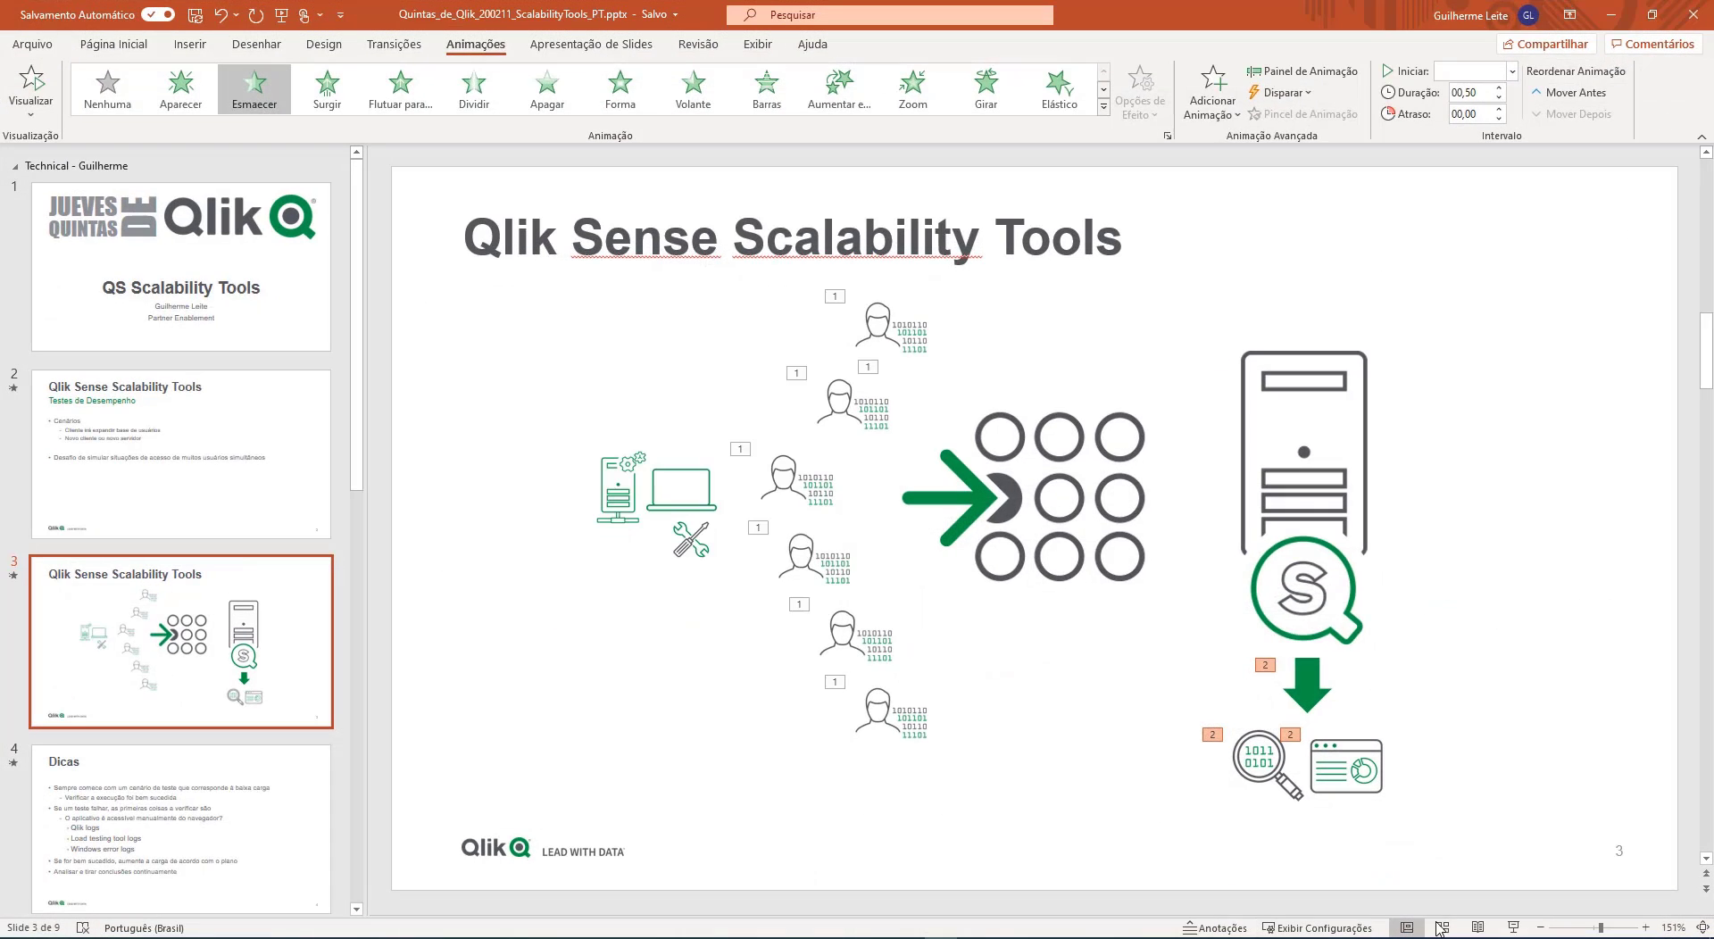
pyautogui.click(280, 816)
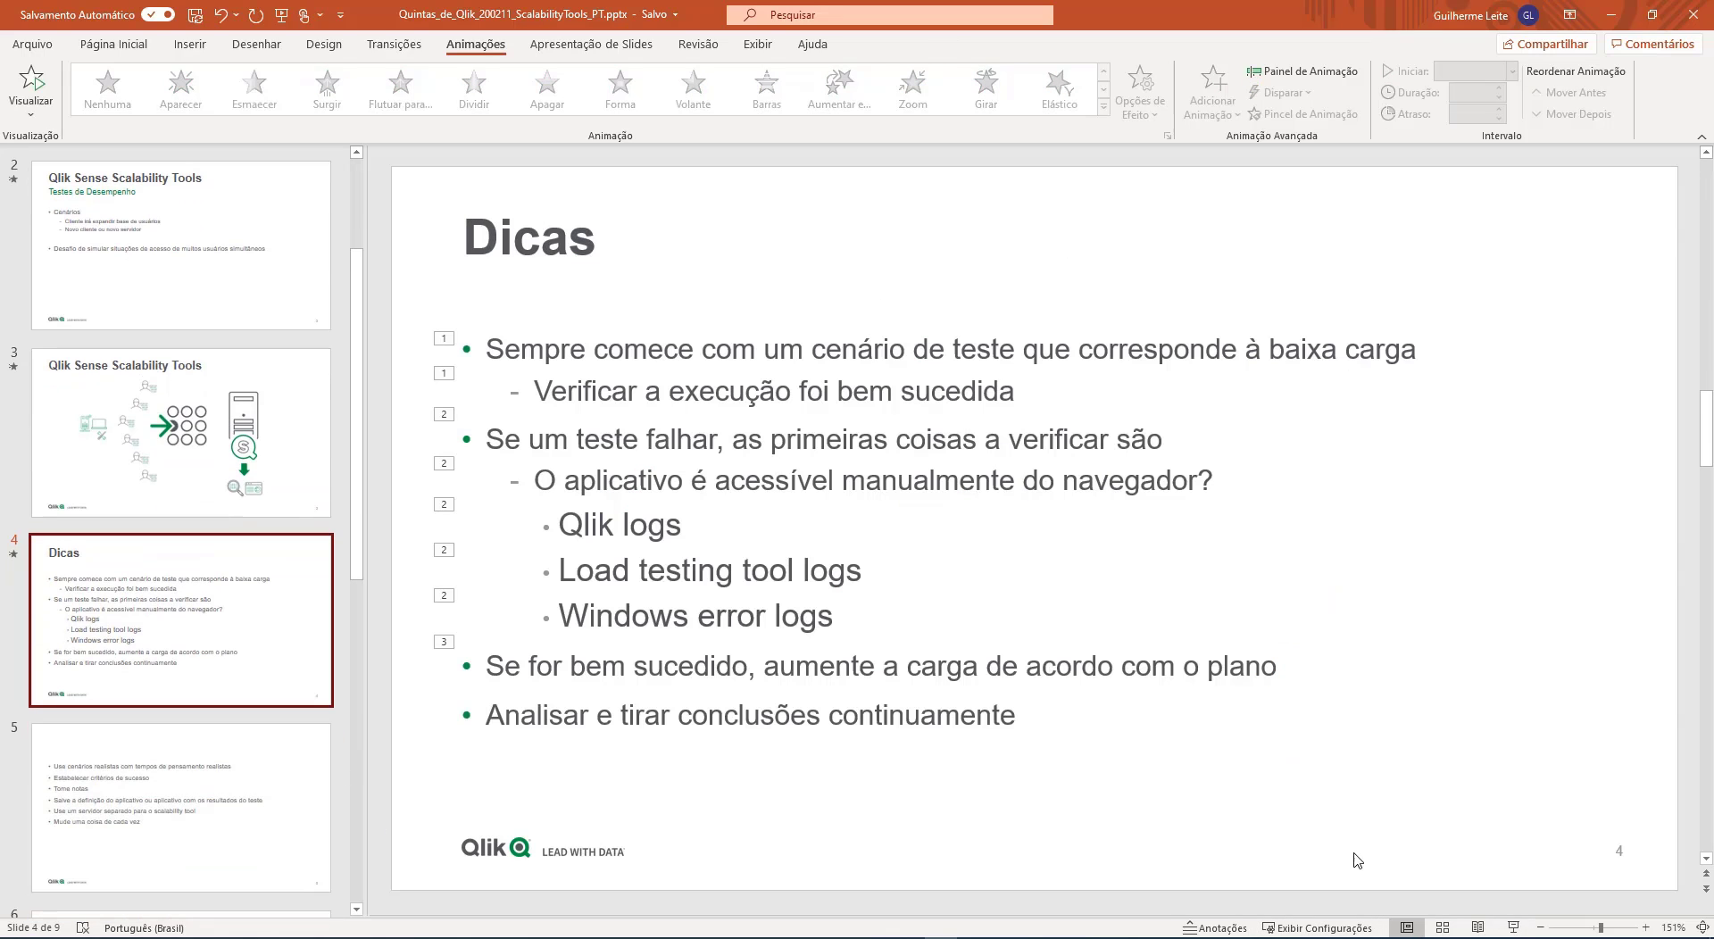
pyautogui.click(1516, 927)
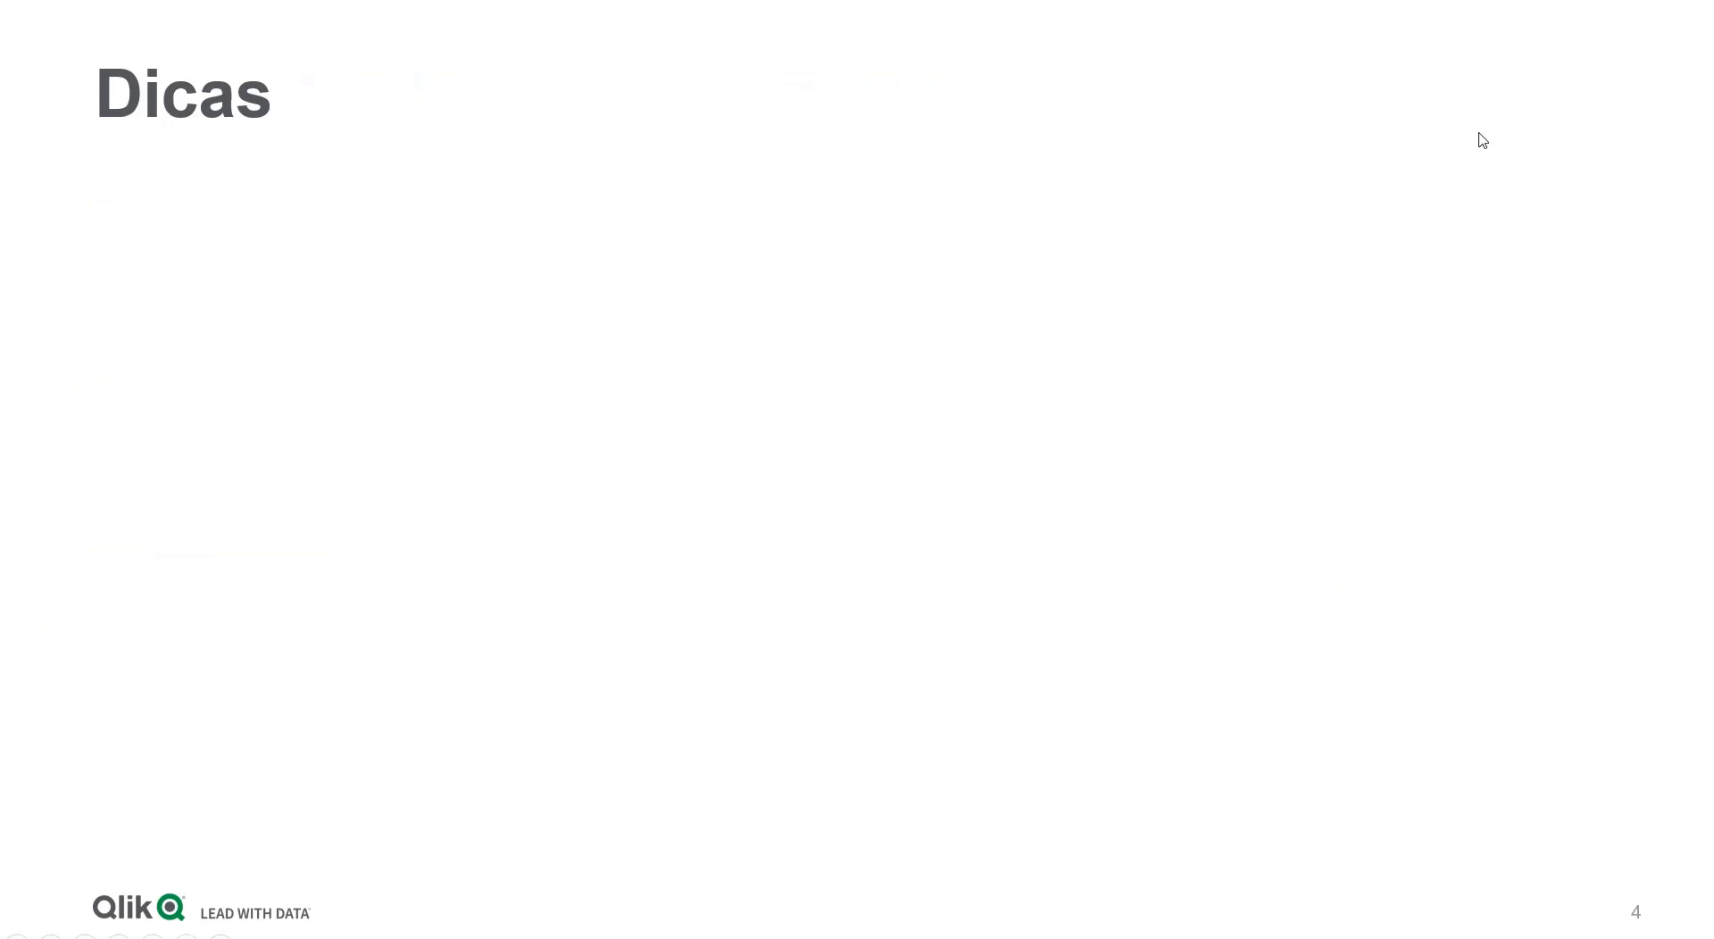
pyautogui.click(1477, 192)
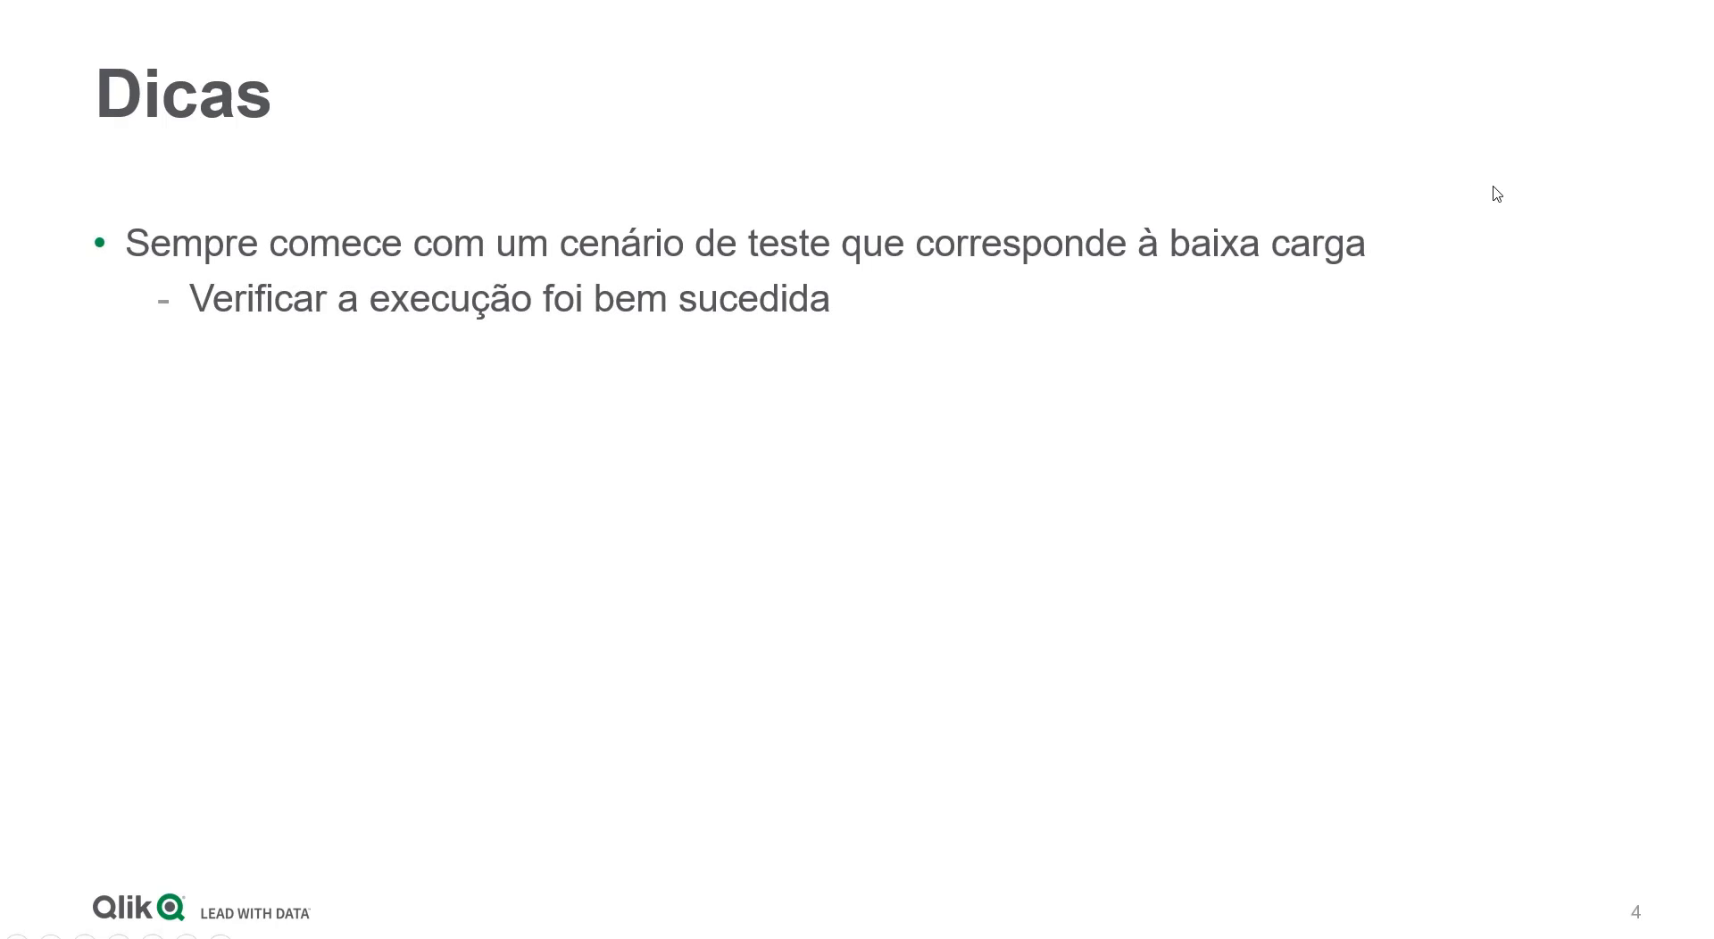